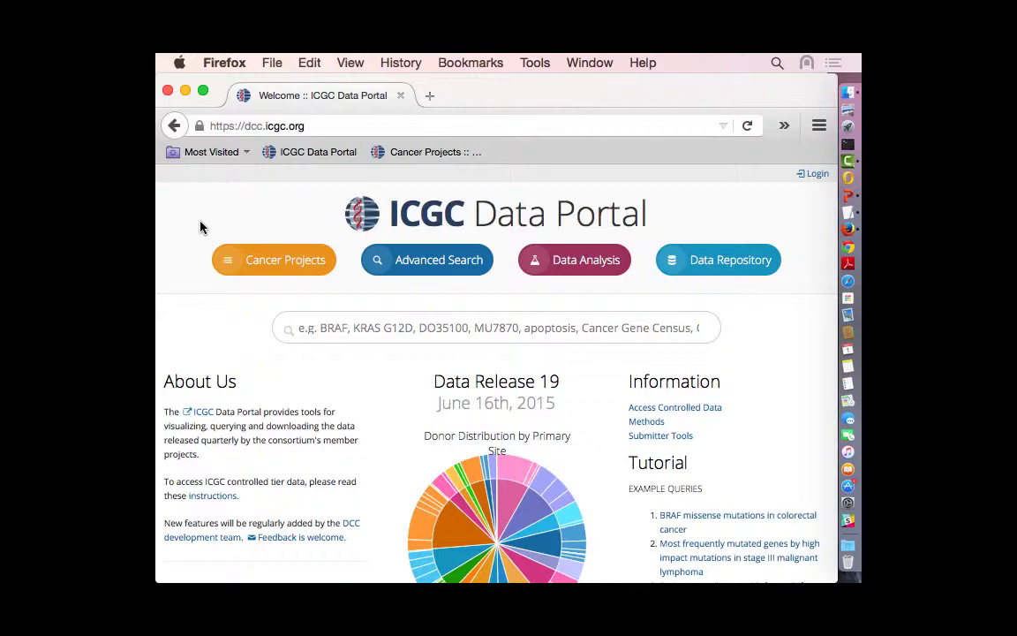
Bring the TextEdit 'usecases' notes, which list three demo use cases, to the front
{"action": "key", "text": "super+Tab"}
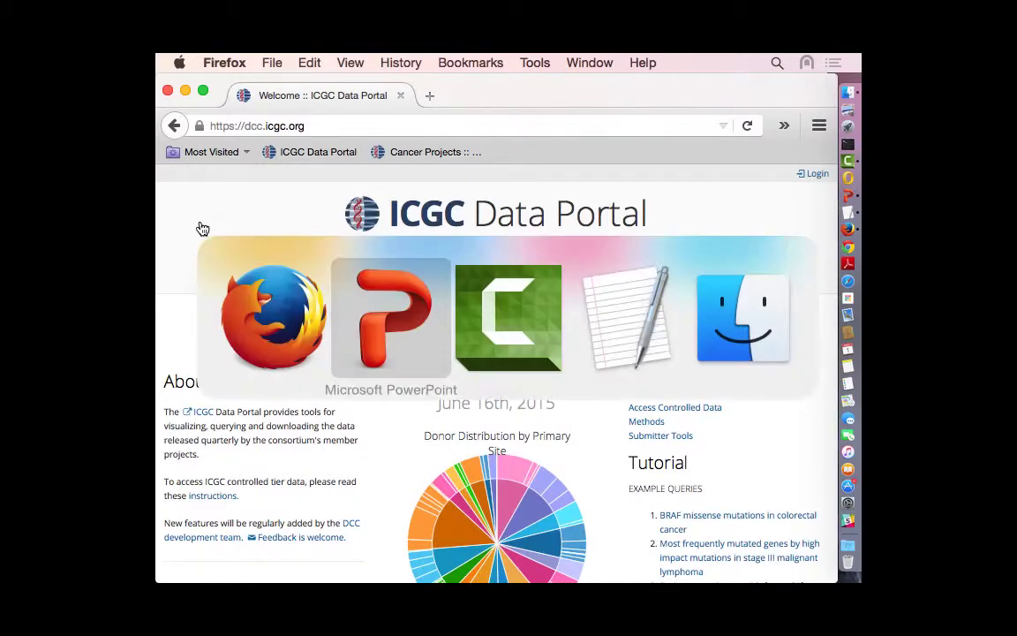
{"action": "key", "text": "super+Tab"}
{"action": "key", "text": "super+Tab"}
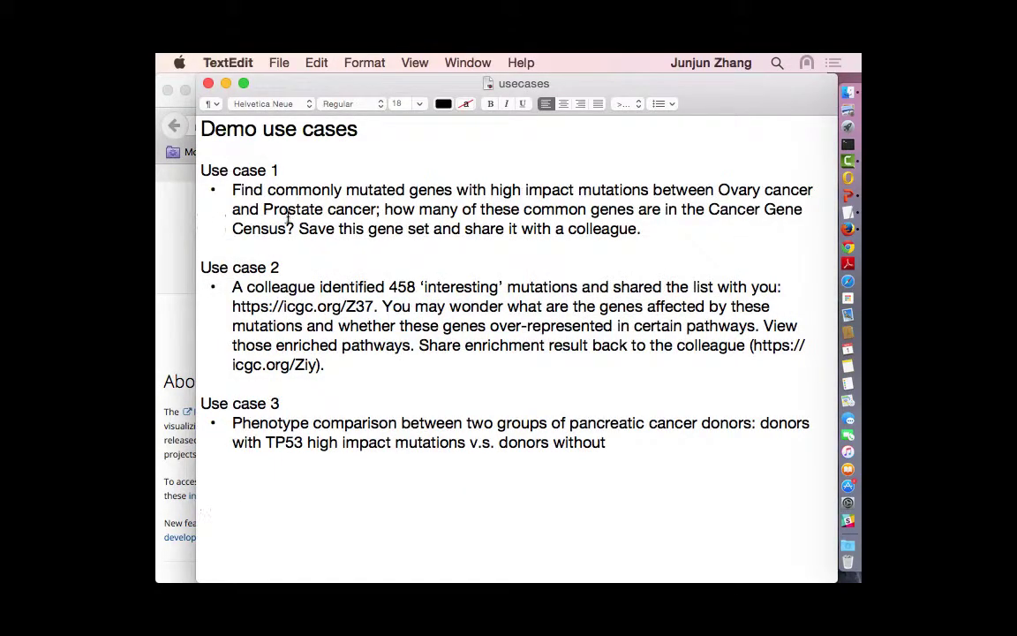
Read through use cases 1–3 in the notes, then return to the ICGC portal in Firefox
{"action": "left_click", "coordinate": [283, 155]}
{"action": "left_click", "coordinate": [302, 483]}
{"action": "key", "text": "super+Tab"}
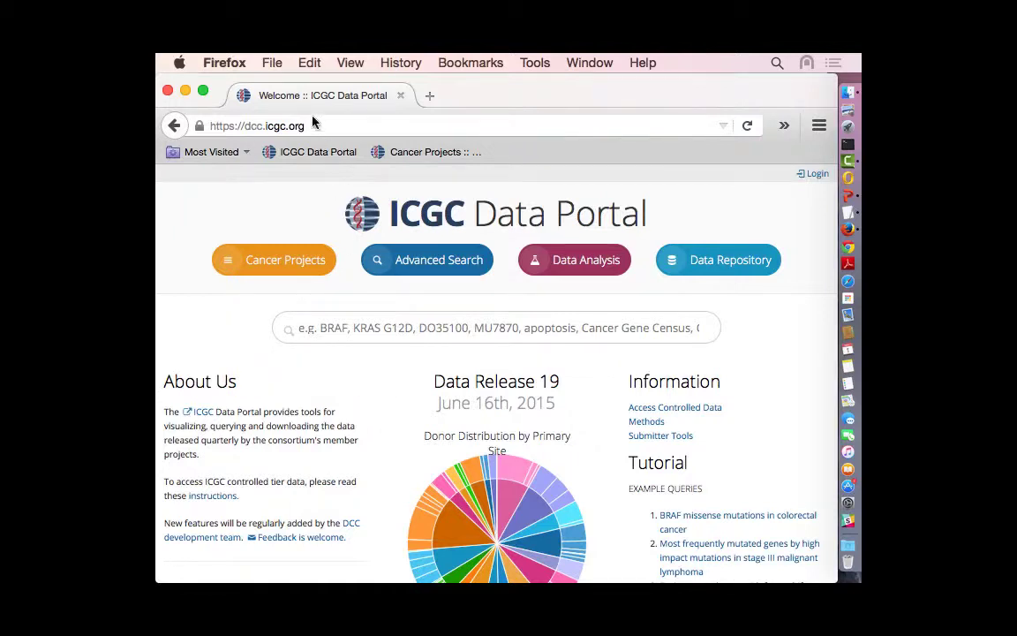
Narrow the Firefox window so the Data Release 19 home page reflows to the smaller width
{"action": "left_click", "coordinate": [281, 125]}
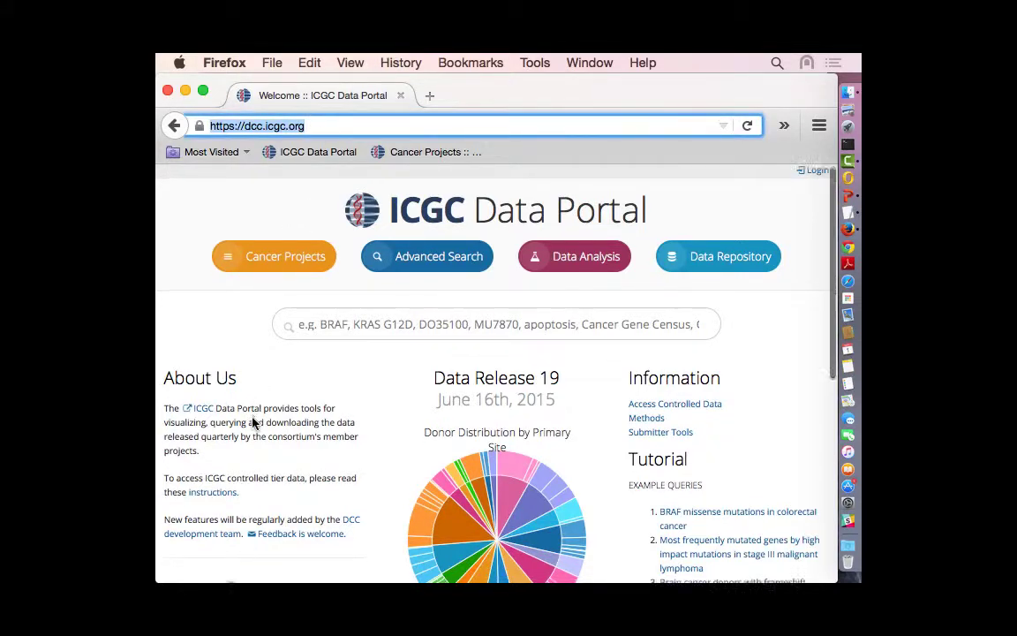
{"action": "scroll", "coordinate": [227, 374], "scroll_direction": "down", "scroll_amount": 2}
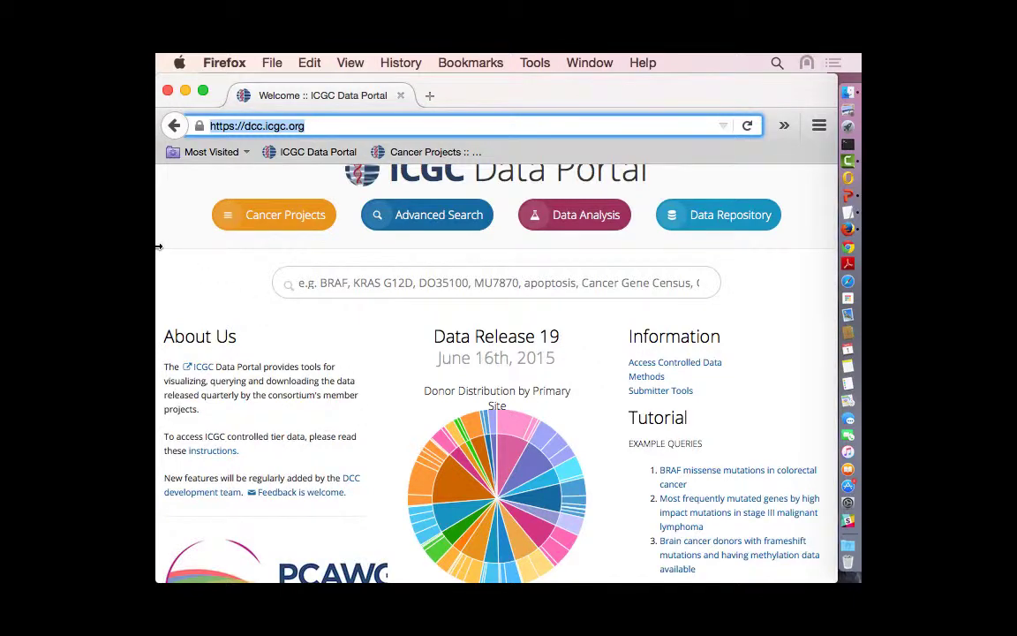
{"action": "left_click_drag", "start_coordinate": [159, 246], "coordinate": [197, 244]}
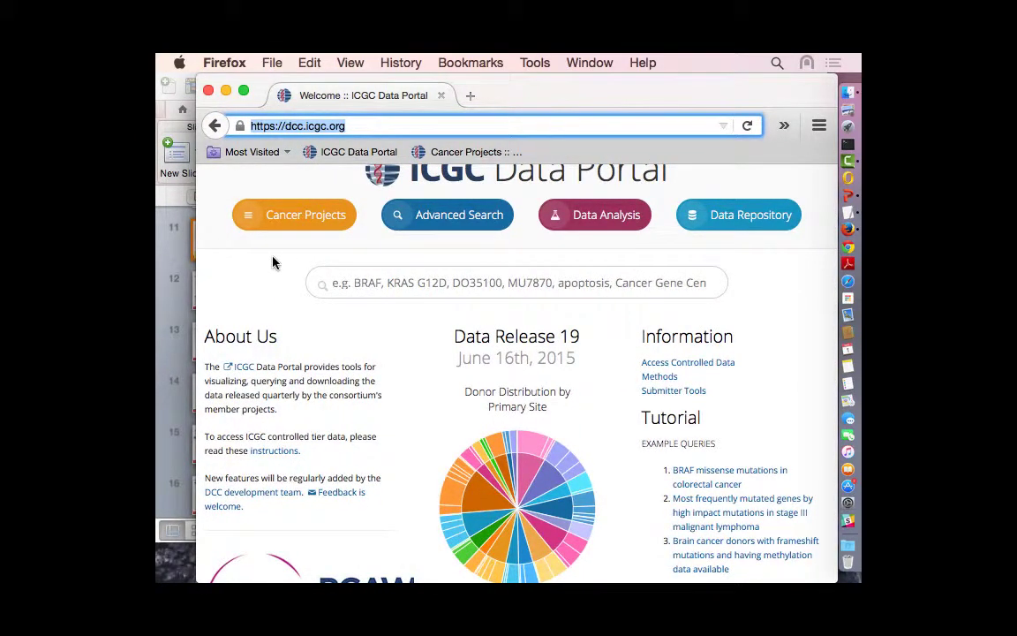
{"action": "scroll", "coordinate": [273, 261], "scroll_direction": "down", "scroll_amount": 1}
{"action": "scroll", "coordinate": [273, 261], "scroll_direction": "up", "scroll_amount": 2}
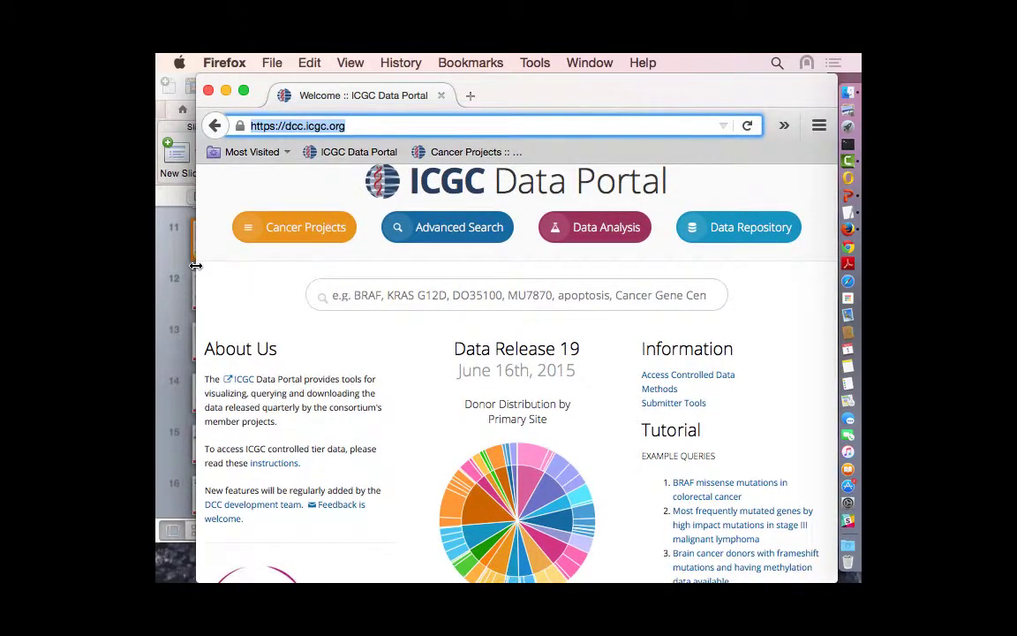
{"action": "scroll", "coordinate": [461, 347], "scroll_direction": "down", "scroll_amount": 3}
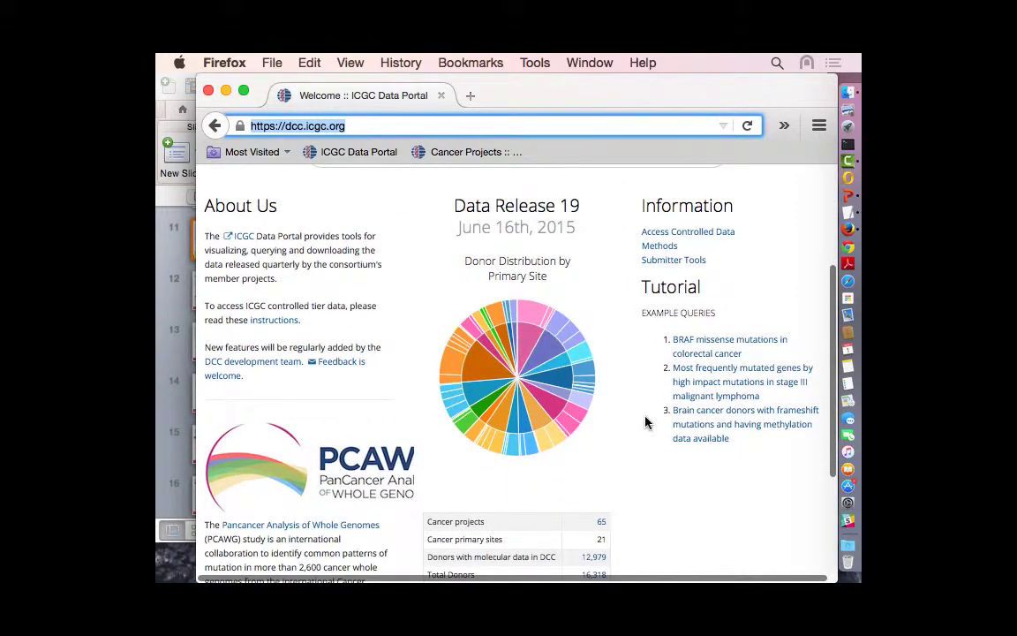
{"action": "scroll", "coordinate": [645, 424], "scroll_direction": "down", "scroll_amount": 3}
{"action": "scroll", "coordinate": [645, 427], "scroll_direction": "up", "scroll_amount": 2}
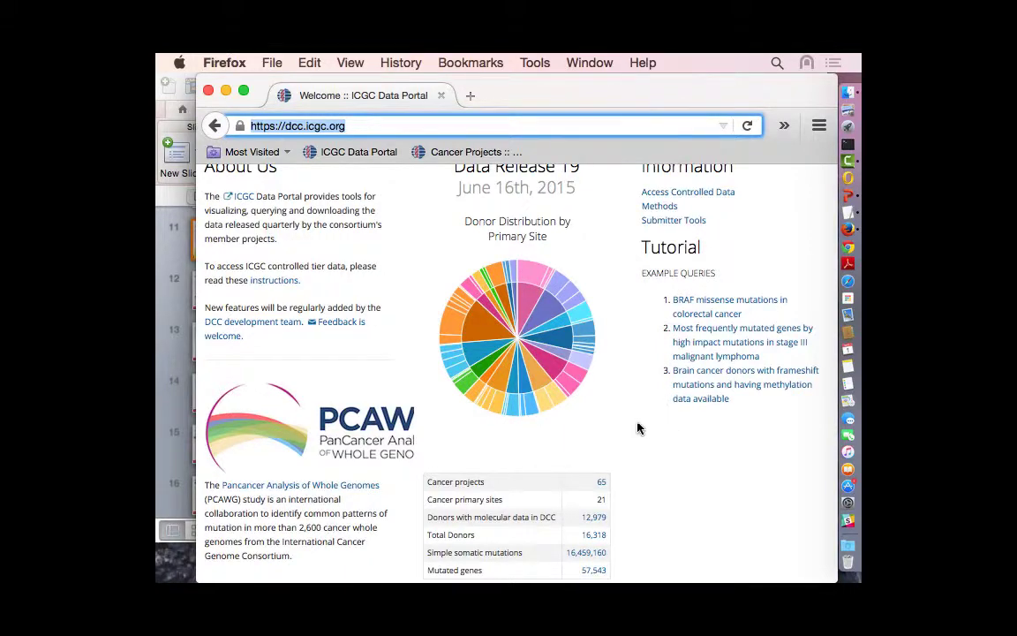
{"action": "scroll", "coordinate": [640, 428], "scroll_direction": "up", "scroll_amount": 3}
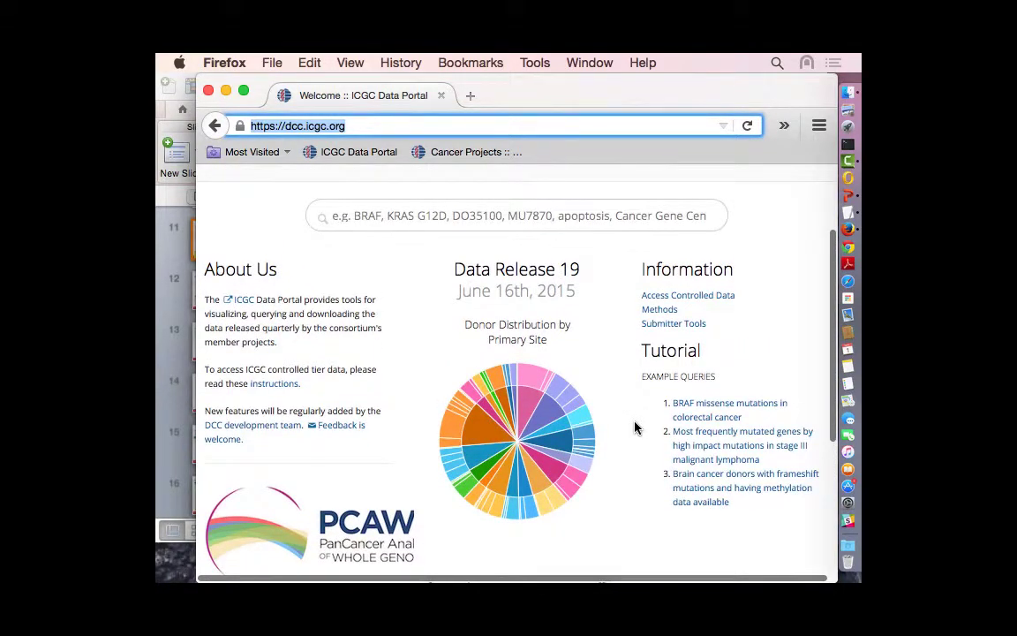
{"action": "scroll", "coordinate": [634, 427], "scroll_direction": "up", "scroll_amount": 2}
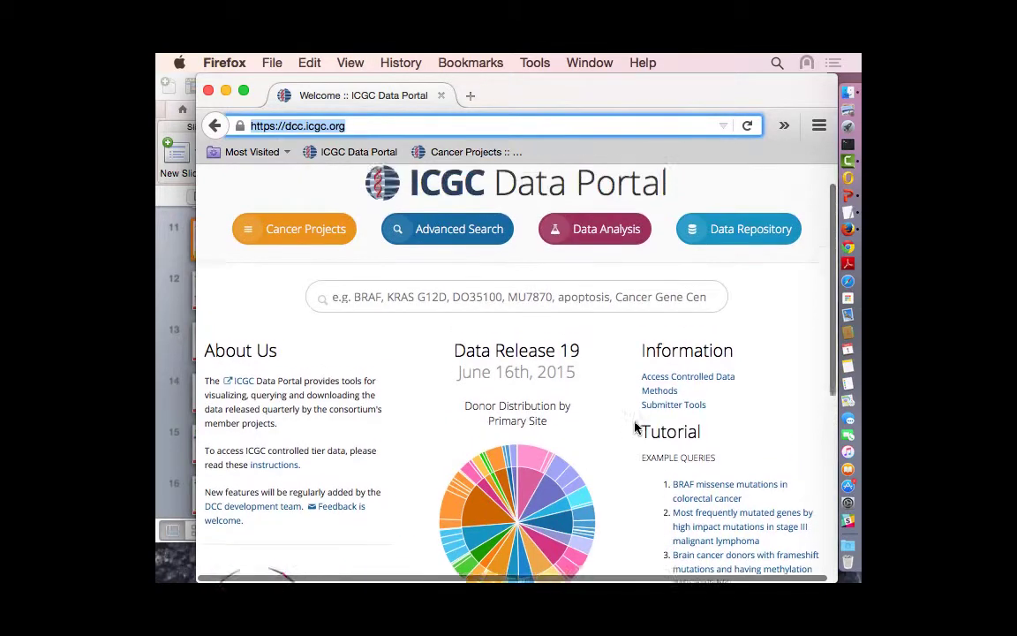
{"action": "scroll", "coordinate": [634, 427], "scroll_direction": "down", "scroll_amount": 3}
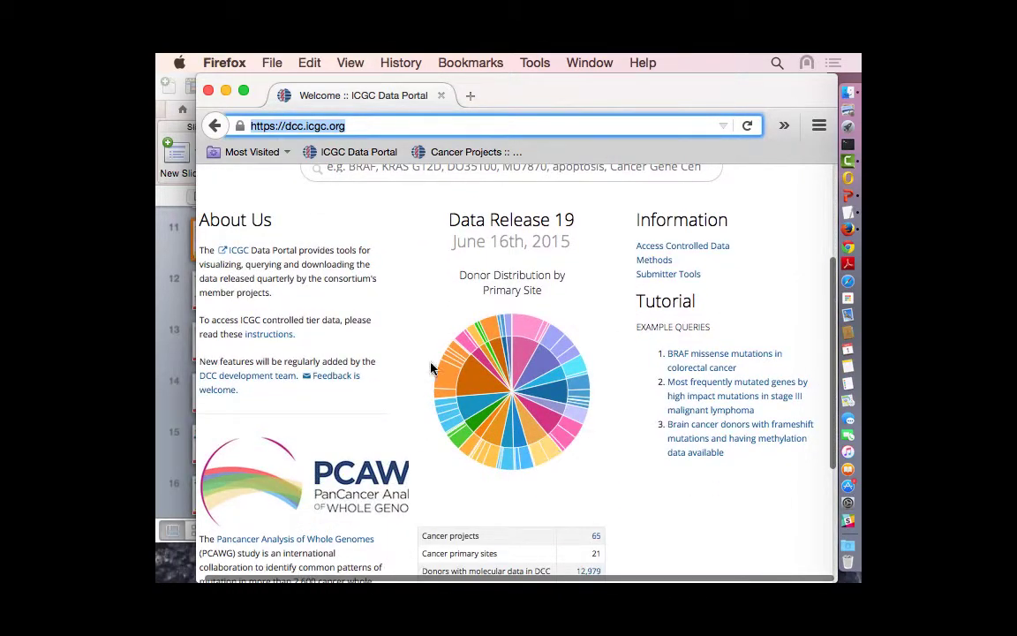
{"action": "mouse_move", "coordinate": [545, 455]}
{"action": "scroll", "coordinate": [618, 442], "scroll_direction": "down", "scroll_amount": 2}
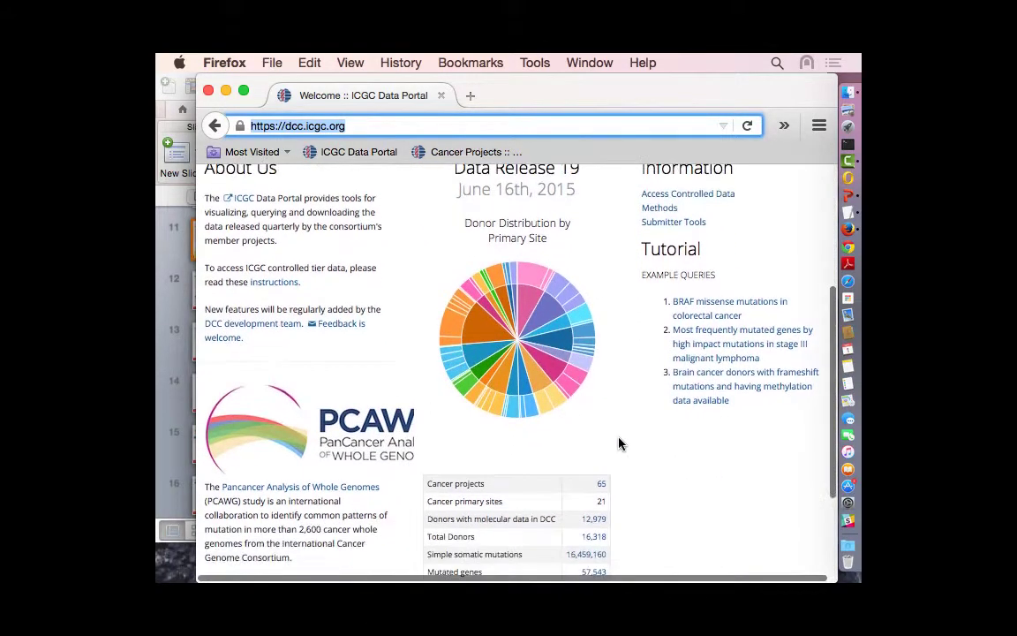
{"action": "scroll", "coordinate": [634, 419], "scroll_direction": "down", "scroll_amount": 3}
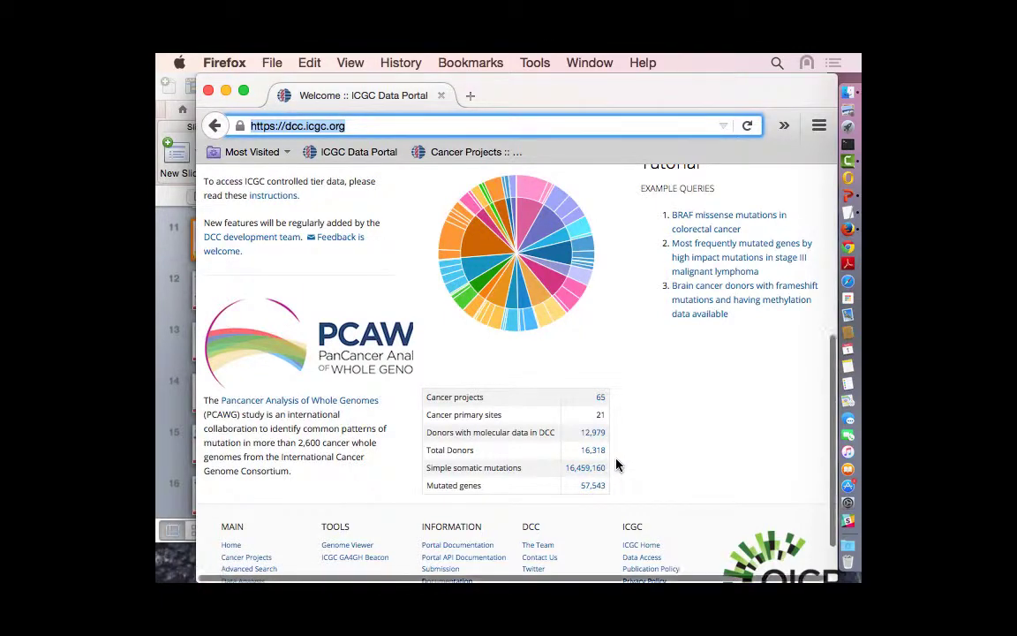
{"action": "scroll", "coordinate": [617, 468], "scroll_direction": "up", "scroll_amount": 3}
{"action": "scroll", "coordinate": [617, 465], "scroll_direction": "up", "scroll_amount": 5}
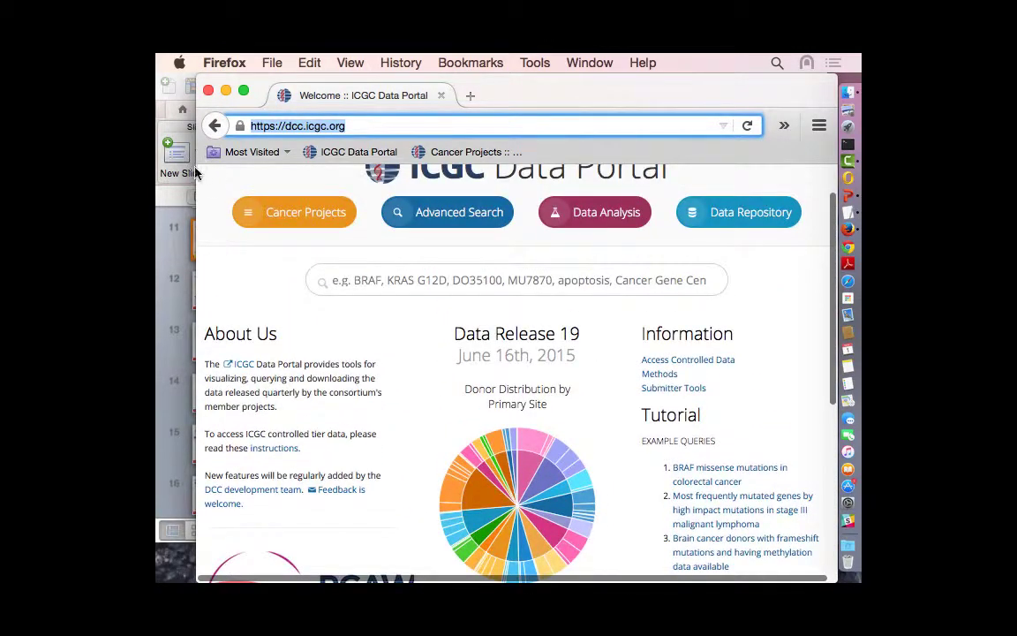
{"action": "scroll", "coordinate": [306, 325], "scroll_direction": "up", "scroll_amount": 1}
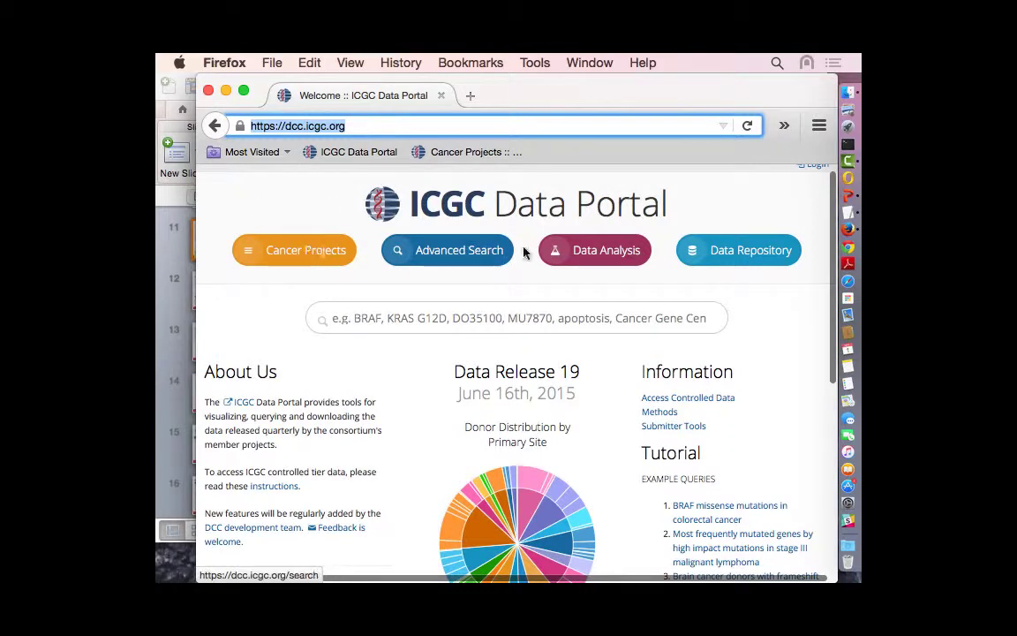
{"action": "left_click", "coordinate": [359, 323]}
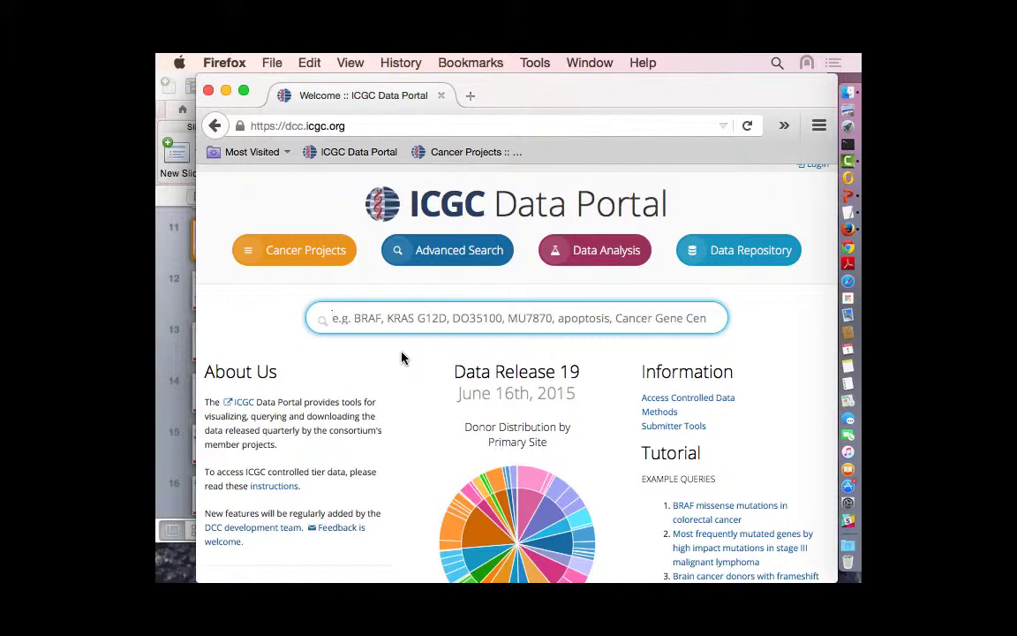
{"action": "type", "text": "braf"}
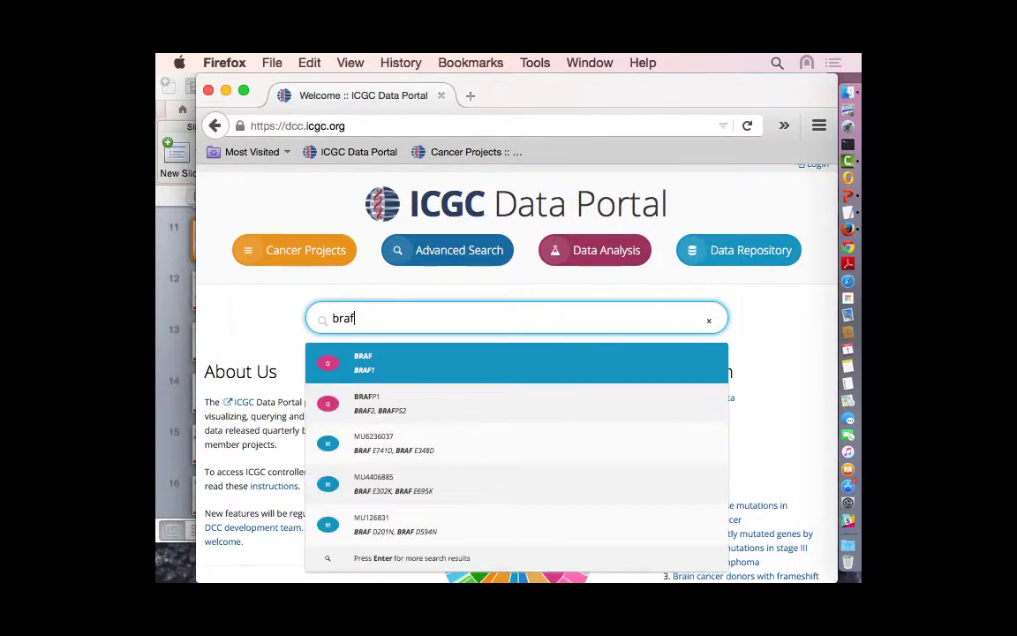
{"action": "key", "text": "super+a"}
{"action": "key", "text": "BackSpace"}
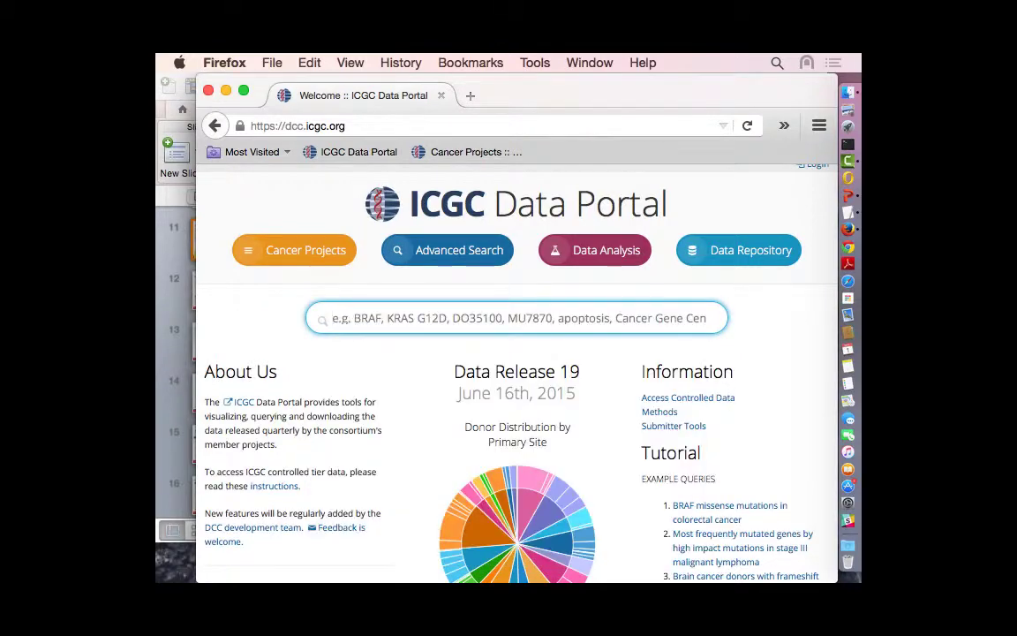
{"action": "scroll", "coordinate": [421, 435], "scroll_direction": "down", "scroll_amount": 3}
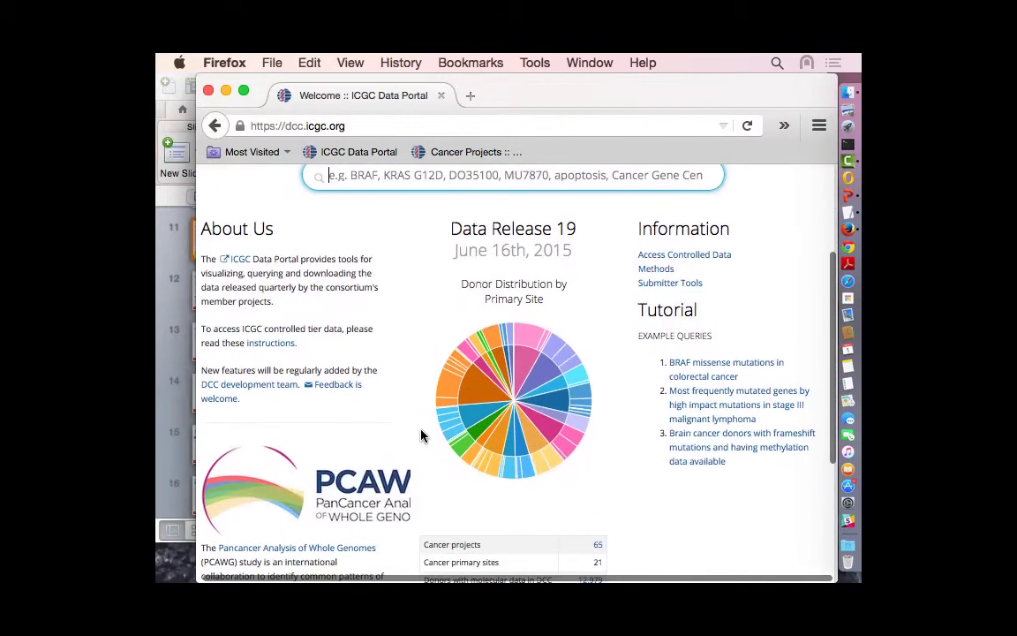
{"action": "scroll", "coordinate": [420, 435], "scroll_direction": "up", "scroll_amount": 3}
{"action": "scroll", "coordinate": [421, 435], "scroll_direction": "down", "scroll_amount": 5}
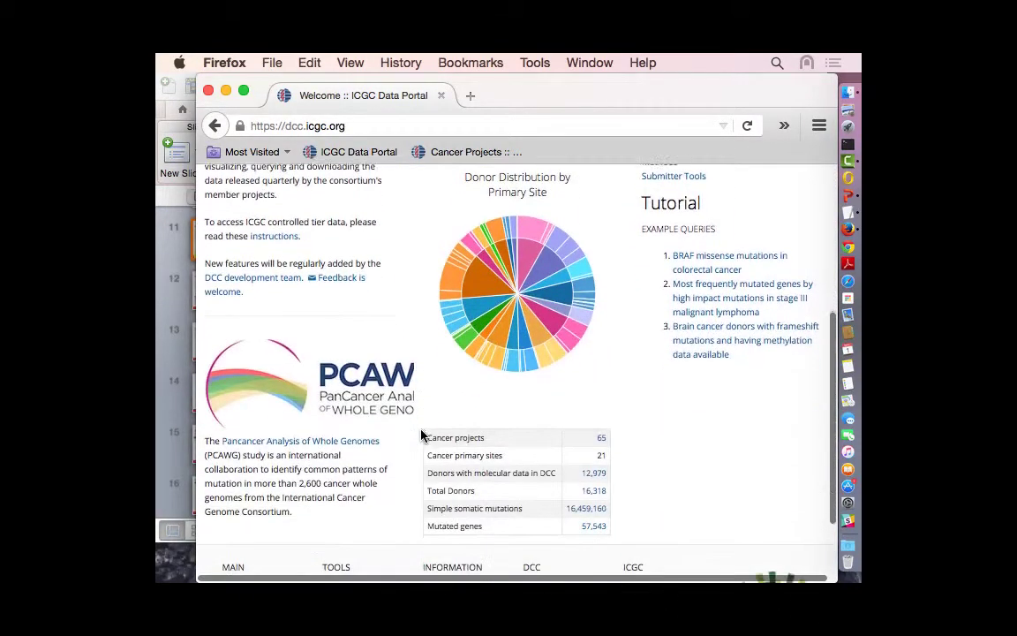
{"action": "scroll", "coordinate": [420, 435], "scroll_direction": "up", "scroll_amount": 5}
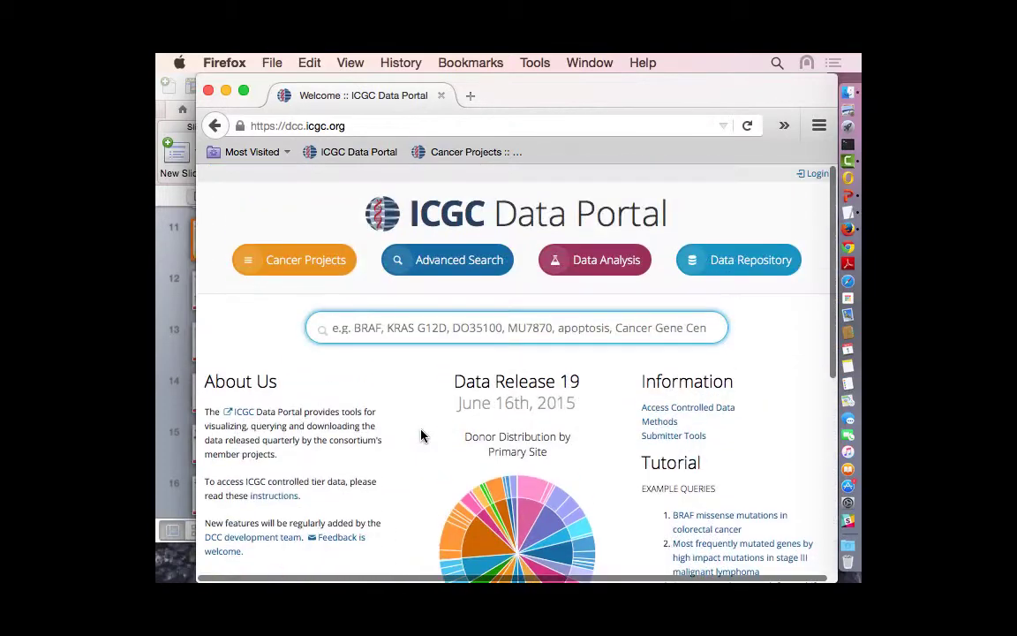
Open the Cancer Projects overview and browse its summary charts
{"action": "left_click", "coordinate": [291, 266]}
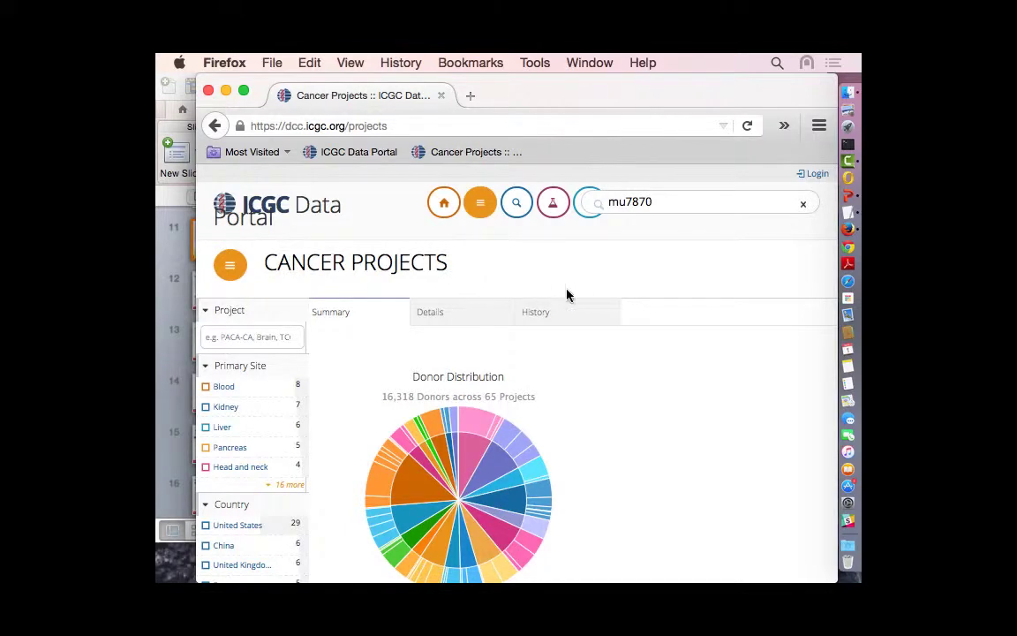
{"action": "scroll", "coordinate": [583, 273], "scroll_direction": "down", "scroll_amount": 2}
{"action": "scroll", "coordinate": [586, 272], "scroll_direction": "up", "scroll_amount": 2}
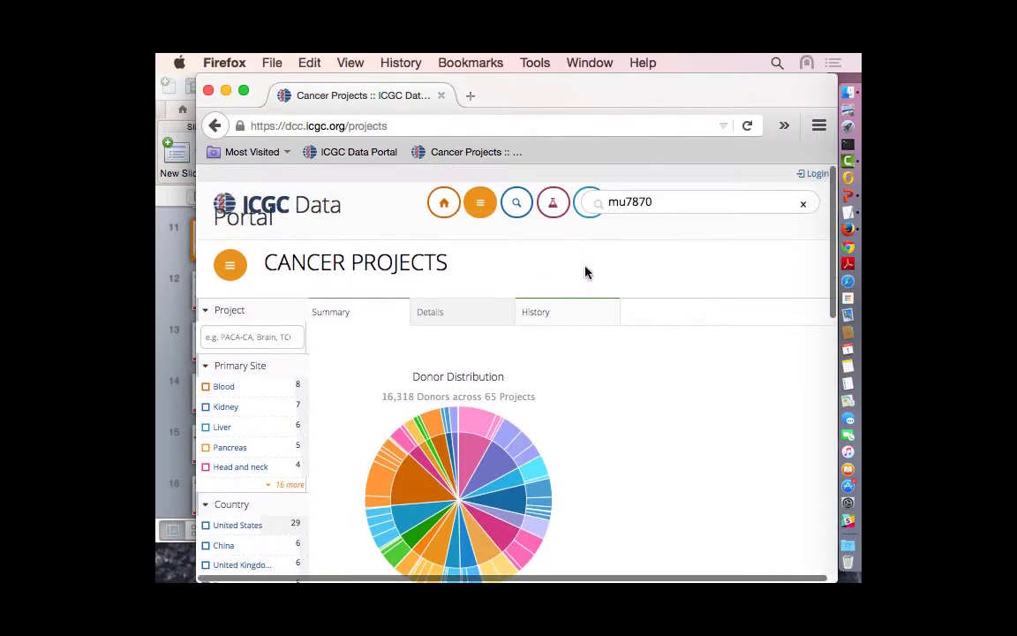
{"action": "scroll", "coordinate": [335, 367], "scroll_direction": "down", "scroll_amount": 5}
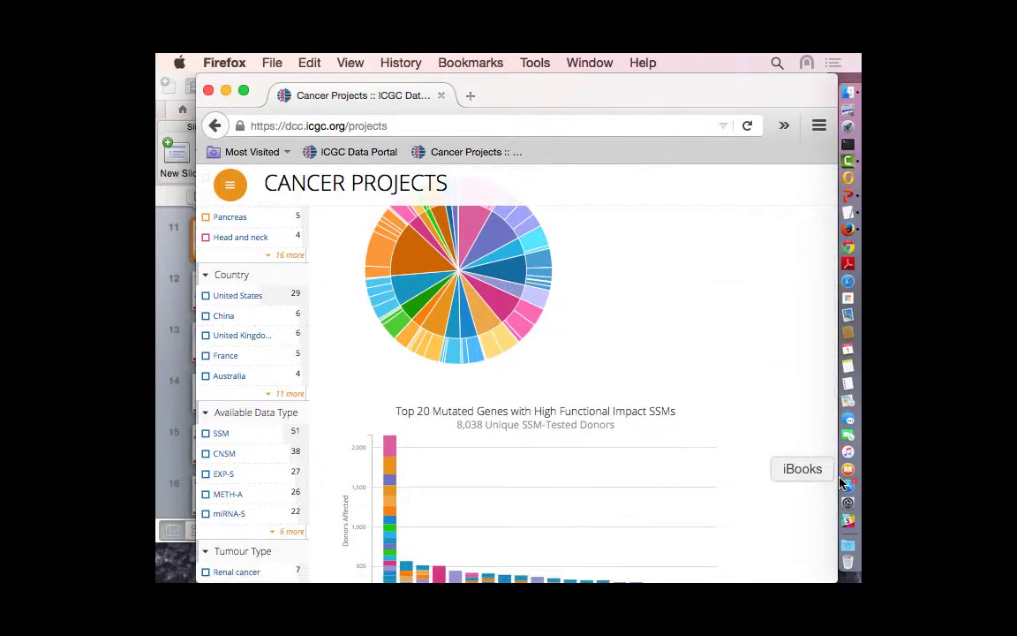
{"action": "scroll", "coordinate": [763, 456], "scroll_direction": "down", "scroll_amount": 5}
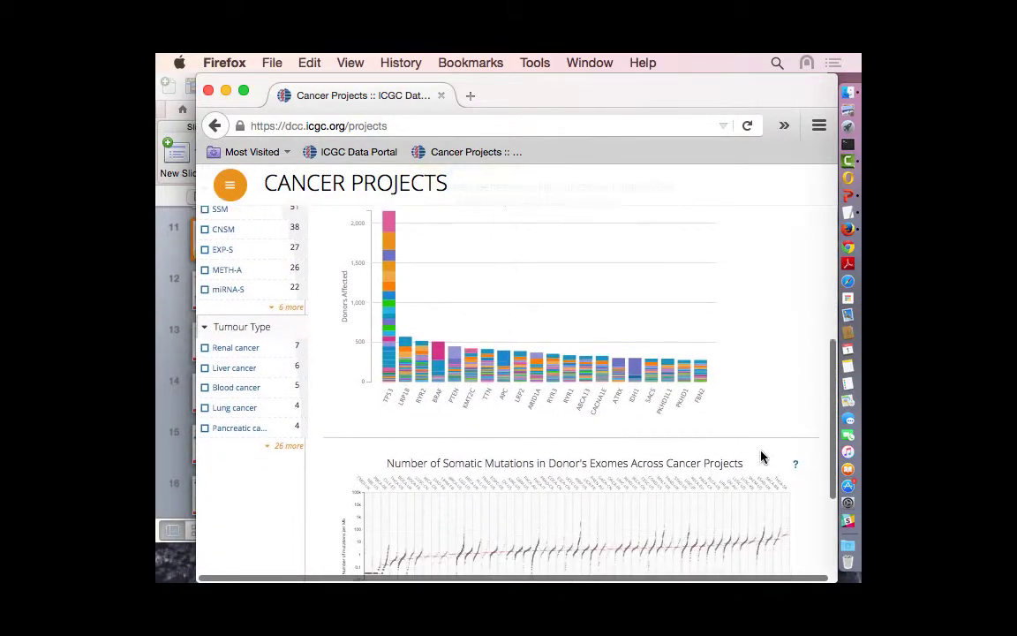
{"action": "scroll", "coordinate": [764, 457], "scroll_direction": "up", "scroll_amount": 3}
{"action": "scroll", "coordinate": [763, 457], "scroll_direction": "up", "scroll_amount": 4}
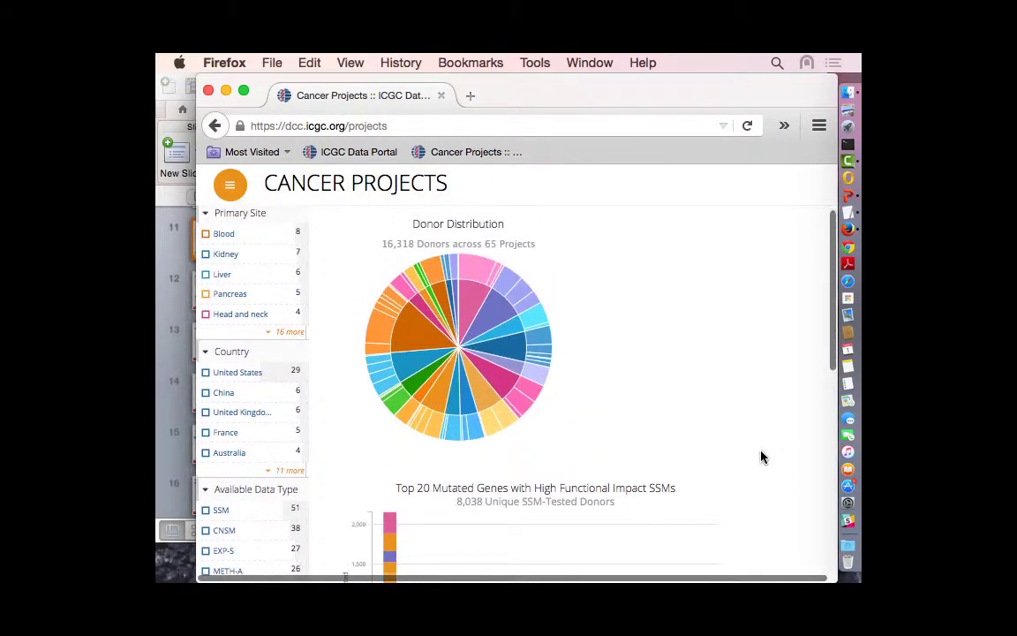
Zoom out, expand the primary sites list, and show the Details table of 65 projects
{"action": "key", "text": "super+minus"}
{"action": "key", "text": "super+minus"}
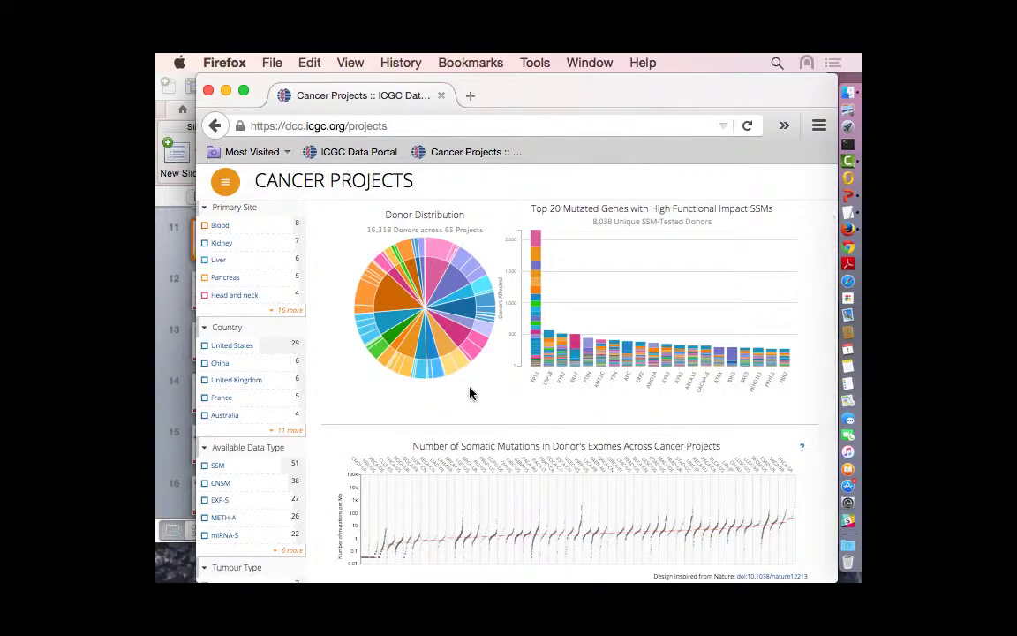
{"action": "scroll", "coordinate": [470, 393], "scroll_direction": "up", "scroll_amount": 2}
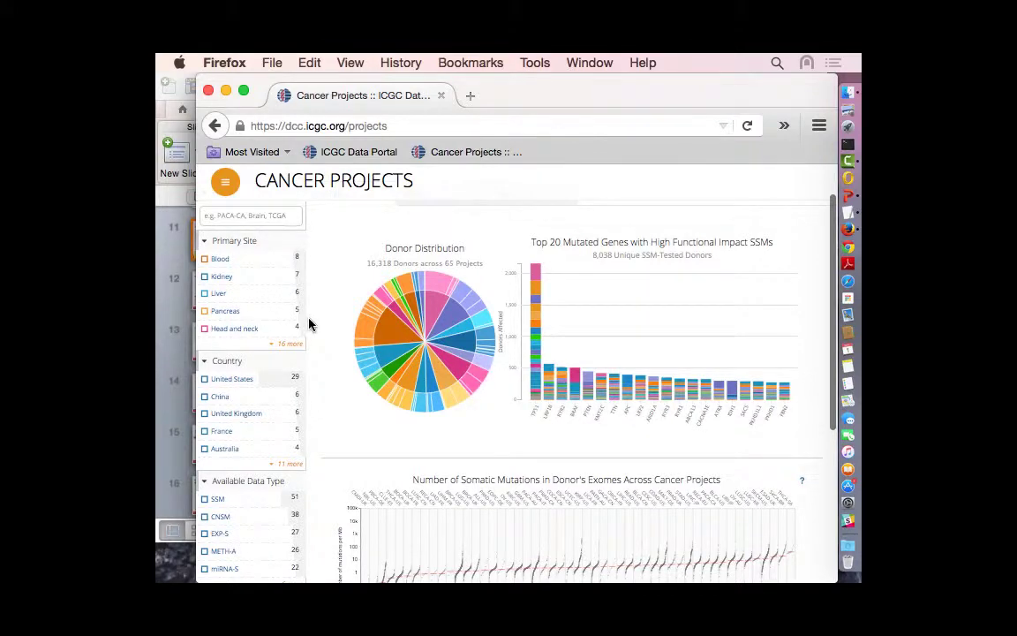
{"action": "scroll", "coordinate": [309, 325], "scroll_direction": "up", "scroll_amount": 3}
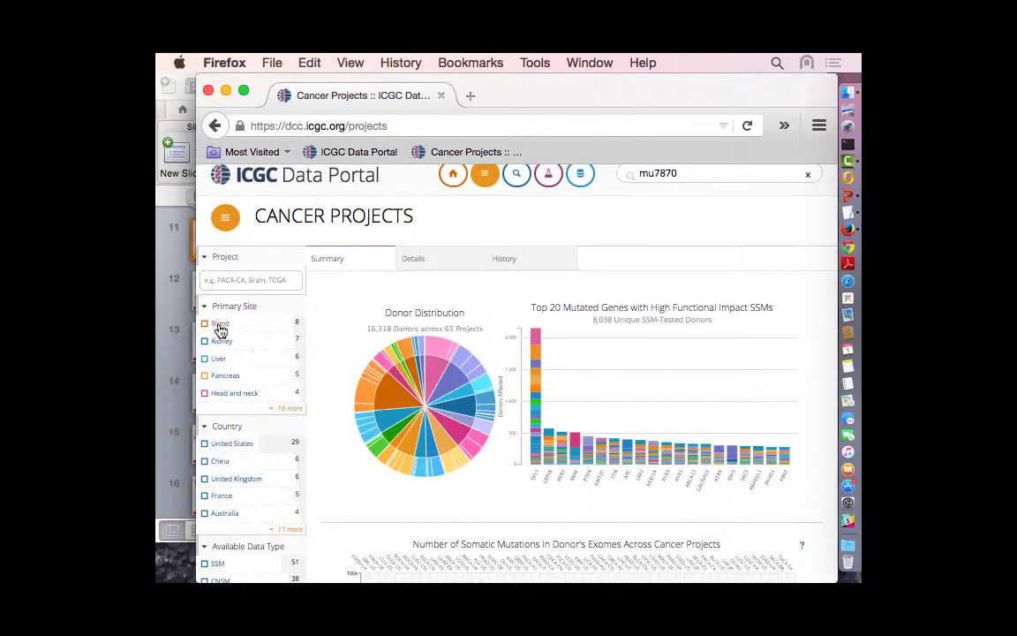
{"action": "scroll", "coordinate": [240, 417], "scroll_direction": "down", "scroll_amount": 2}
{"action": "scroll", "coordinate": [240, 418], "scroll_direction": "up", "scroll_amount": 1}
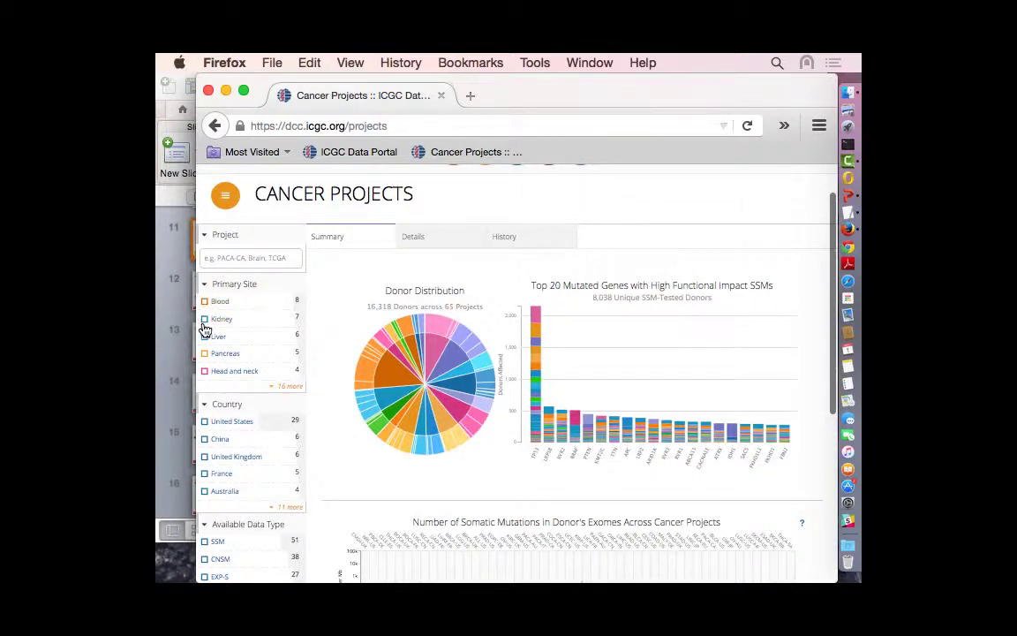
{"action": "left_click", "coordinate": [287, 390]}
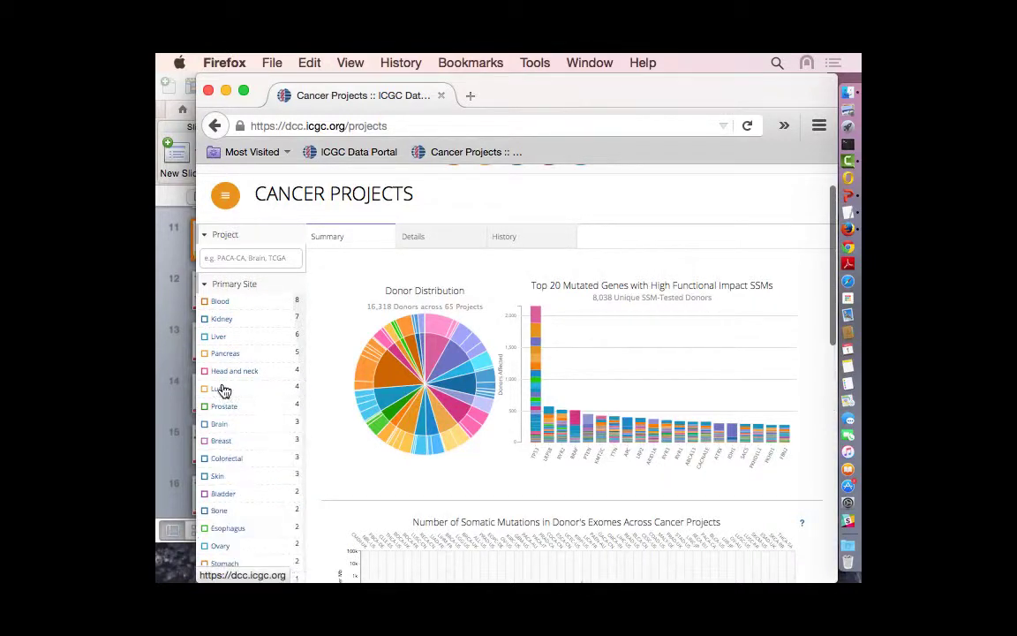
{"action": "left_click", "coordinate": [439, 242]}
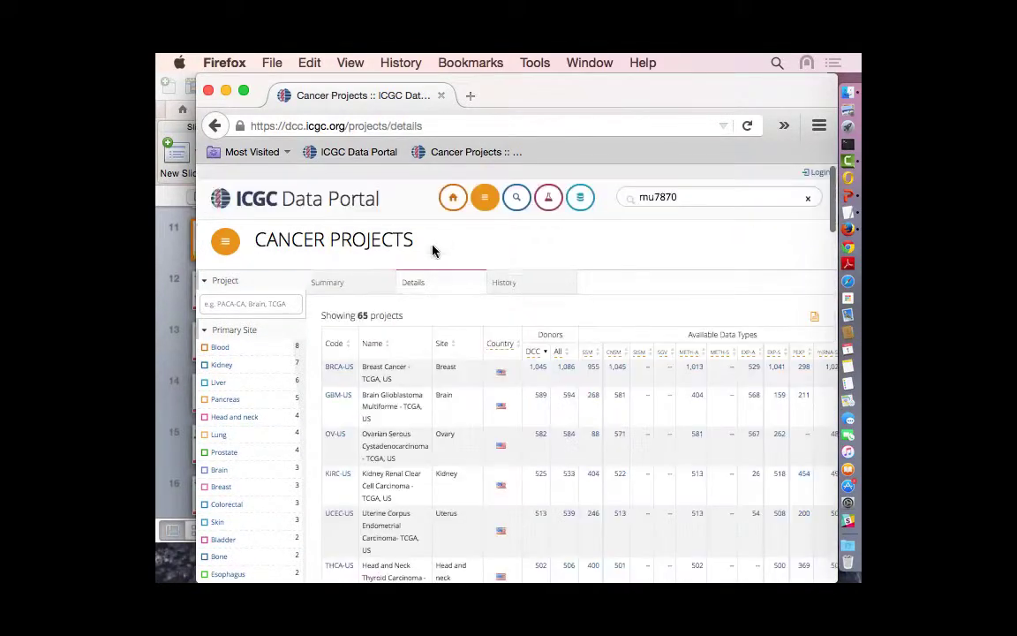
Switch back to the Summary charts: donor distribution, top mutated genes and somatic mutations per project
{"action": "scroll", "coordinate": [525, 420], "scroll_direction": "down", "scroll_amount": 1}
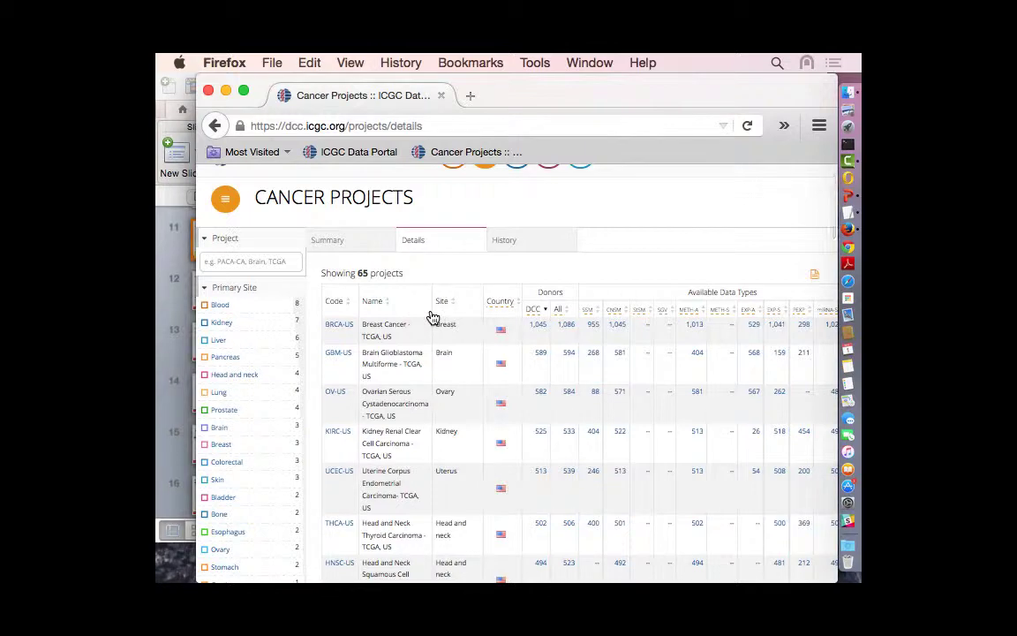
{"action": "left_click", "coordinate": [326, 245]}
{"action": "scroll", "coordinate": [262, 468], "scroll_direction": "down", "scroll_amount": 3}
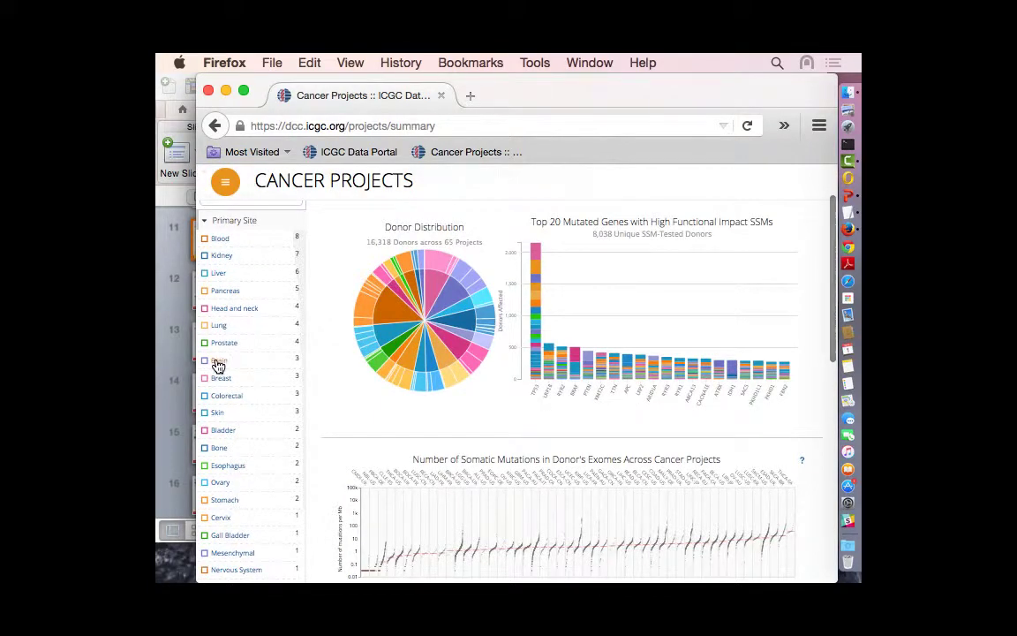
{"action": "left_click", "coordinate": [355, 364]}
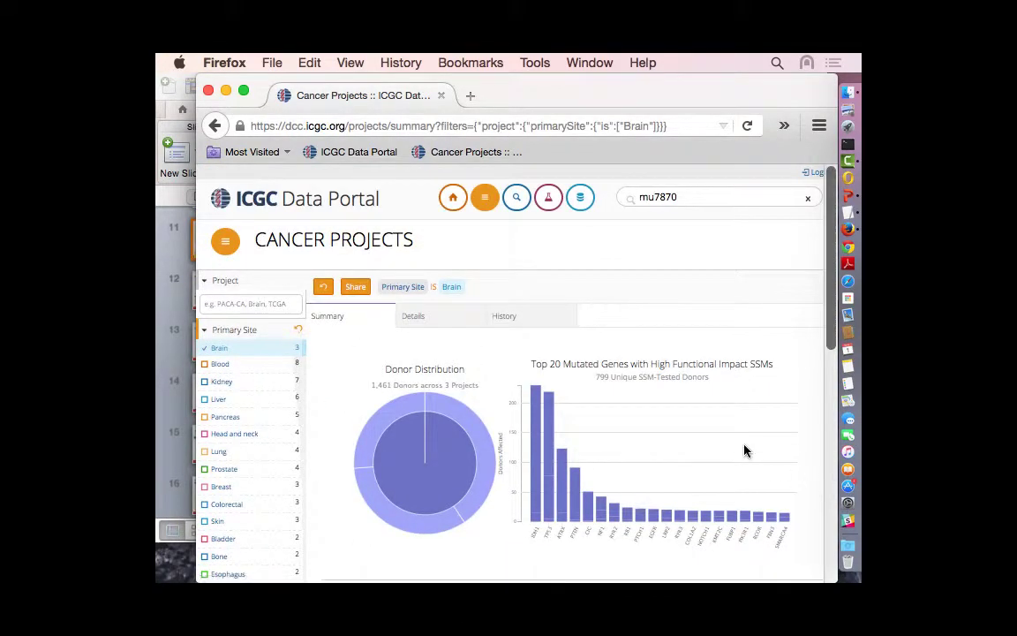
{"action": "scroll", "coordinate": [745, 450], "scroll_direction": "down", "scroll_amount": 3}
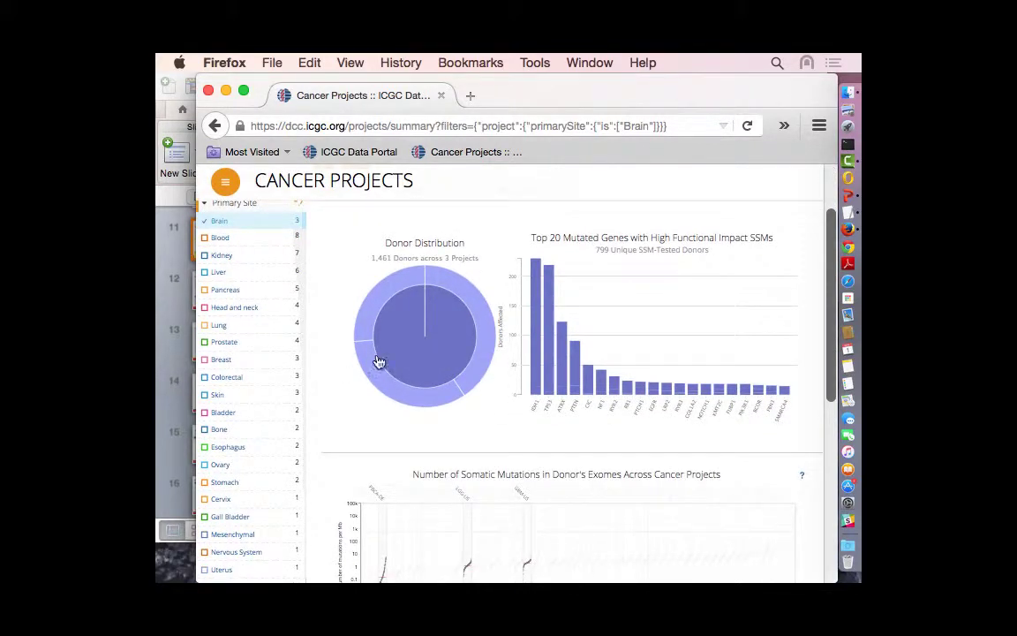
{"action": "mouse_move", "coordinate": [425, 335]}
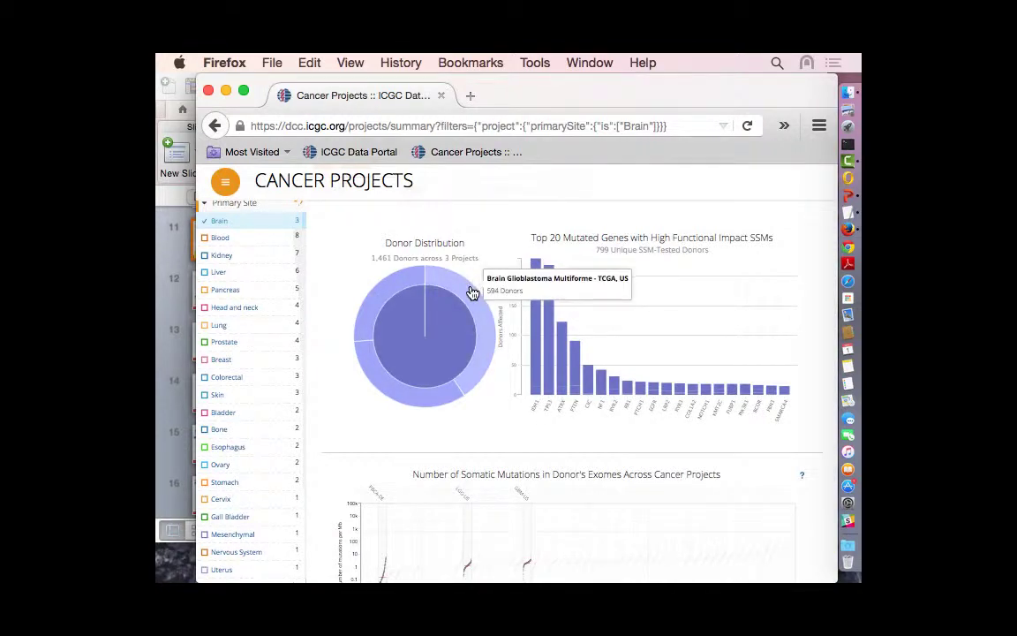
{"action": "mouse_move", "coordinate": [415, 399]}
{"action": "mouse_move", "coordinate": [377, 305]}
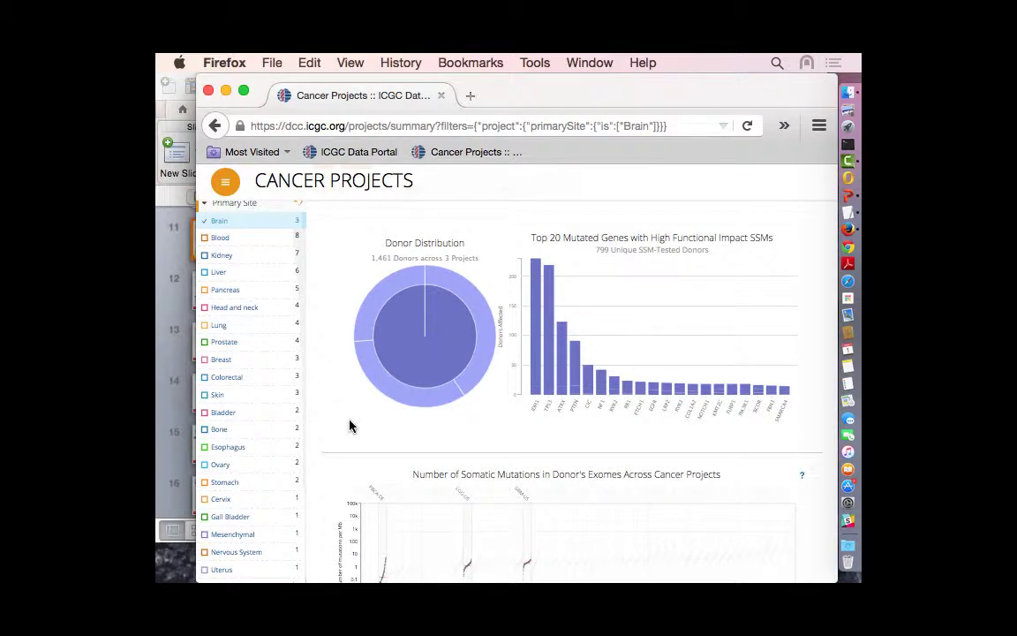
{"action": "scroll", "coordinate": [420, 415], "scroll_direction": "up", "scroll_amount": 2}
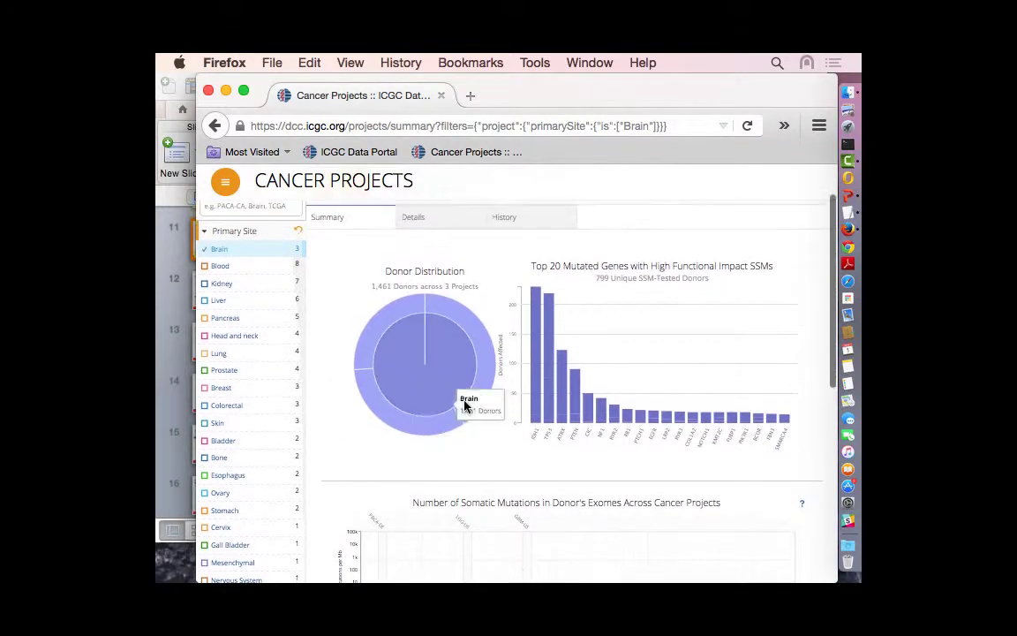
{"action": "scroll", "coordinate": [770, 290], "scroll_direction": "up", "scroll_amount": 3}
{"action": "mouse_move", "coordinate": [547, 439]}
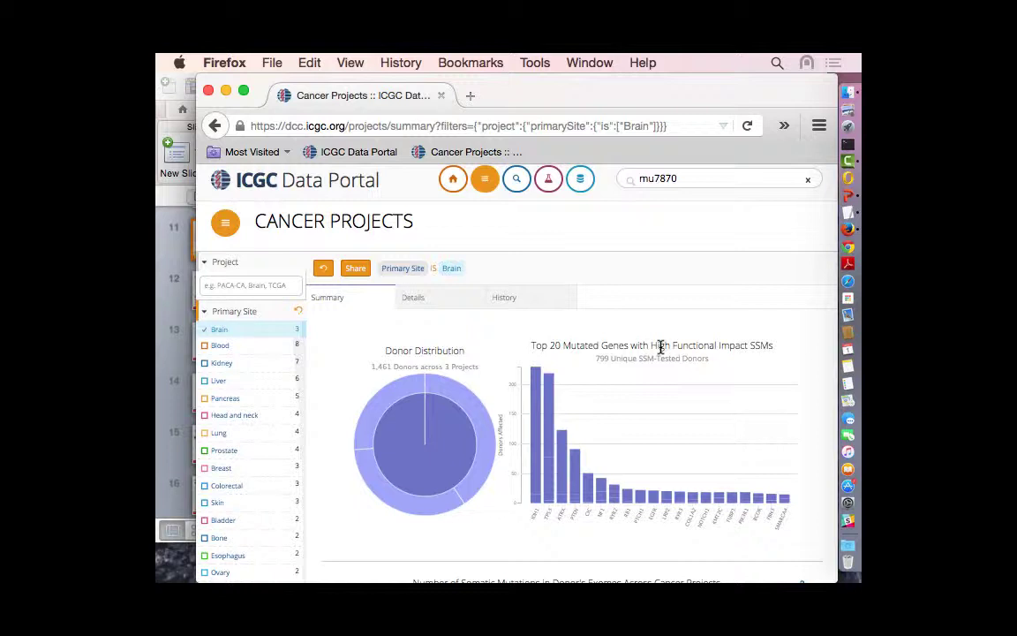
{"action": "scroll", "coordinate": [550, 434], "scroll_direction": "down", "scroll_amount": 3}
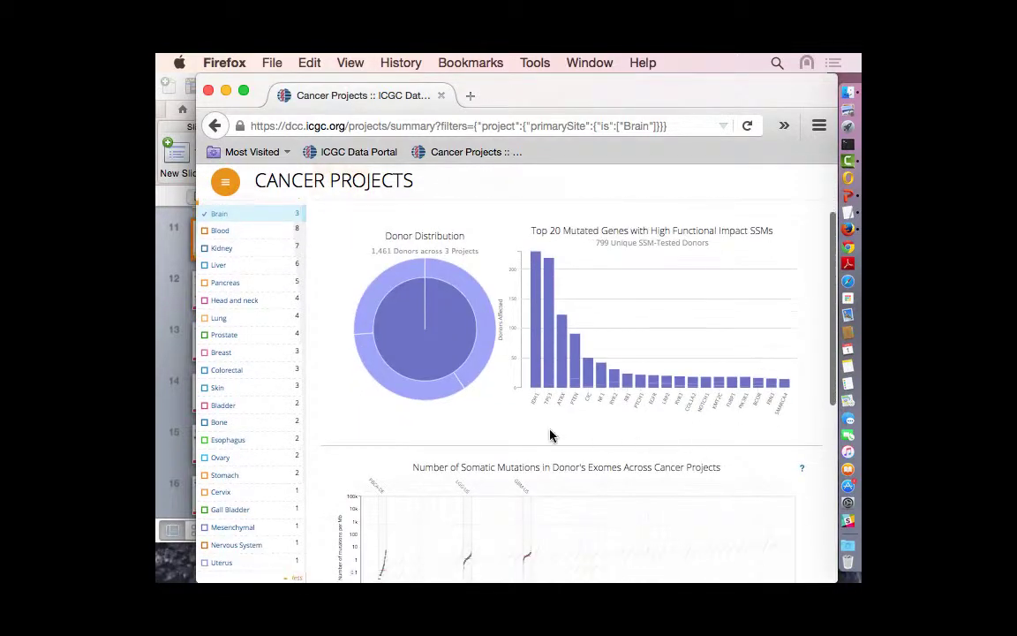
{"action": "scroll", "coordinate": [500, 427], "scroll_direction": "down", "scroll_amount": 2}
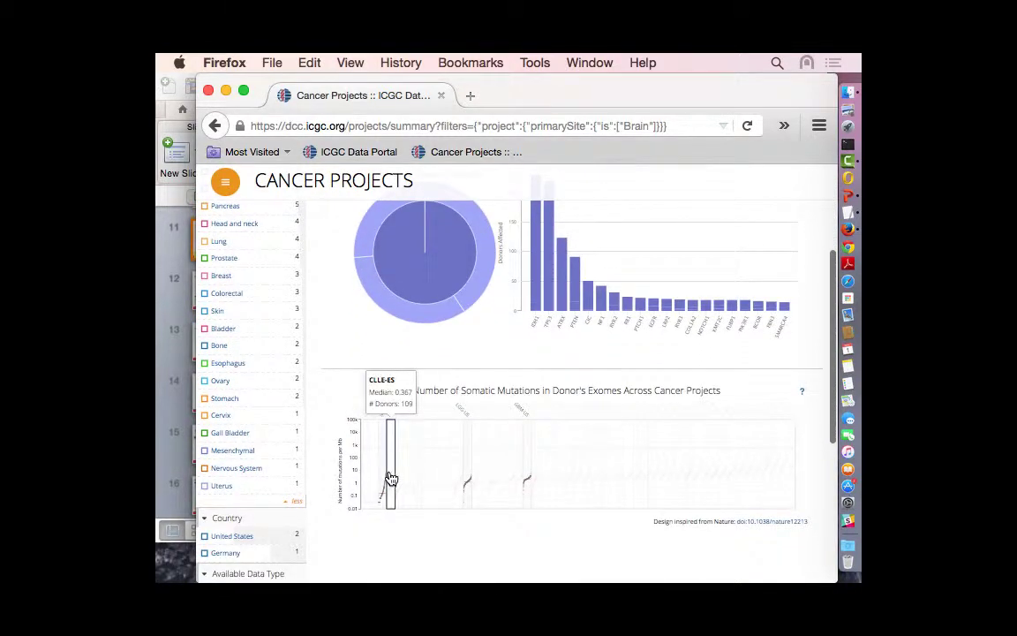
{"action": "mouse_move", "coordinate": [372, 445]}
{"action": "scroll", "coordinate": [379, 384], "scroll_direction": "down", "scroll_amount": 2}
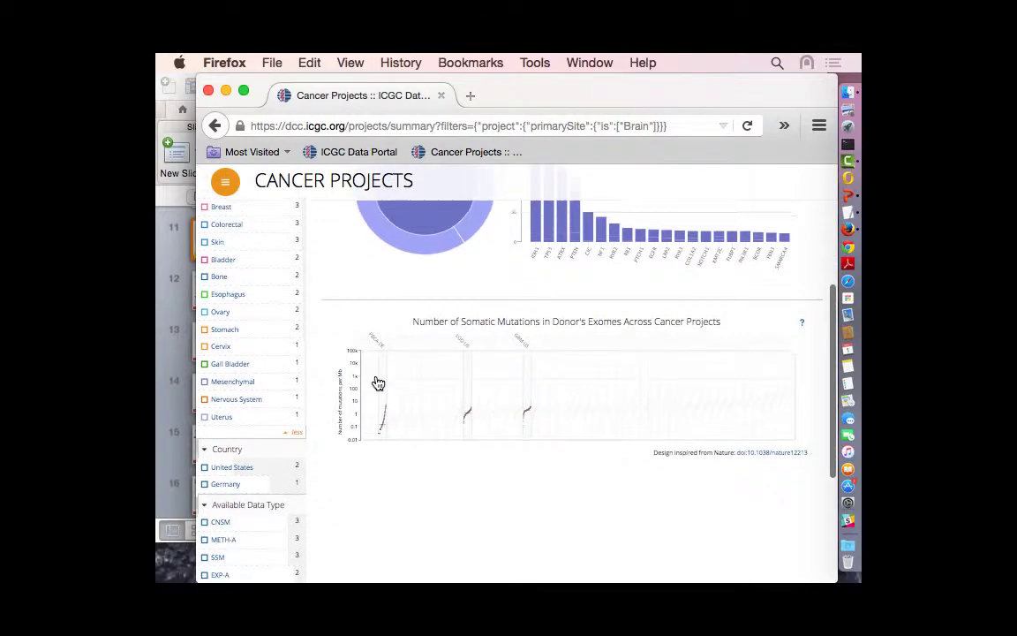
{"action": "scroll", "coordinate": [341, 347], "scroll_direction": "up", "scroll_amount": 7}
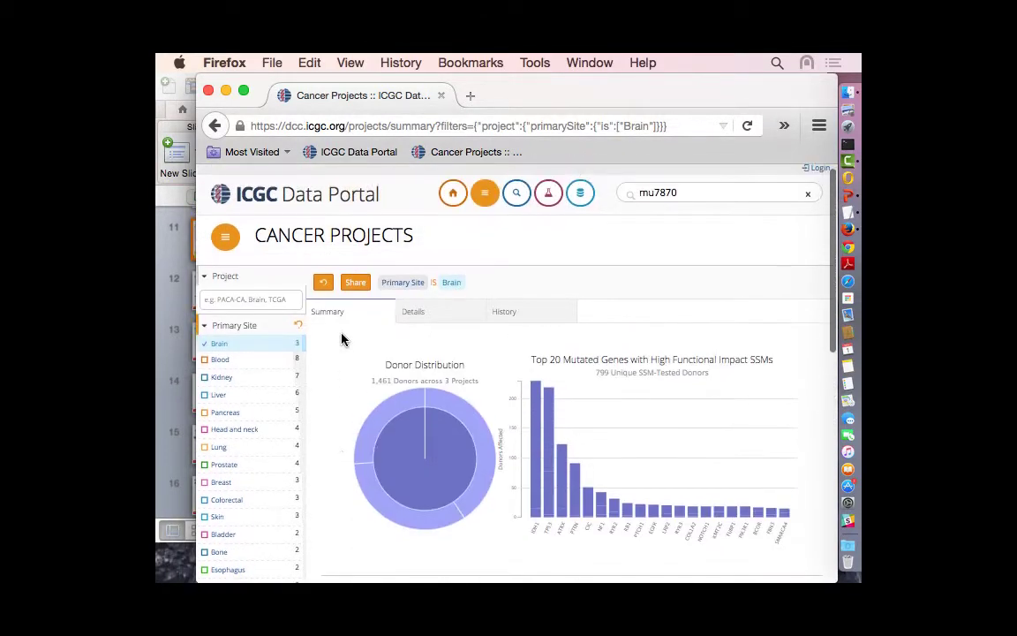
{"action": "left_click", "coordinate": [325, 285]}
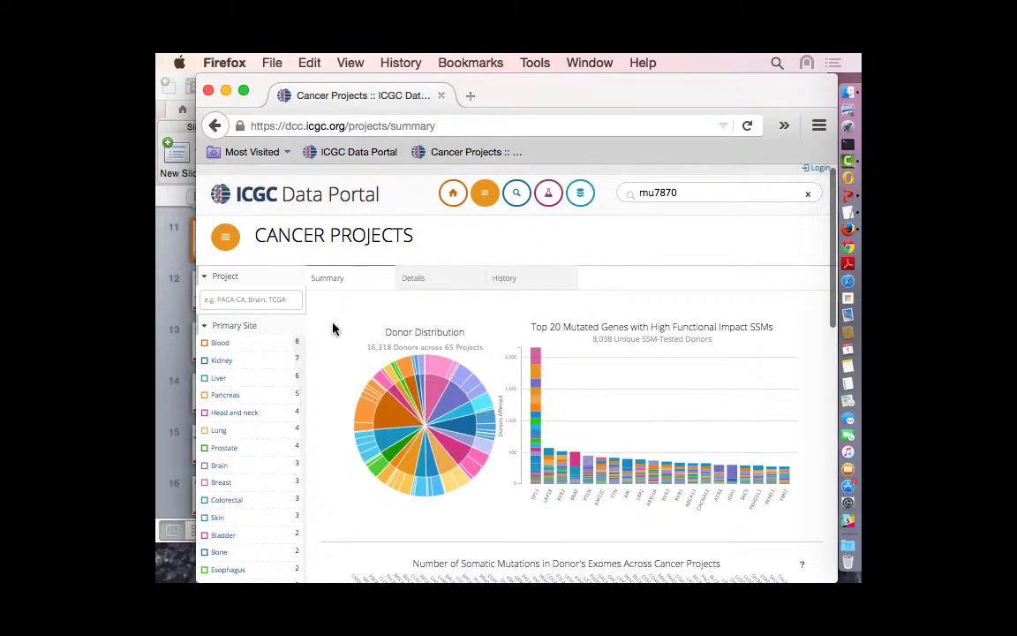
{"action": "scroll", "coordinate": [340, 375], "scroll_direction": "down", "scroll_amount": 7}
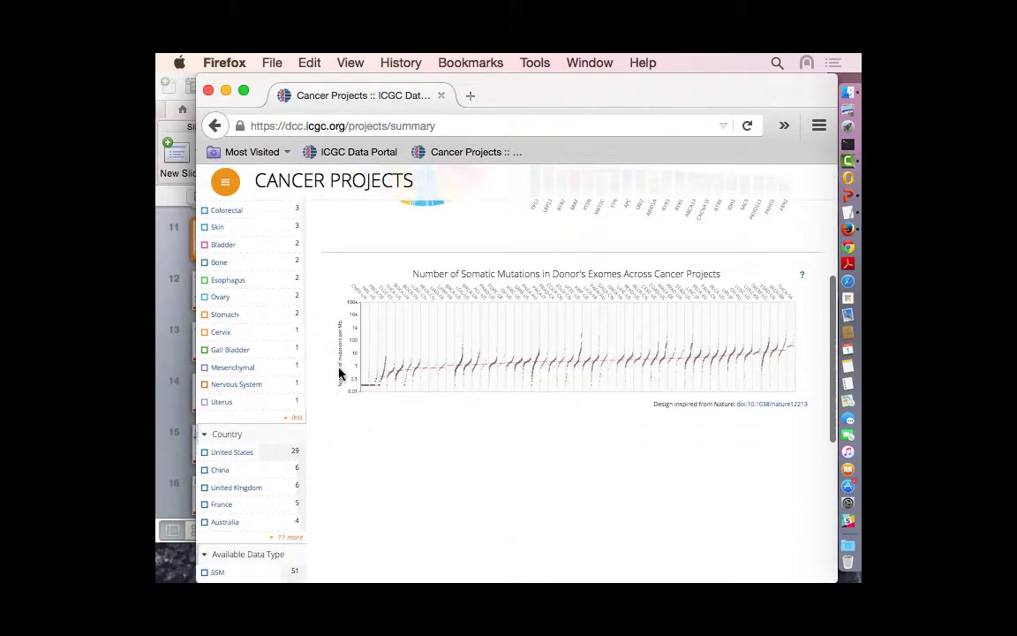
{"action": "scroll", "coordinate": [340, 375], "scroll_direction": "up", "scroll_amount": 2}
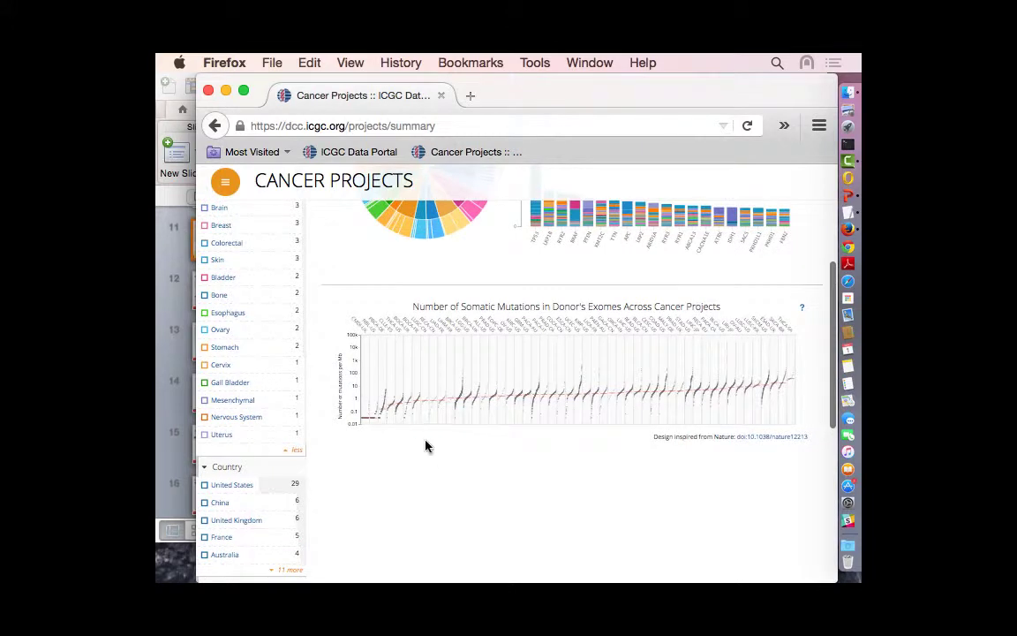
{"action": "scroll", "coordinate": [442, 468], "scroll_direction": "down", "scroll_amount": 1}
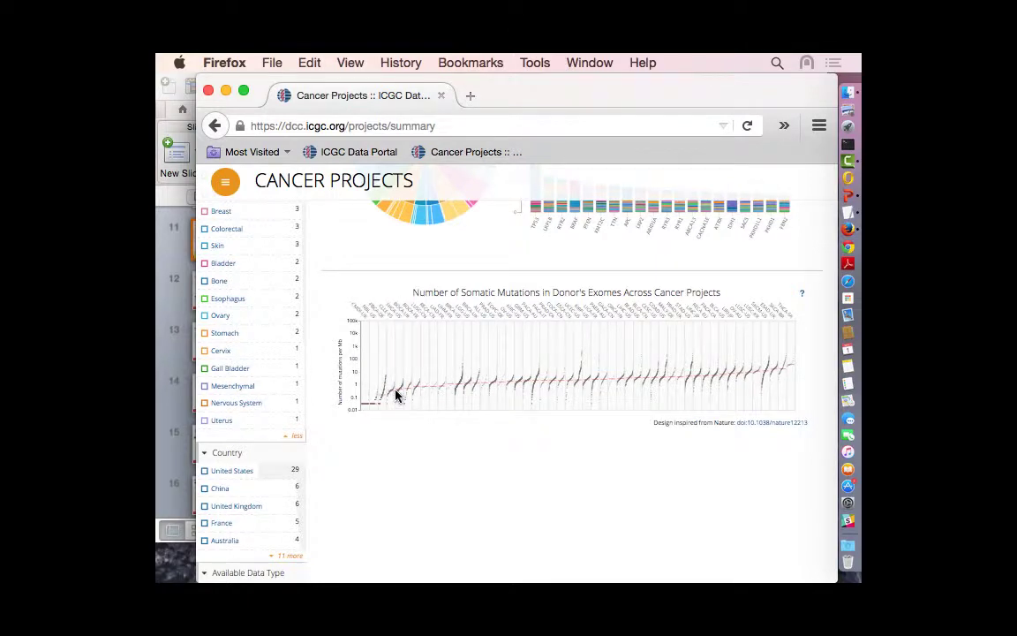
{"action": "mouse_move", "coordinate": [402, 379]}
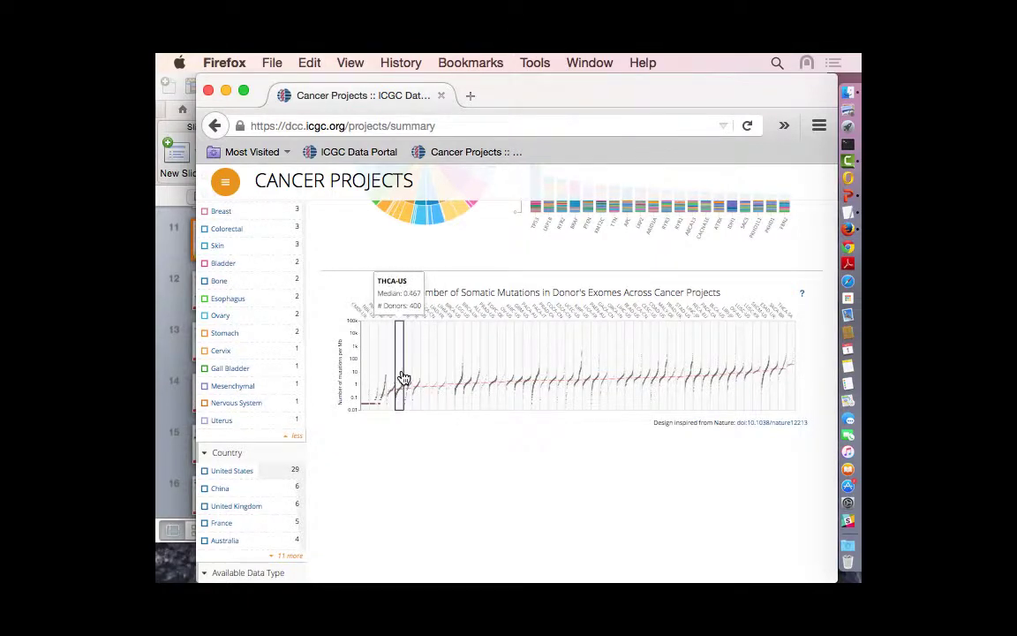
{"action": "mouse_move", "coordinate": [470, 365]}
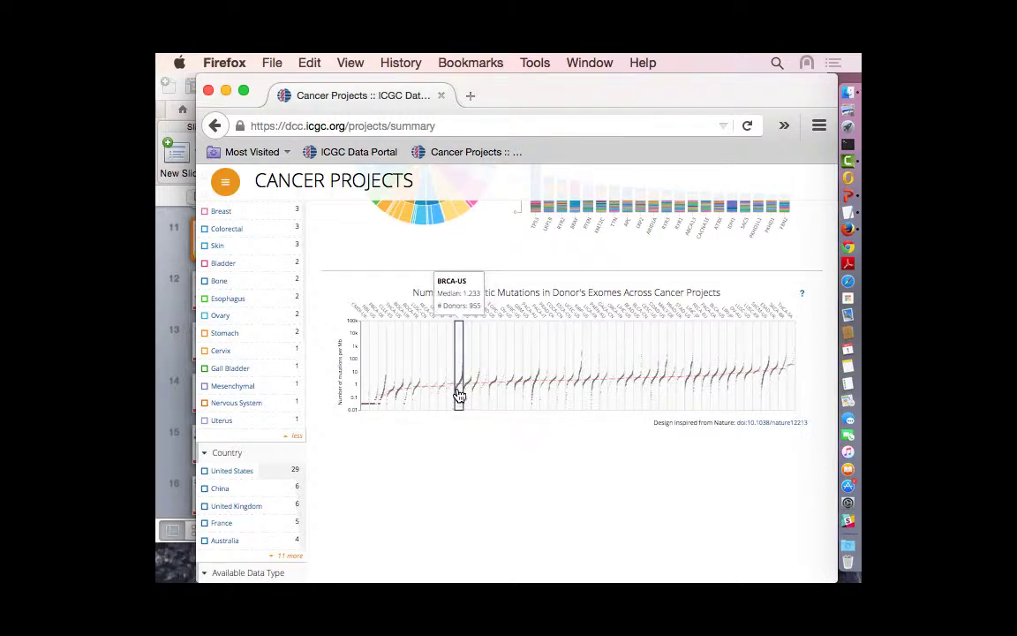
{"action": "mouse_move", "coordinate": [465, 384]}
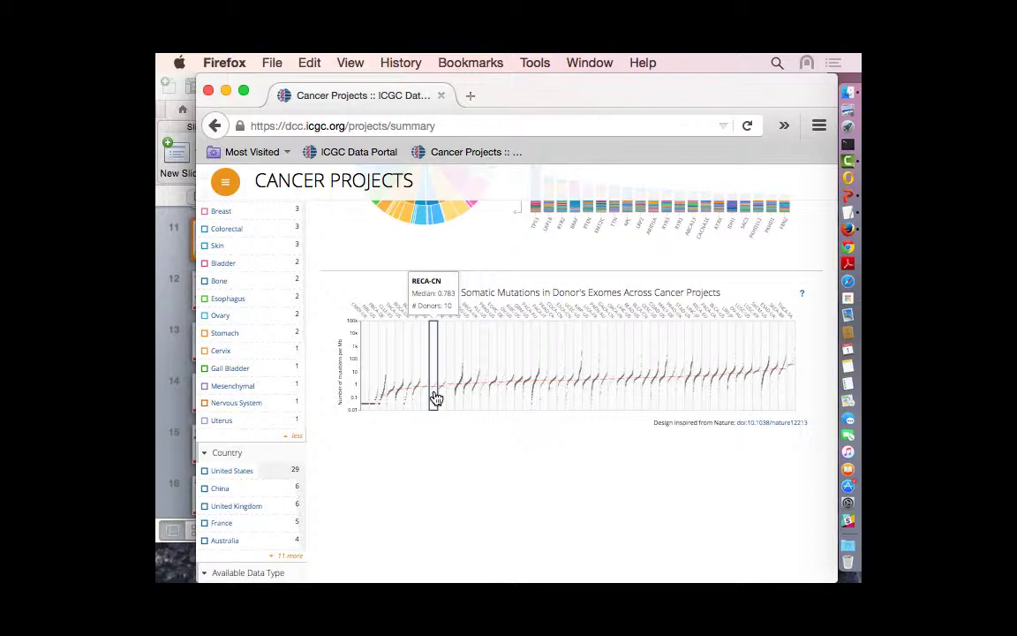
{"action": "mouse_move", "coordinate": [779, 362]}
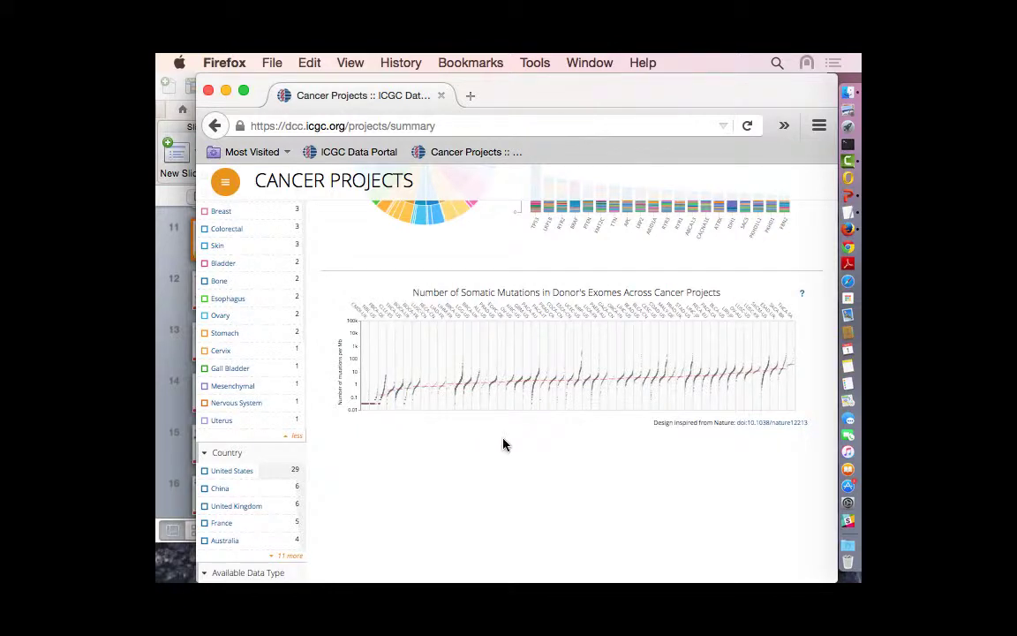
{"action": "scroll", "coordinate": [504, 444], "scroll_direction": "up", "scroll_amount": 5}
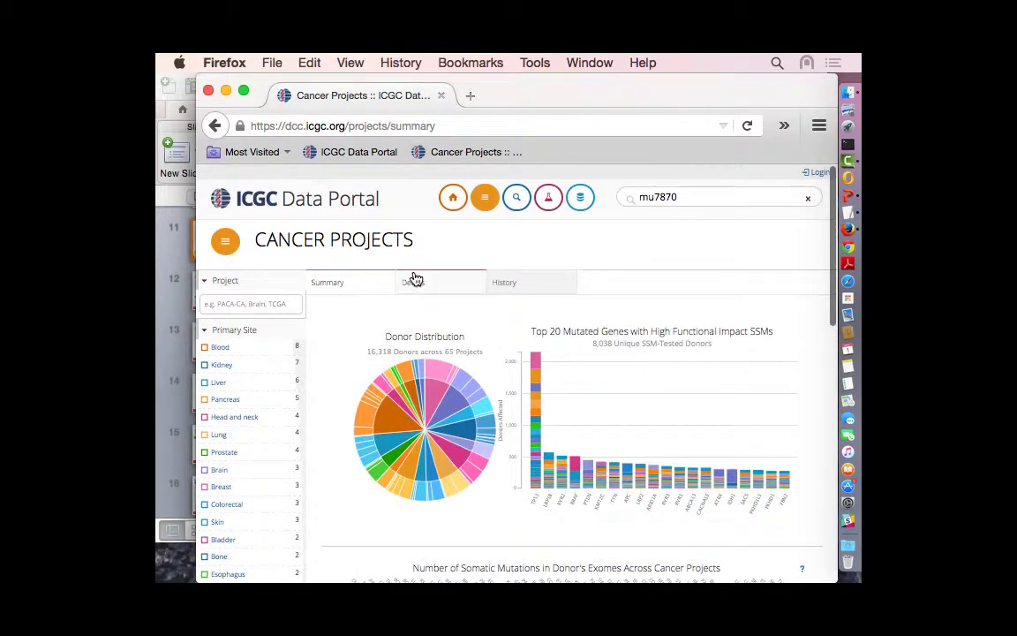
From the projects Details table, open the GBM-US Brain Glioblastoma Multiforme project page
{"action": "left_click", "coordinate": [415, 280]}
{"action": "scroll", "coordinate": [535, 481], "scroll_direction": "down", "scroll_amount": 3}
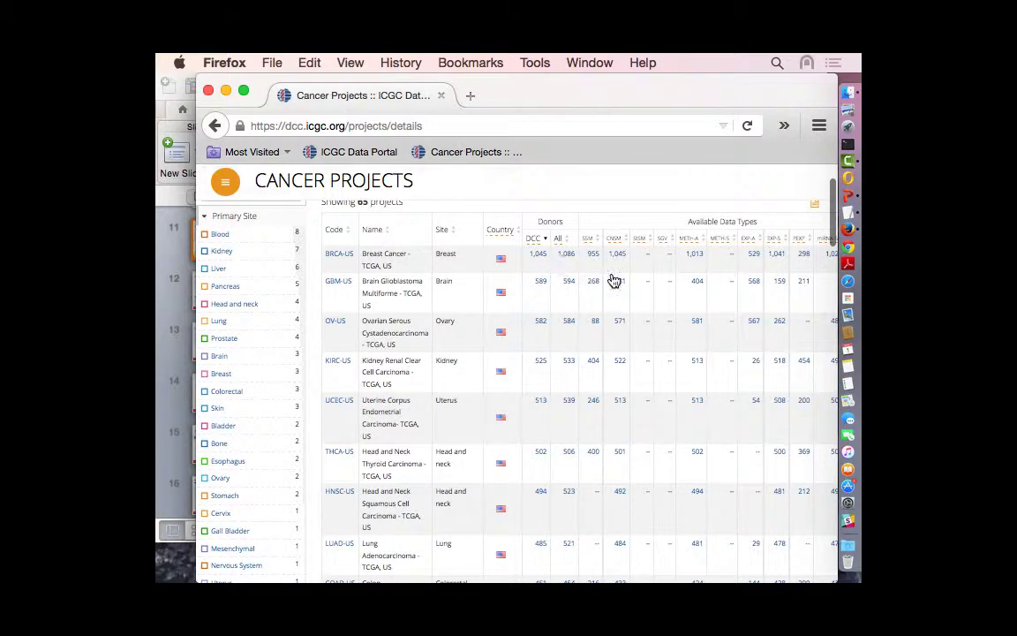
{"action": "scroll", "coordinate": [660, 316], "scroll_direction": "up", "scroll_amount": 1}
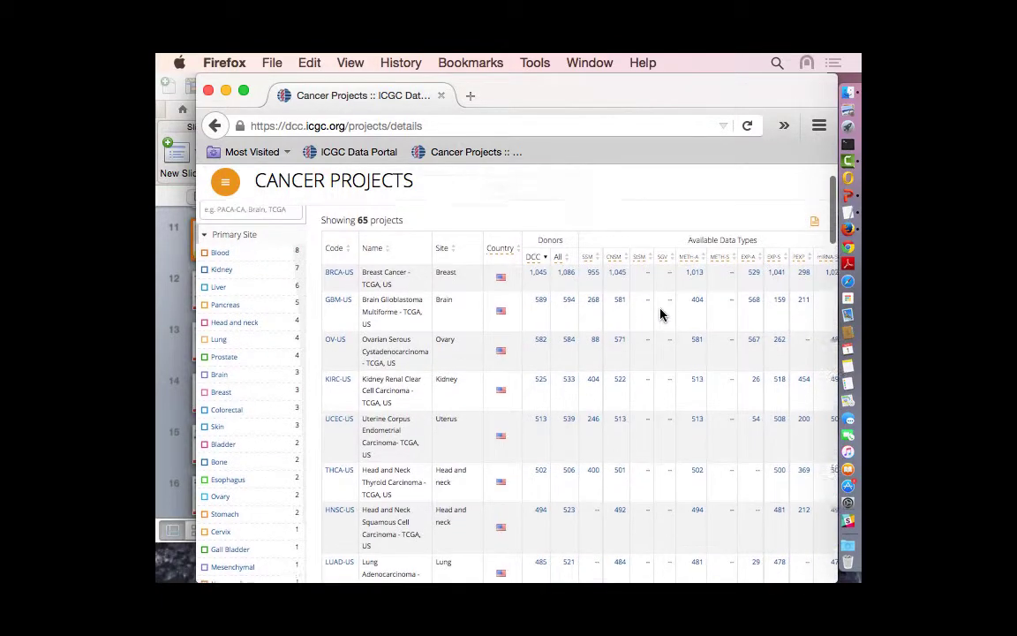
{"action": "scroll", "coordinate": [654, 317], "scroll_direction": "up", "scroll_amount": 2}
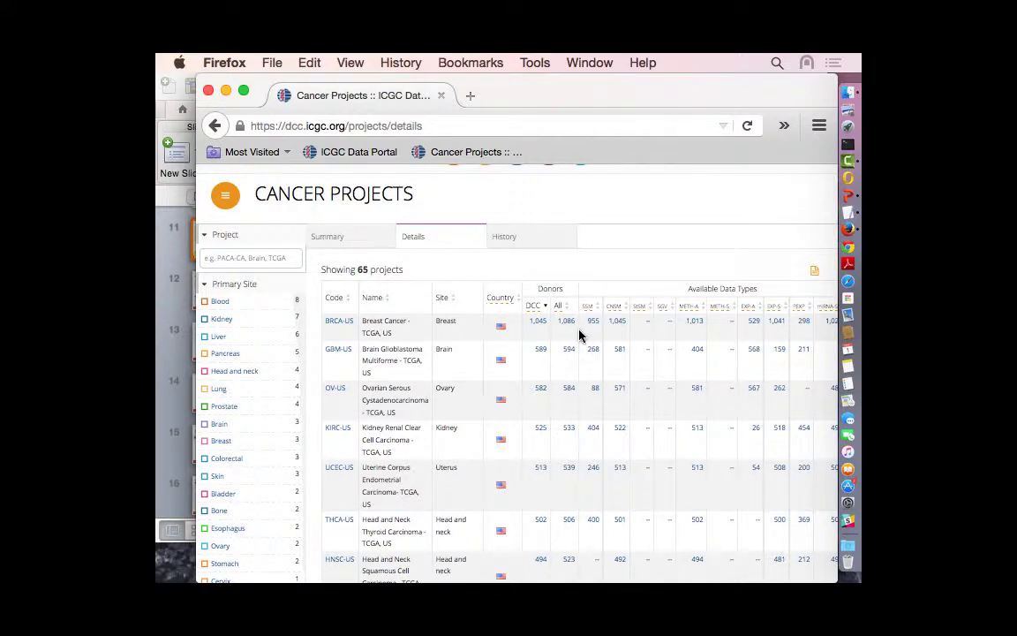
{"action": "key", "text": "super+plus"}
{"action": "key", "text": "super+minus"}
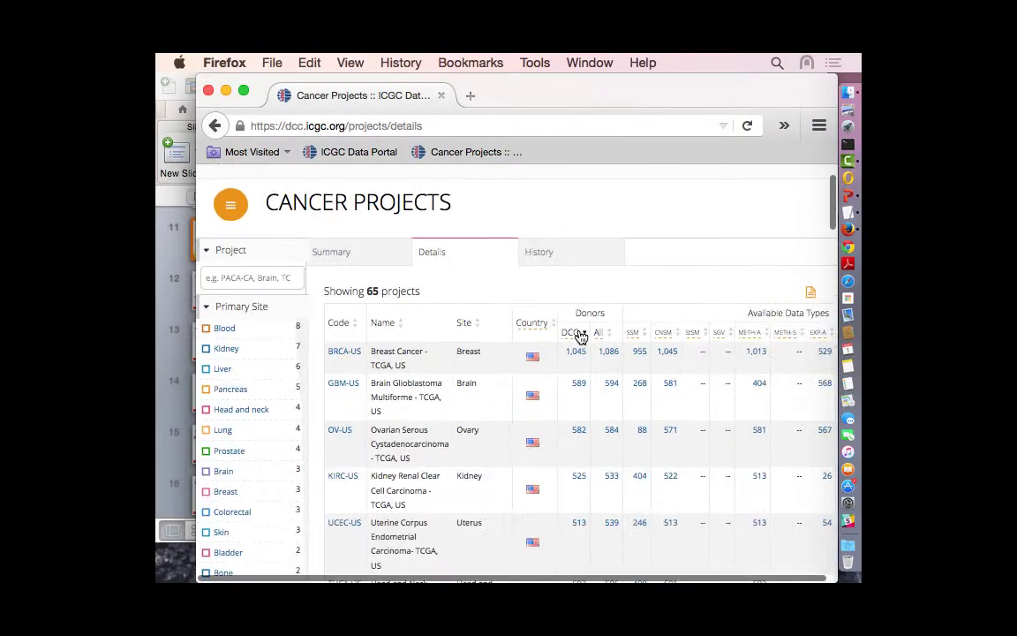
{"action": "scroll", "coordinate": [587, 314], "scroll_direction": "down", "scroll_amount": 3}
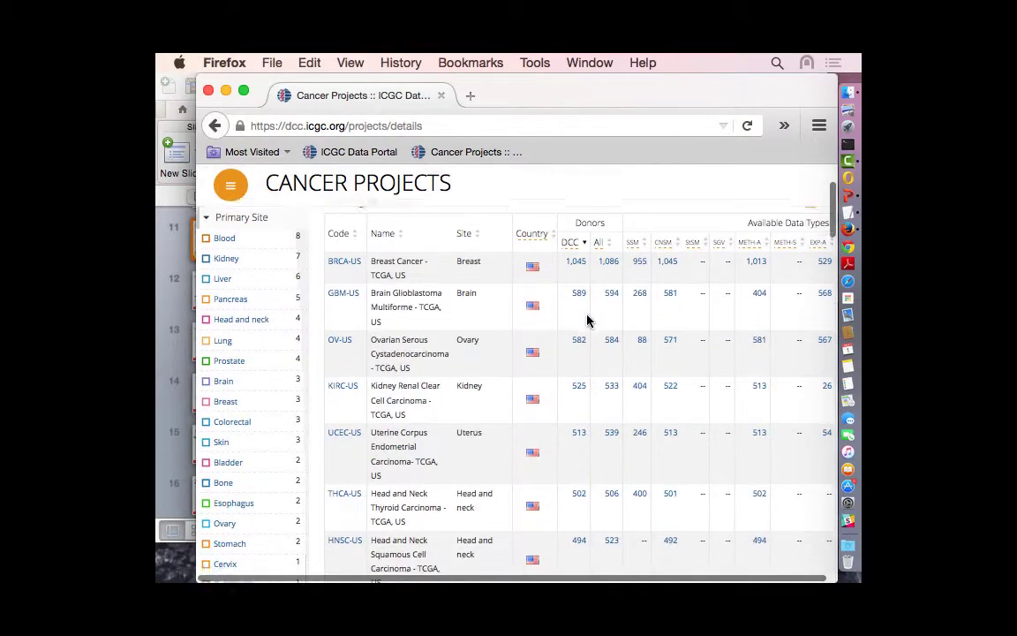
{"action": "left_click", "coordinate": [346, 288]}
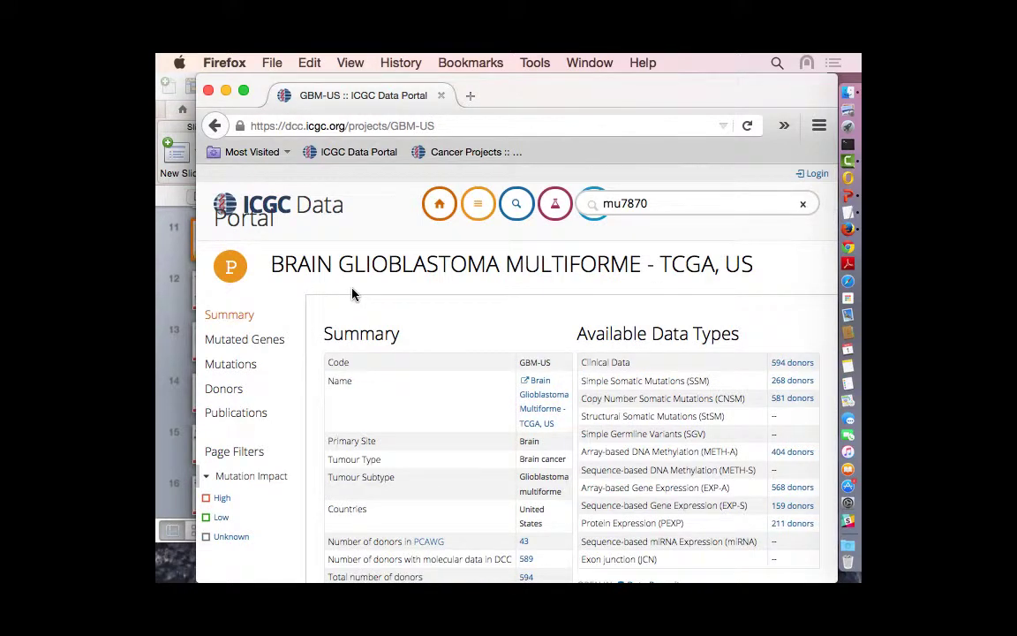
Review the GBM-US summary: 594 donors, 268 with simple somatic mutations, 581 with copy number data
{"action": "scroll", "coordinate": [353, 294], "scroll_direction": "down", "scroll_amount": 2}
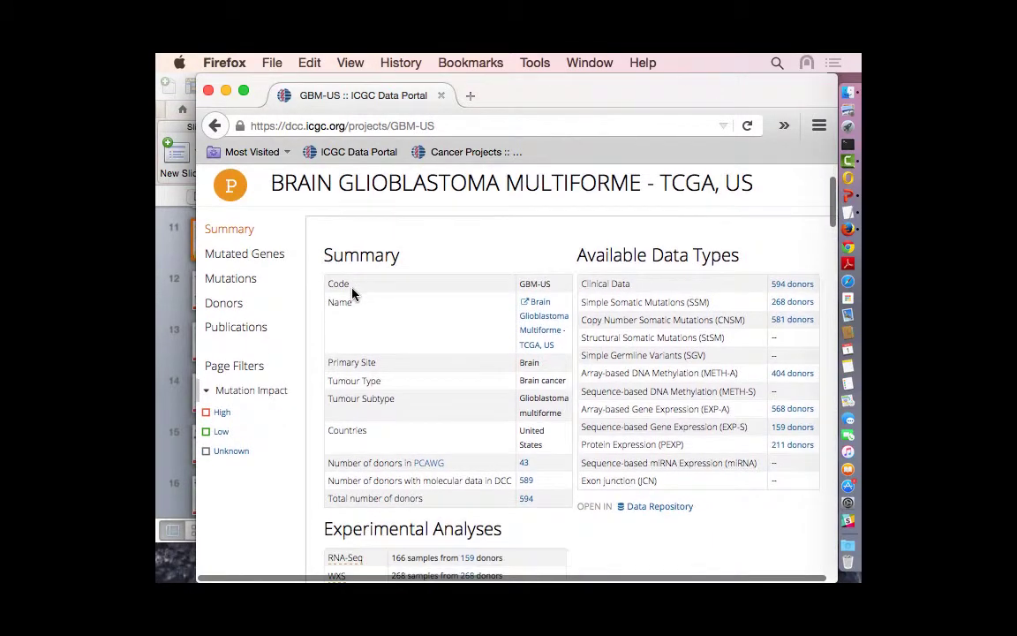
{"action": "scroll", "coordinate": [353, 294], "scroll_direction": "up", "scroll_amount": 2}
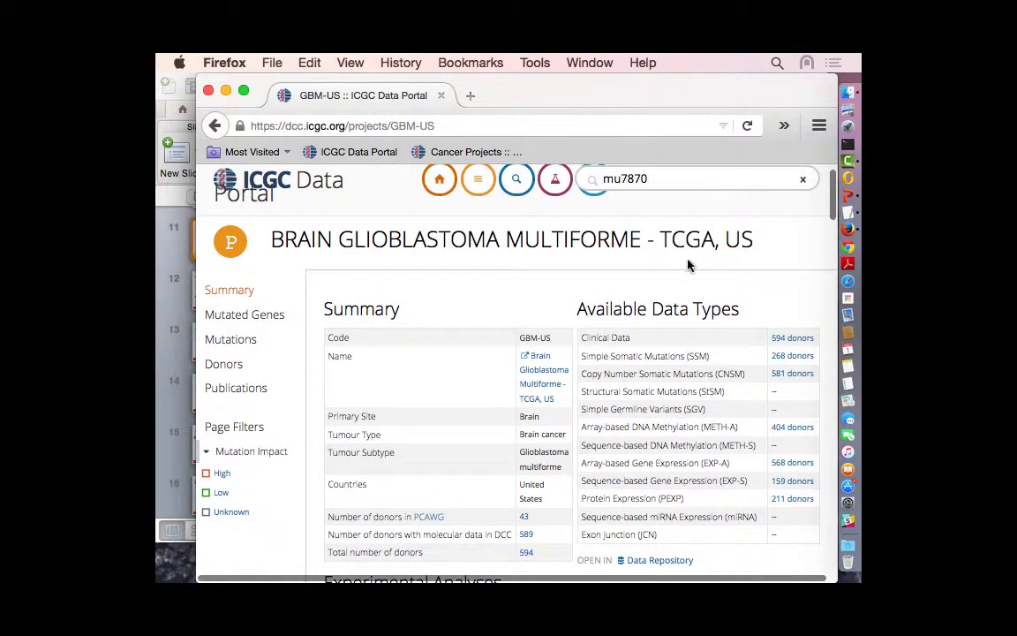
{"action": "scroll", "coordinate": [459, 404], "scroll_direction": "down", "scroll_amount": 1}
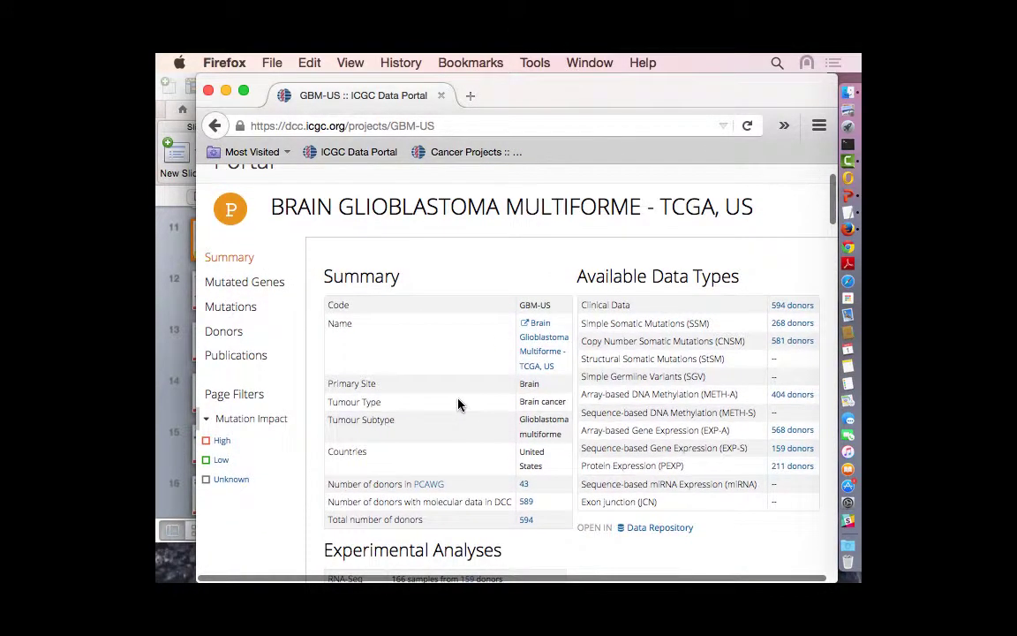
{"action": "scroll", "coordinate": [458, 404], "scroll_direction": "down", "scroll_amount": 1}
{"action": "scroll", "coordinate": [458, 404], "scroll_direction": "up", "scroll_amount": 1}
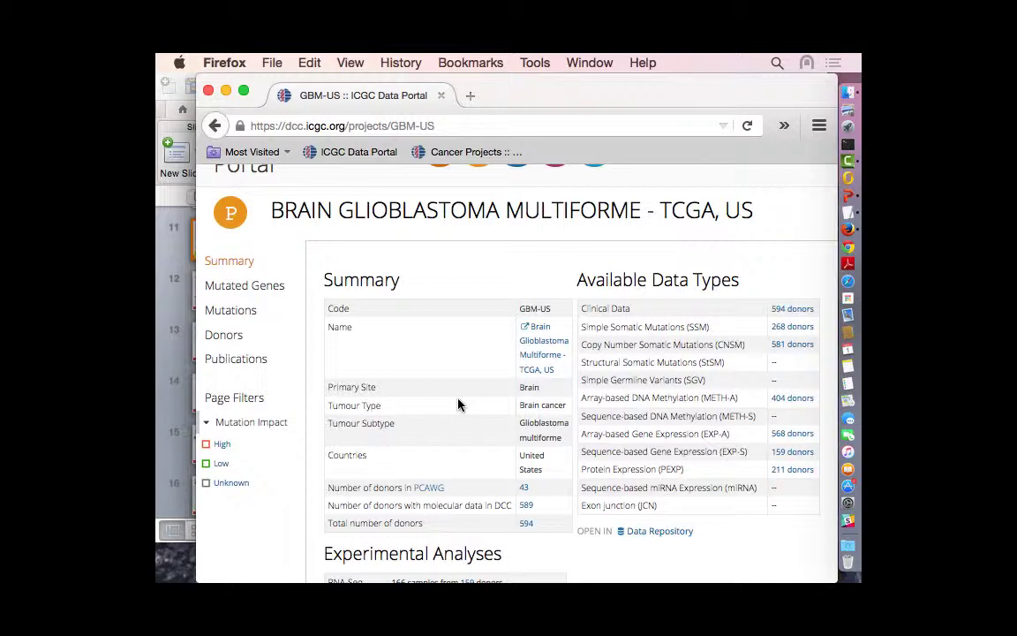
{"action": "scroll", "coordinate": [459, 405], "scroll_direction": "down", "scroll_amount": 1}
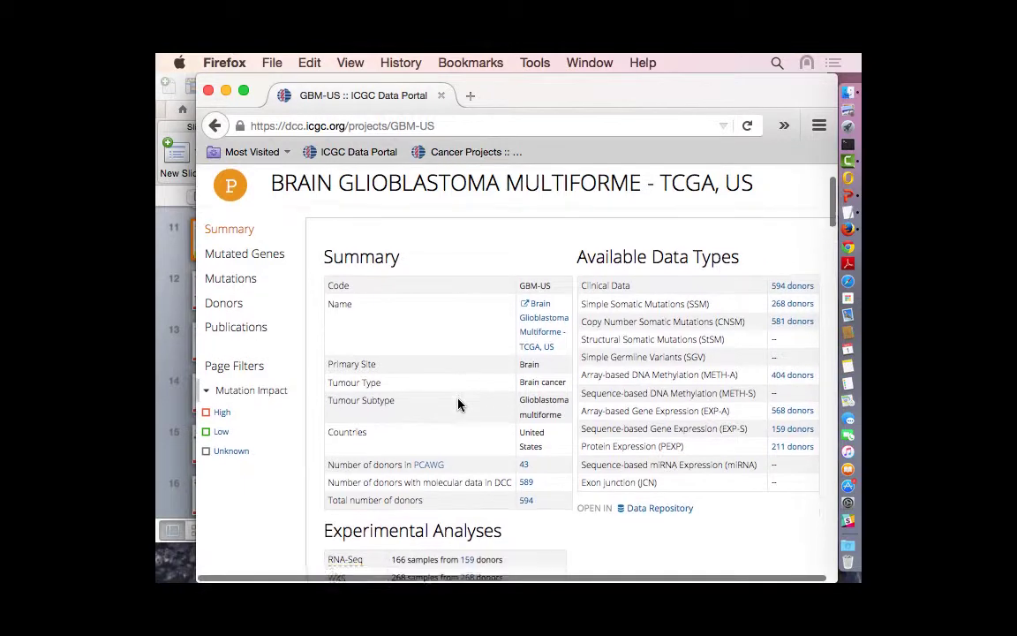
{"action": "scroll", "coordinate": [458, 404], "scroll_direction": "up", "scroll_amount": 1}
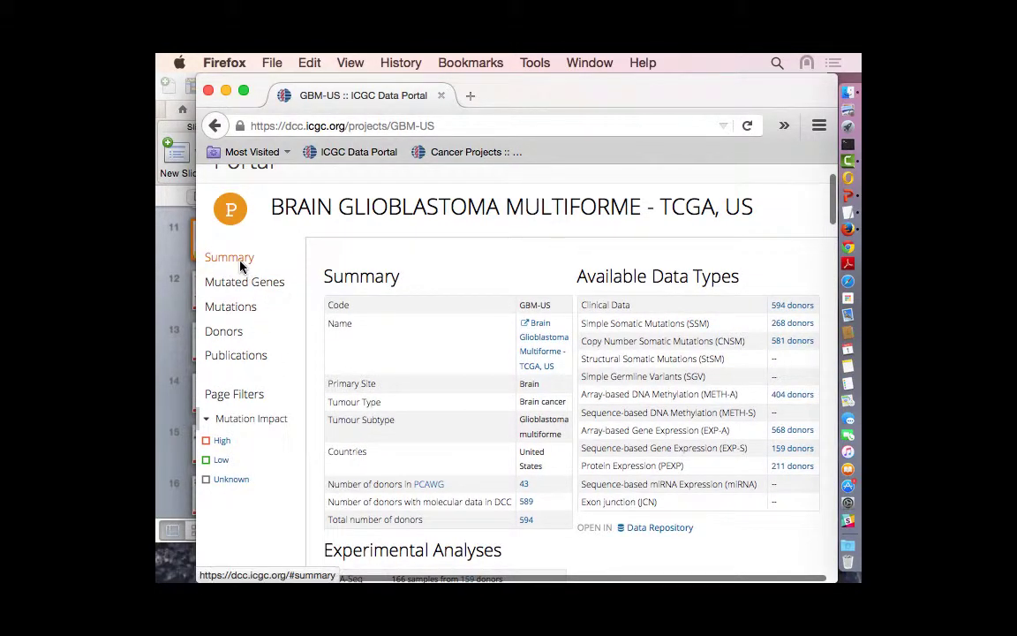
{"action": "left_click", "coordinate": [231, 286]}
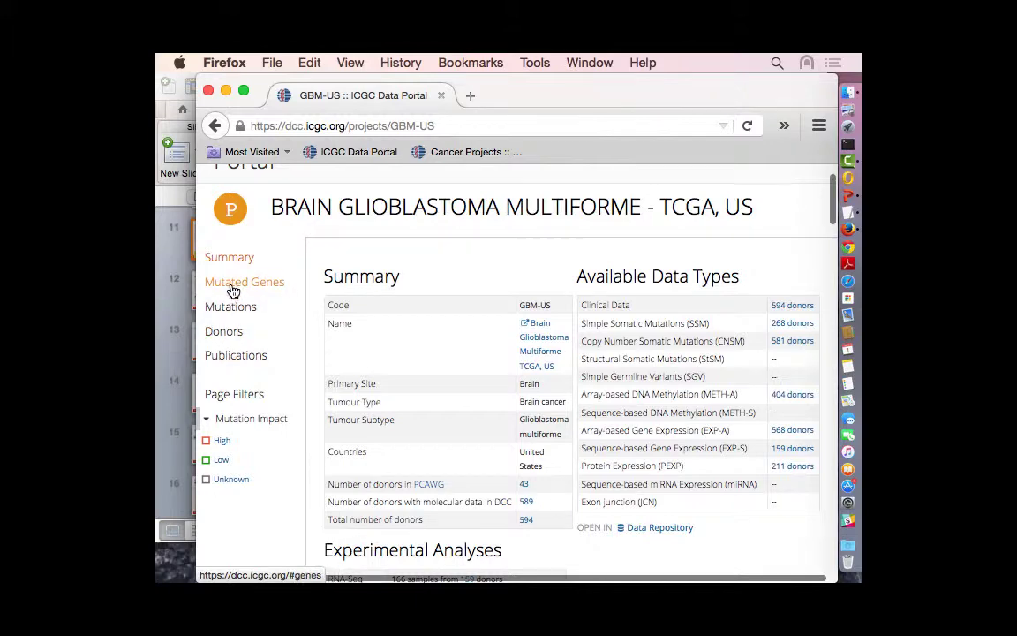
{"action": "left_click", "coordinate": [227, 279]}
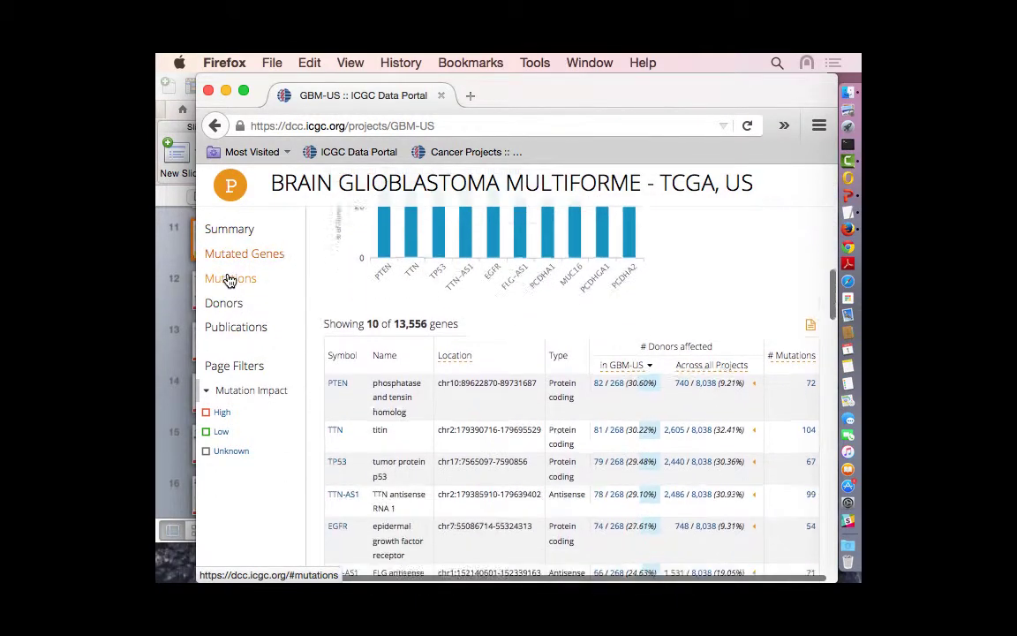
{"action": "left_click", "coordinate": [227, 230]}
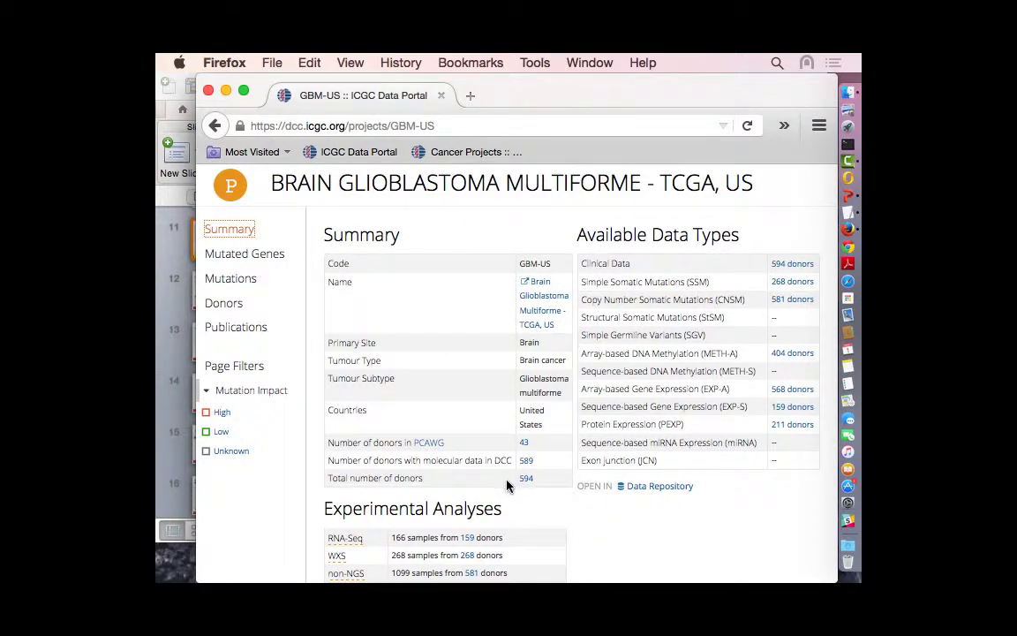
Scroll down to the Most Frequently Mutated Genes section: 13,556 genes, led by PTEN in 82 of 268 donors
{"action": "scroll", "coordinate": [767, 340], "scroll_direction": "up", "scroll_amount": 1}
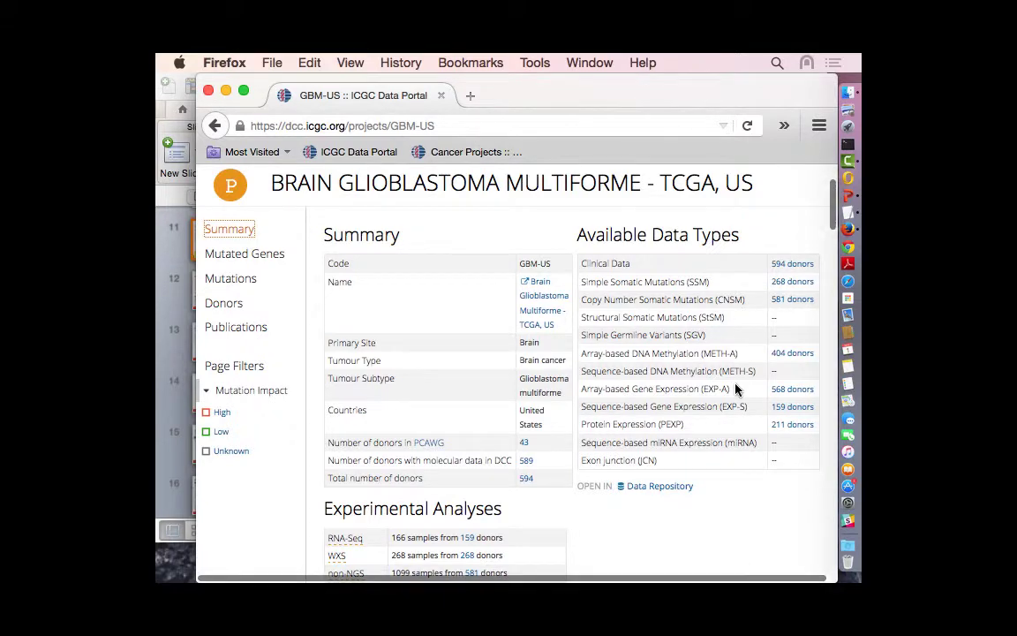
{"action": "scroll", "coordinate": [737, 389], "scroll_direction": "down", "scroll_amount": 3}
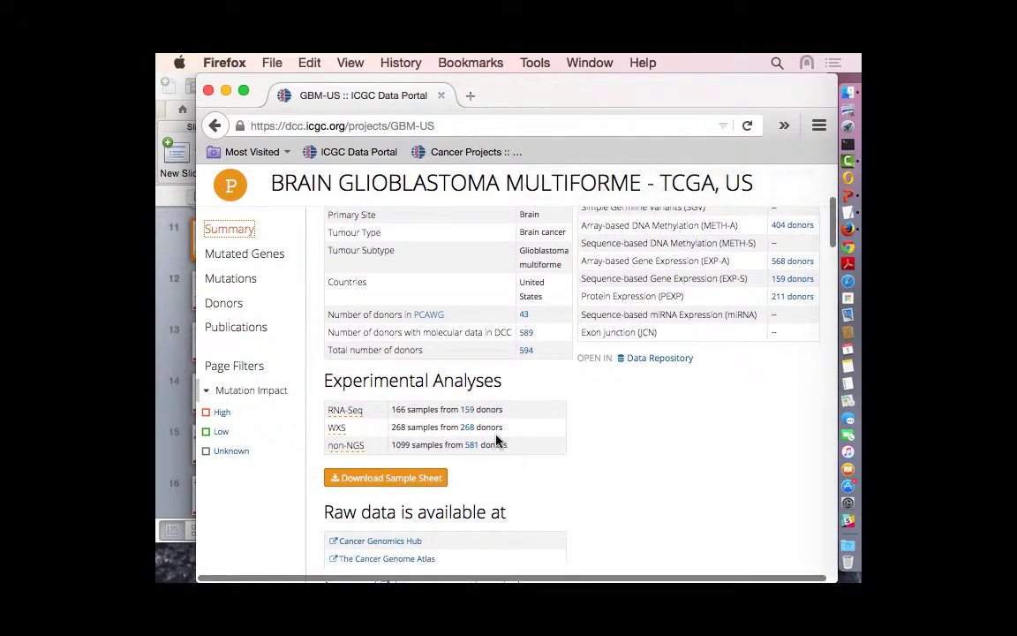
{"action": "scroll", "coordinate": [496, 441], "scroll_direction": "down", "scroll_amount": 1}
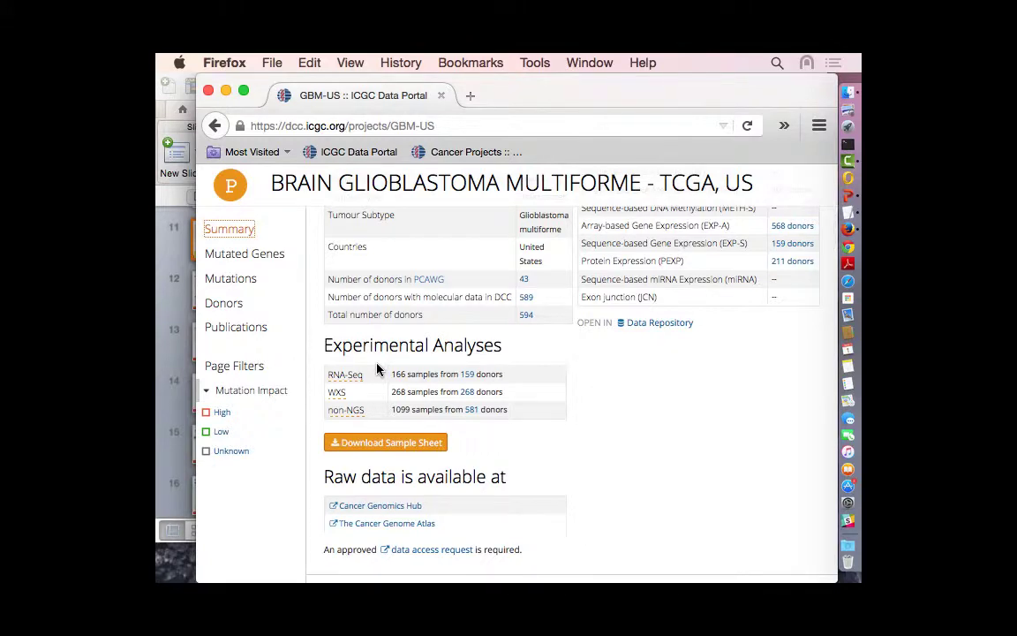
{"action": "scroll", "coordinate": [629, 434], "scroll_direction": "down", "scroll_amount": 2}
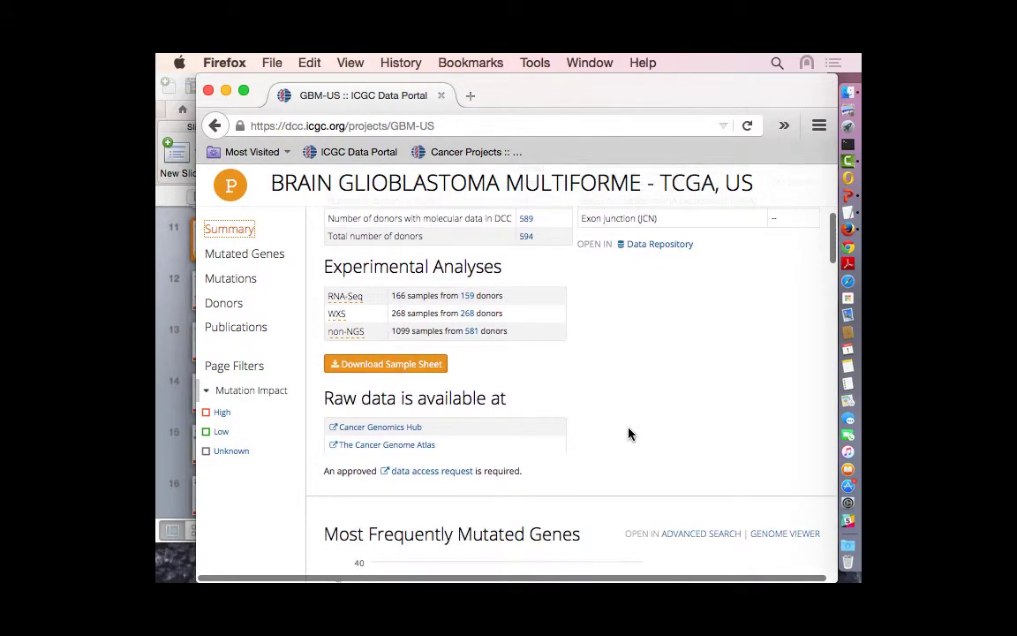
{"action": "scroll", "coordinate": [629, 434], "scroll_direction": "down", "scroll_amount": 3}
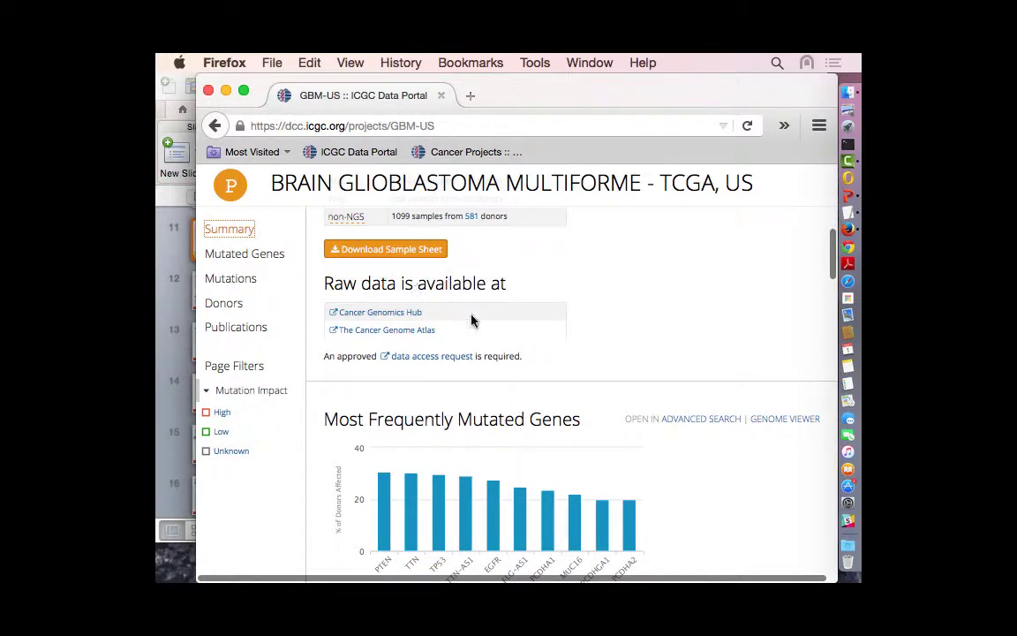
{"action": "scroll", "coordinate": [506, 340], "scroll_direction": "down", "scroll_amount": 1}
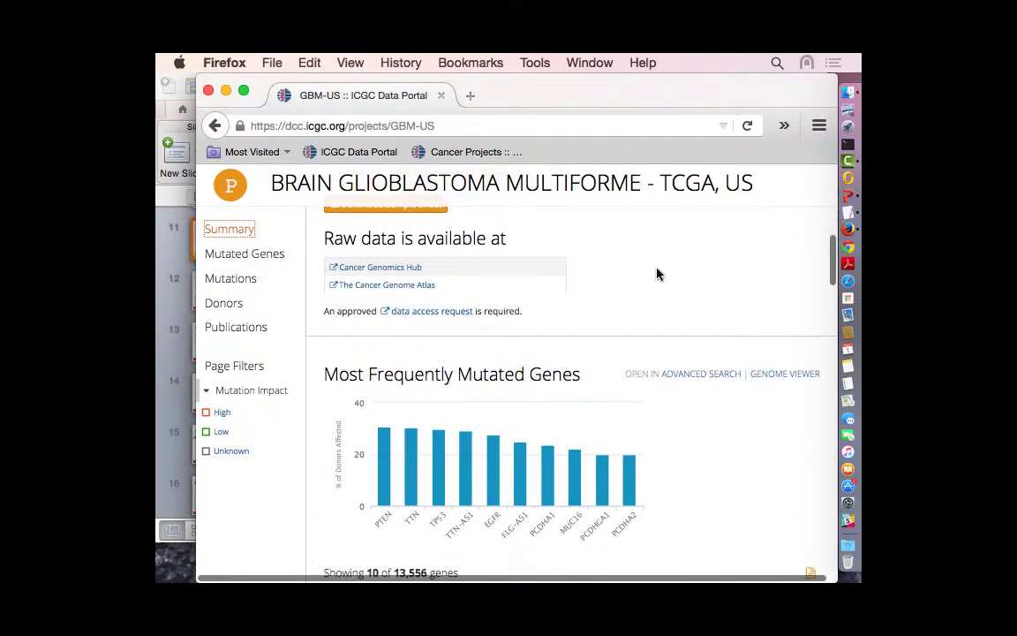
{"action": "scroll", "coordinate": [657, 275], "scroll_direction": "down", "scroll_amount": 2}
{"action": "scroll", "coordinate": [656, 274], "scroll_direction": "up", "scroll_amount": 1}
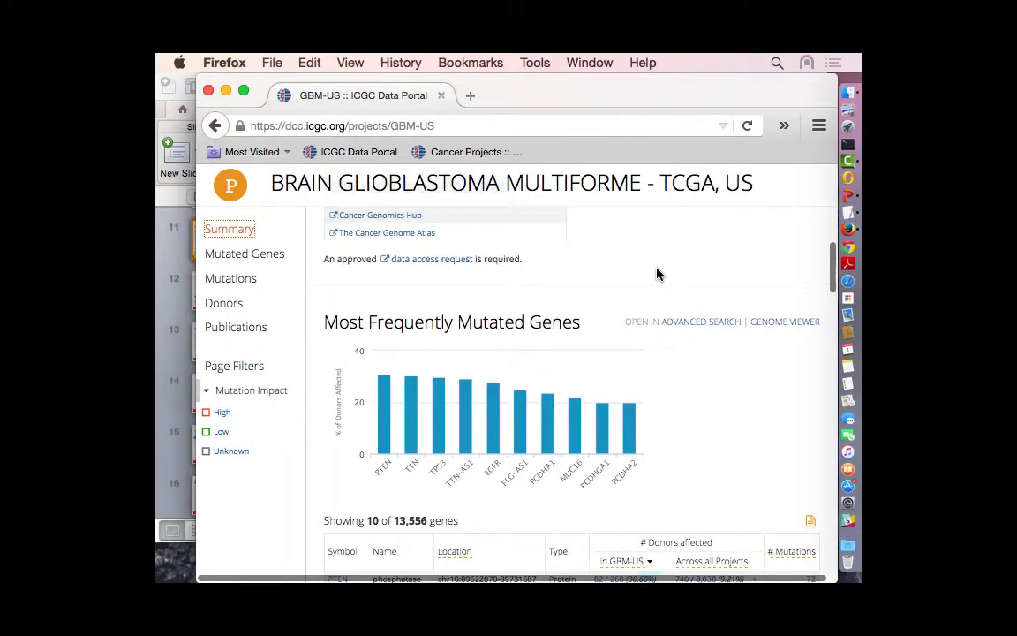
{"action": "scroll", "coordinate": [656, 275], "scroll_direction": "down", "scroll_amount": 3}
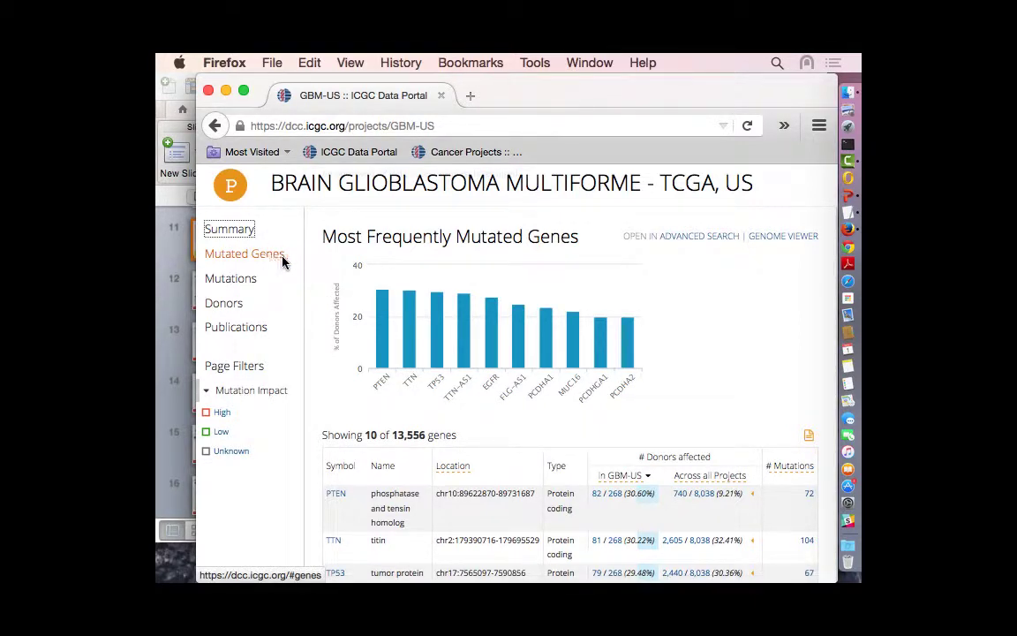
{"action": "scroll", "coordinate": [344, 349], "scroll_direction": "down", "scroll_amount": 2}
{"action": "scroll", "coordinate": [345, 349], "scroll_direction": "up", "scroll_amount": 1}
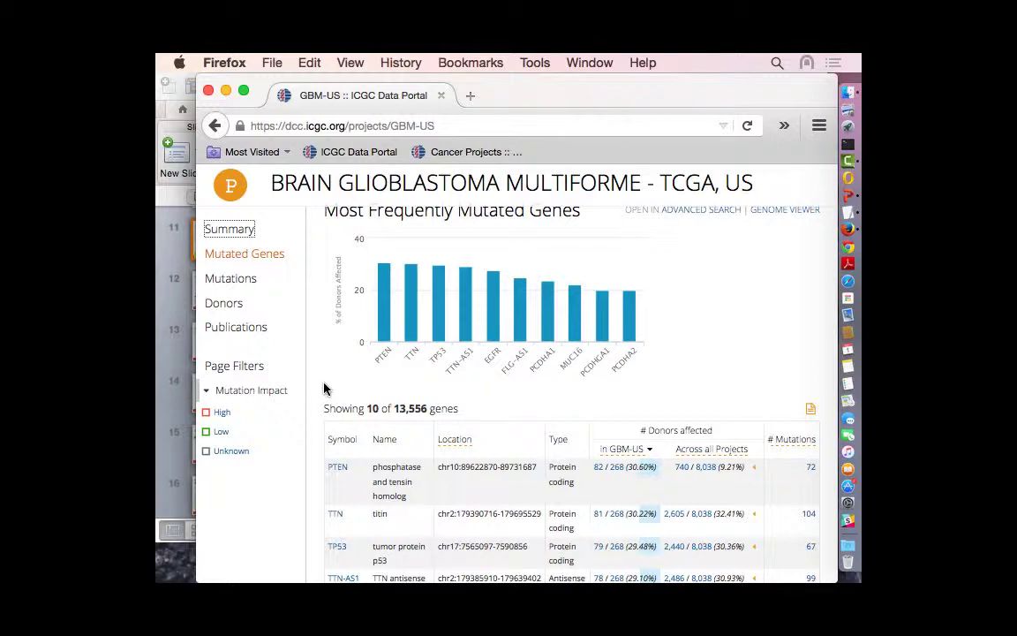
Filter Mutation Impact to High, narrowing GBM-US to 2,711 genes with PTEN in 75 donors
{"action": "left_click", "coordinate": [221, 415]}
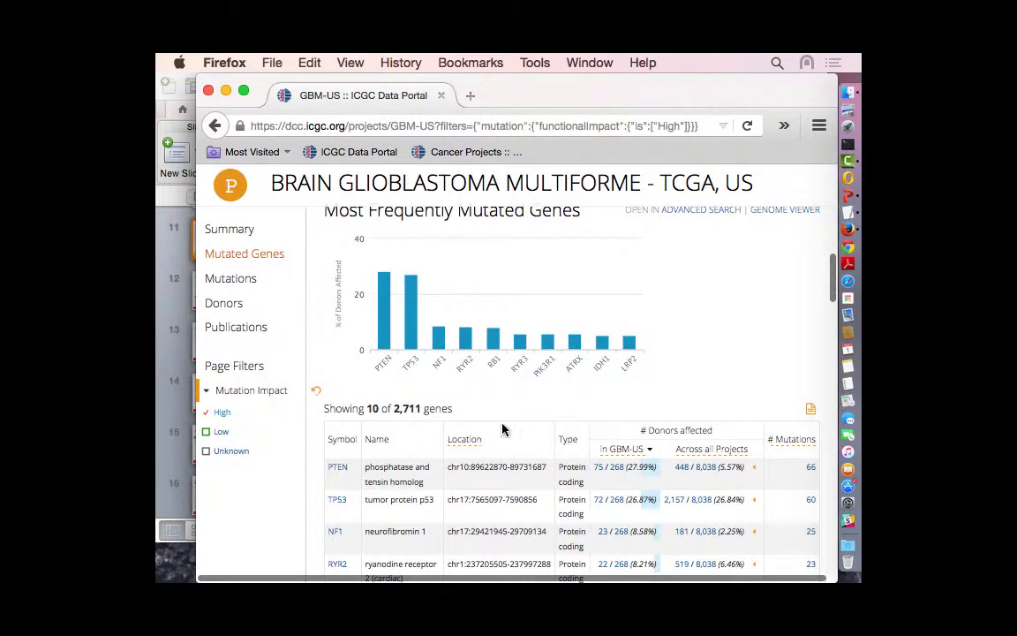
{"action": "scroll", "coordinate": [504, 430], "scroll_direction": "down", "scroll_amount": 3}
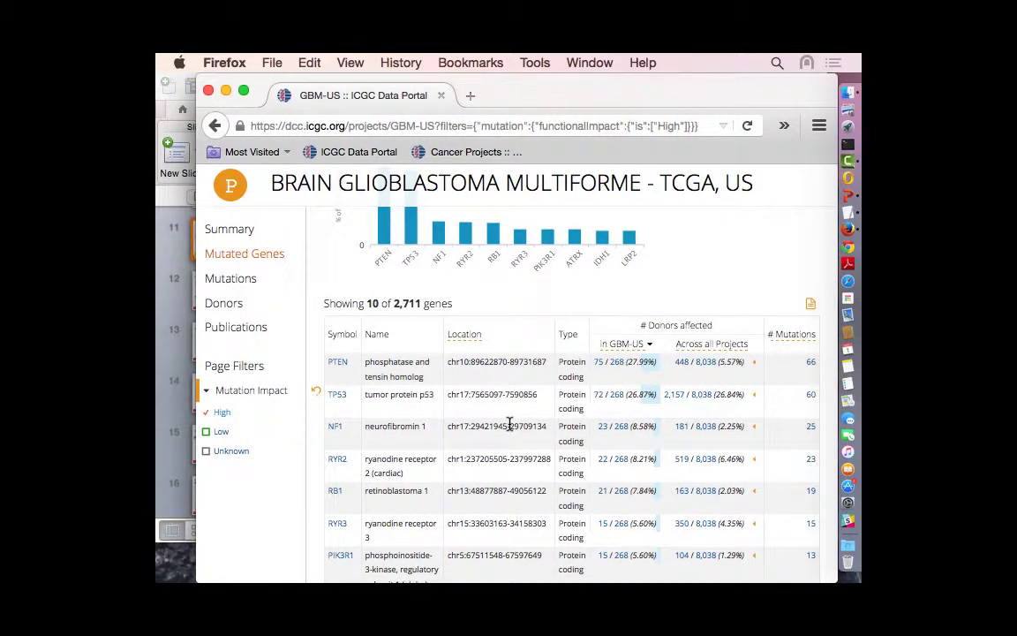
{"action": "scroll", "coordinate": [510, 425], "scroll_direction": "up", "scroll_amount": 2}
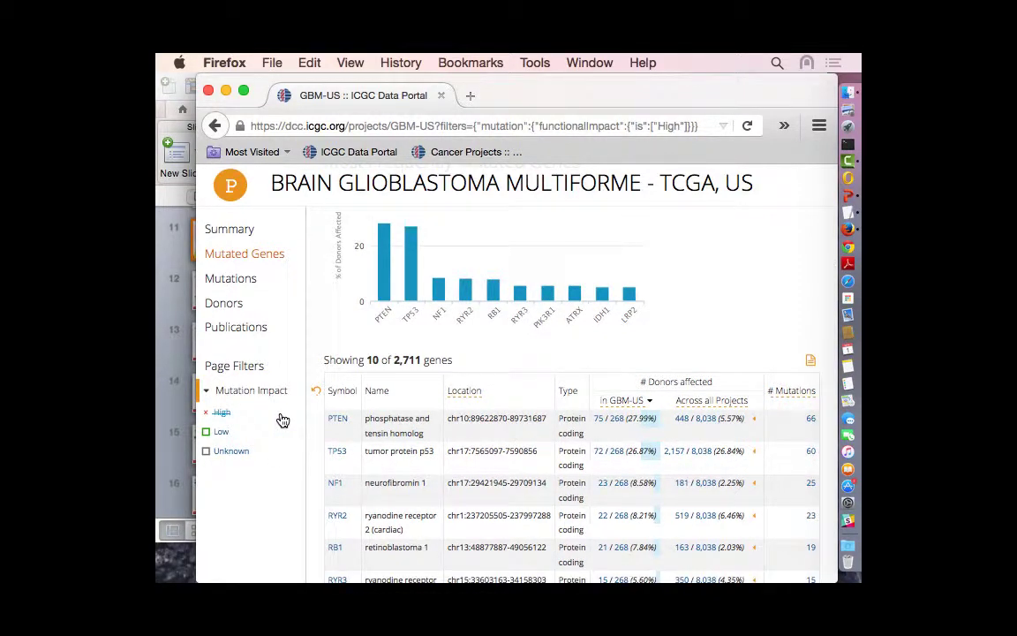
{"action": "scroll", "coordinate": [533, 497], "scroll_direction": "down", "scroll_amount": 2}
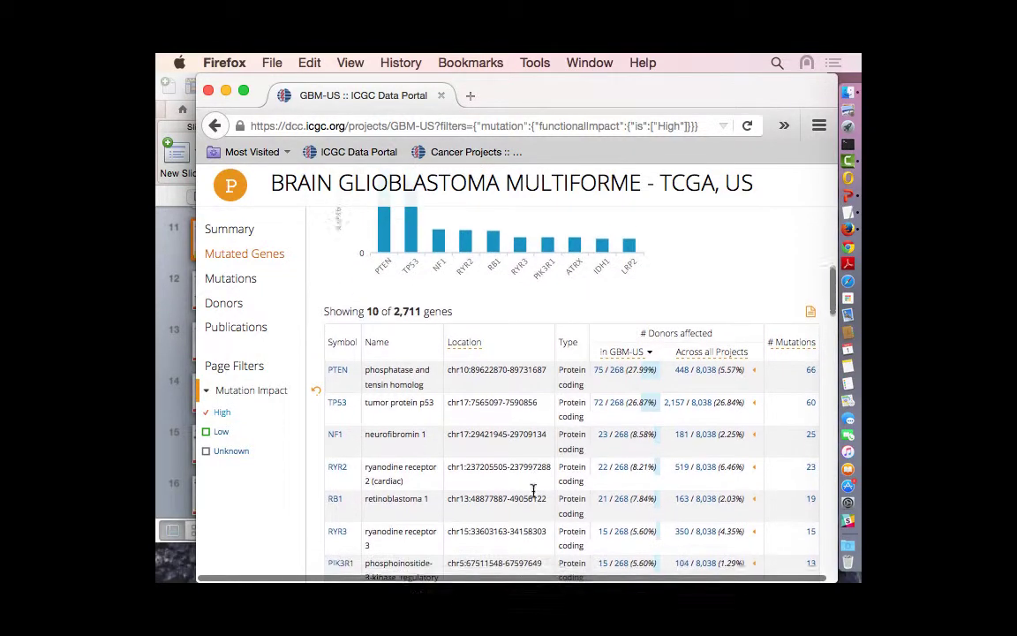
{"action": "scroll", "coordinate": [533, 497], "scroll_direction": "up", "scroll_amount": 2}
{"action": "scroll", "coordinate": [534, 497], "scroll_direction": "up", "scroll_amount": 2}
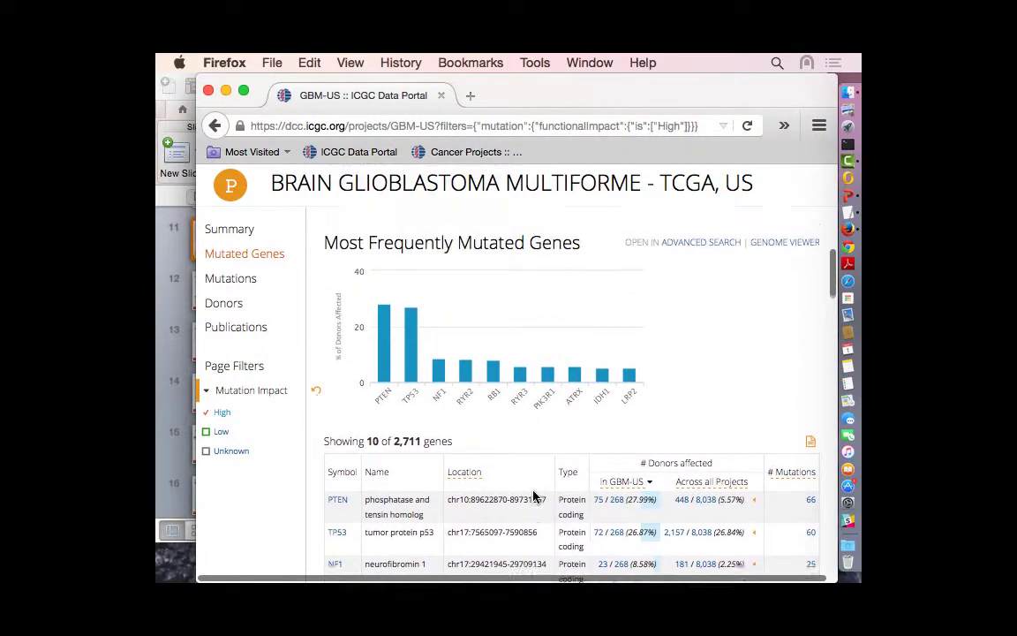
{"action": "scroll", "coordinate": [534, 497], "scroll_direction": "down", "scroll_amount": 3}
{"action": "scroll", "coordinate": [533, 497], "scroll_direction": "down", "scroll_amount": 1}
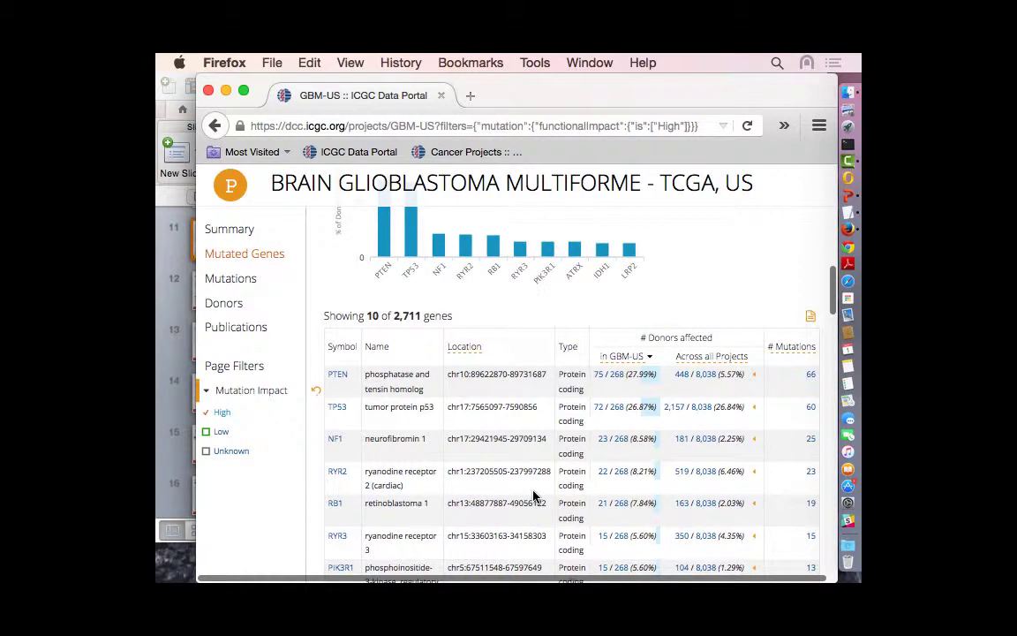
{"action": "scroll", "coordinate": [534, 497], "scroll_direction": "up", "scroll_amount": 2}
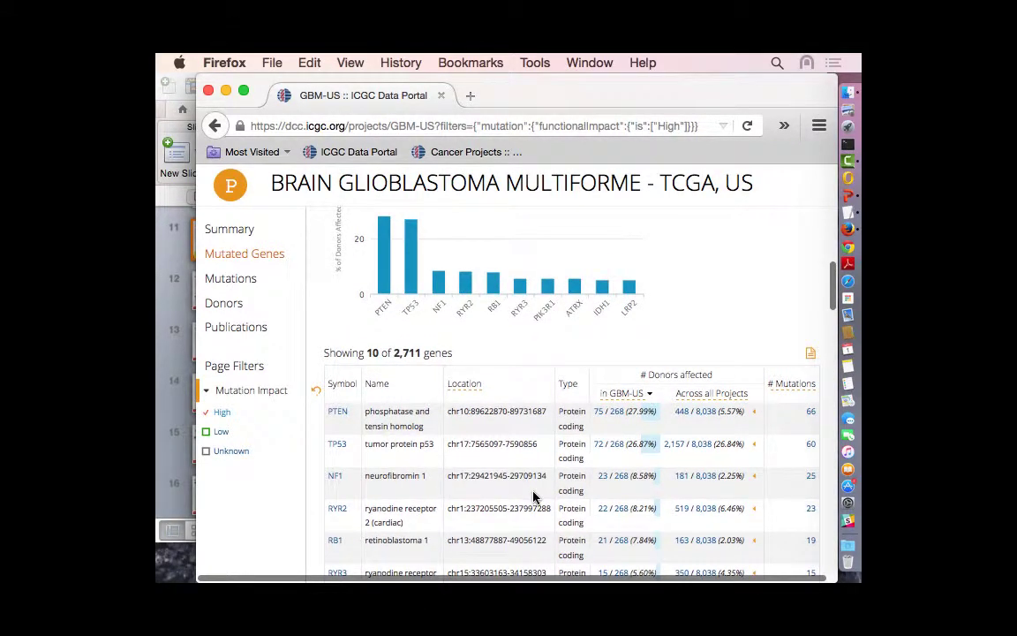
{"action": "scroll", "coordinate": [533, 498], "scroll_direction": "up", "scroll_amount": 1}
{"action": "scroll", "coordinate": [534, 497], "scroll_direction": "down", "scroll_amount": 1}
{"action": "scroll", "coordinate": [533, 491], "scroll_direction": "up", "scroll_amount": 1}
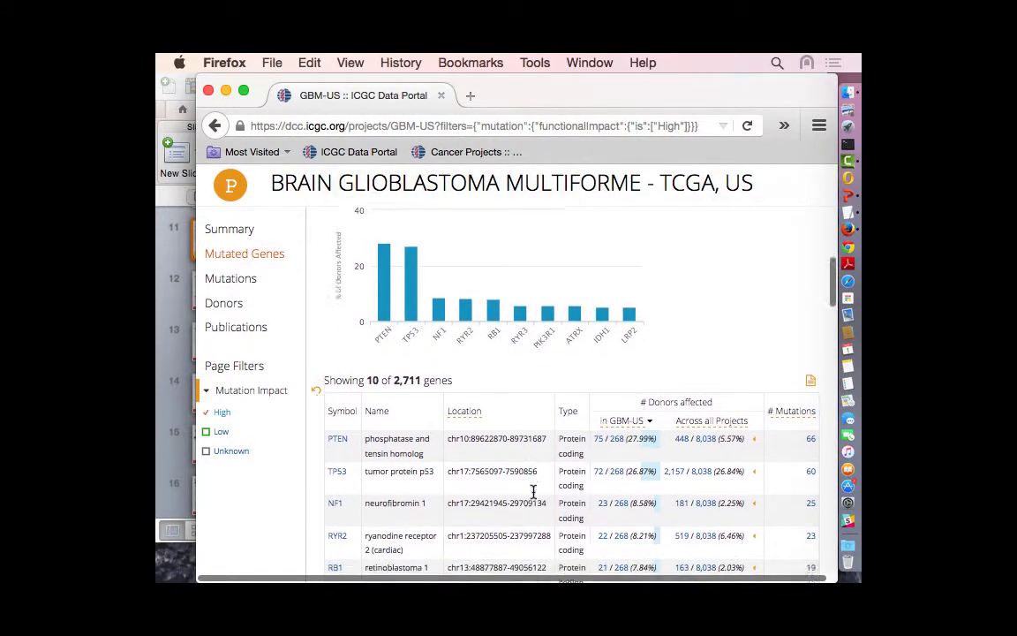
{"action": "scroll", "coordinate": [534, 491], "scroll_direction": "down", "scroll_amount": 2}
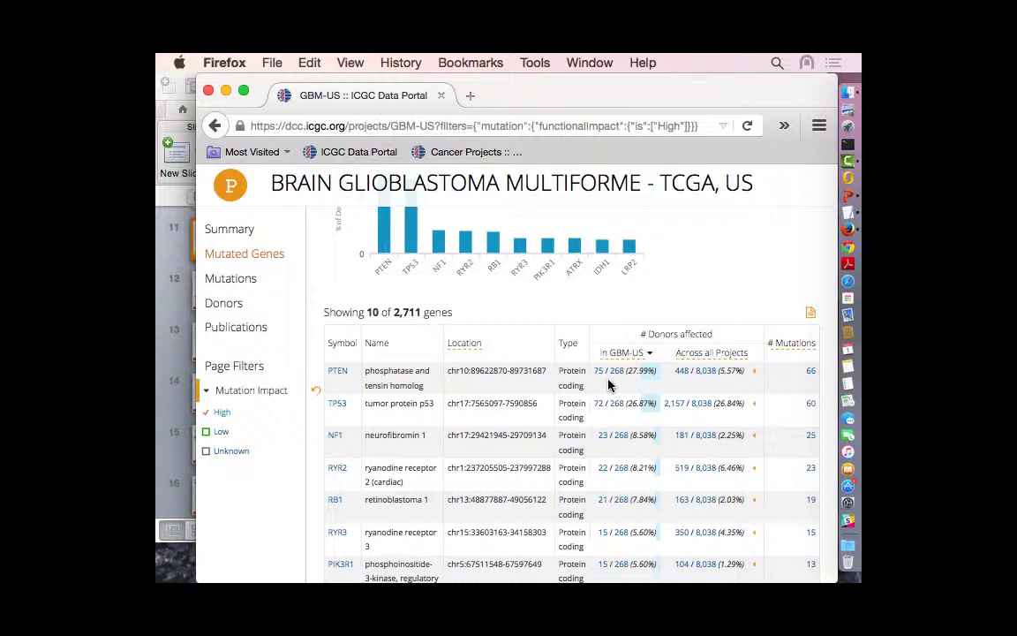
{"action": "scroll", "coordinate": [607, 384], "scroll_direction": "up", "scroll_amount": 10}
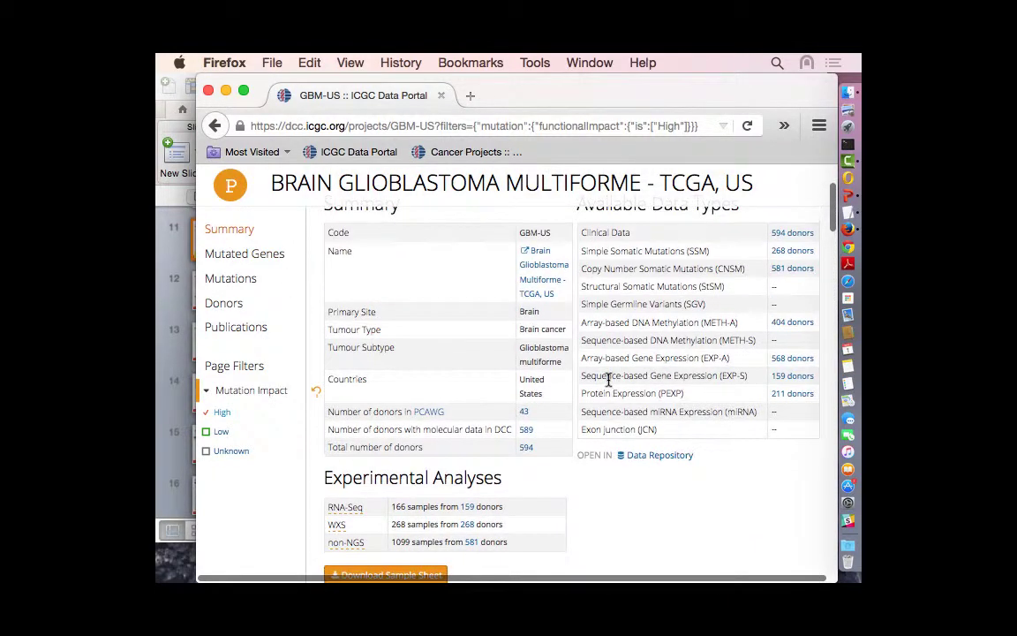
Scroll back to the high-impact gene table: TP53 second with 72 of 268 donors, NF1 third with 23
{"action": "scroll", "coordinate": [608, 380], "scroll_direction": "up", "scroll_amount": 2}
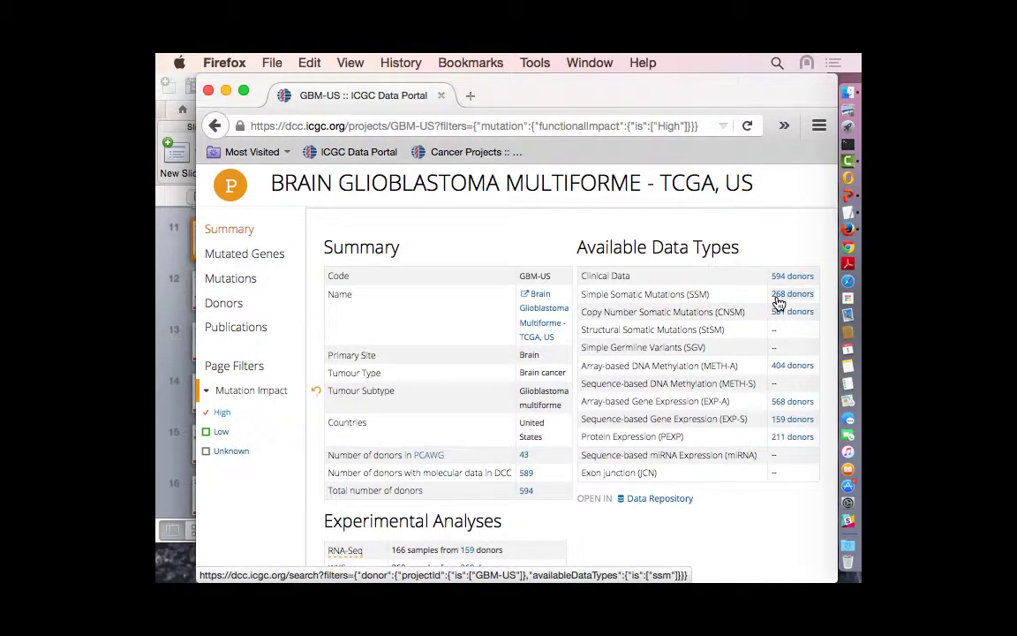
{"action": "scroll", "coordinate": [651, 473], "scroll_direction": "down", "scroll_amount": 10}
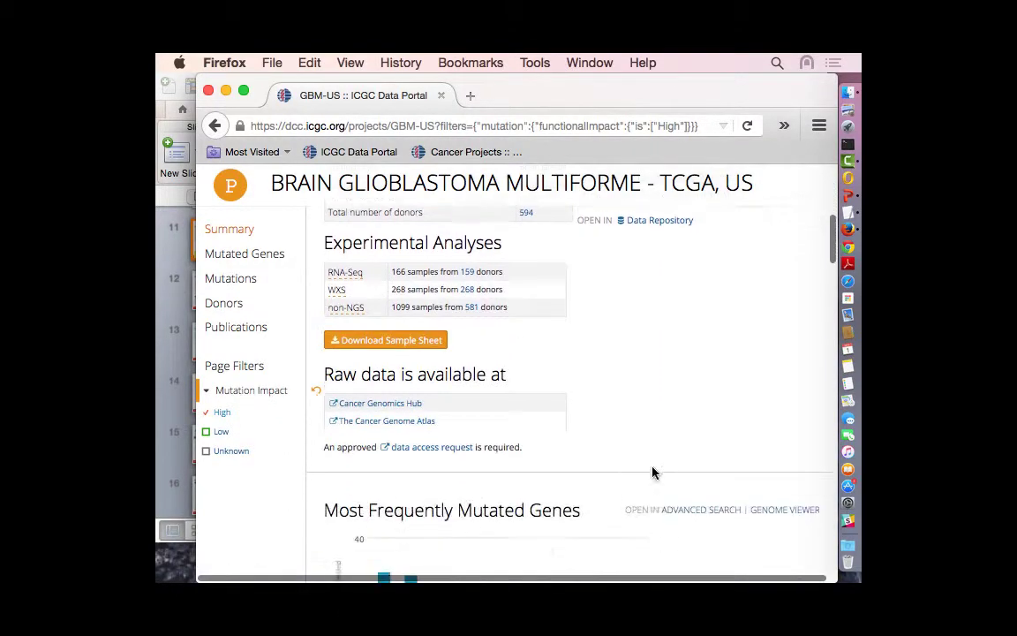
{"action": "scroll", "coordinate": [619, 441], "scroll_direction": "down", "scroll_amount": 1}
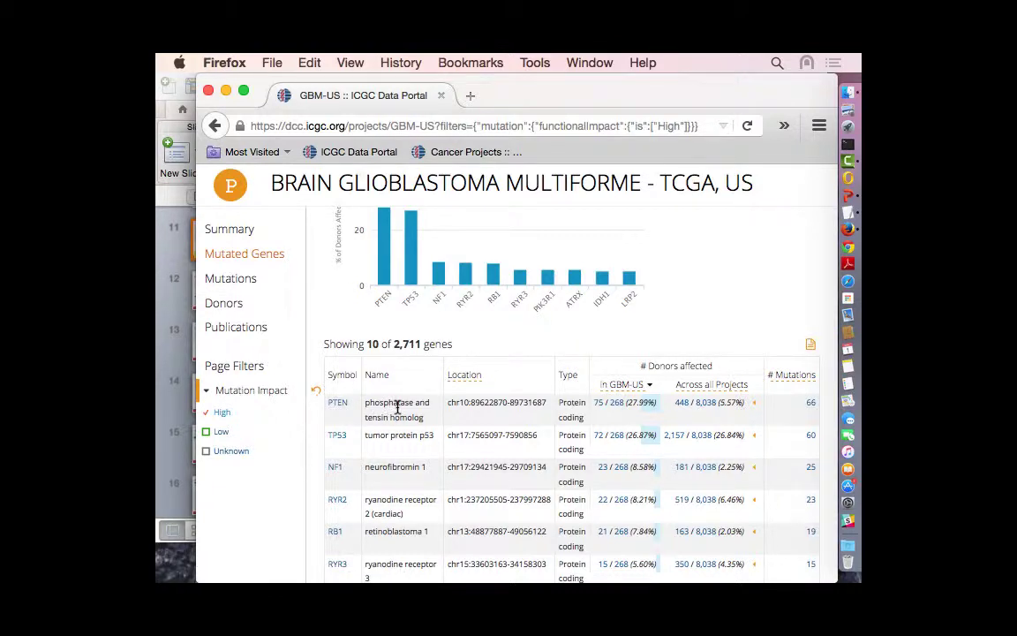
Expand PTEN's affected-donors breakdown (448 / 8,038) and review it across projects
{"action": "left_click", "coordinate": [754, 406]}
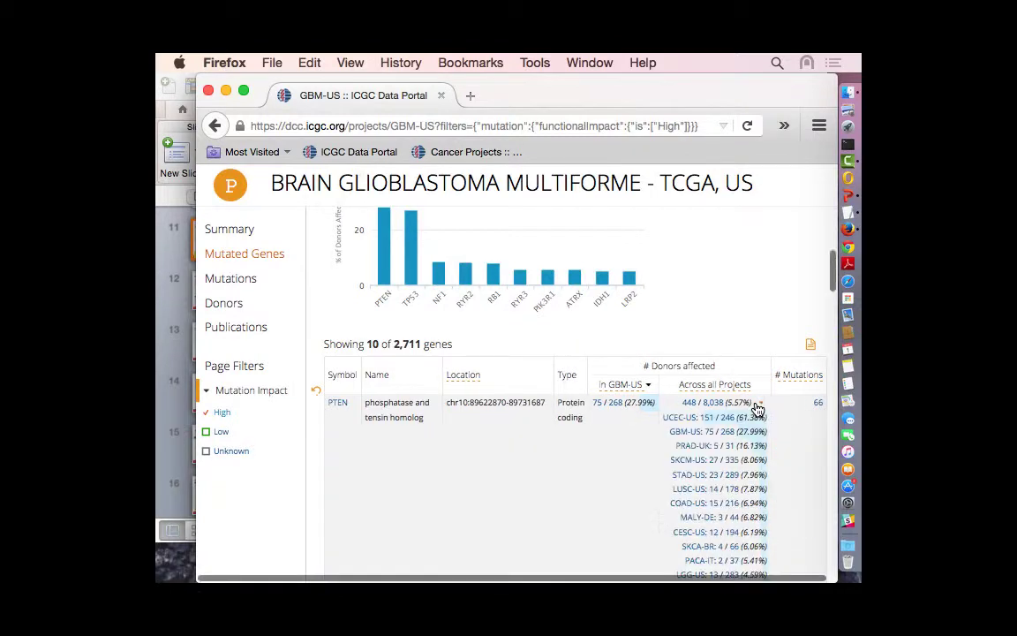
{"action": "scroll", "coordinate": [540, 503], "scroll_direction": "down", "scroll_amount": 3}
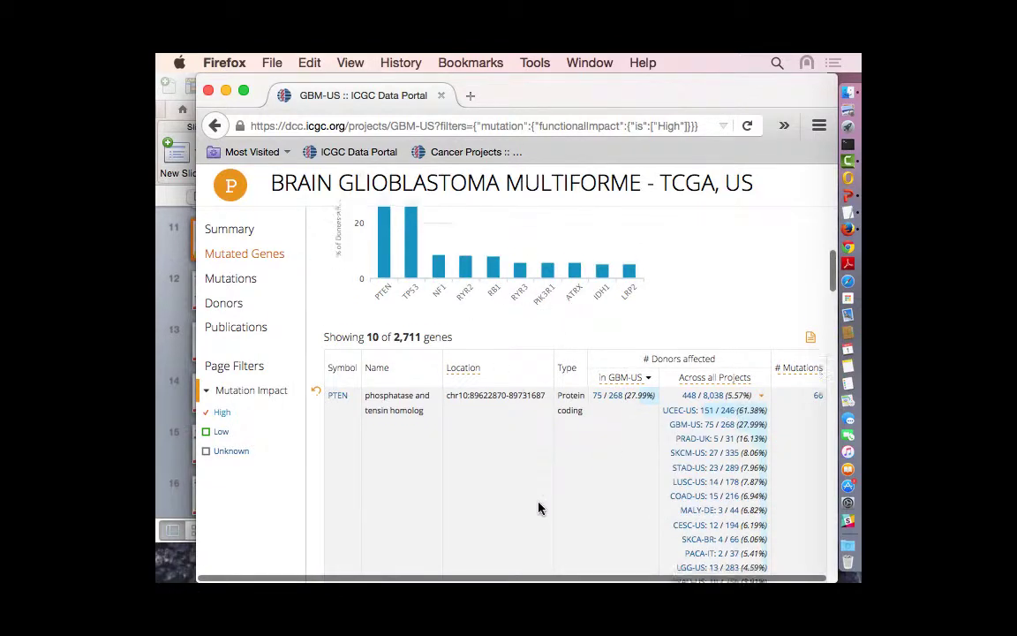
{"action": "scroll", "coordinate": [730, 430], "scroll_direction": "down", "scroll_amount": 5}
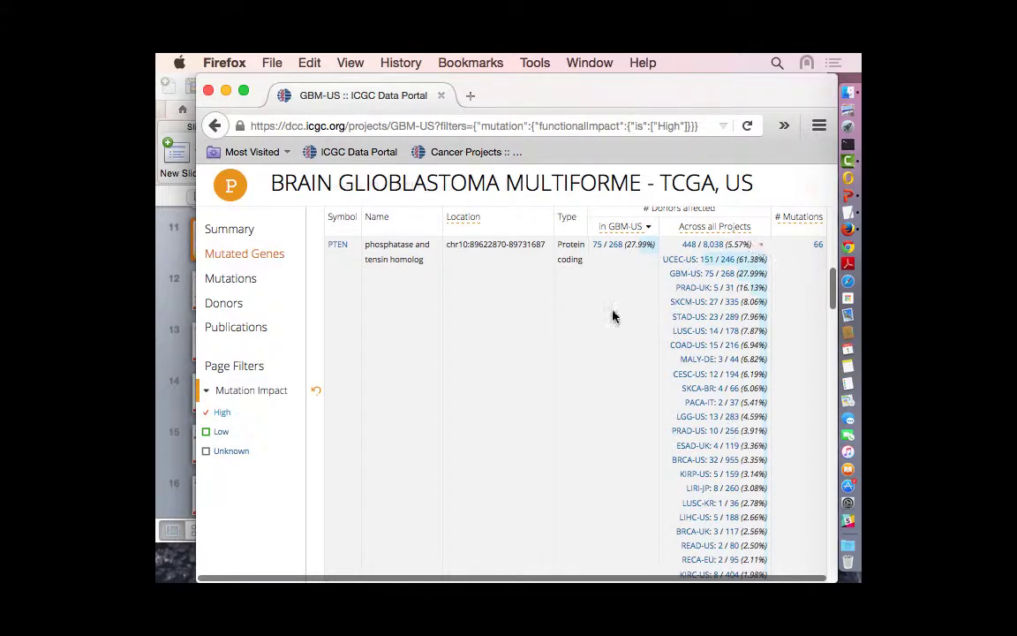
{"action": "scroll", "coordinate": [613, 316], "scroll_direction": "down", "scroll_amount": 1}
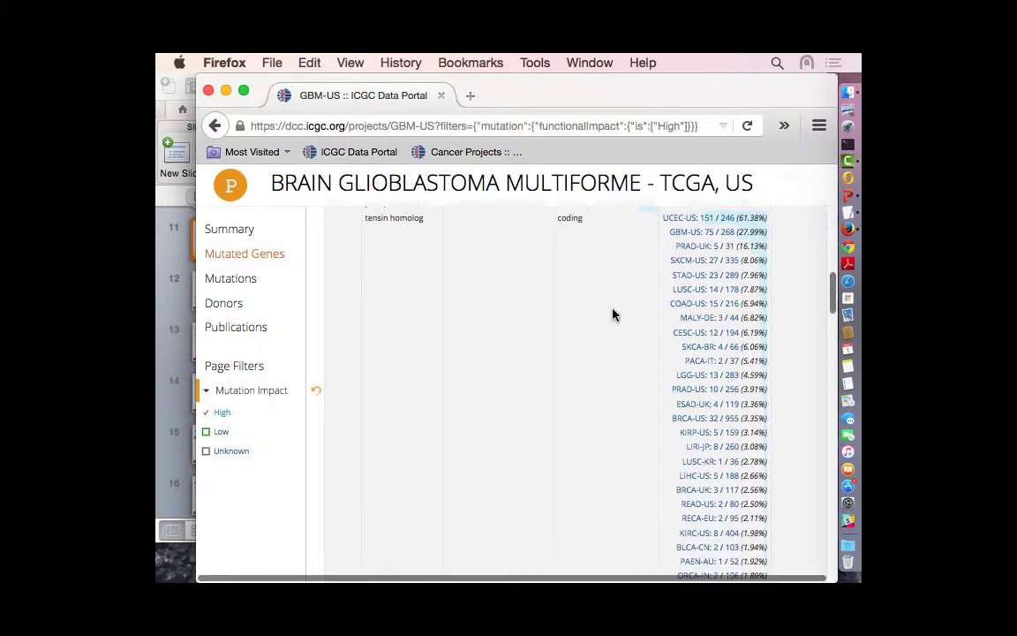
{"action": "scroll", "coordinate": [629, 319], "scroll_direction": "up", "scroll_amount": 1}
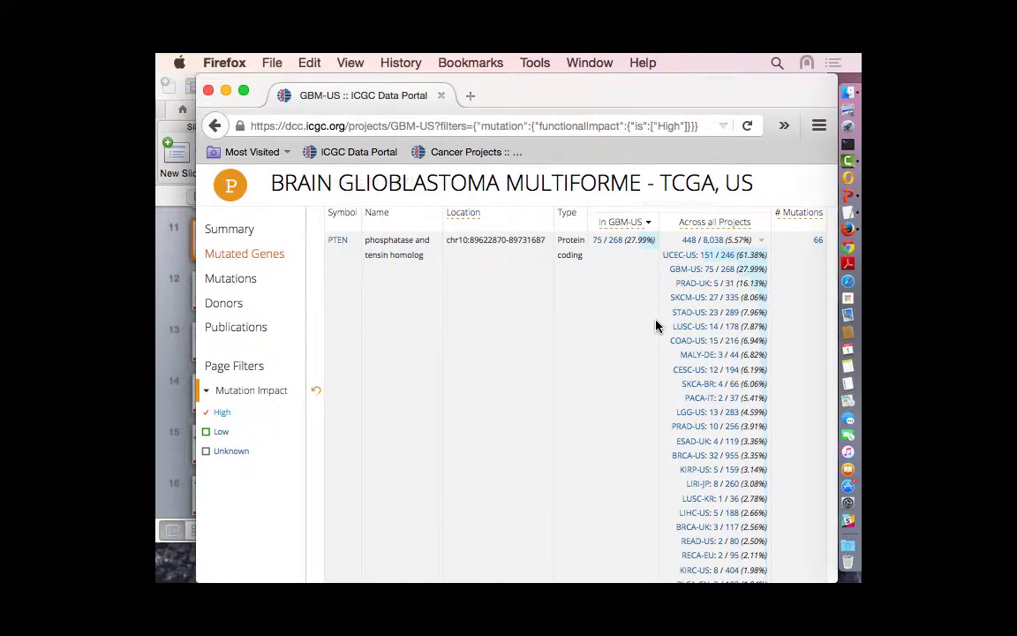
Collapse PTEN's project breakdown and move down to GBM-US's Most Frequent Mutations chart
{"action": "left_click", "coordinate": [755, 240]}
{"action": "scroll", "coordinate": [370, 454], "scroll_direction": "down", "scroll_amount": 5}
{"action": "scroll", "coordinate": [370, 461], "scroll_direction": "down", "scroll_amount": 6}
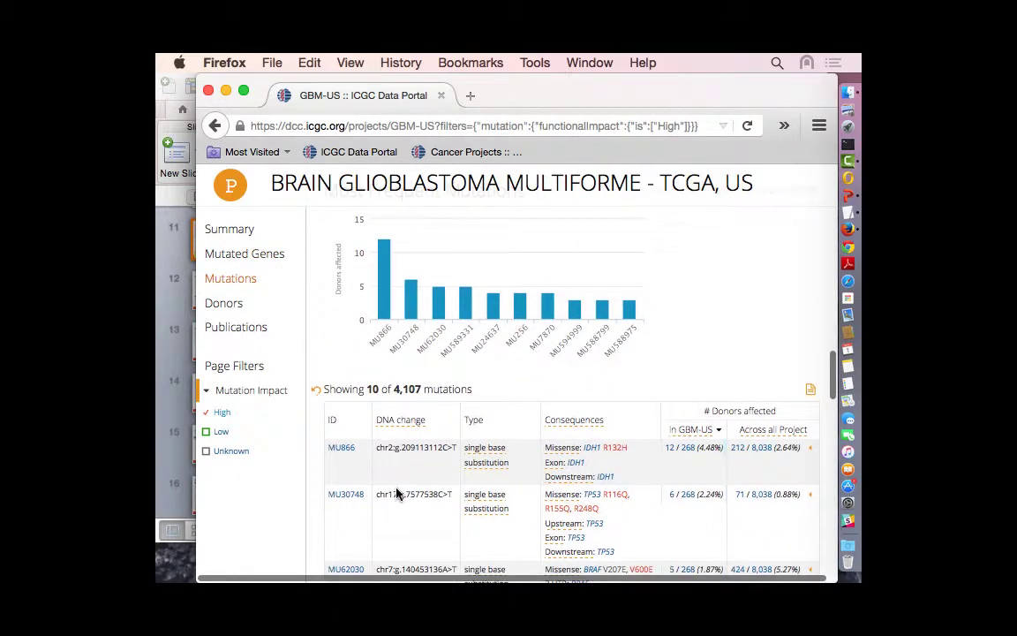
{"action": "scroll", "coordinate": [397, 495], "scroll_direction": "up", "scroll_amount": 1}
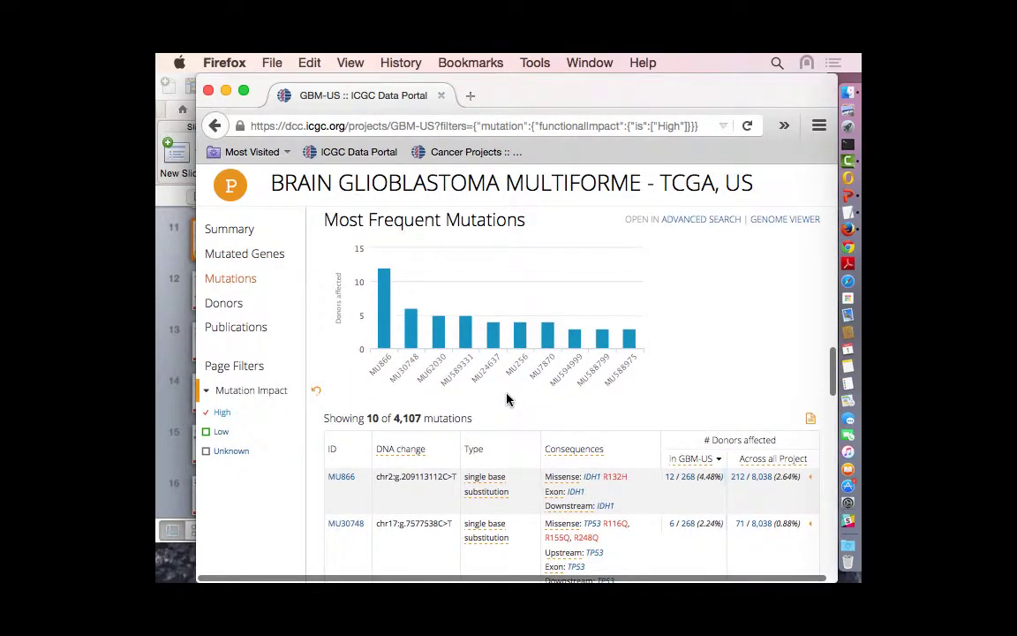
{"action": "scroll", "coordinate": [378, 521], "scroll_direction": "down", "scroll_amount": 1}
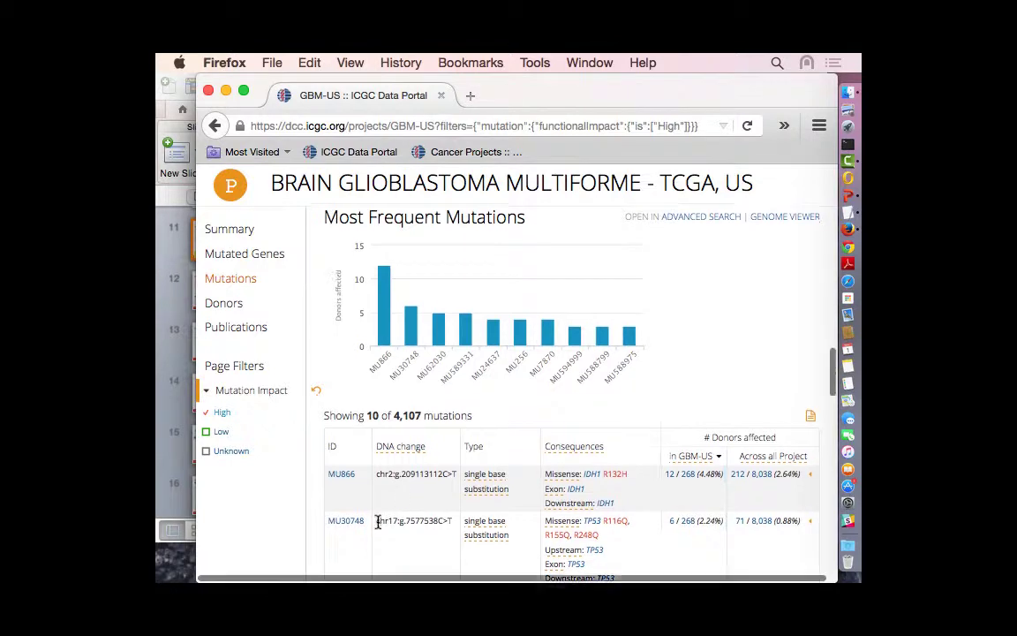
{"action": "scroll", "coordinate": [378, 522], "scroll_direction": "down", "scroll_amount": 3}
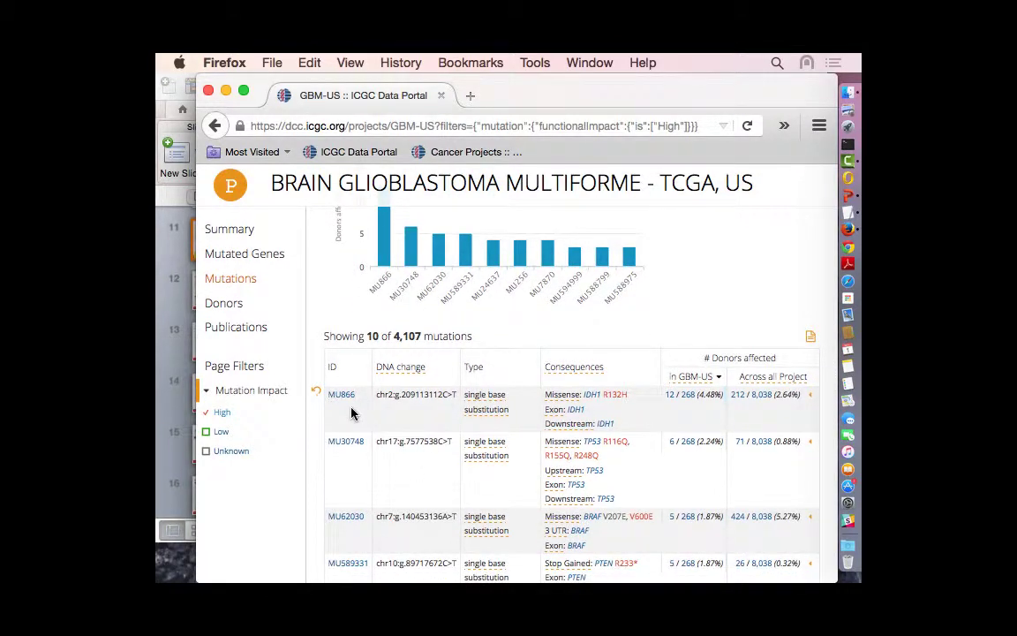
{"action": "scroll", "coordinate": [351, 406], "scroll_direction": "down", "scroll_amount": 2}
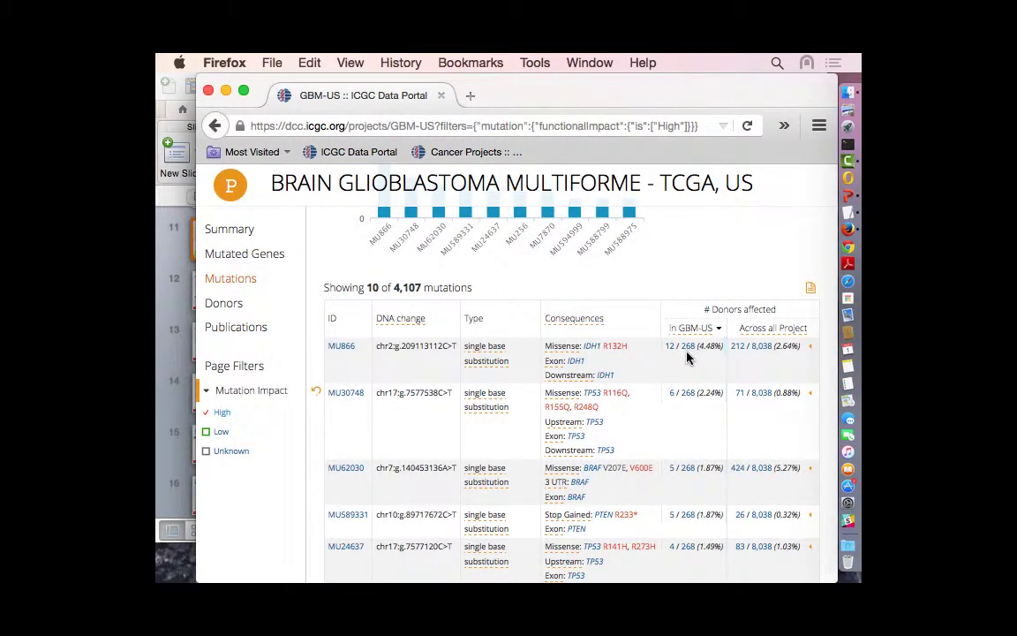
{"action": "scroll", "coordinate": [411, 364], "scroll_direction": "down", "scroll_amount": 2}
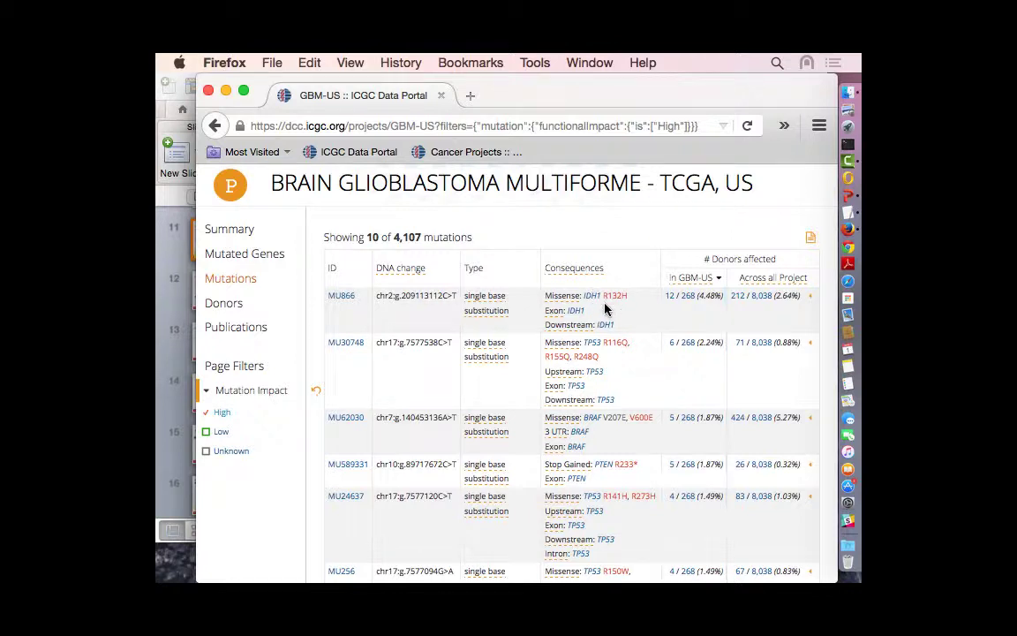
{"action": "mouse_move", "coordinate": [564, 300]}
{"action": "scroll", "coordinate": [628, 424], "scroll_direction": "down", "scroll_amount": 2}
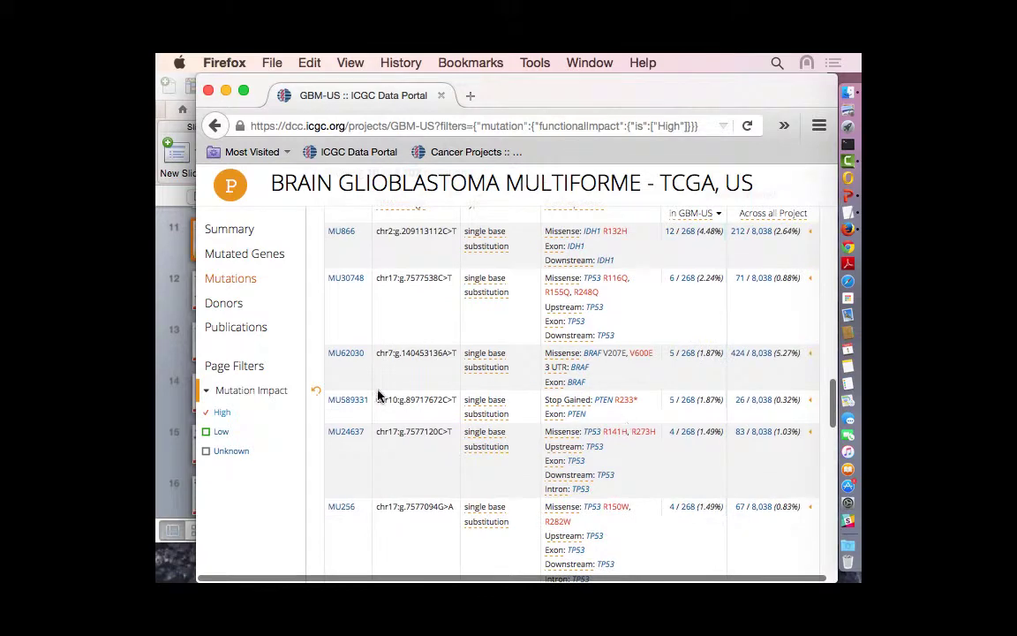
{"action": "scroll", "coordinate": [631, 494], "scroll_direction": "down", "scroll_amount": 1}
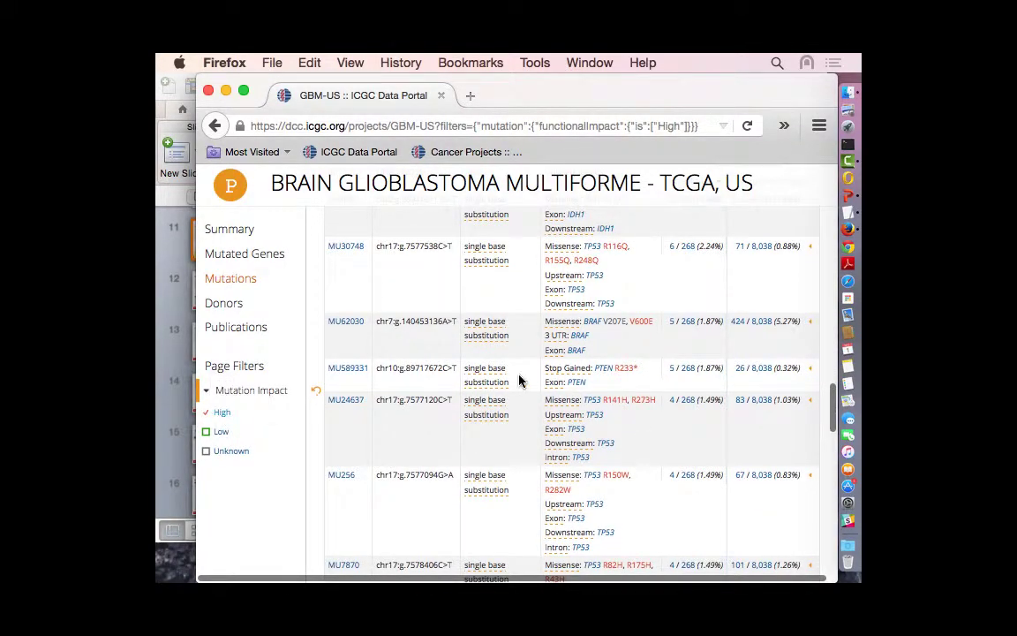
{"action": "scroll", "coordinate": [519, 382], "scroll_direction": "down", "scroll_amount": 4}
{"action": "scroll", "coordinate": [519, 382], "scroll_direction": "down", "scroll_amount": 10}
{"action": "scroll", "coordinate": [519, 382], "scroll_direction": "up", "scroll_amount": 3}
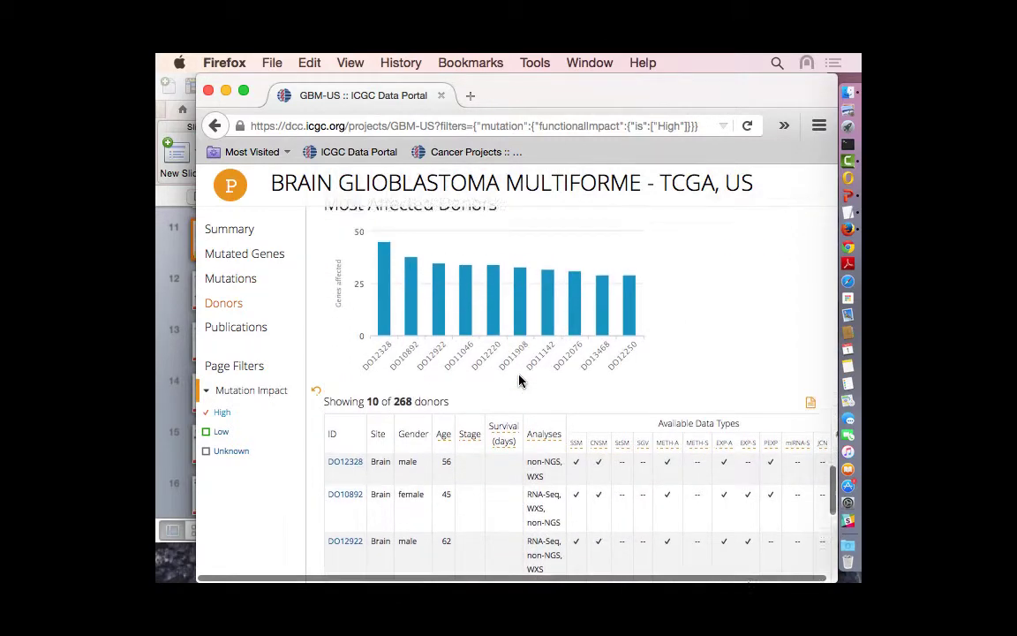
{"action": "scroll", "coordinate": [519, 381], "scroll_direction": "down", "scroll_amount": 10}
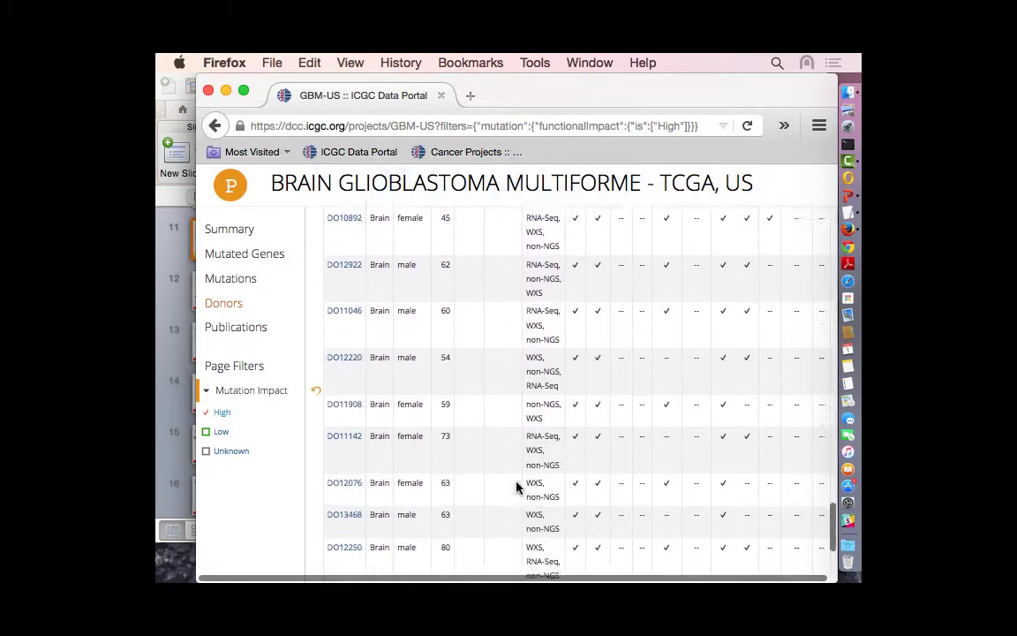
{"action": "scroll", "coordinate": [496, 360], "scroll_direction": "up", "scroll_amount": 4}
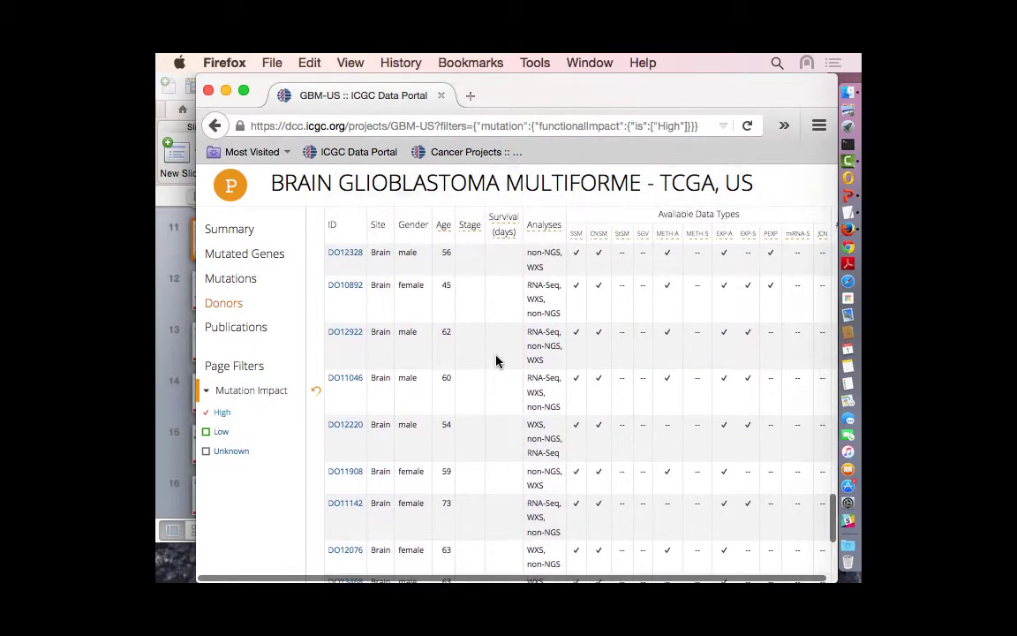
{"action": "scroll", "coordinate": [495, 360], "scroll_direction": "up", "scroll_amount": 1}
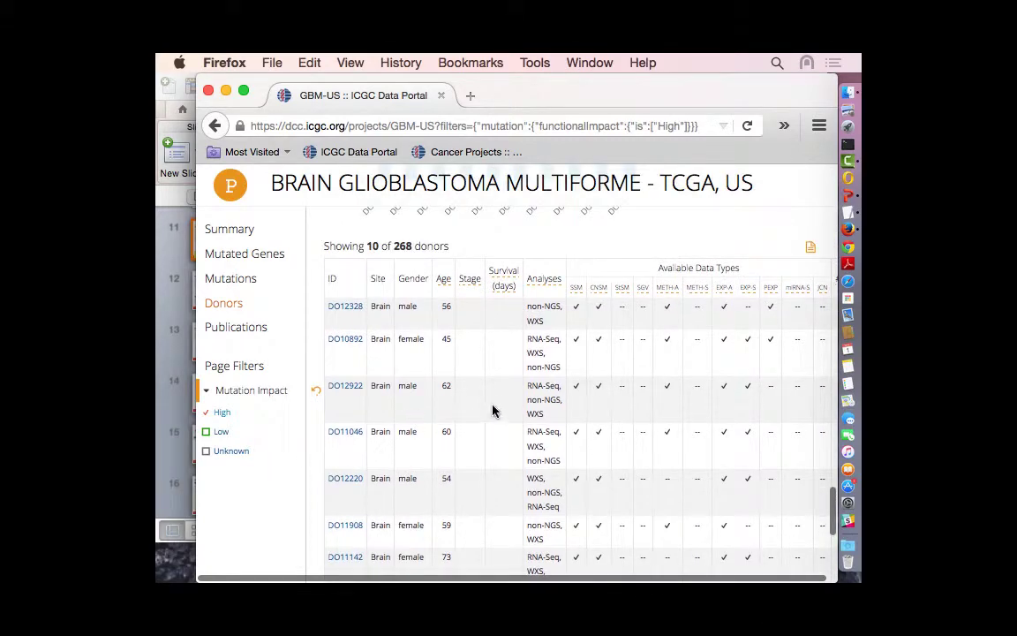
{"action": "scroll", "coordinate": [493, 411], "scroll_direction": "up", "scroll_amount": 5}
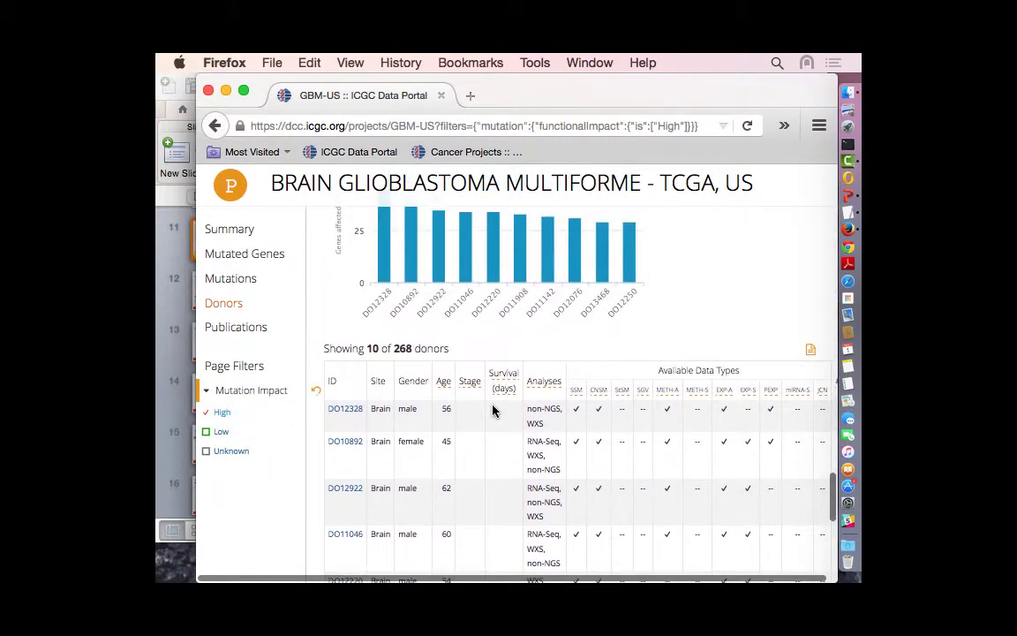
{"action": "scroll", "coordinate": [493, 410], "scroll_direction": "up", "scroll_amount": 20}
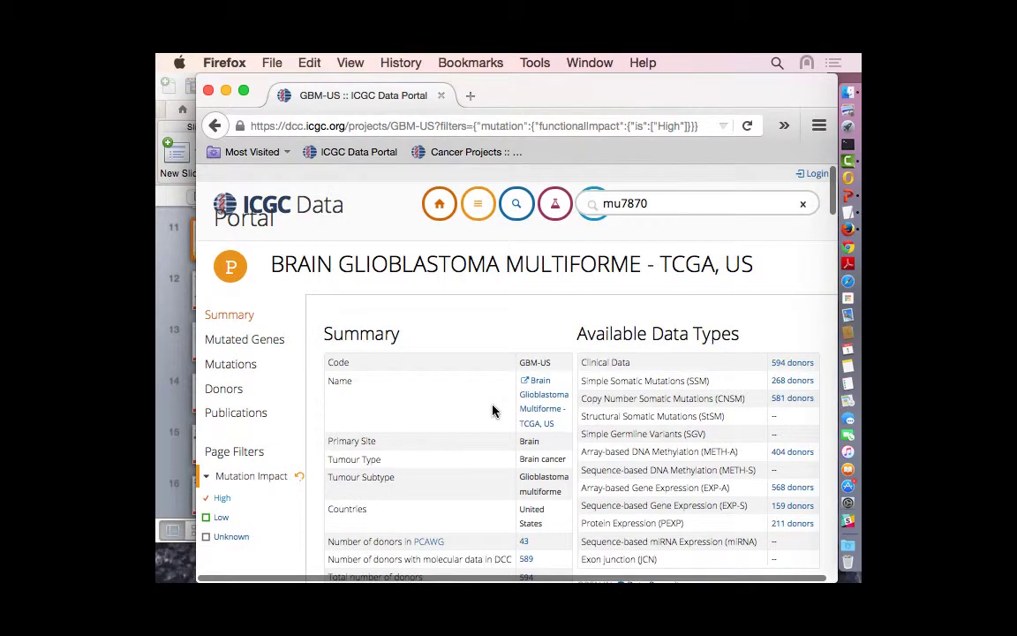
{"action": "scroll", "coordinate": [493, 410], "scroll_direction": "down", "scroll_amount": 4}
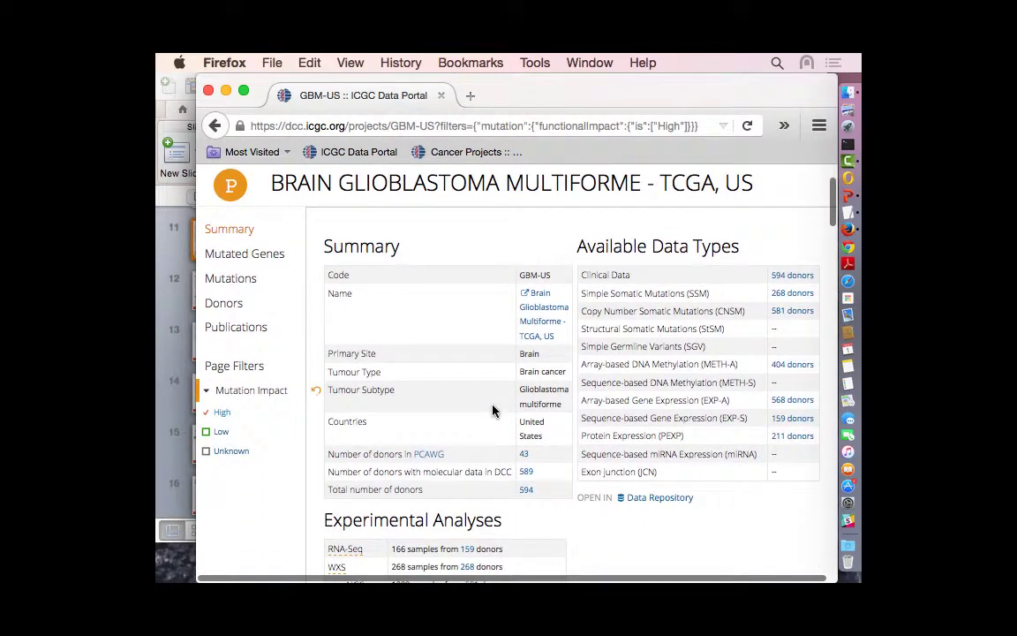
{"action": "scroll", "coordinate": [493, 410], "scroll_direction": "down", "scroll_amount": 10}
{"action": "scroll", "coordinate": [493, 408], "scroll_direction": "up", "scroll_amount": 3}
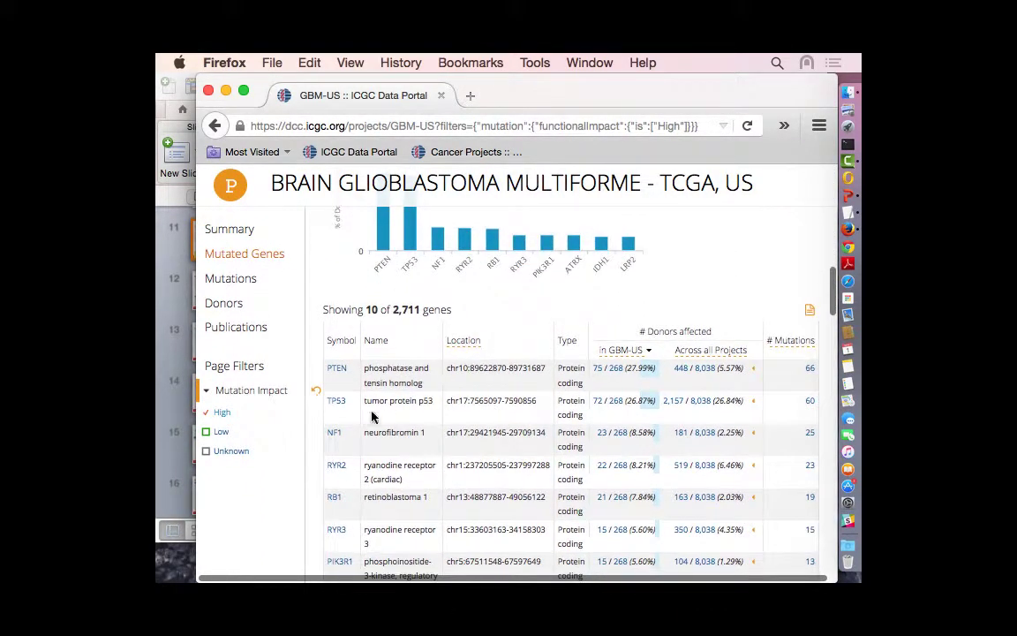
Open the TP53 gene page, zoom the page out, and jump to its Cancer Distribution section
{"action": "left_click", "coordinate": [335, 402]}
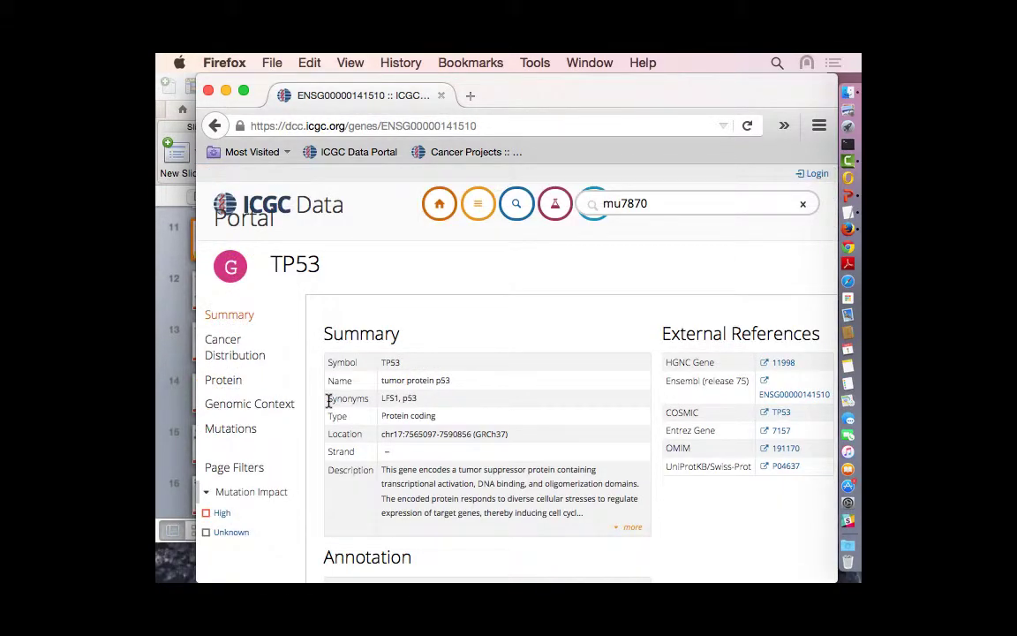
{"action": "key", "text": "super+minus"}
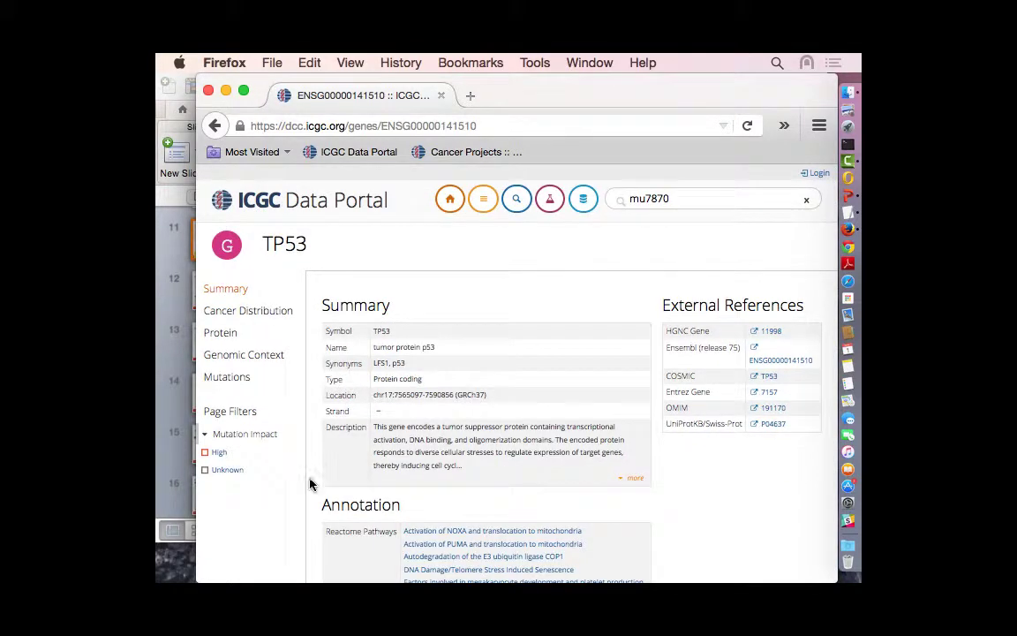
{"action": "scroll", "coordinate": [309, 484], "scroll_direction": "down", "scroll_amount": 2}
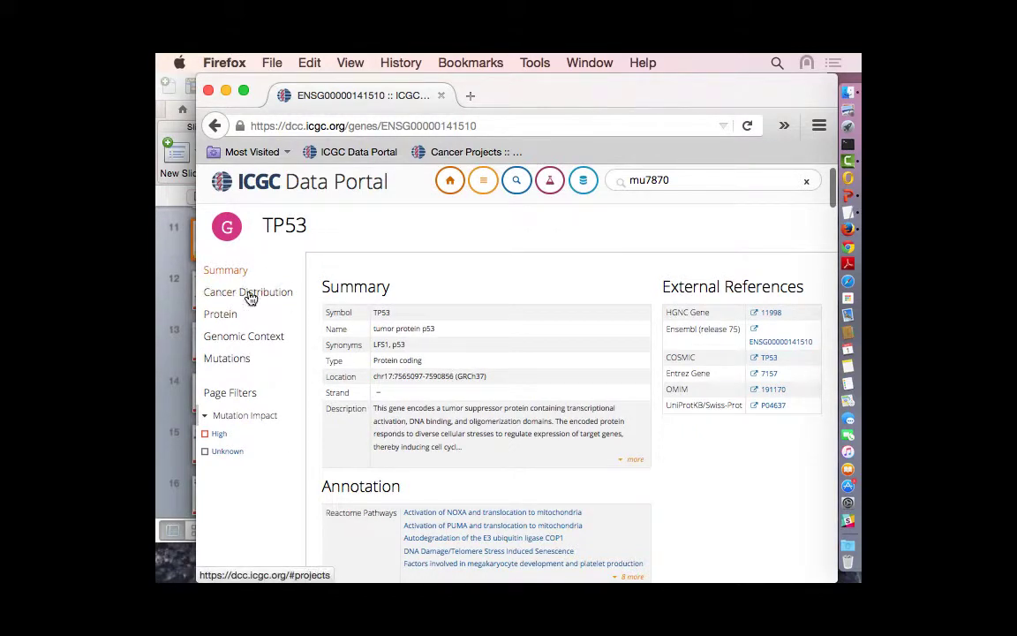
{"action": "left_click", "coordinate": [217, 270]}
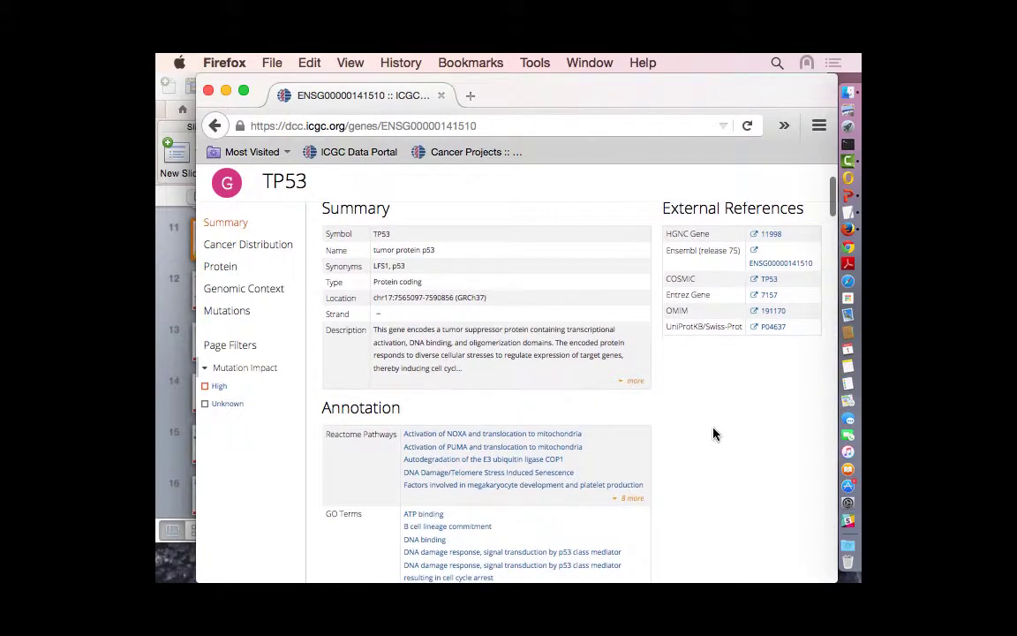
{"action": "scroll", "coordinate": [764, 379], "scroll_direction": "down", "scroll_amount": 2}
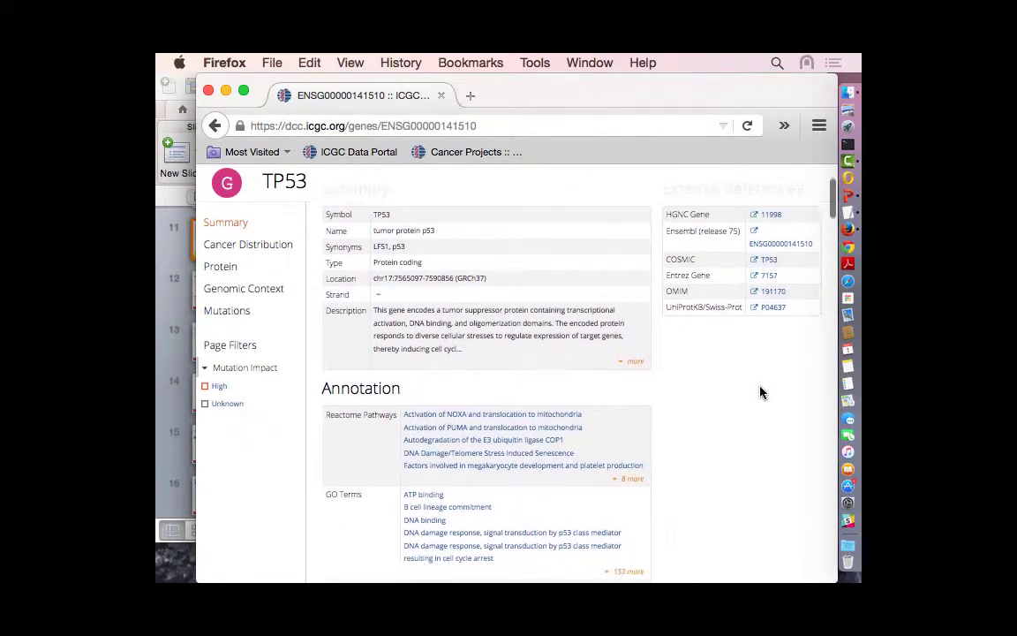
{"action": "left_click", "coordinate": [257, 249]}
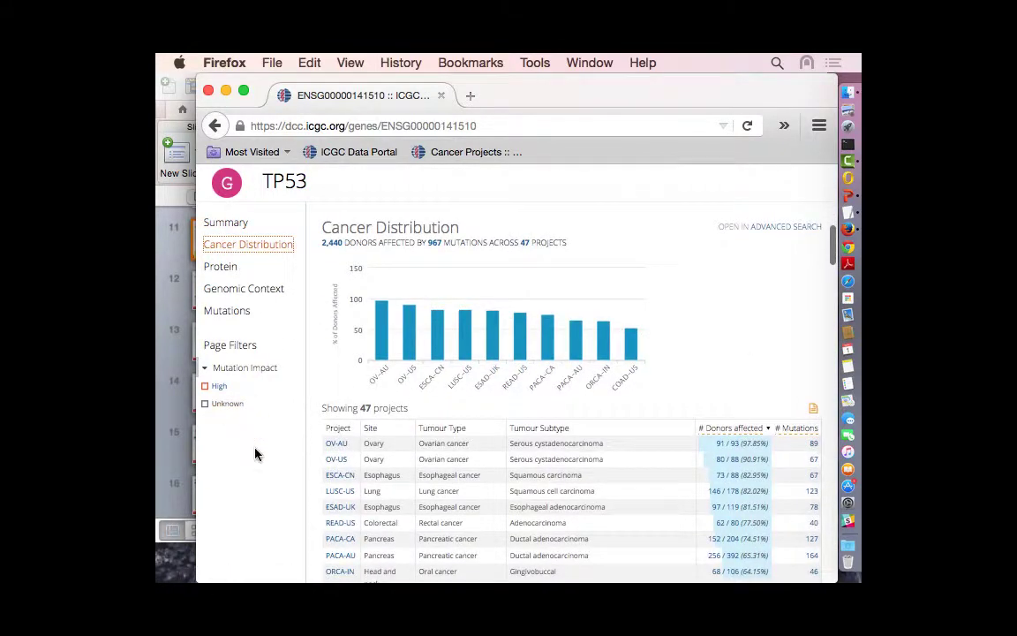
Filter TP53 to High mutation impact and review the 47-project distribution, led by OV-AU (81/93)
{"action": "left_click", "coordinate": [212, 390]}
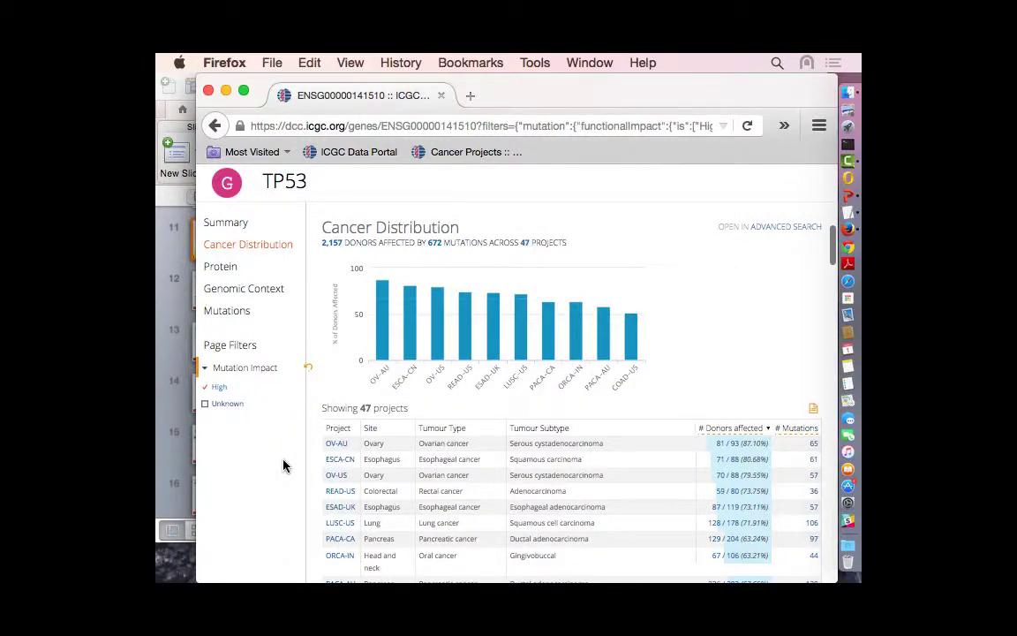
{"action": "scroll", "coordinate": [284, 465], "scroll_direction": "up", "scroll_amount": 1}
{"action": "scroll", "coordinate": [288, 431], "scroll_direction": "down", "scroll_amount": 2}
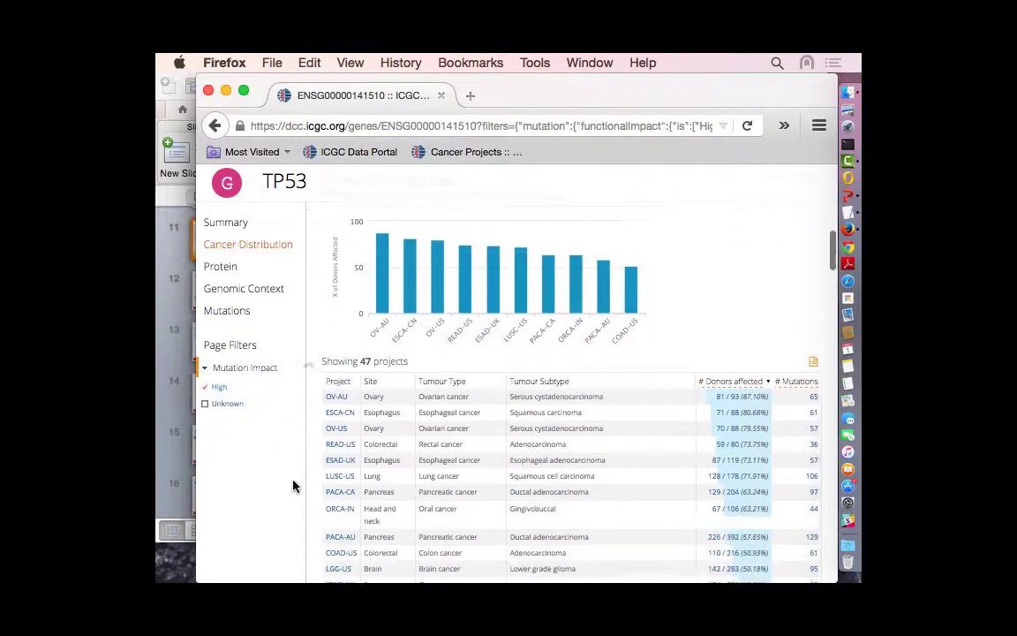
{"action": "scroll", "coordinate": [802, 325], "scroll_direction": "up", "scroll_amount": 6}
{"action": "scroll", "coordinate": [801, 323], "scroll_direction": "down", "scroll_amount": 3}
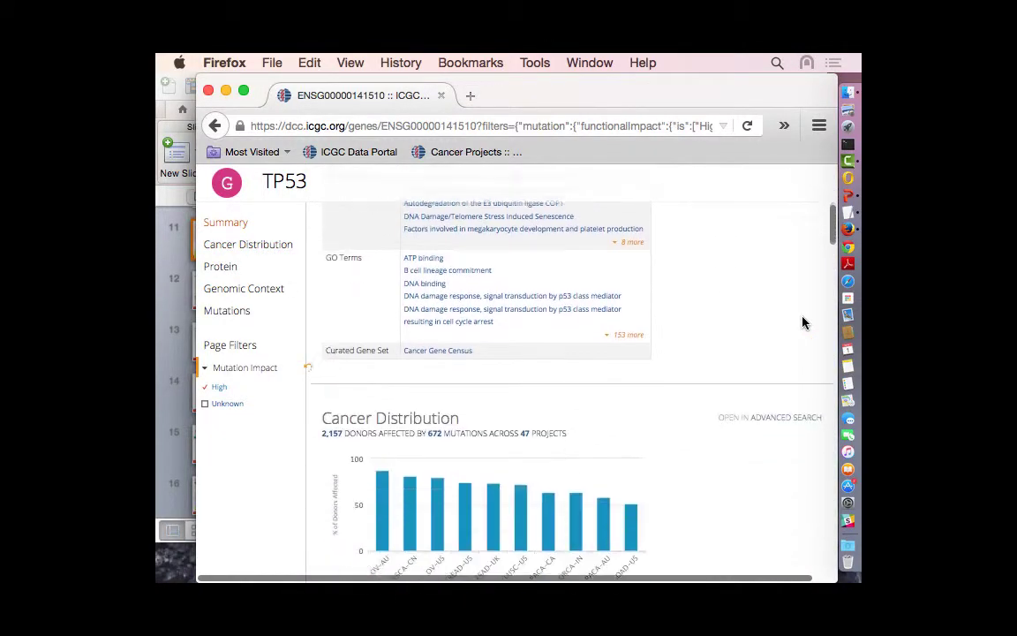
{"action": "scroll", "coordinate": [708, 394], "scroll_direction": "up", "scroll_amount": 4}
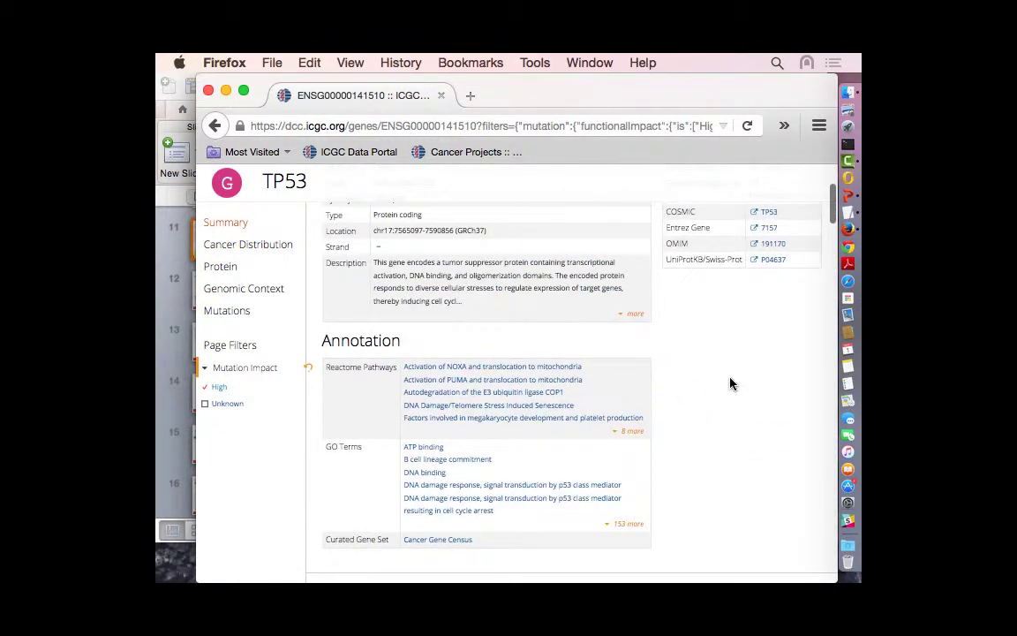
{"action": "scroll", "coordinate": [731, 384], "scroll_direction": "down", "scroll_amount": 2}
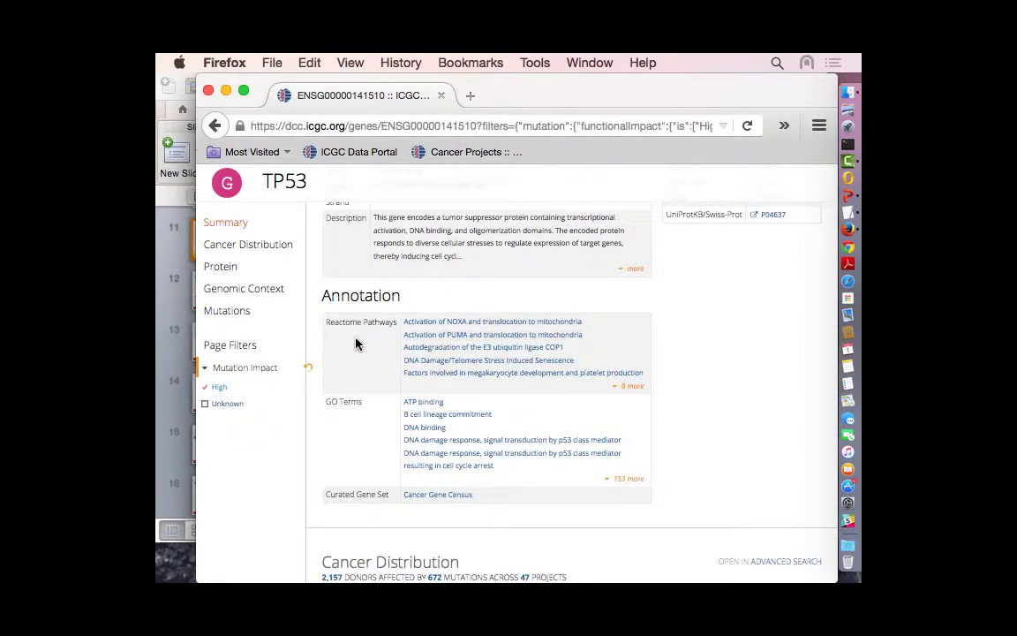
{"action": "scroll", "coordinate": [369, 365], "scroll_direction": "down", "scroll_amount": 1}
{"action": "scroll", "coordinate": [371, 376], "scroll_direction": "down", "scroll_amount": 1}
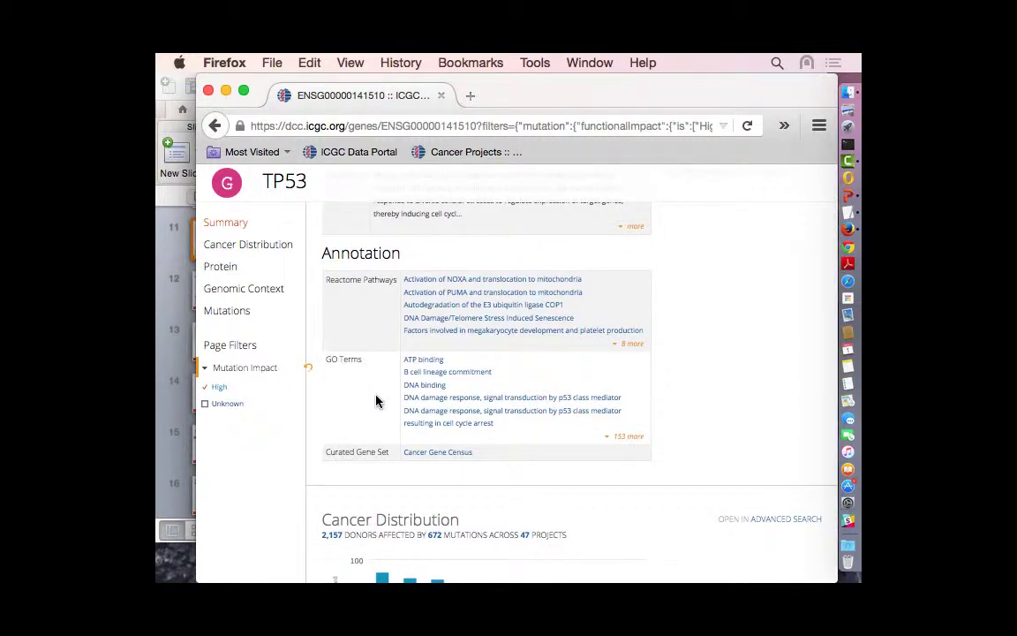
{"action": "scroll", "coordinate": [376, 402], "scroll_direction": "down", "scroll_amount": 5}
{"action": "scroll", "coordinate": [296, 520], "scroll_direction": "down", "scroll_amount": 6}
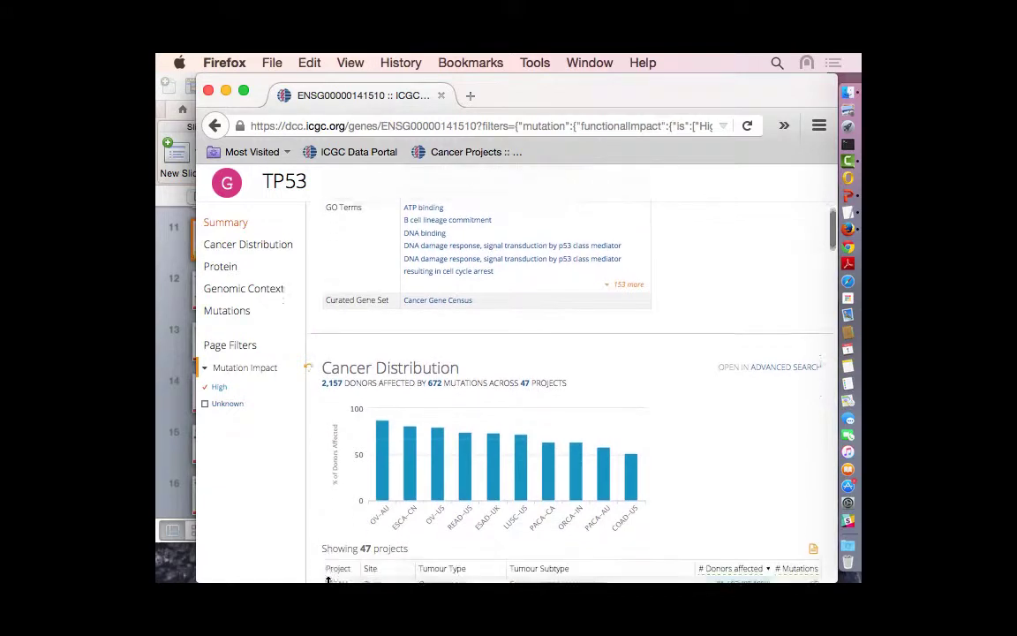
{"action": "scroll", "coordinate": [285, 559], "scroll_direction": "down", "scroll_amount": 1}
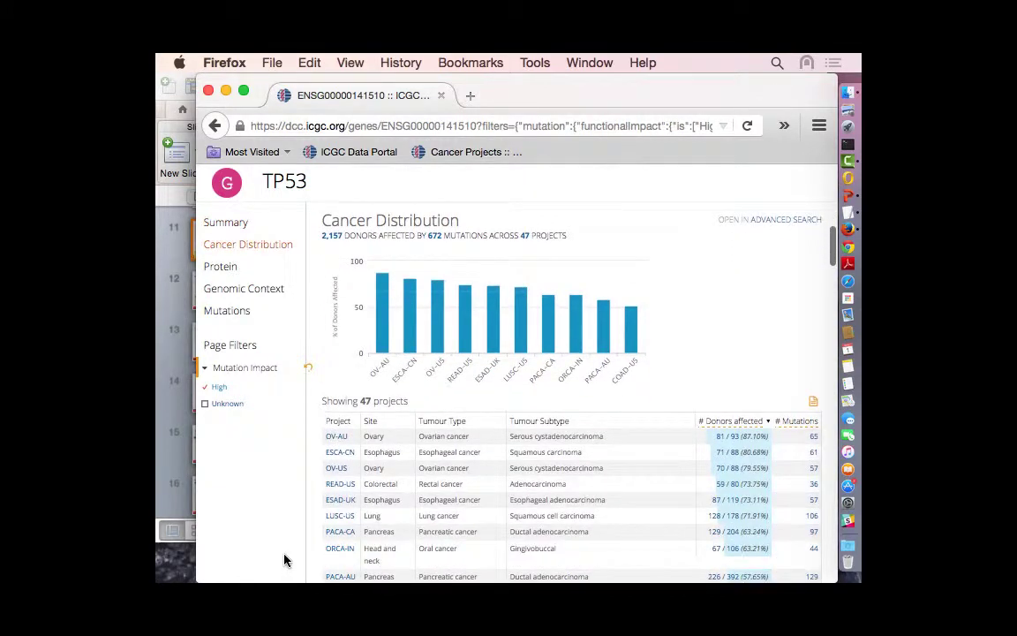
{"action": "scroll", "coordinate": [291, 495], "scroll_direction": "down", "scroll_amount": 3}
{"action": "scroll", "coordinate": [289, 497], "scroll_direction": "down", "scroll_amount": 2}
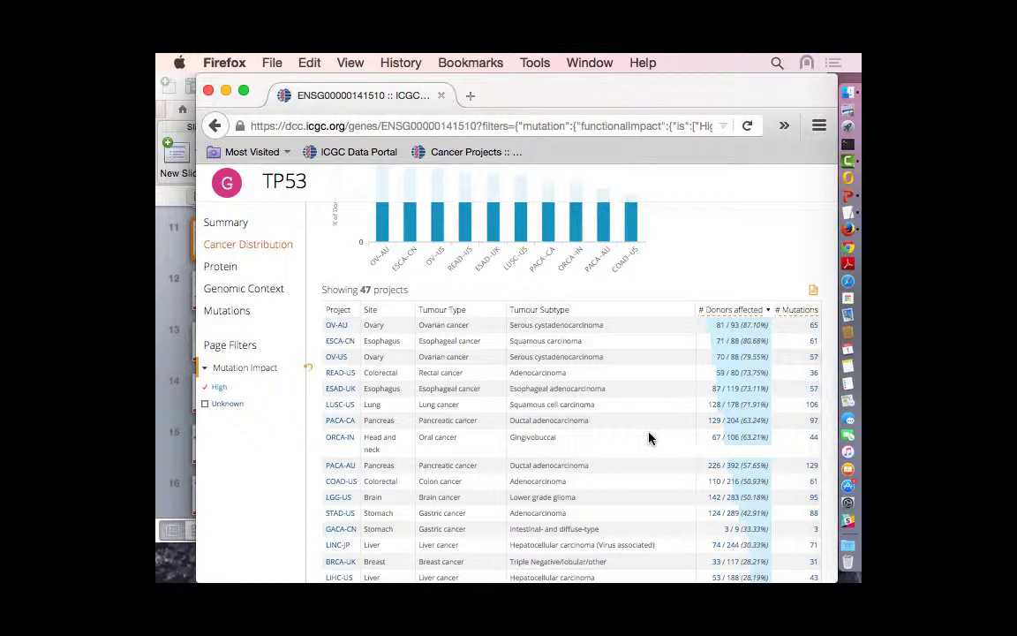
Scroll through TP53's 47-project Cancer Distribution table down to the TP53-001 Protein chart
{"action": "scroll", "coordinate": [649, 438], "scroll_direction": "down", "scroll_amount": 1}
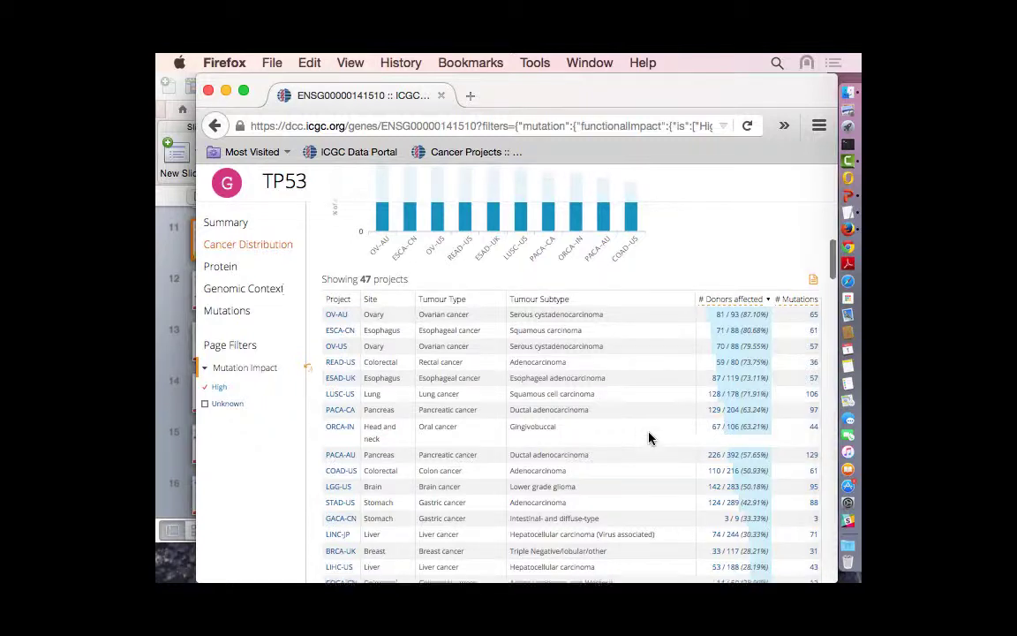
{"action": "scroll", "coordinate": [649, 438], "scroll_direction": "up", "scroll_amount": 2}
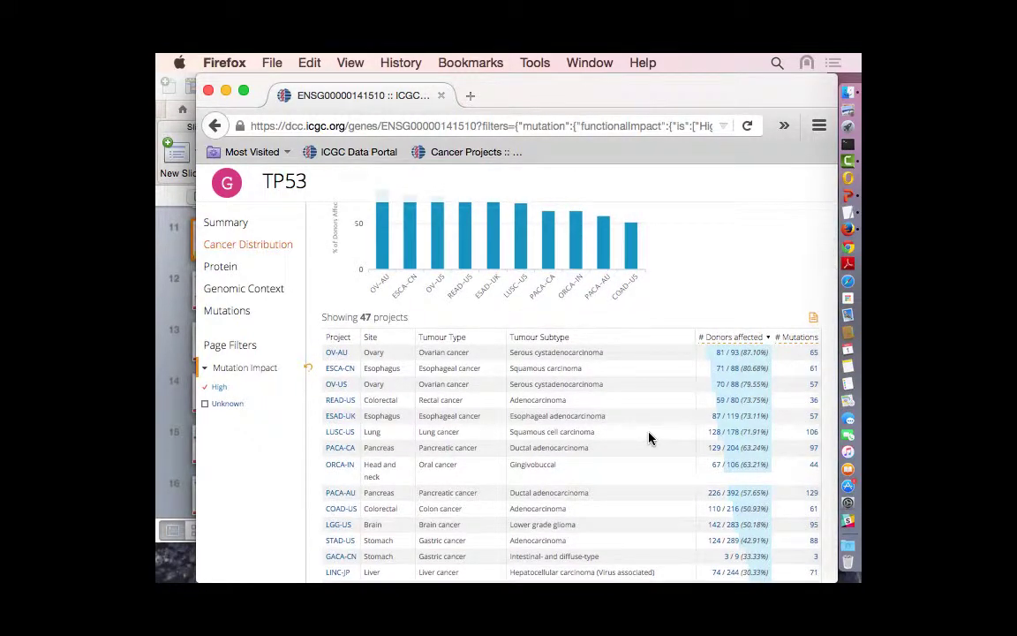
{"action": "scroll", "coordinate": [649, 438], "scroll_direction": "down", "scroll_amount": 2}
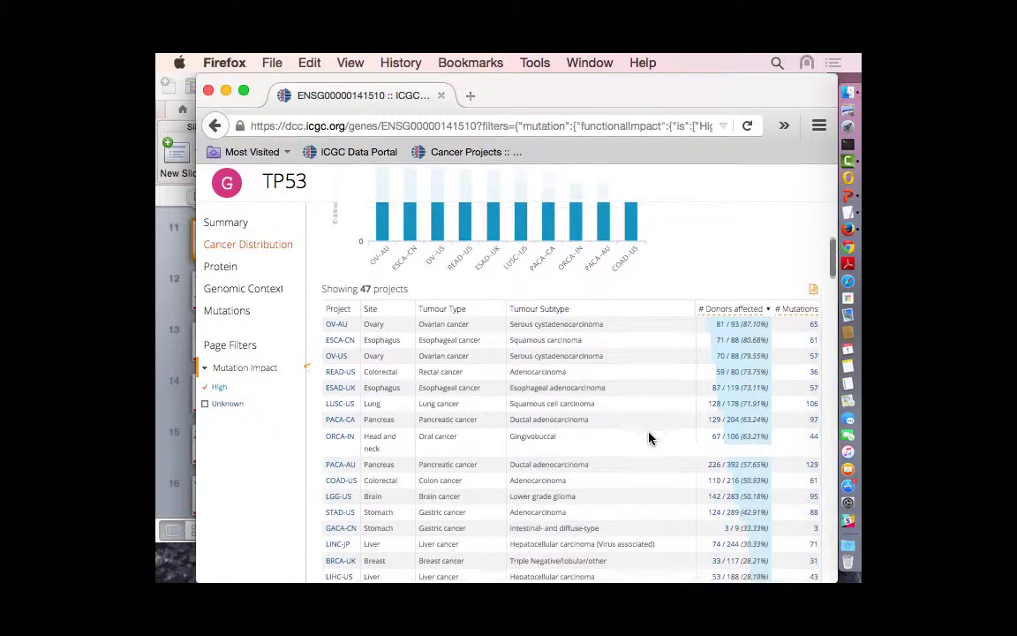
{"action": "scroll", "coordinate": [650, 438], "scroll_direction": "up", "scroll_amount": 3}
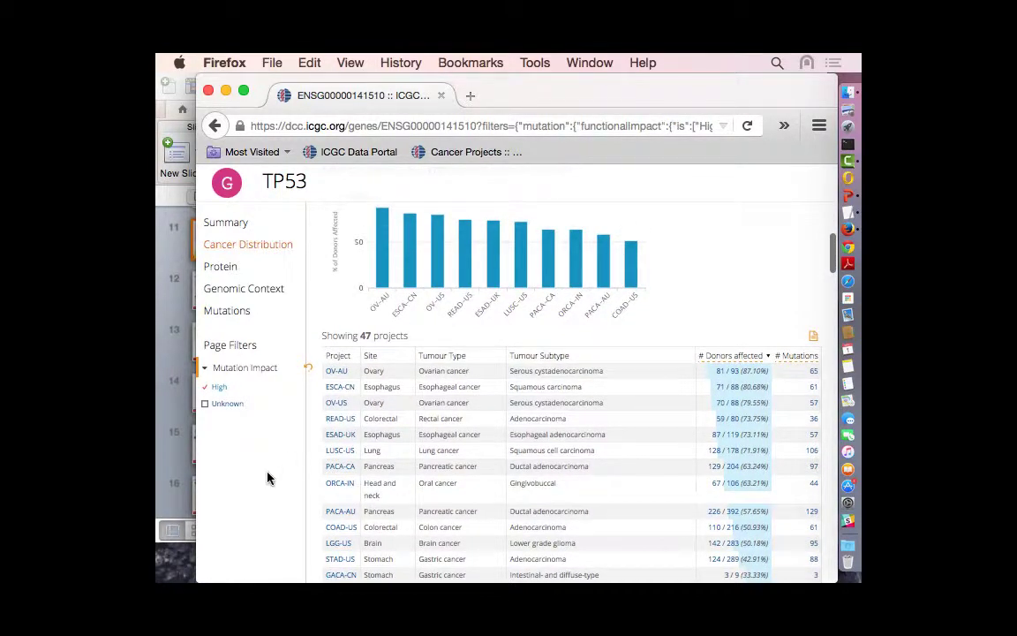
{"action": "scroll", "coordinate": [267, 477], "scroll_direction": "down", "scroll_amount": 2}
{"action": "scroll", "coordinate": [626, 413], "scroll_direction": "up", "scroll_amount": 1}
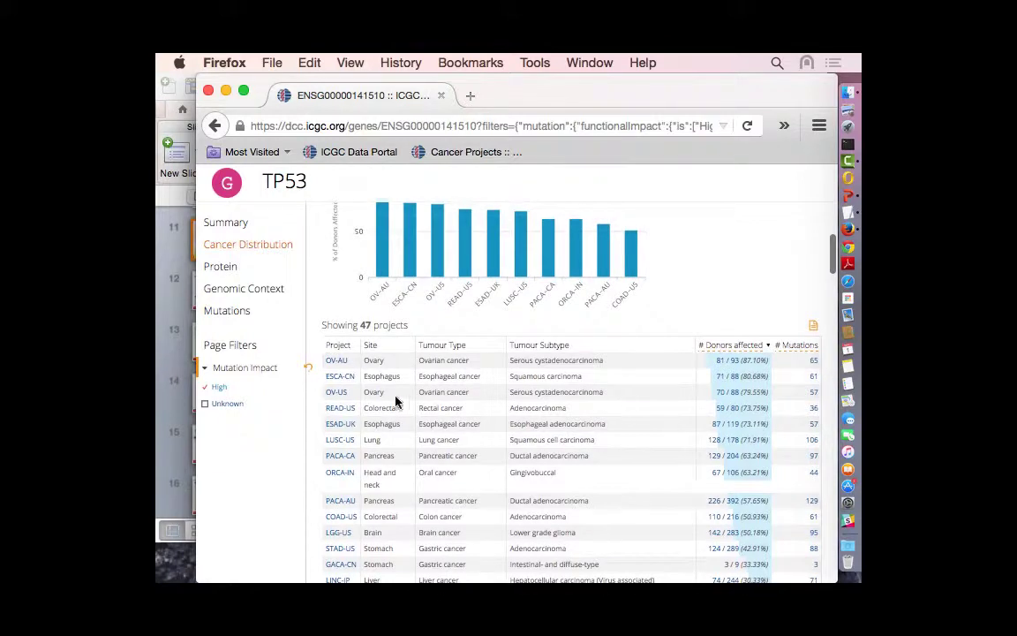
{"action": "scroll", "coordinate": [385, 391], "scroll_direction": "down", "scroll_amount": 1}
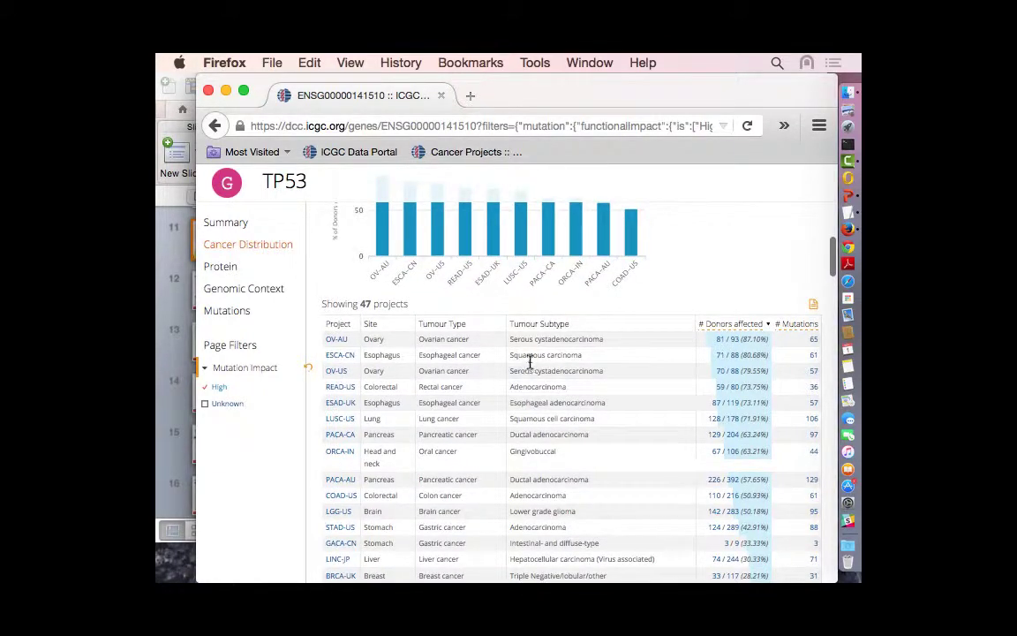
{"action": "scroll", "coordinate": [645, 369], "scroll_direction": "down", "scroll_amount": 1}
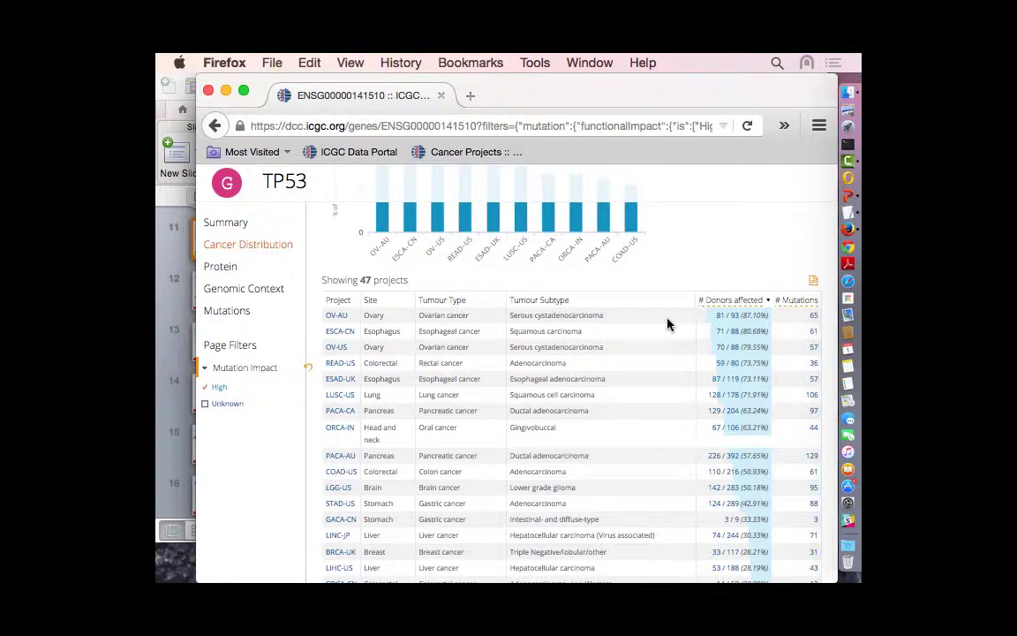
{"action": "scroll", "coordinate": [667, 324], "scroll_direction": "down", "scroll_amount": 5}
{"action": "scroll", "coordinate": [666, 324], "scroll_direction": "down", "scroll_amount": 3}
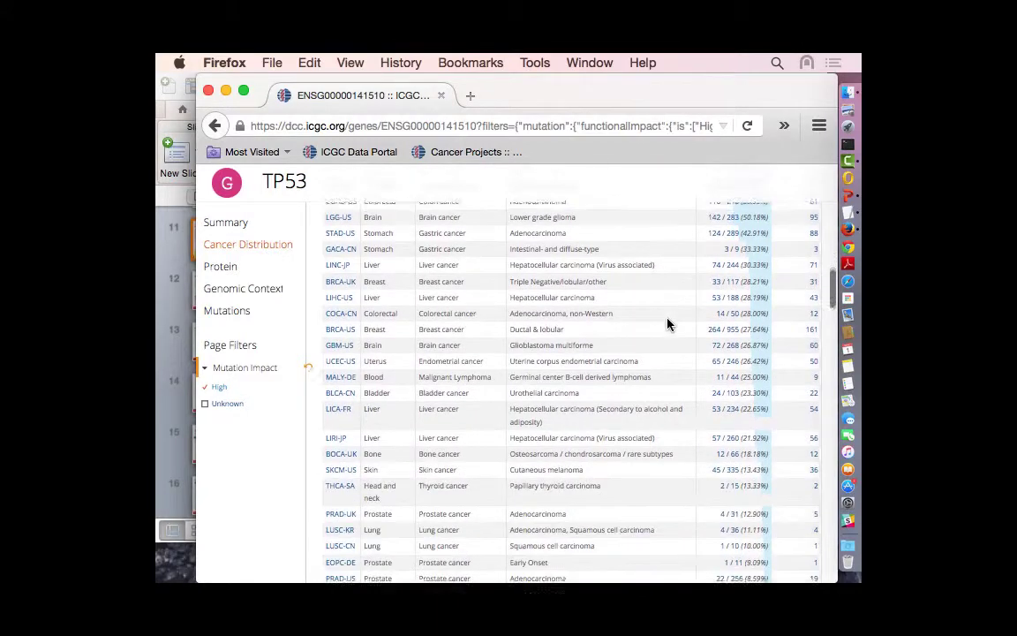
{"action": "scroll", "coordinate": [287, 457], "scroll_direction": "down", "scroll_amount": 5}
{"action": "scroll", "coordinate": [287, 458], "scroll_direction": "down", "scroll_amount": 10}
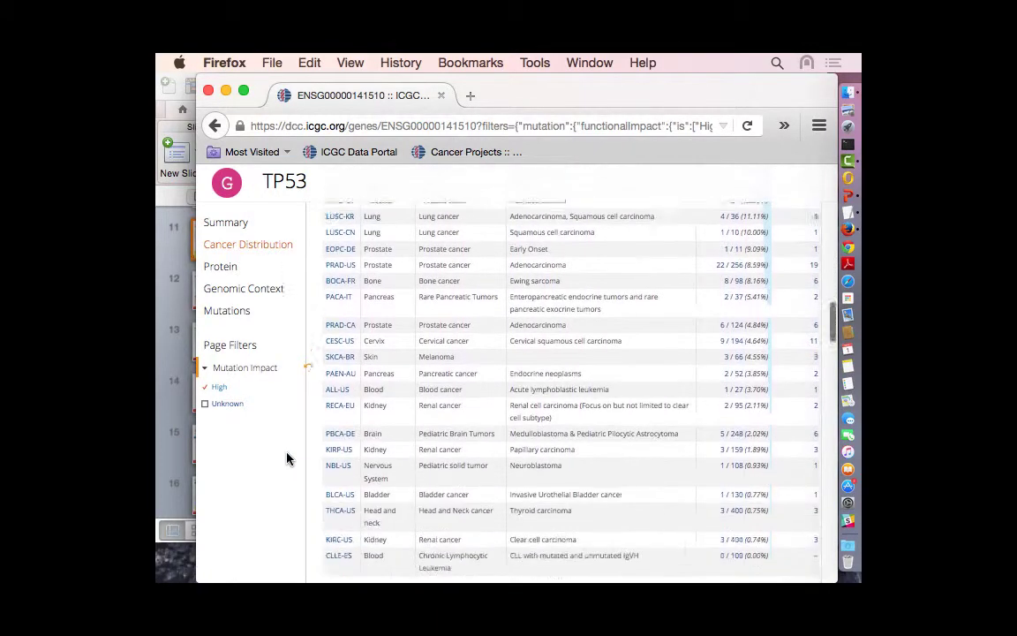
{"action": "scroll", "coordinate": [287, 457], "scroll_direction": "down", "scroll_amount": 2}
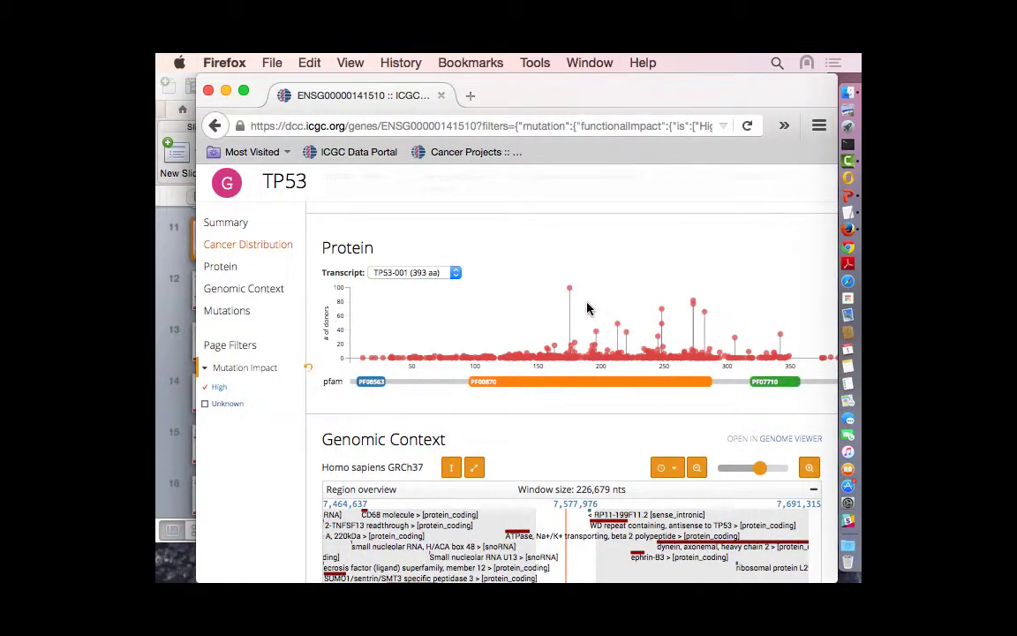
Switch TP53's protein mutation chart to transcript TP53-013
{"action": "mouse_move", "coordinate": [570, 293]}
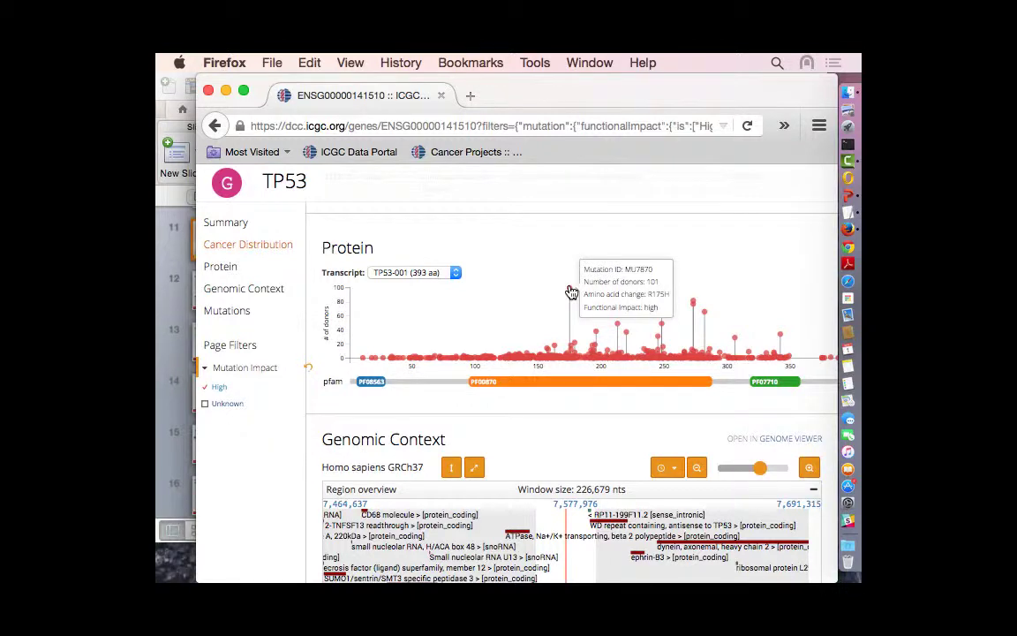
{"action": "scroll", "coordinate": [737, 273], "scroll_direction": "down", "scroll_amount": 1}
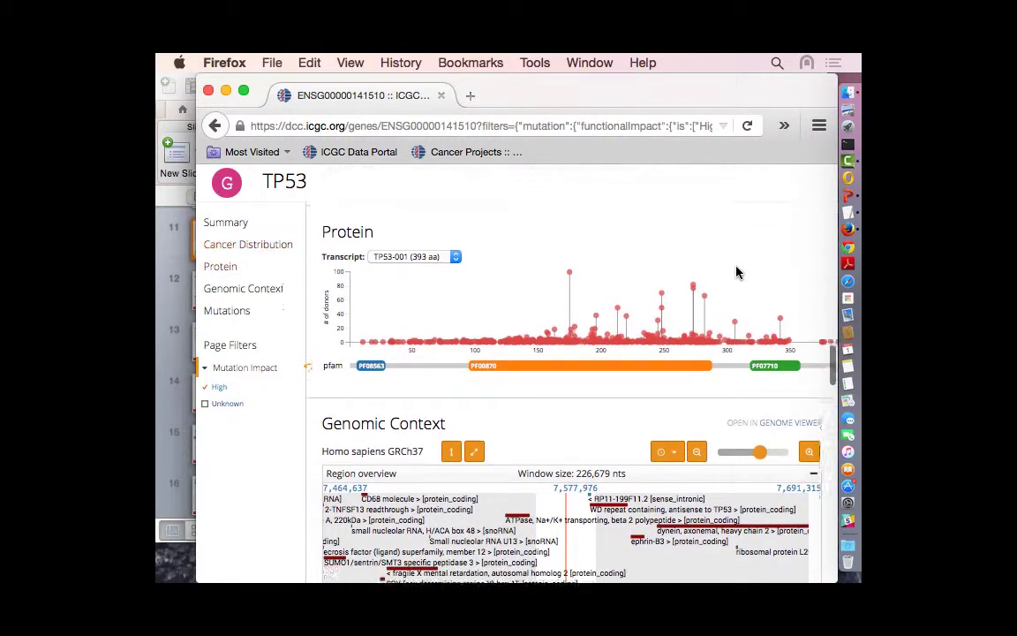
{"action": "scroll", "coordinate": [736, 273], "scroll_direction": "up", "scroll_amount": 3}
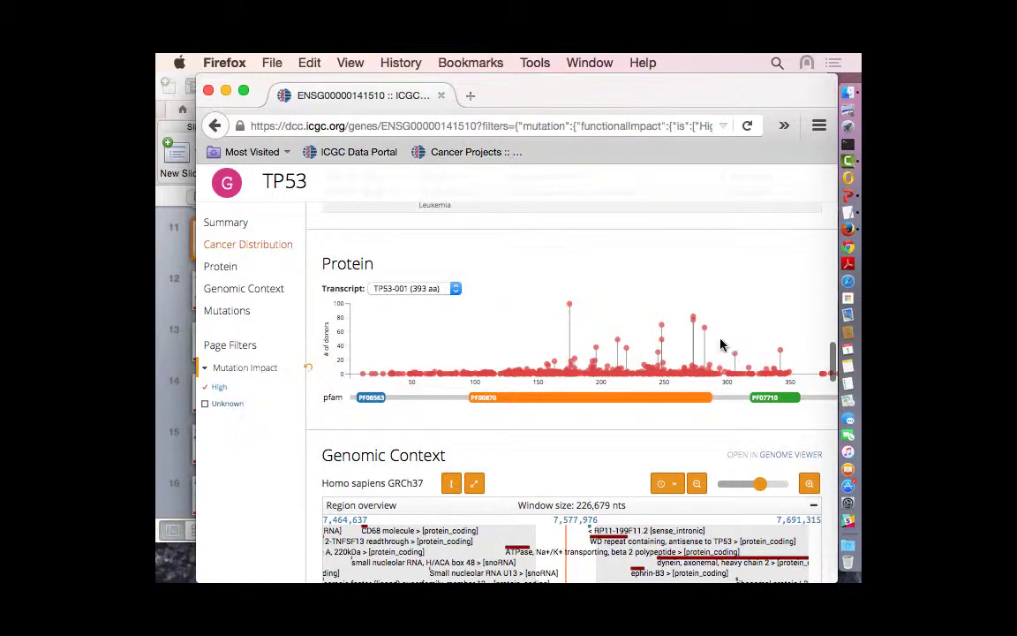
{"action": "left_click", "coordinate": [439, 290]}
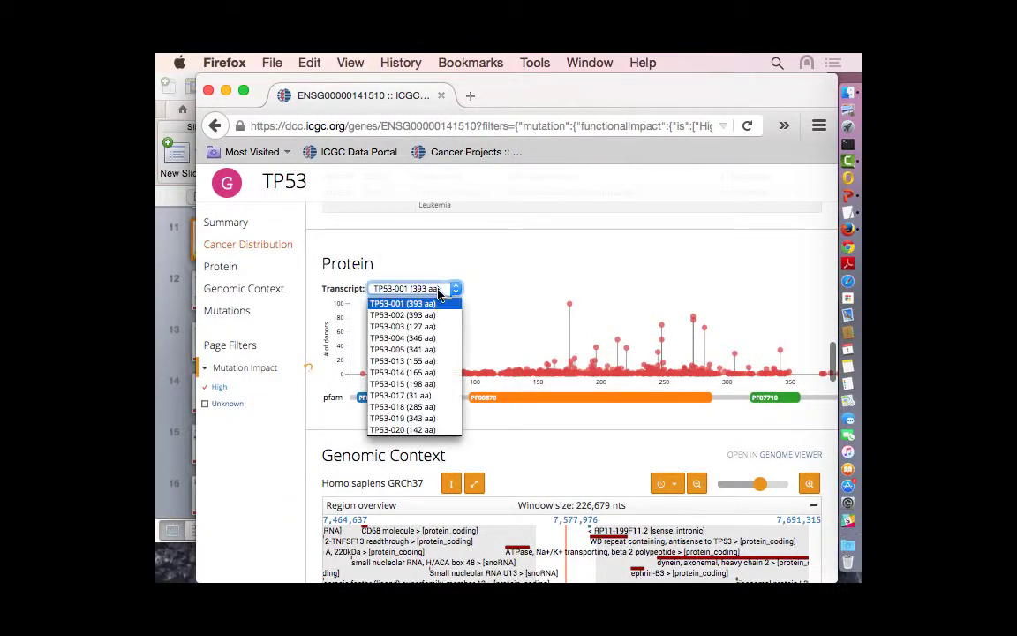
{"action": "left_click", "coordinate": [399, 361]}
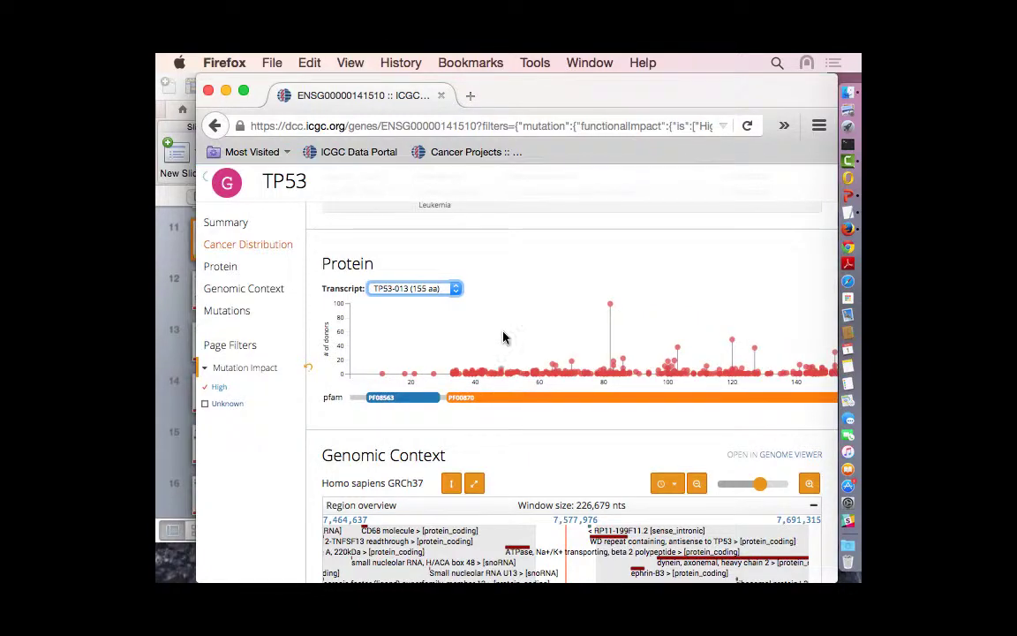
Restore the protein chart to transcript TP53-001 and move down to Genomic Context
{"action": "left_click", "coordinate": [441, 289]}
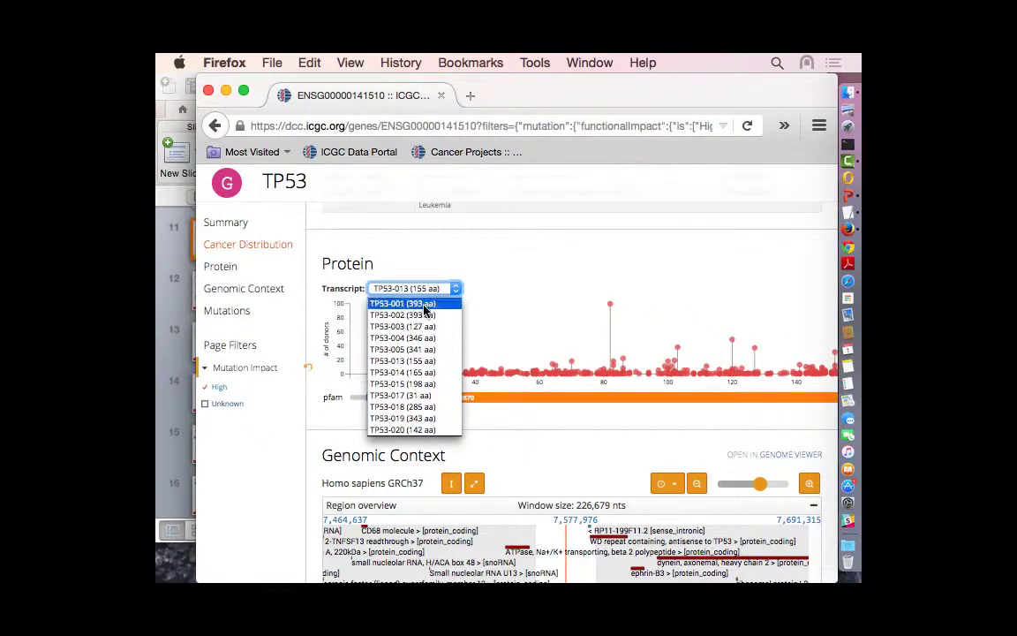
{"action": "left_click", "coordinate": [425, 304]}
{"action": "scroll", "coordinate": [265, 546], "scroll_direction": "down", "scroll_amount": 5}
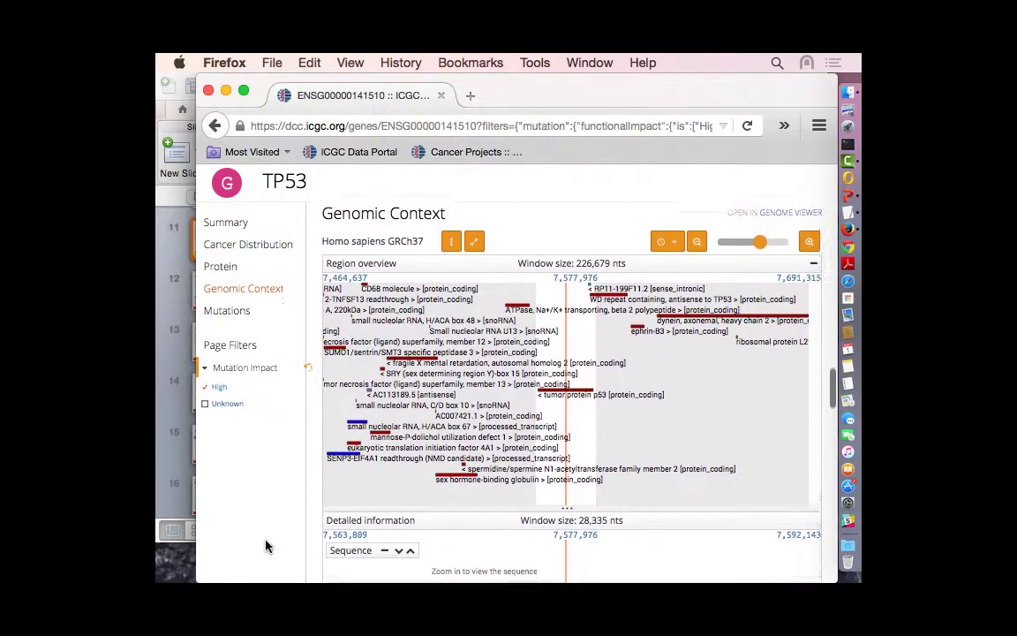
Scroll through TP53's Genomic Context tracks past TP53-020 to the ICGC Mutations density track
{"action": "scroll", "coordinate": [268, 547], "scroll_direction": "down", "scroll_amount": 4}
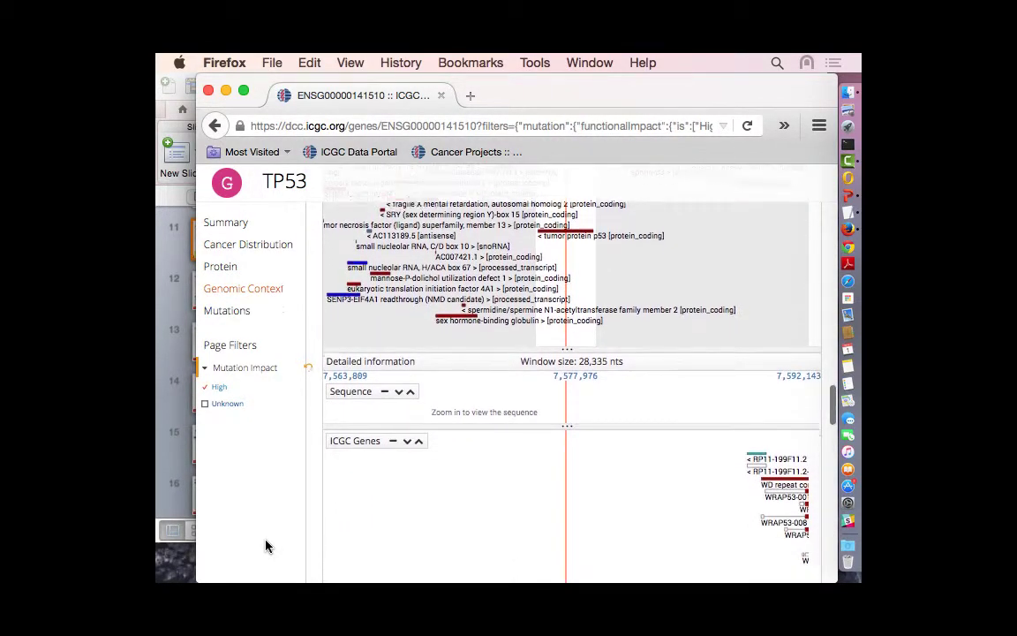
{"action": "scroll", "coordinate": [267, 547], "scroll_direction": "down", "scroll_amount": 6}
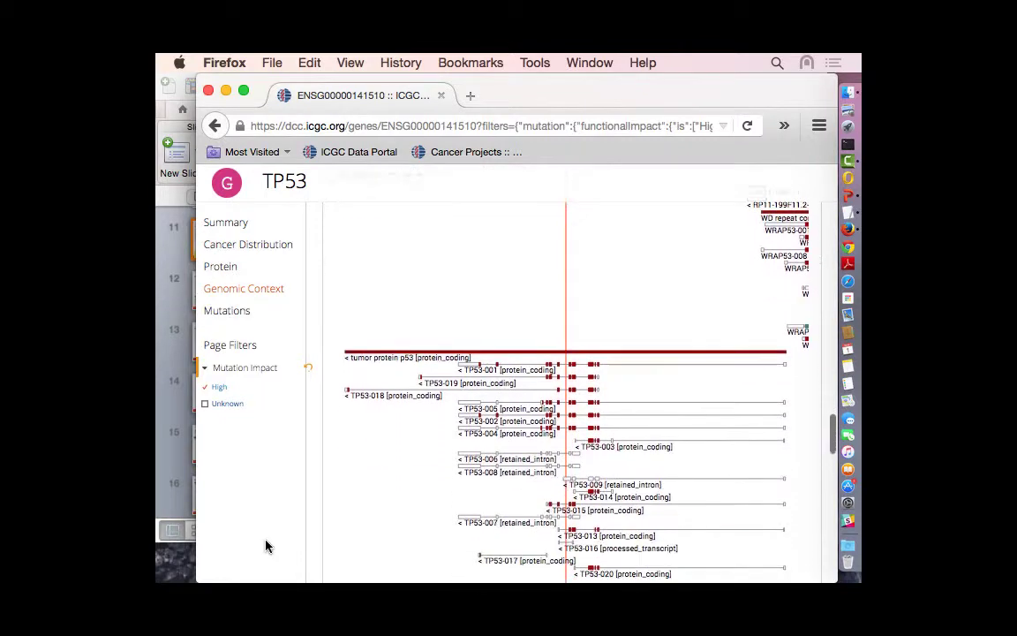
{"action": "scroll", "coordinate": [267, 547], "scroll_direction": "down", "scroll_amount": 4}
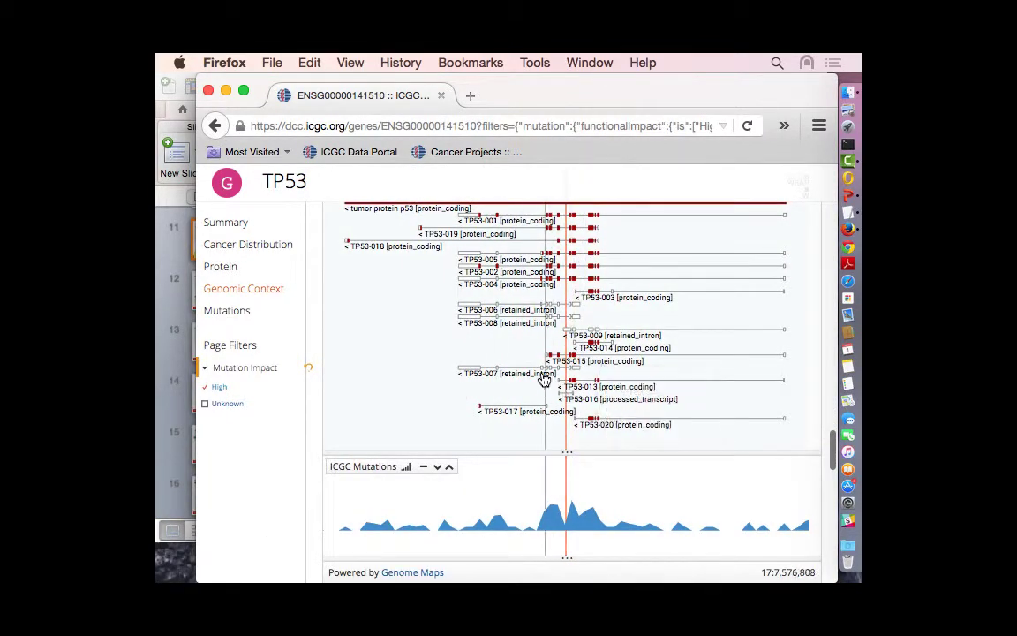
{"action": "mouse_move", "coordinate": [558, 364]}
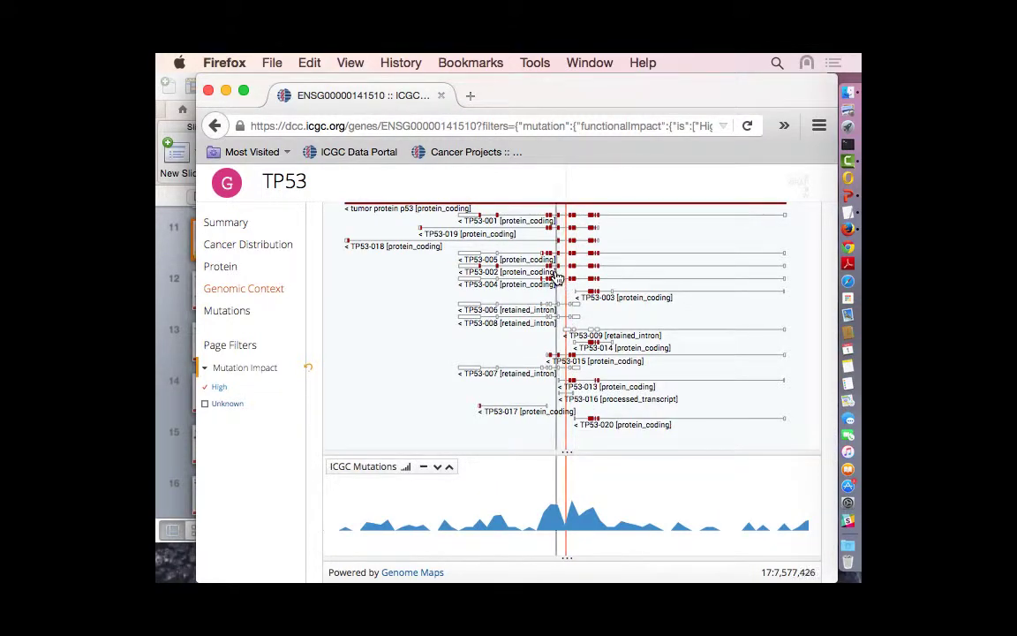
{"action": "scroll", "coordinate": [282, 509], "scroll_direction": "down", "scroll_amount": 3}
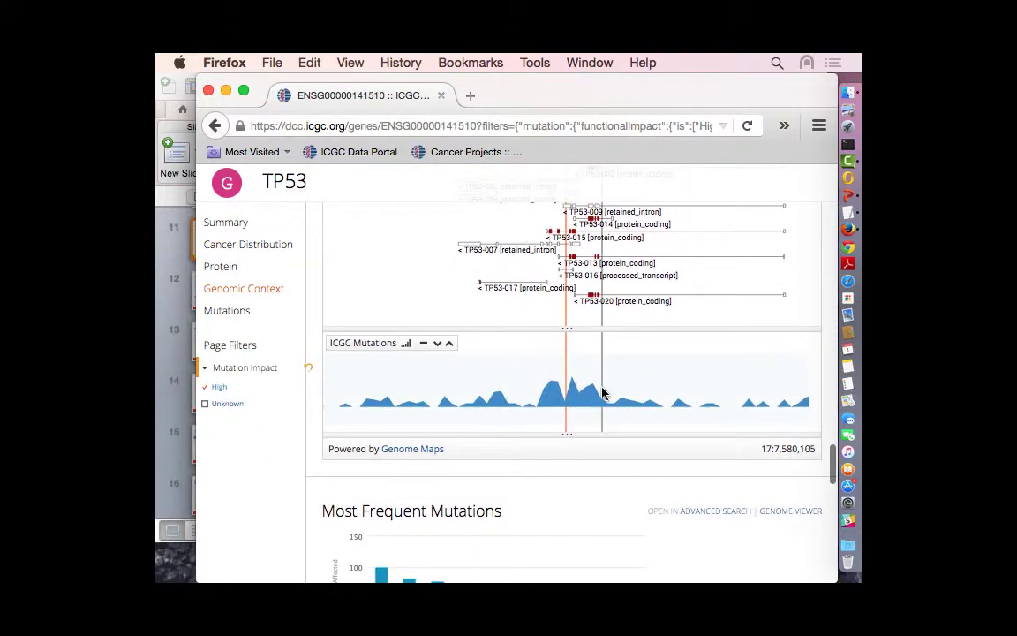
Find MU7870 in TP53's Most Frequent Mutations table and open its mutation page
{"action": "scroll", "coordinate": [246, 552], "scroll_direction": "down", "scroll_amount": 5}
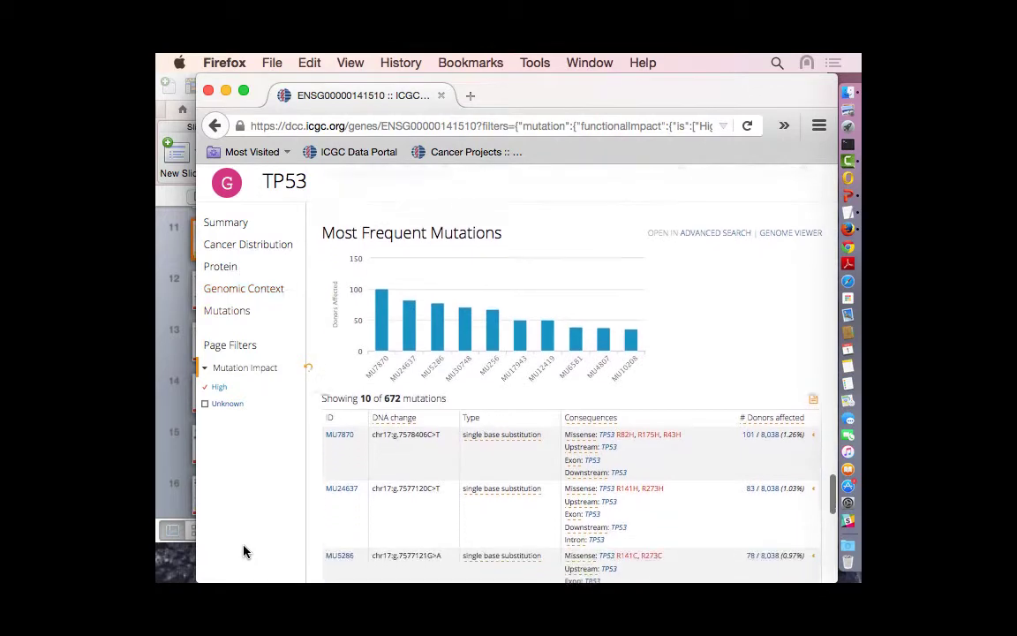
{"action": "scroll", "coordinate": [256, 552], "scroll_direction": "down", "scroll_amount": 1}
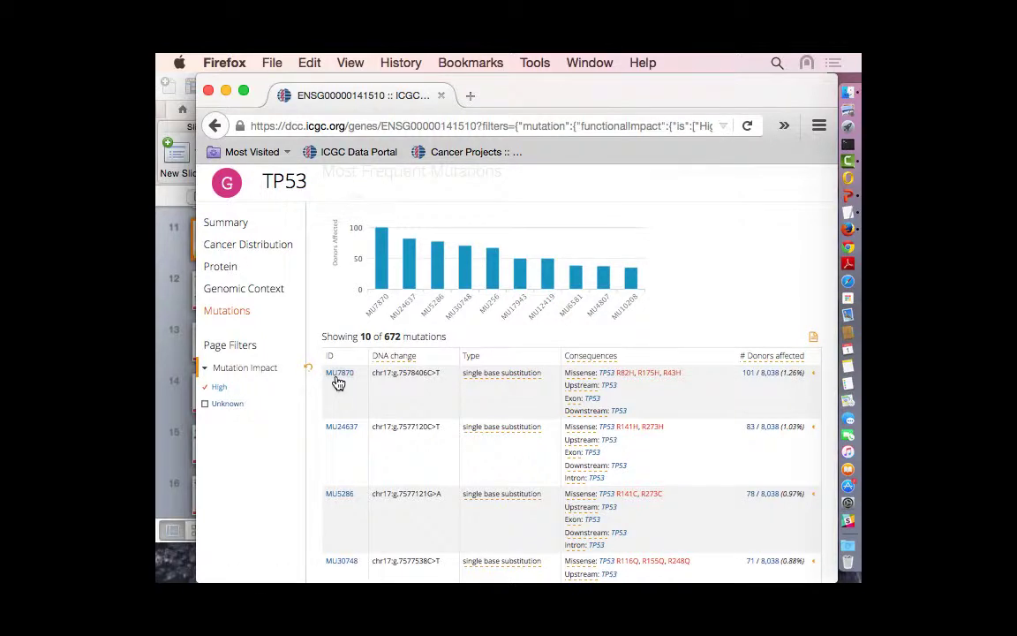
{"action": "scroll", "coordinate": [280, 453], "scroll_direction": "down", "scroll_amount": 3}
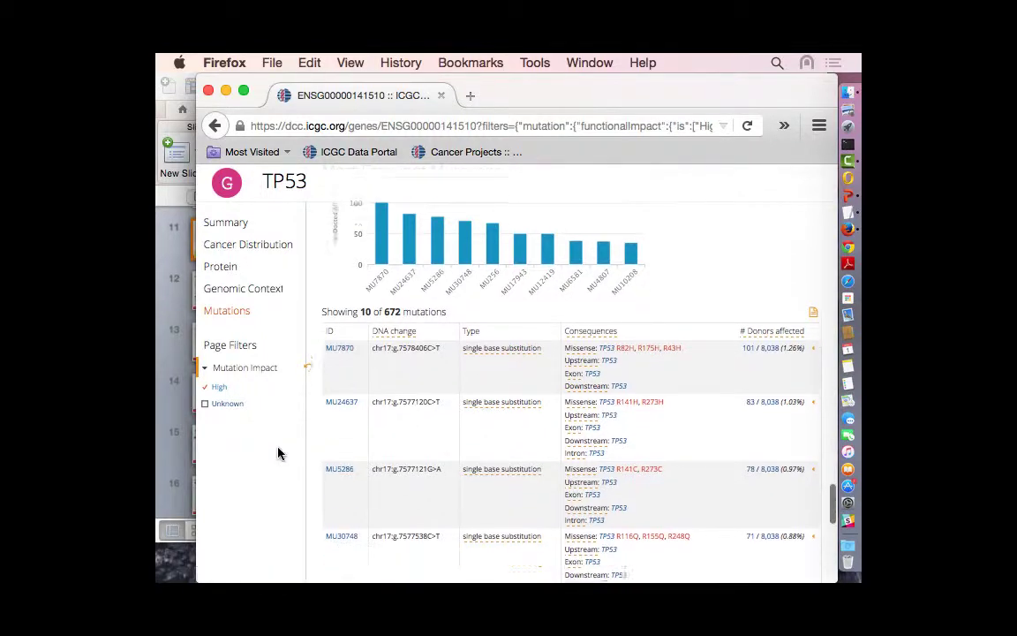
{"action": "scroll", "coordinate": [458, 398], "scroll_direction": "down", "scroll_amount": 1}
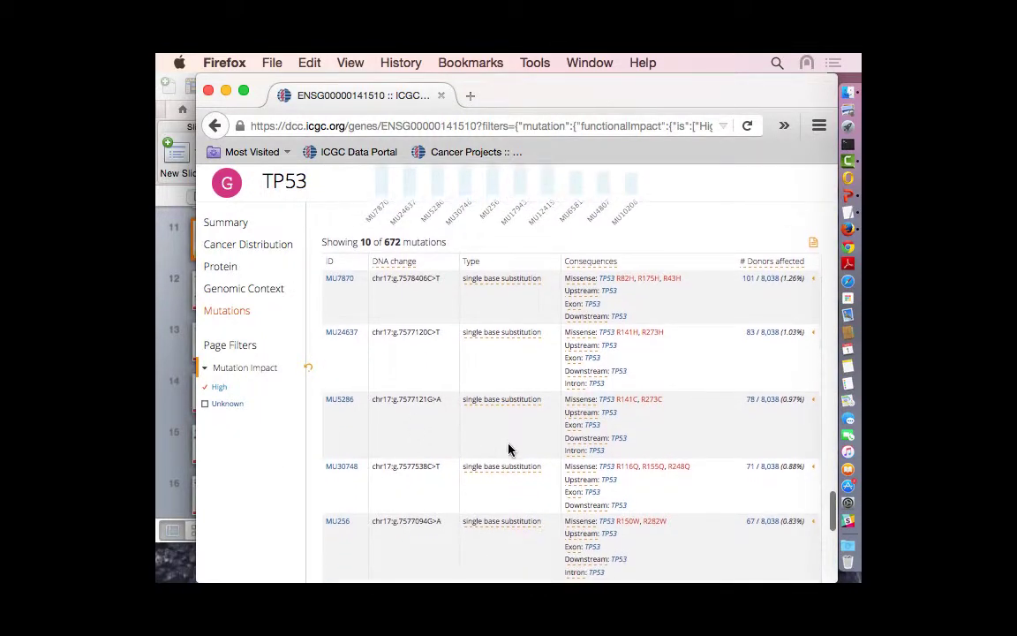
{"action": "scroll", "coordinate": [457, 398], "scroll_direction": "up", "scroll_amount": 2}
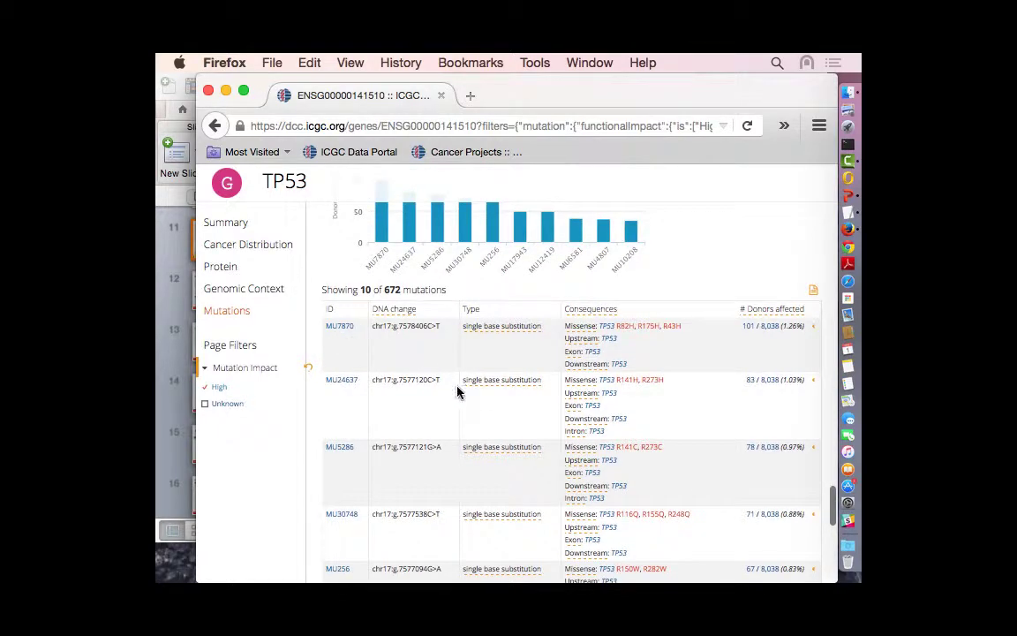
{"action": "scroll", "coordinate": [572, 427], "scroll_direction": "up", "scroll_amount": 15}
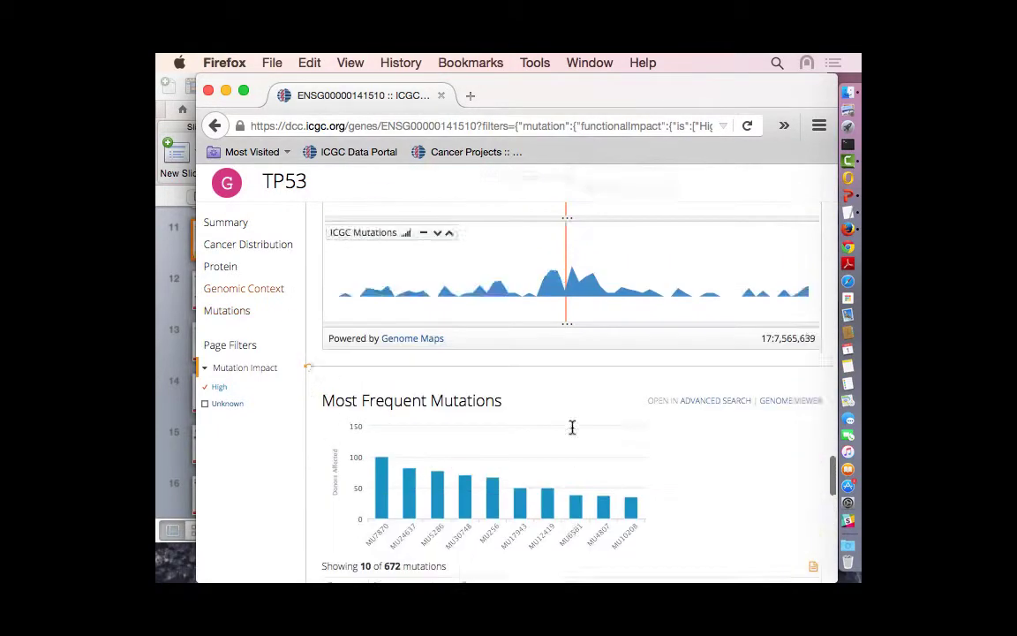
{"action": "scroll", "coordinate": [572, 432], "scroll_direction": "up", "scroll_amount": 5}
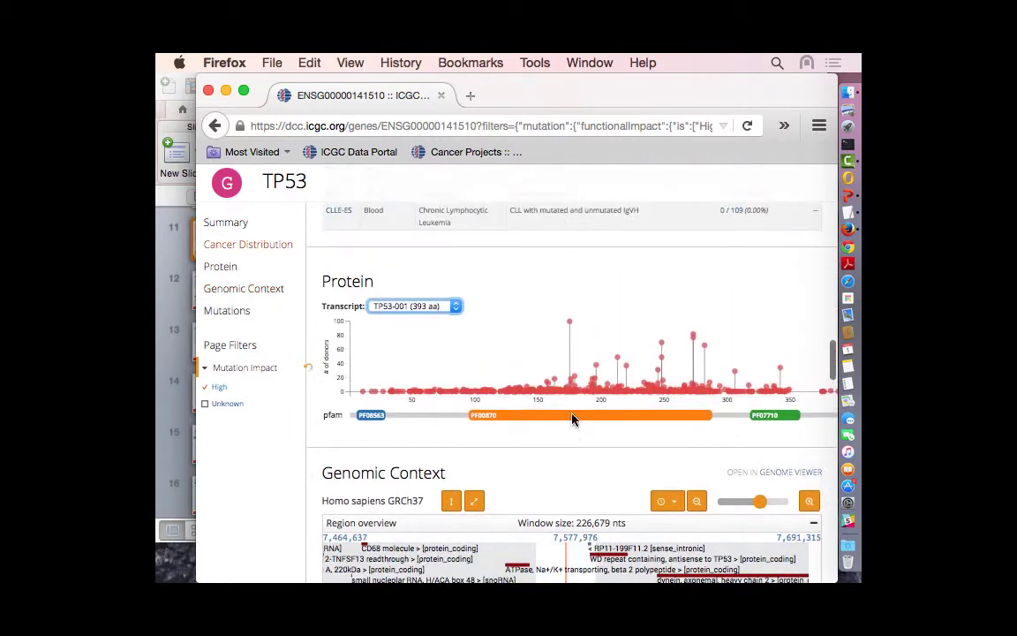
{"action": "mouse_move", "coordinate": [569, 325]}
{"action": "scroll", "coordinate": [569, 327], "scroll_direction": "down", "scroll_amount": 20}
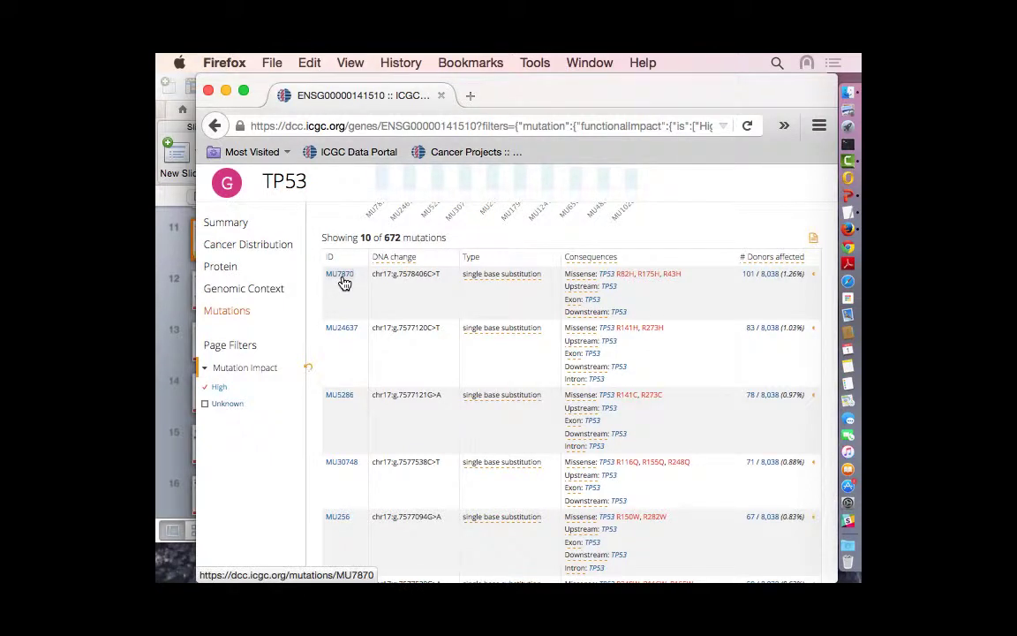
{"action": "left_click", "coordinate": [341, 277]}
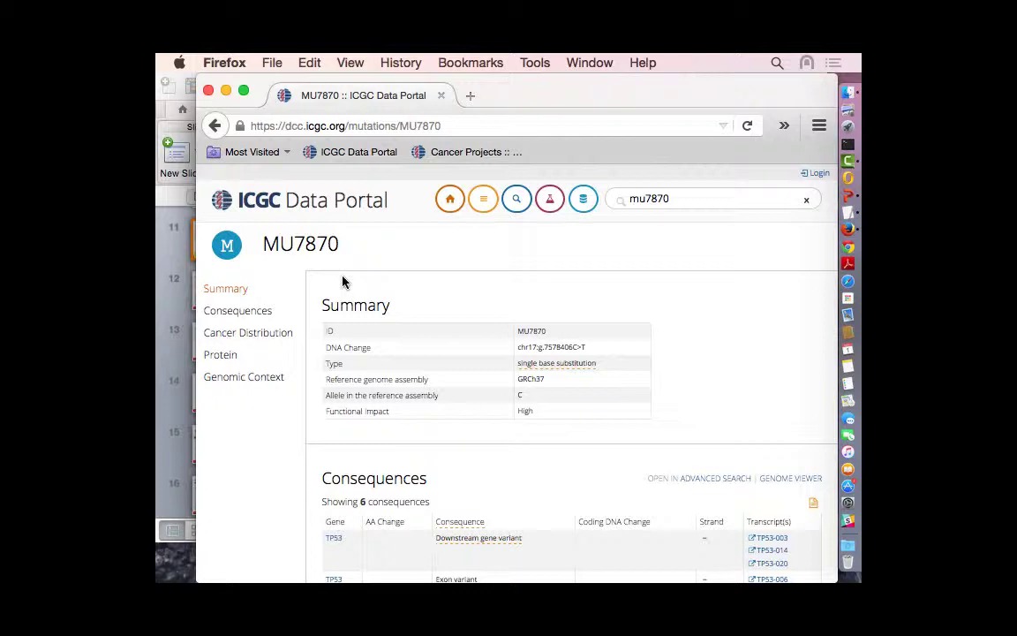
{"action": "scroll", "coordinate": [344, 281], "scroll_direction": "down", "scroll_amount": 2}
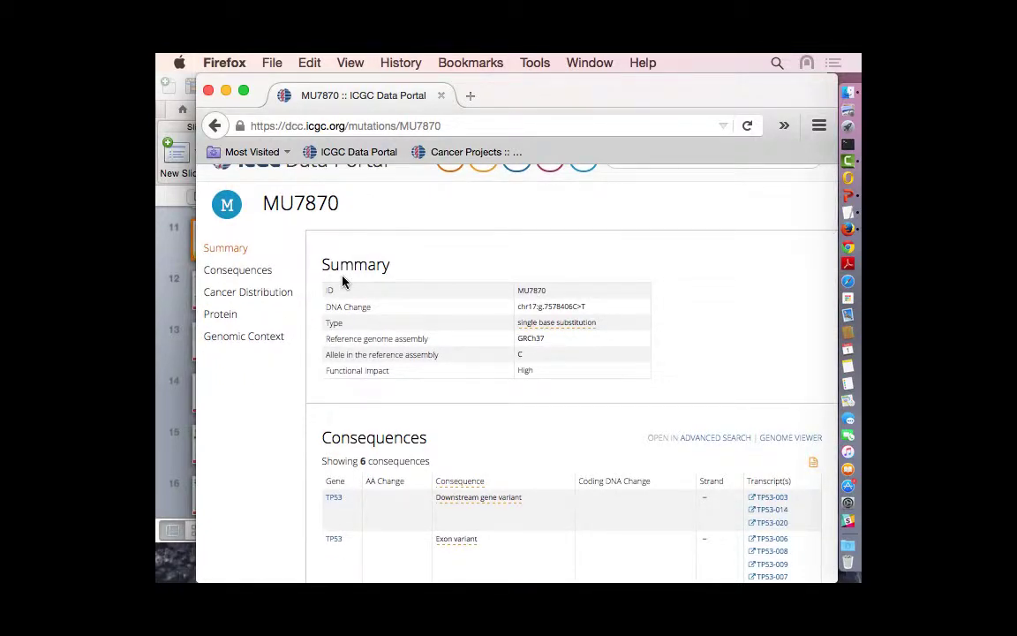
{"action": "scroll", "coordinate": [270, 389], "scroll_direction": "down", "scroll_amount": 2}
{"action": "scroll", "coordinate": [269, 389], "scroll_direction": "down", "scroll_amount": 1}
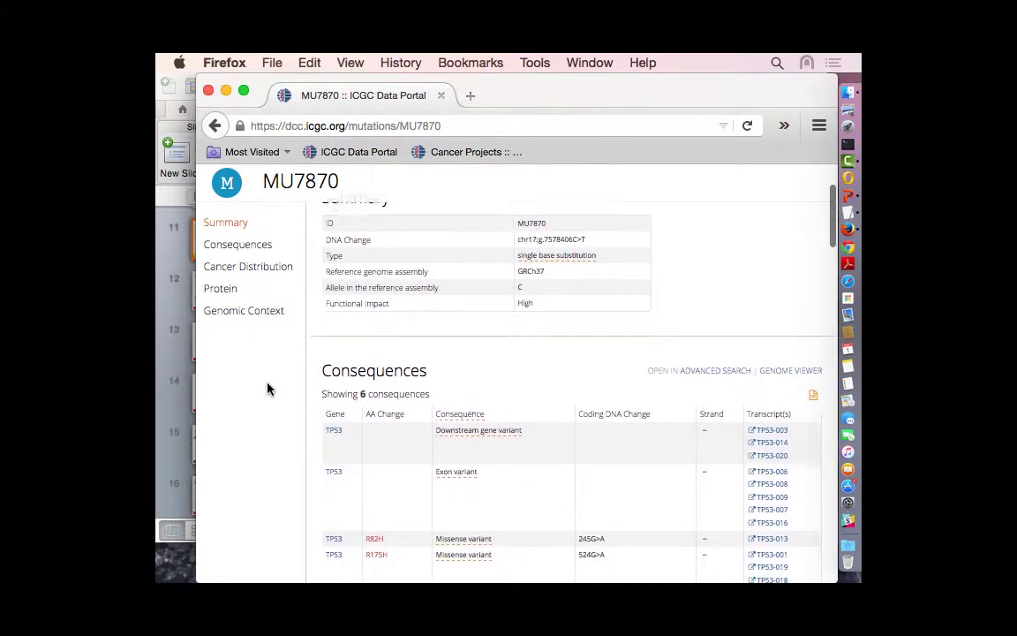
{"action": "scroll", "coordinate": [269, 389], "scroll_direction": "up", "scroll_amount": 2}
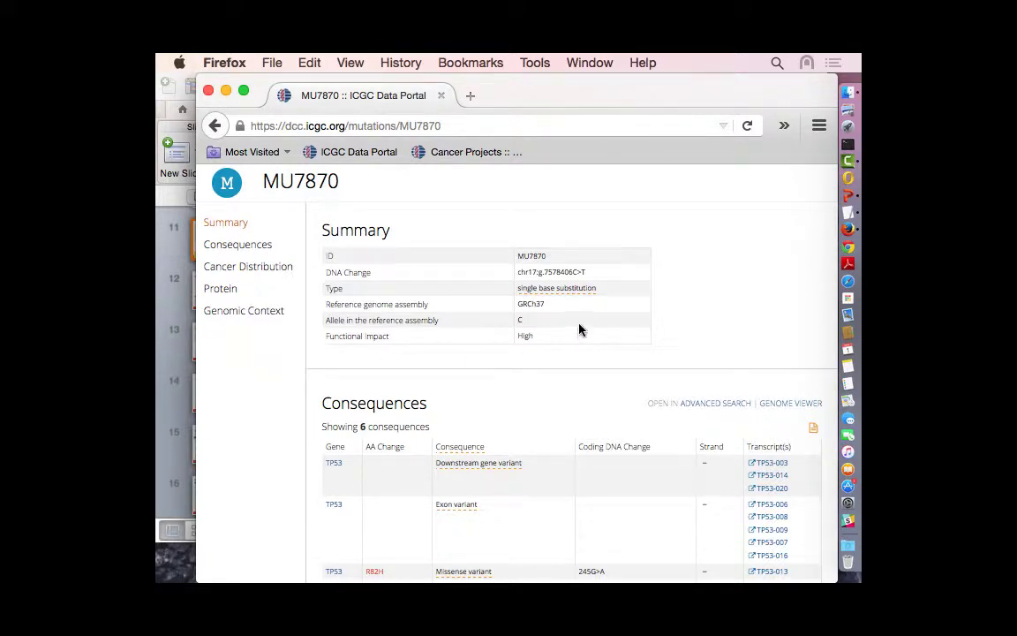
{"action": "scroll", "coordinate": [445, 318], "scroll_direction": "down", "scroll_amount": 1}
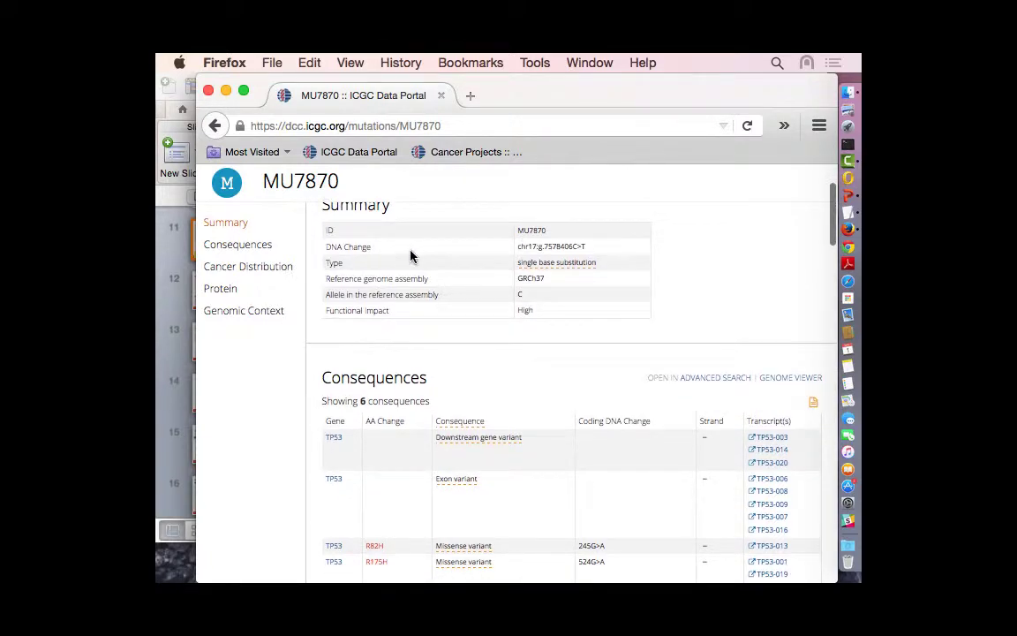
{"action": "scroll", "coordinate": [411, 255], "scroll_direction": "up", "scroll_amount": 1}
{"action": "double_click", "coordinate": [300, 182]}
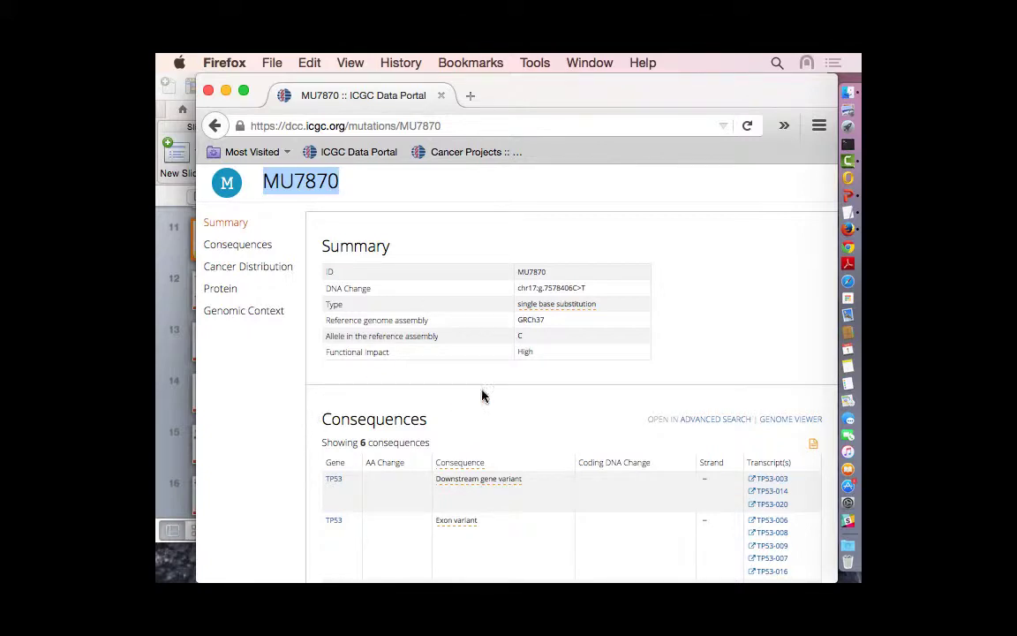
{"action": "scroll", "coordinate": [482, 396], "scroll_direction": "down", "scroll_amount": 2}
{"action": "scroll", "coordinate": [508, 406], "scroll_direction": "down", "scroll_amount": 2}
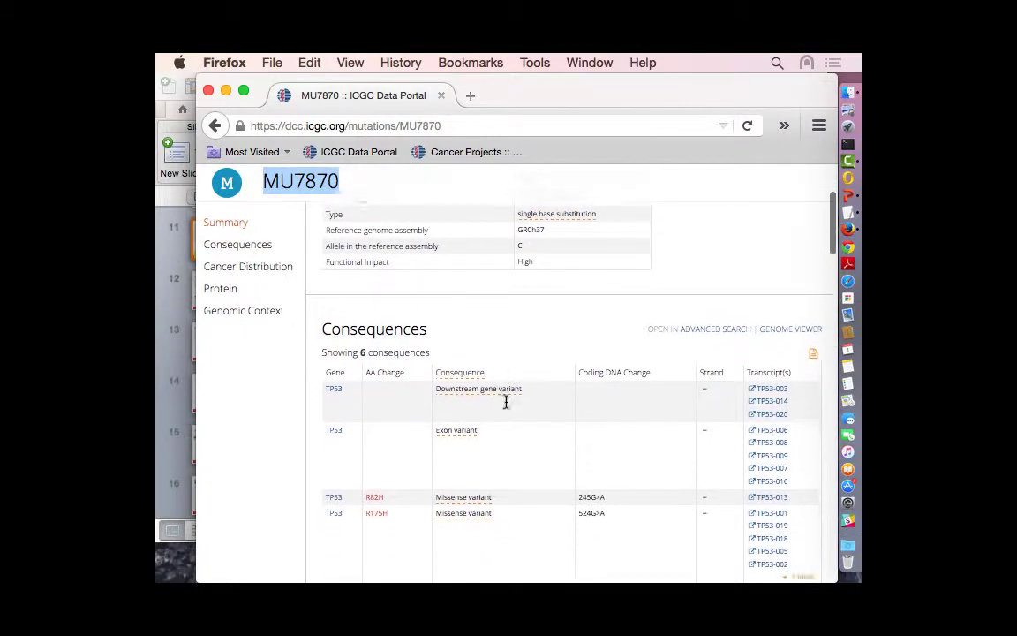
{"action": "scroll", "coordinate": [508, 406], "scroll_direction": "up", "scroll_amount": 2}
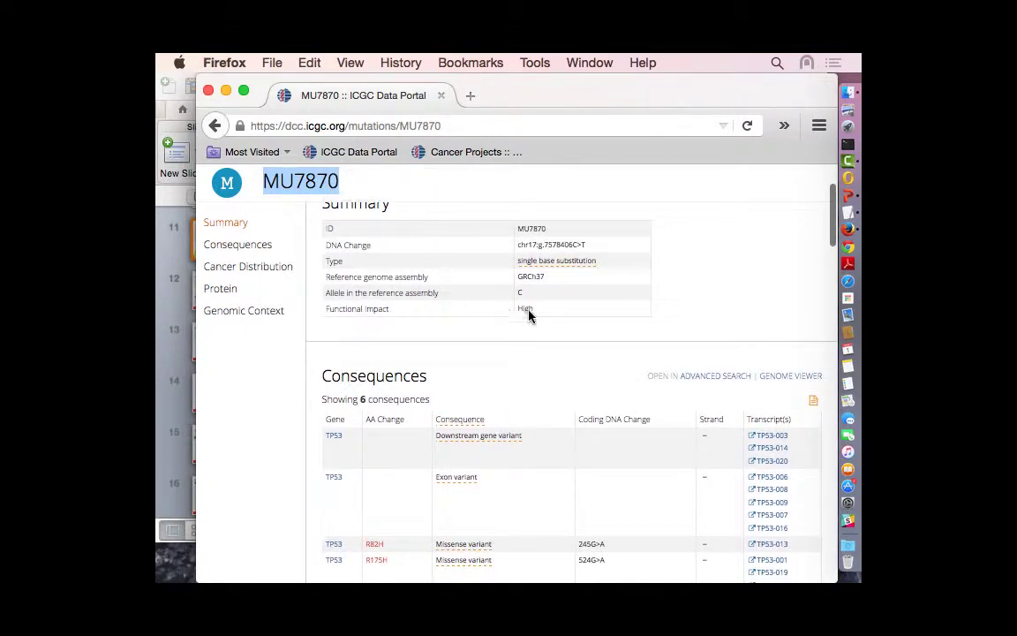
{"action": "scroll", "coordinate": [537, 337], "scroll_direction": "down", "scroll_amount": 4}
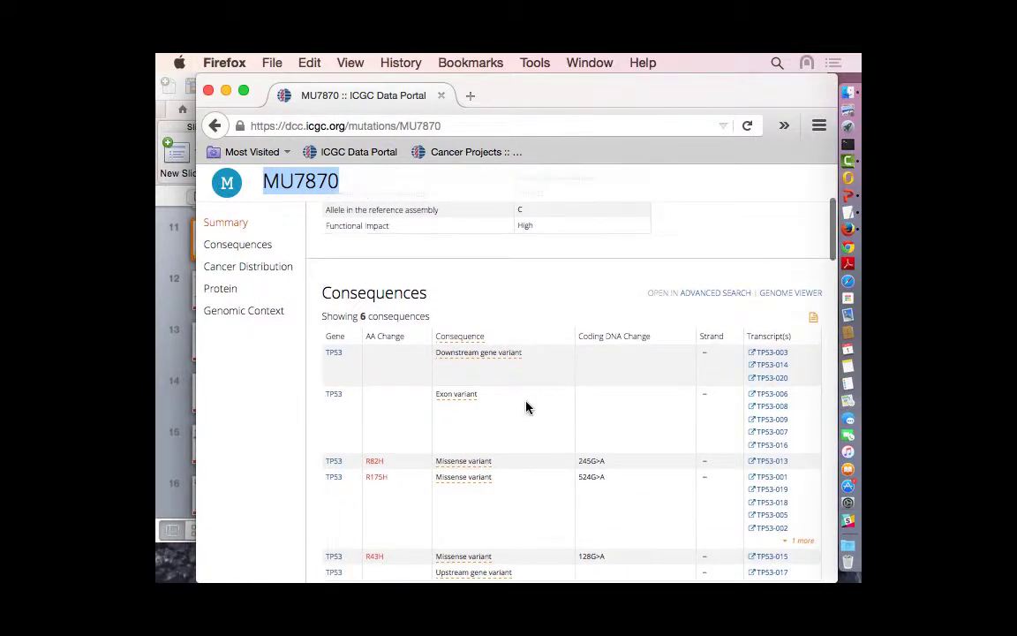
{"action": "scroll", "coordinate": [532, 433], "scroll_direction": "down", "scroll_amount": 2}
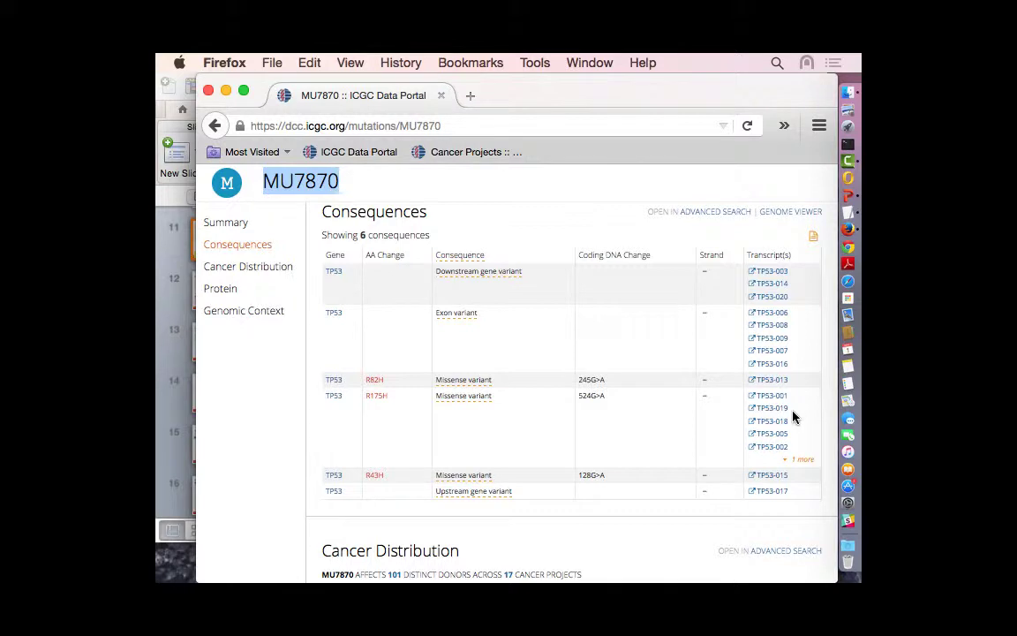
Review MU7870's Cancer Distribution, Protein and Genomic Context sections
{"action": "scroll", "coordinate": [613, 492], "scroll_direction": "down", "scroll_amount": 2}
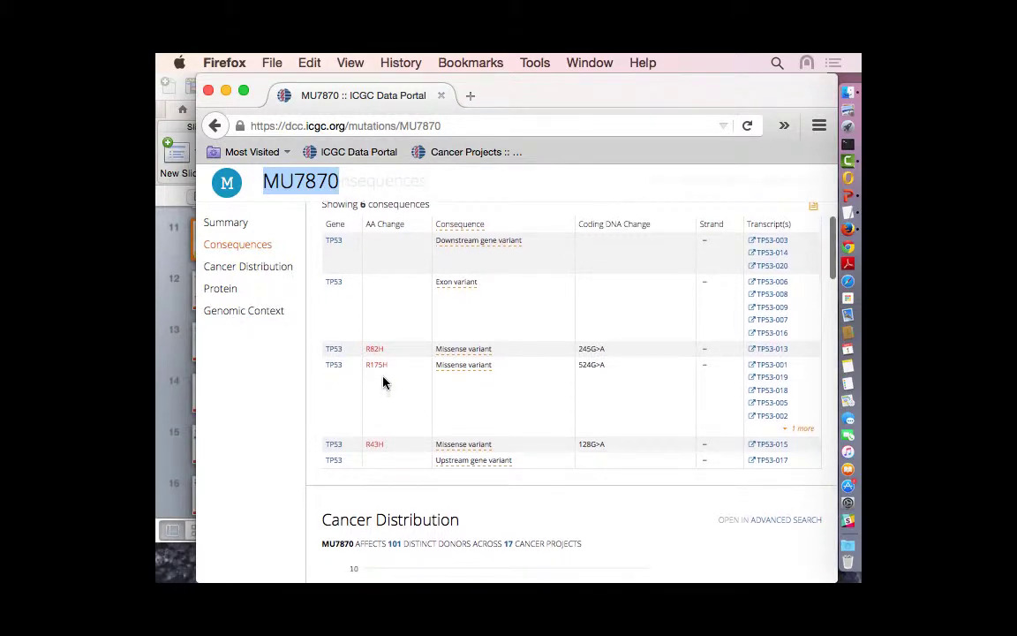
{"action": "scroll", "coordinate": [618, 415], "scroll_direction": "down", "scroll_amount": 2}
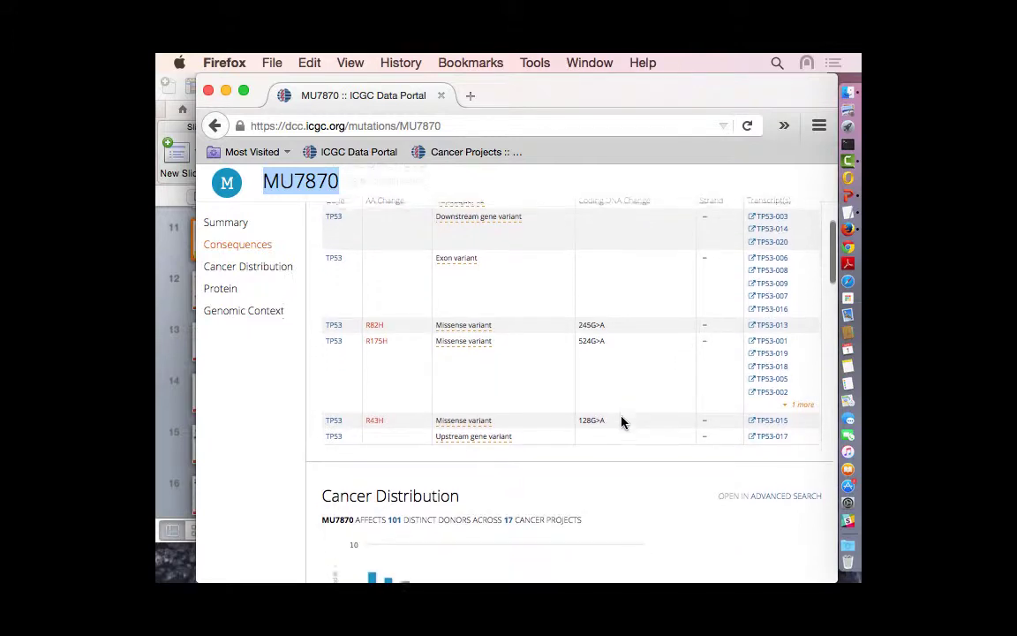
{"action": "scroll", "coordinate": [391, 375], "scroll_direction": "down", "scroll_amount": 7}
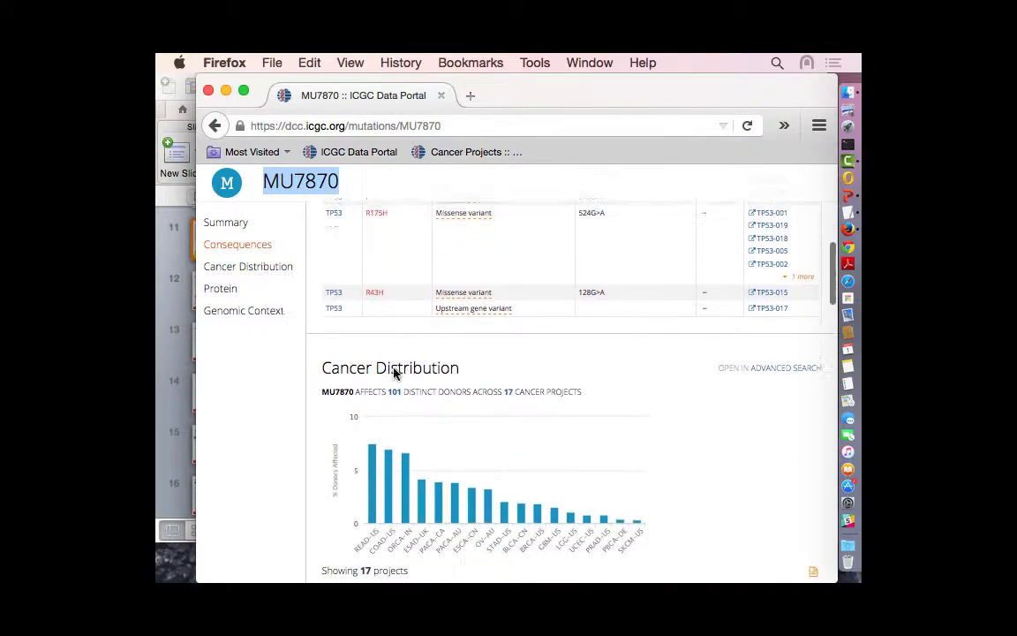
{"action": "scroll", "coordinate": [276, 471], "scroll_direction": "down", "scroll_amount": 5}
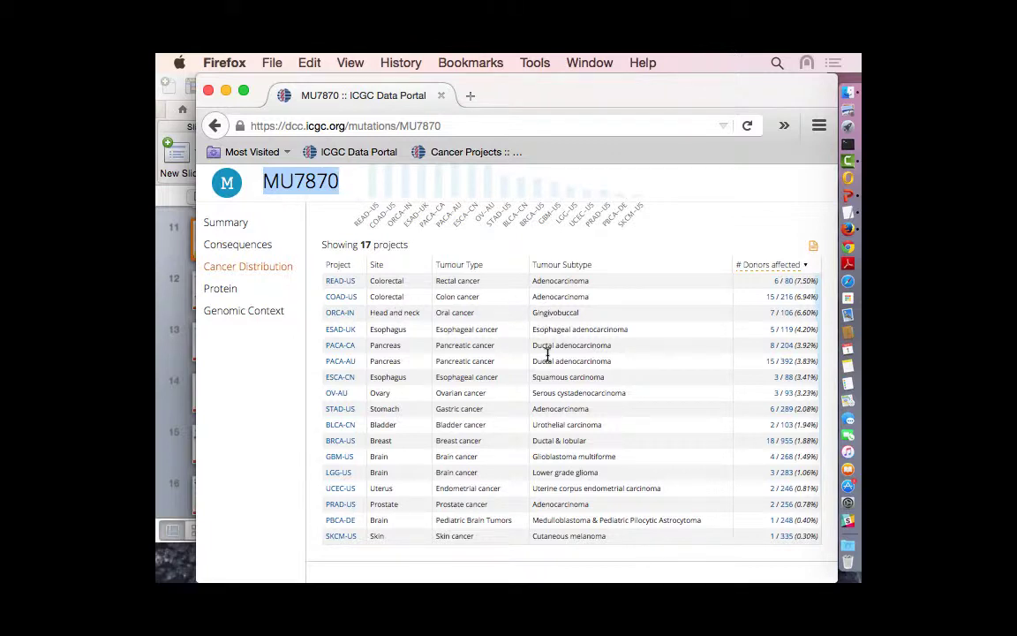
{"action": "scroll", "coordinate": [547, 352], "scroll_direction": "down", "scroll_amount": 1}
{"action": "scroll", "coordinate": [675, 386], "scroll_direction": "down", "scroll_amount": 7}
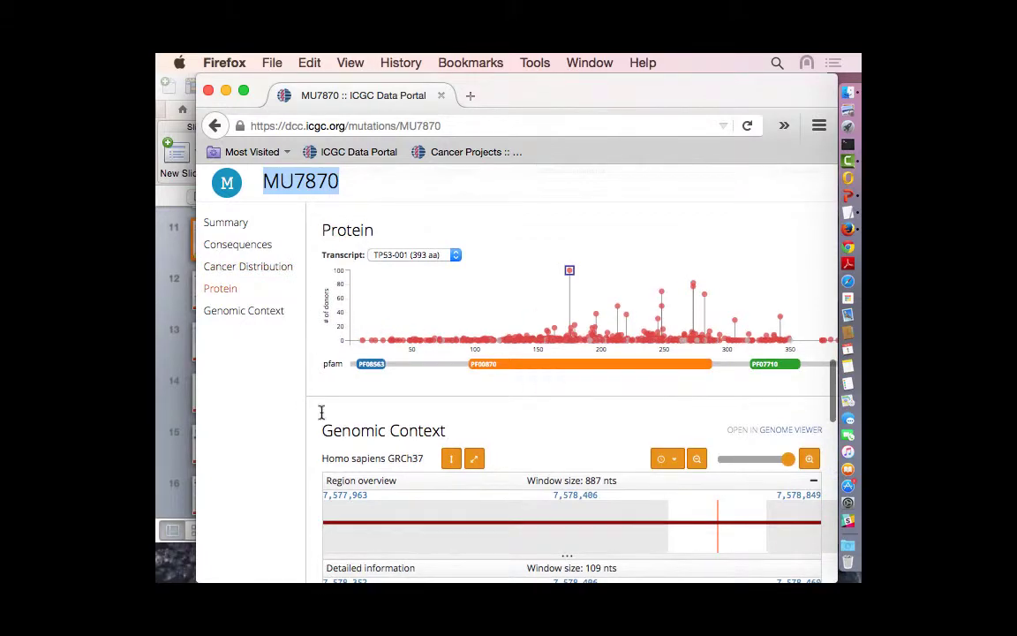
{"action": "scroll", "coordinate": [396, 435], "scroll_direction": "down", "scroll_amount": 2}
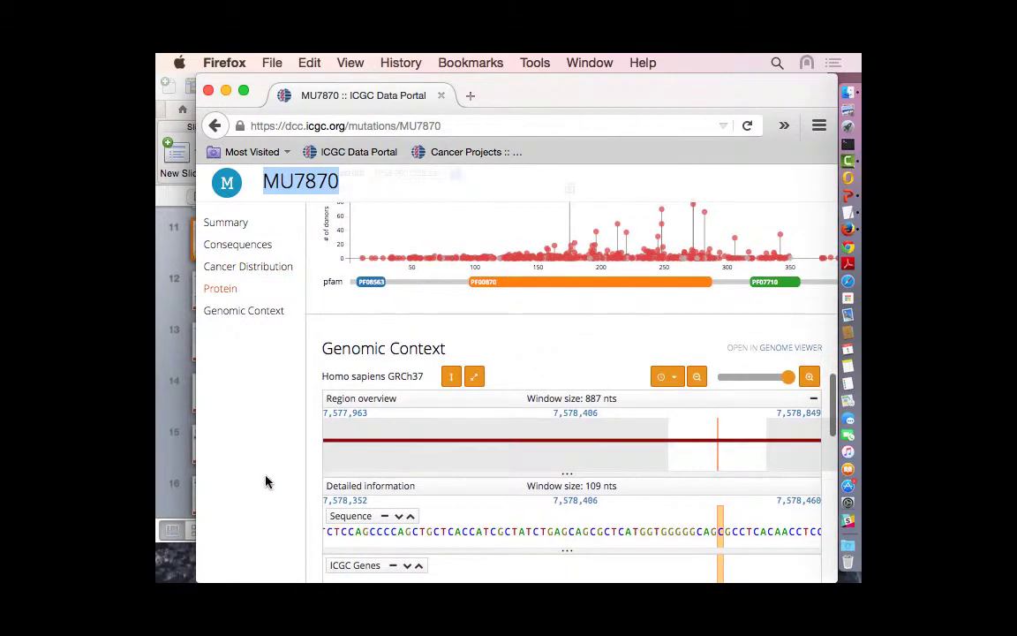
{"action": "scroll", "coordinate": [266, 481], "scroll_direction": "down", "scroll_amount": 10}
{"action": "scroll", "coordinate": [266, 483], "scroll_direction": "down", "scroll_amount": 5}
{"action": "scroll", "coordinate": [266, 483], "scroll_direction": "up", "scroll_amount": 20}
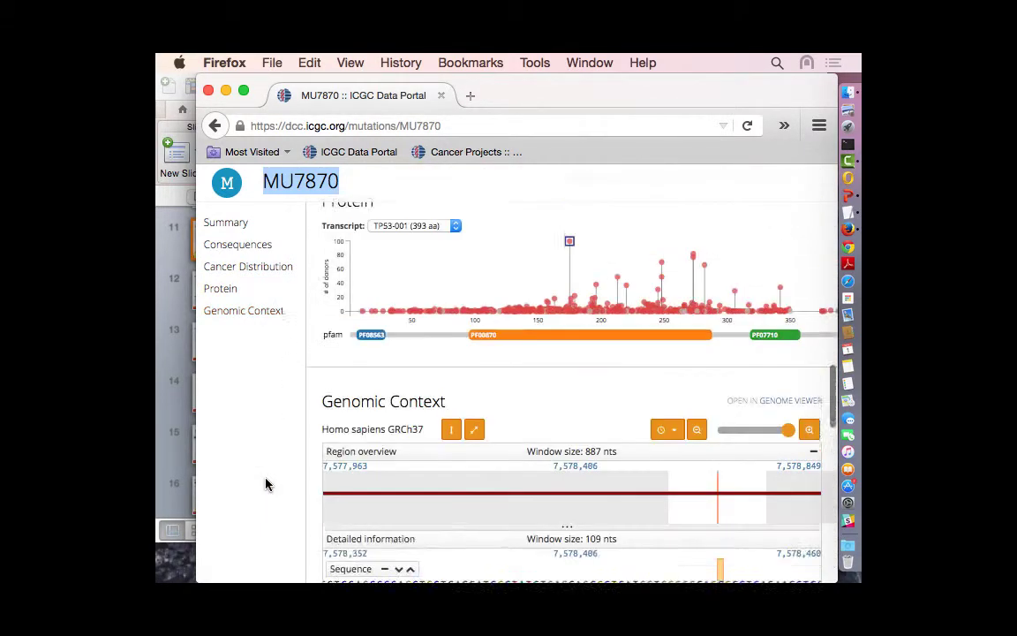
{"action": "scroll", "coordinate": [442, 442], "scroll_direction": "up", "scroll_amount": 1}
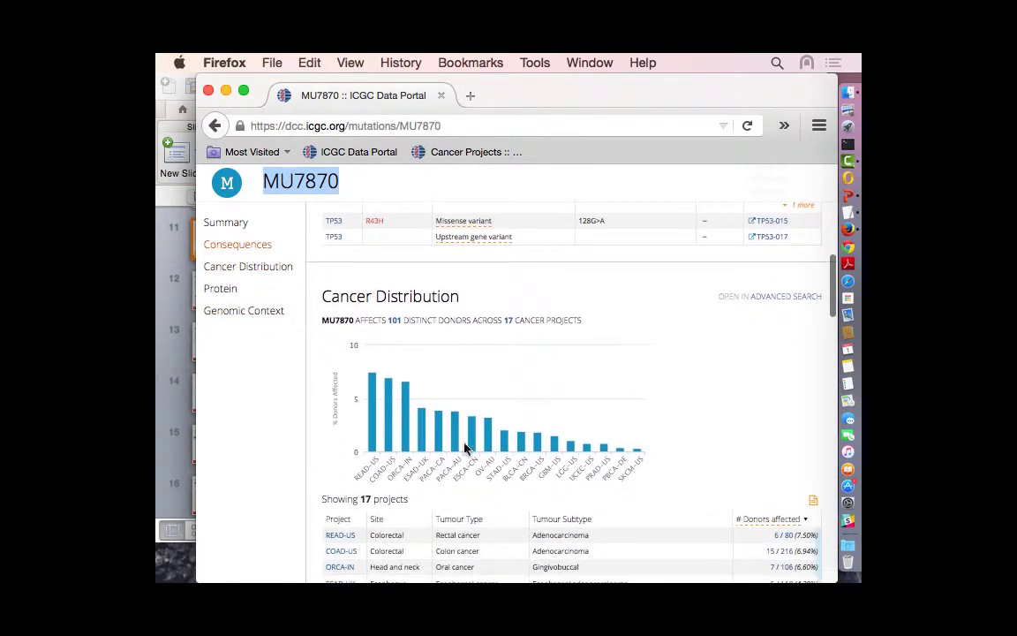
{"action": "scroll", "coordinate": [636, 402], "scroll_direction": "up", "scroll_amount": 2}
{"action": "scroll", "coordinate": [626, 368], "scroll_direction": "down", "scroll_amount": 4}
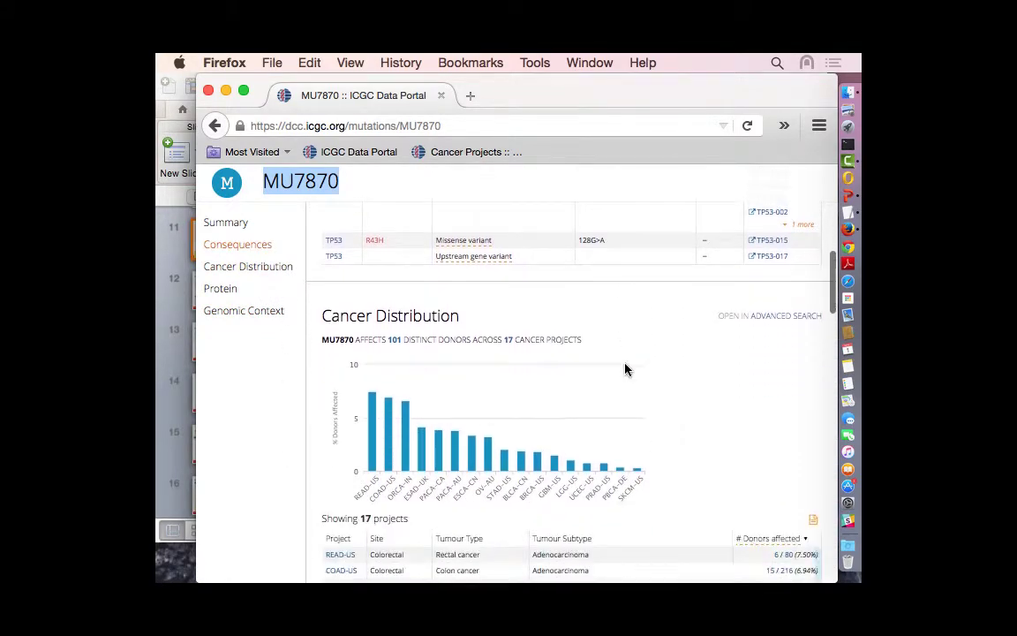
{"action": "scroll", "coordinate": [627, 369], "scroll_direction": "down", "scroll_amount": 1}
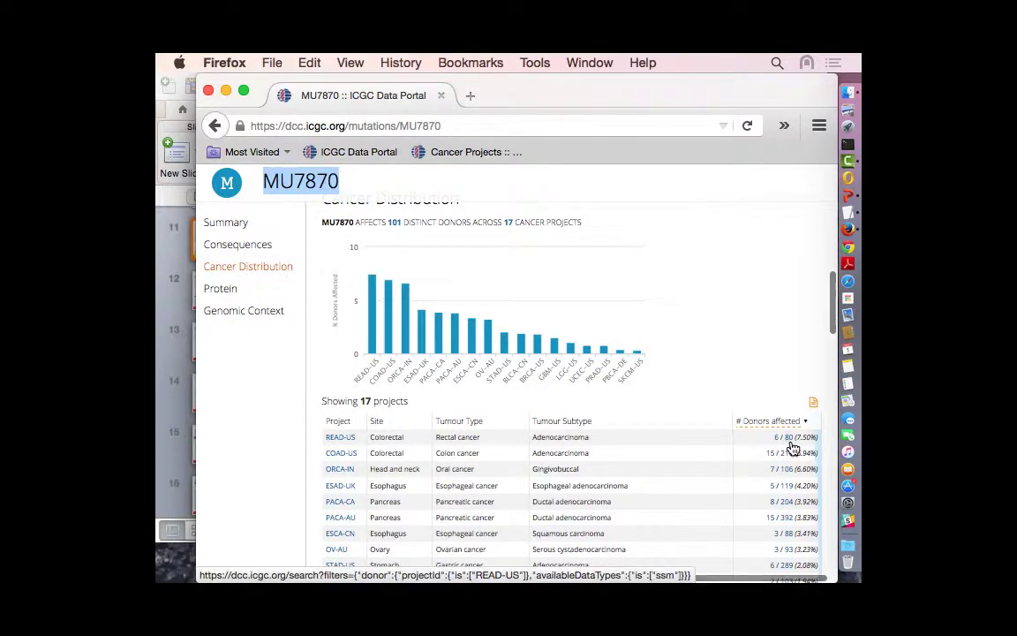
Open the Advanced Search list of the 101 donors carrying MU7870
{"action": "scroll", "coordinate": [639, 473], "scroll_direction": "up", "scroll_amount": 3}
{"action": "scroll", "coordinate": [639, 472], "scroll_direction": "up", "scroll_amount": 10}
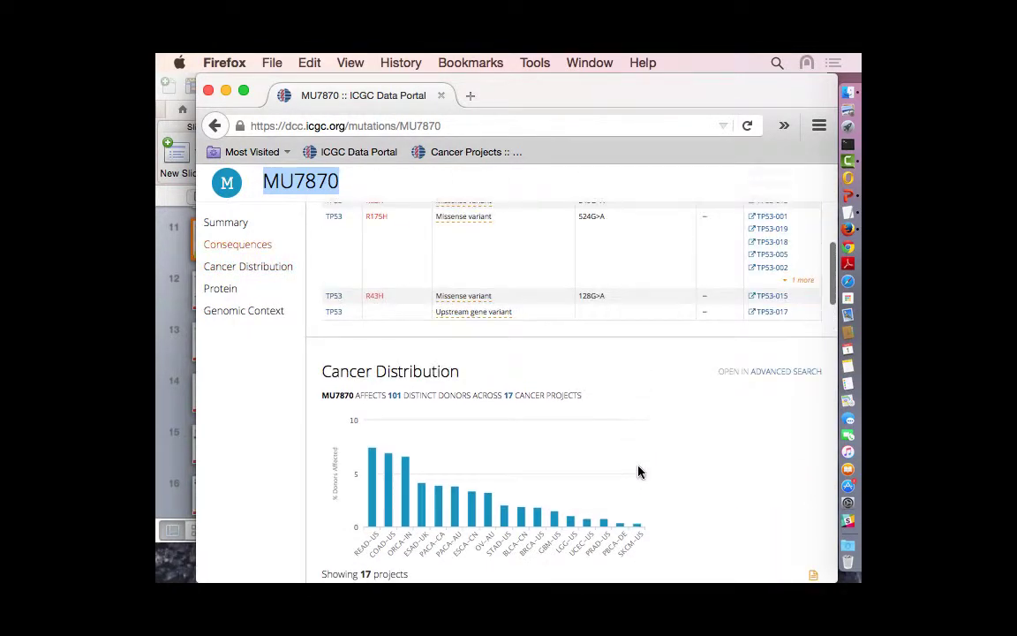
{"action": "scroll", "coordinate": [639, 472], "scroll_direction": "down", "scroll_amount": 8}
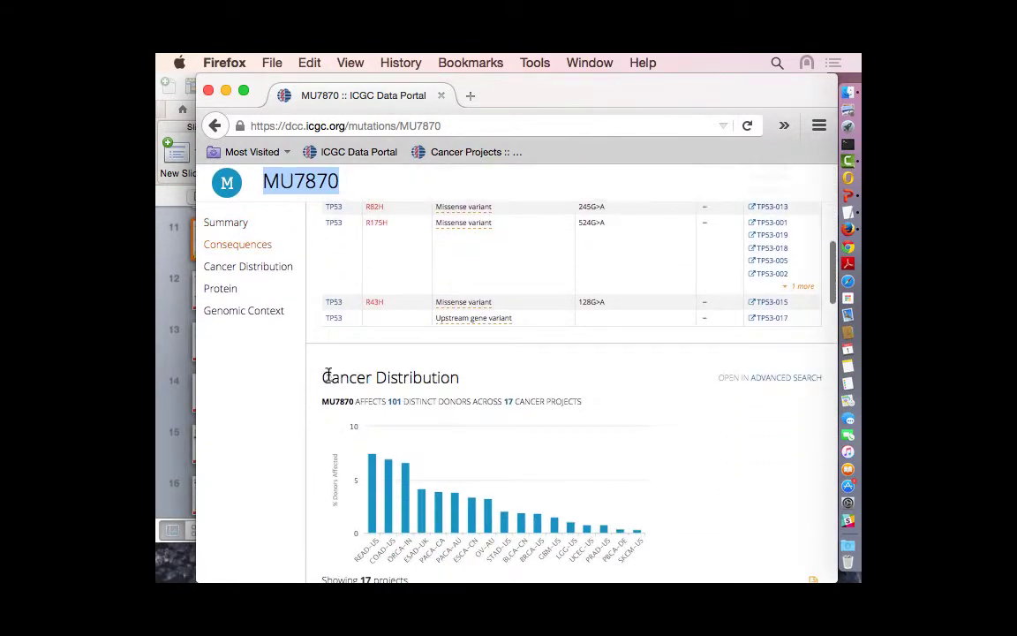
{"action": "left_click", "coordinate": [395, 402]}
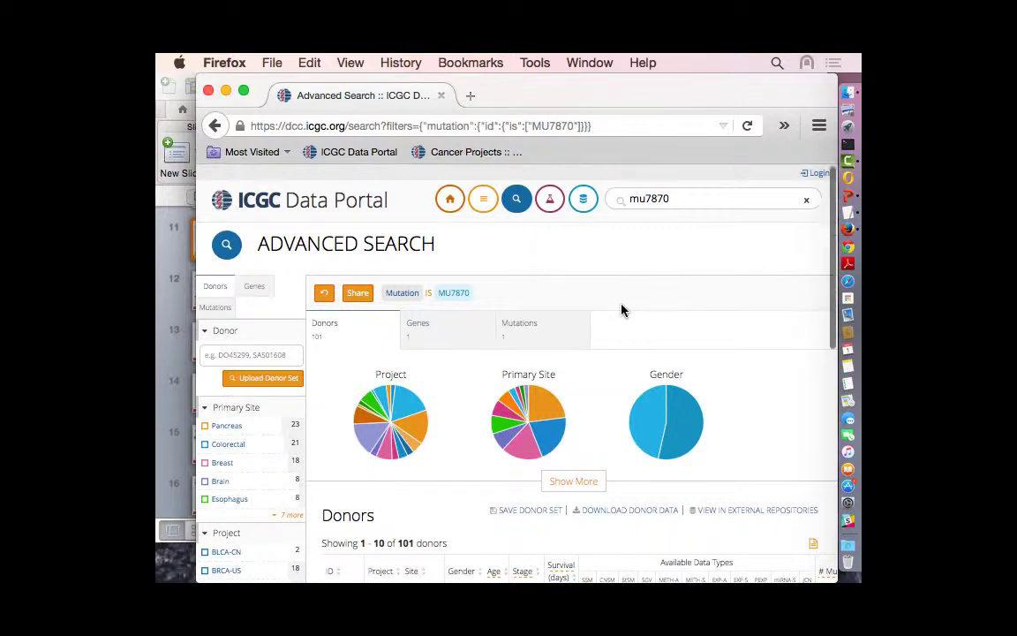
{"action": "scroll", "coordinate": [622, 309], "scroll_direction": "down", "scroll_amount": 1}
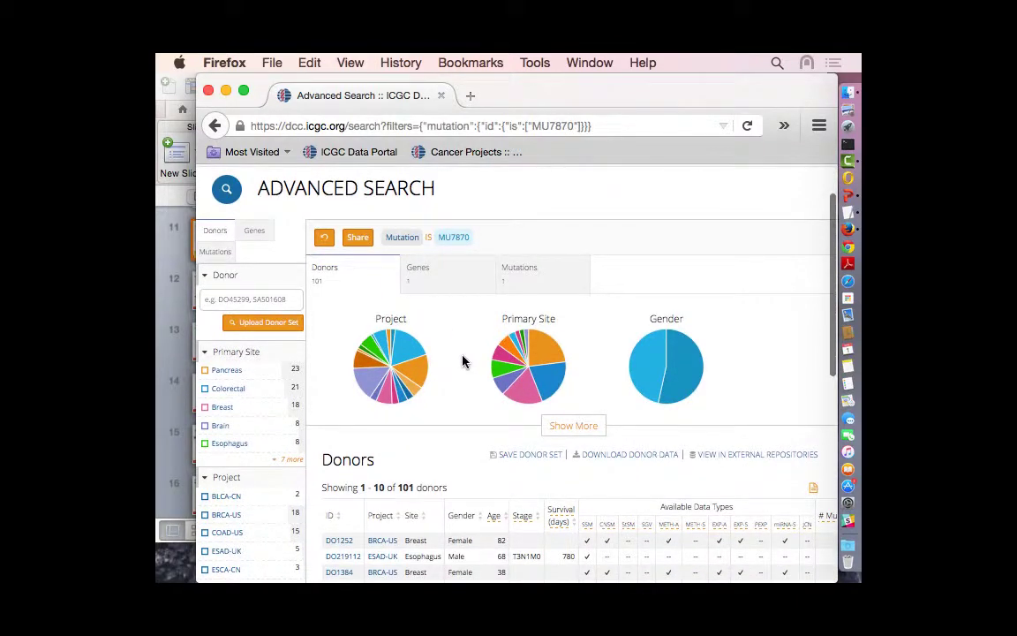
{"action": "scroll", "coordinate": [459, 355], "scroll_direction": "up", "scroll_amount": 1}
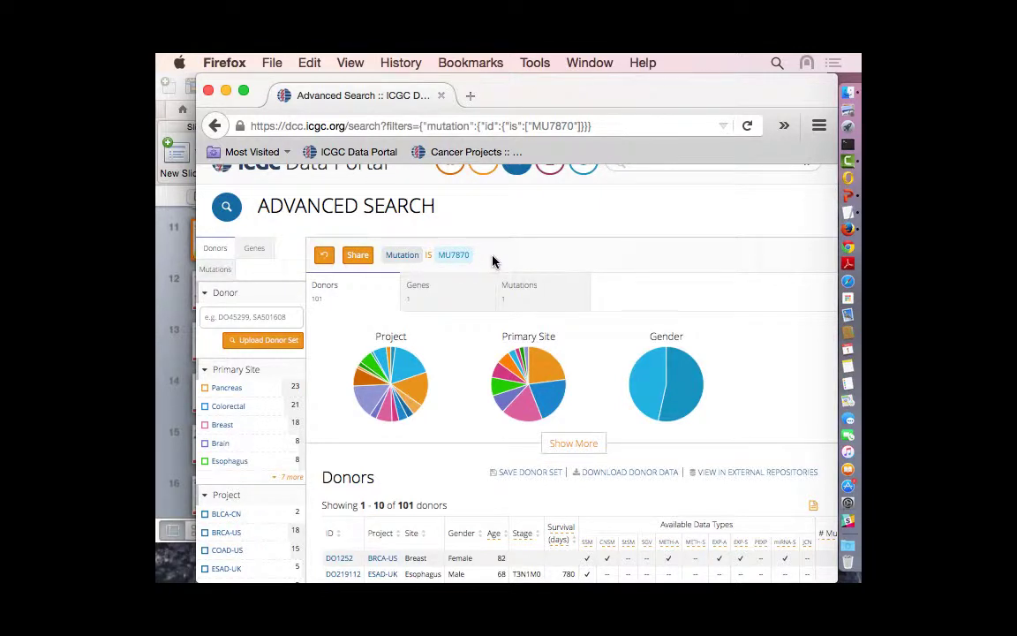
{"action": "scroll", "coordinate": [470, 397], "scroll_direction": "down", "scroll_amount": 2}
{"action": "scroll", "coordinate": [470, 399], "scroll_direction": "up", "scroll_amount": 3}
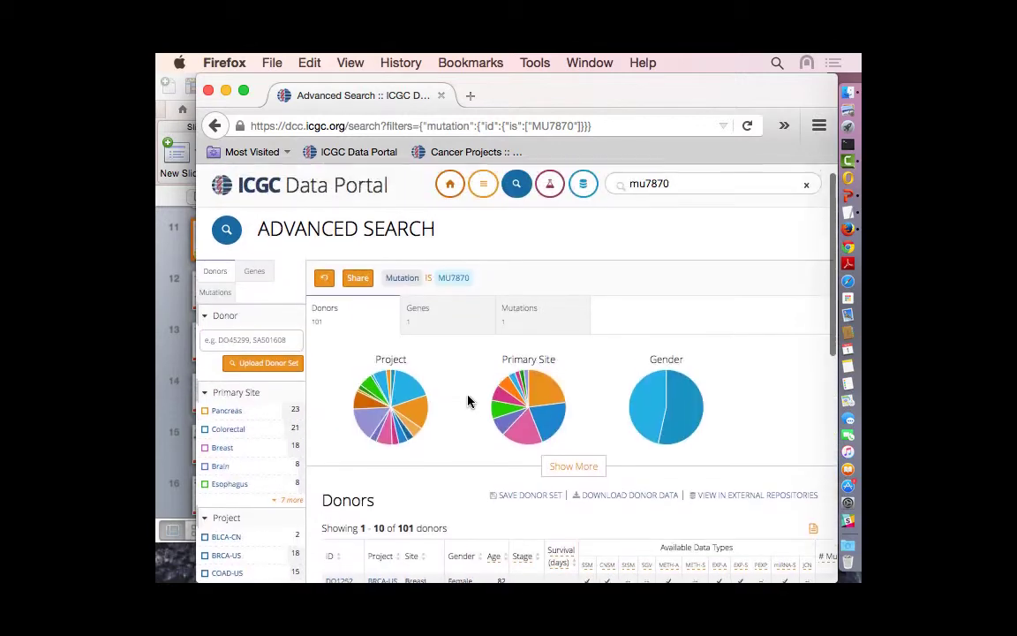
{"action": "scroll", "coordinate": [468, 399], "scroll_direction": "down", "scroll_amount": 5}
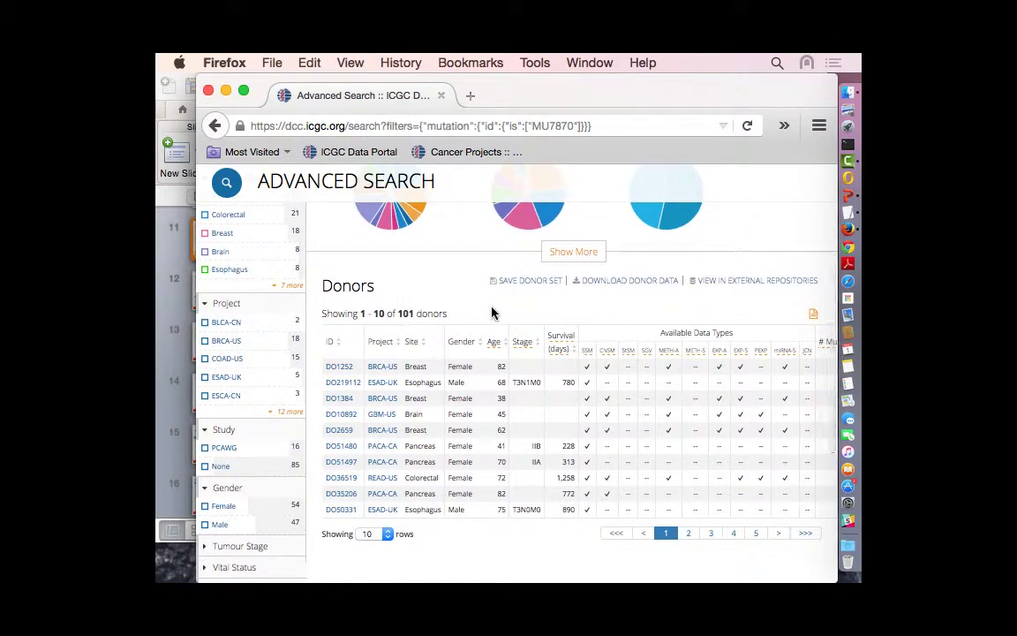
{"action": "scroll", "coordinate": [454, 415], "scroll_direction": "up", "scroll_amount": 5}
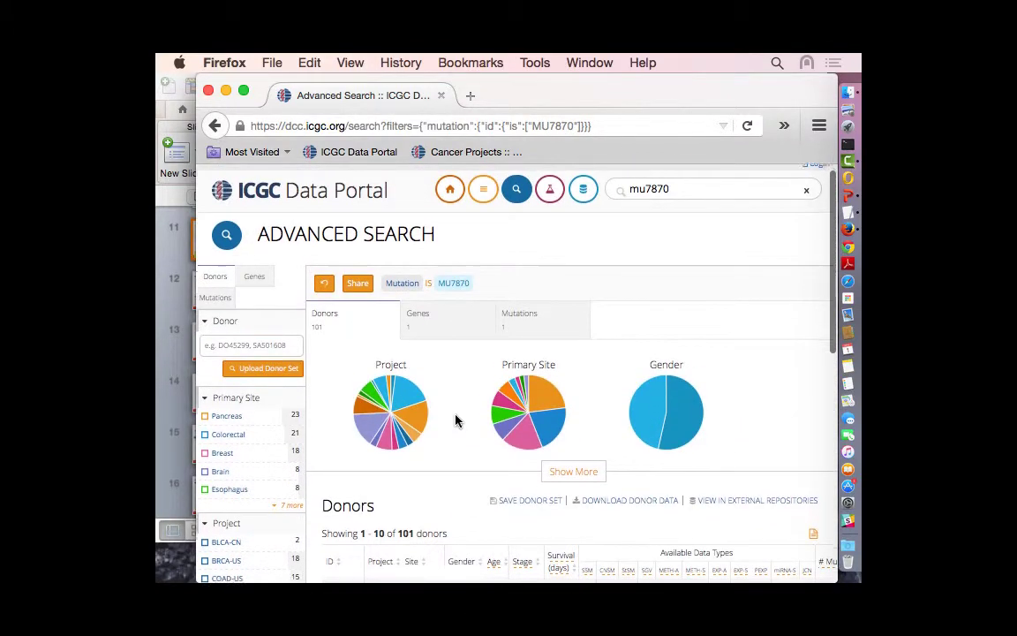
{"action": "scroll", "coordinate": [456, 420], "scroll_direction": "down", "scroll_amount": 1}
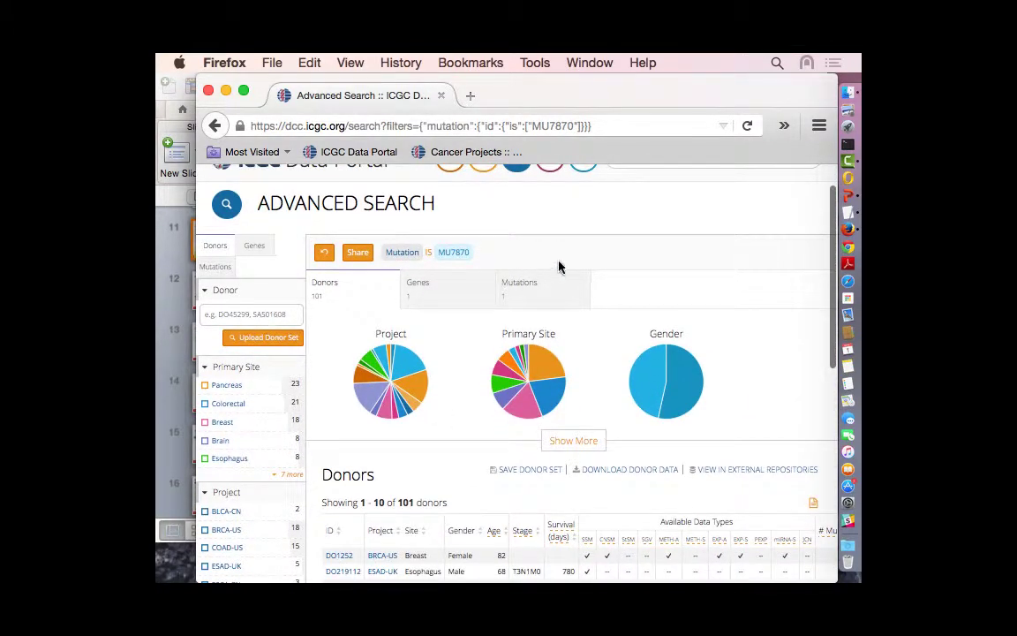
{"action": "scroll", "coordinate": [561, 266], "scroll_direction": "up", "scroll_amount": 1}
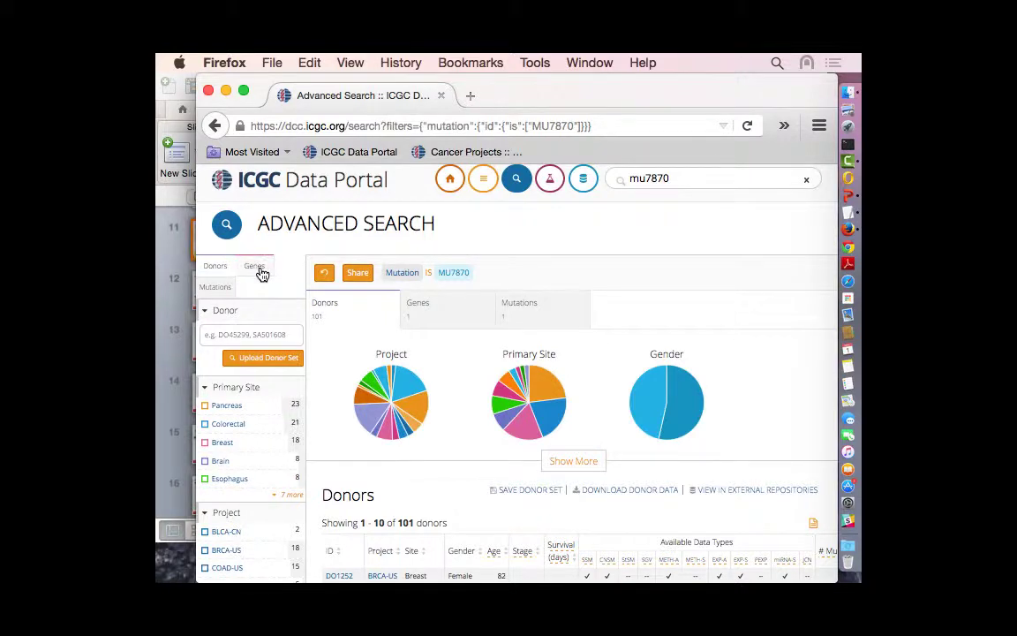
{"action": "left_click", "coordinate": [254, 273]}
{"action": "left_click", "coordinate": [219, 291]}
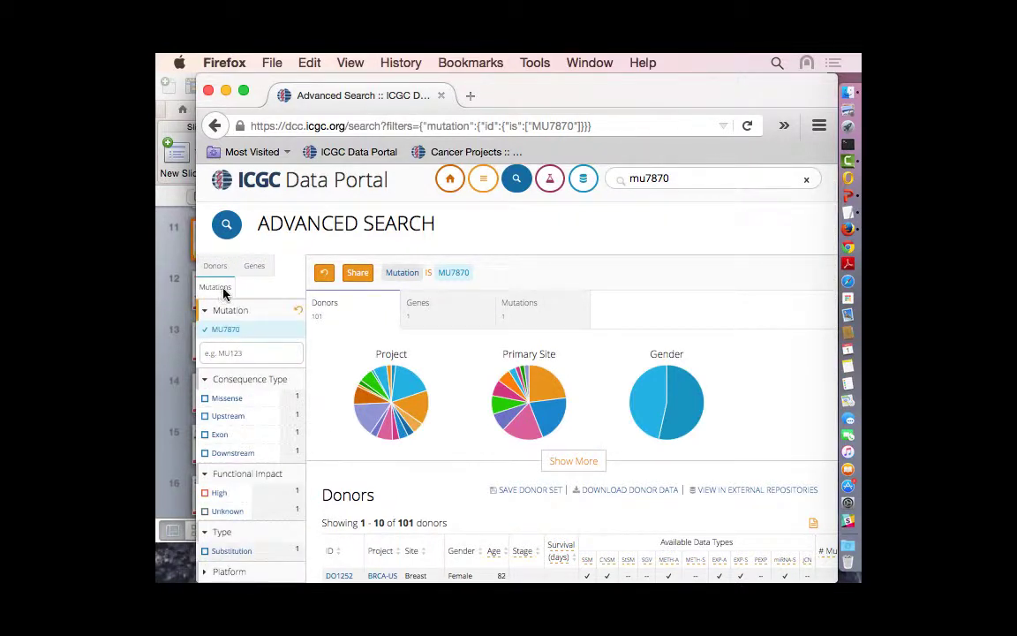
{"action": "left_click", "coordinate": [433, 314]}
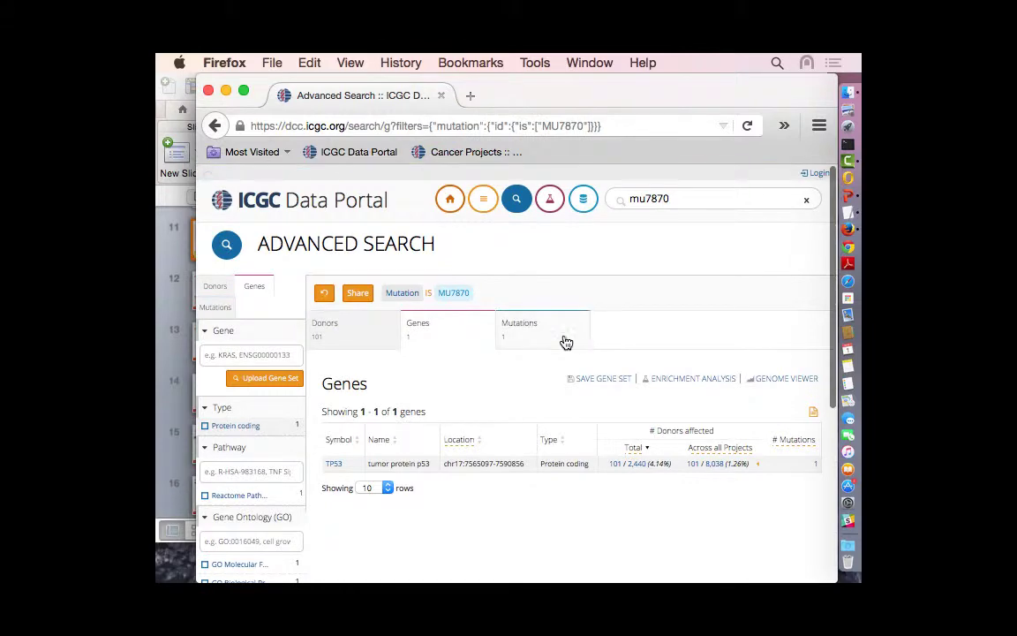
{"action": "left_click", "coordinate": [517, 325]}
{"action": "left_click", "coordinate": [330, 337]}
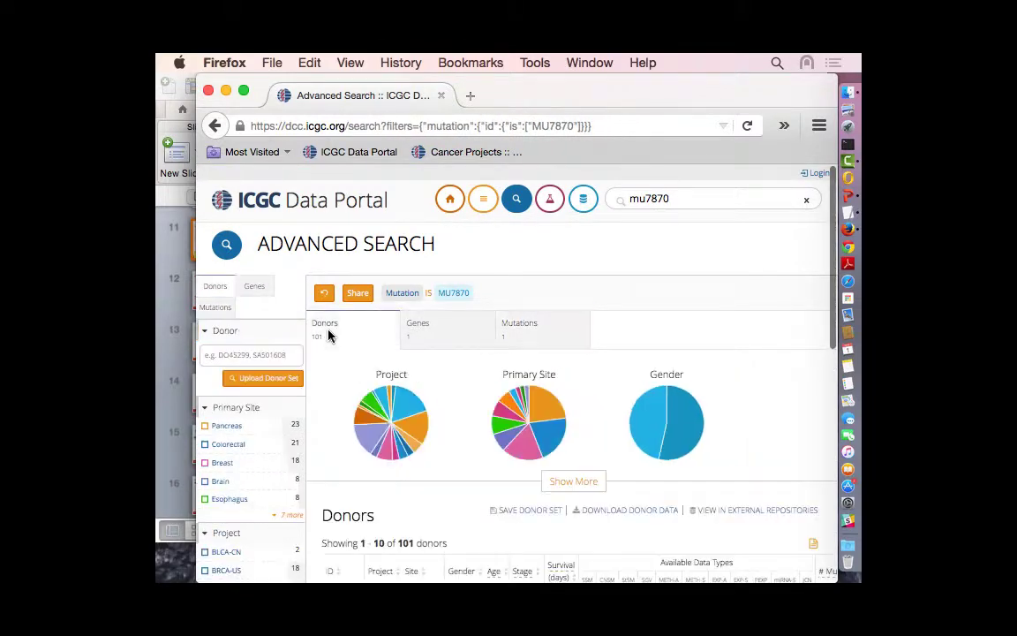
{"action": "scroll", "coordinate": [332, 459], "scroll_direction": "down", "scroll_amount": 2}
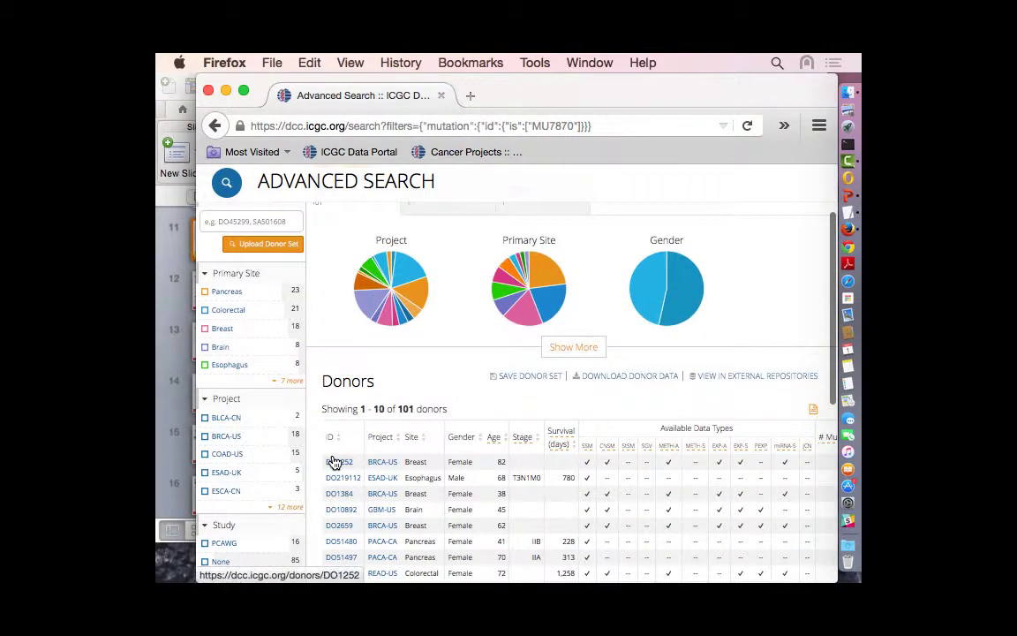
{"action": "scroll", "coordinate": [269, 378], "scroll_direction": "up", "scroll_amount": 3}
{"action": "scroll", "coordinate": [269, 378], "scroll_direction": "down", "scroll_amount": 1}
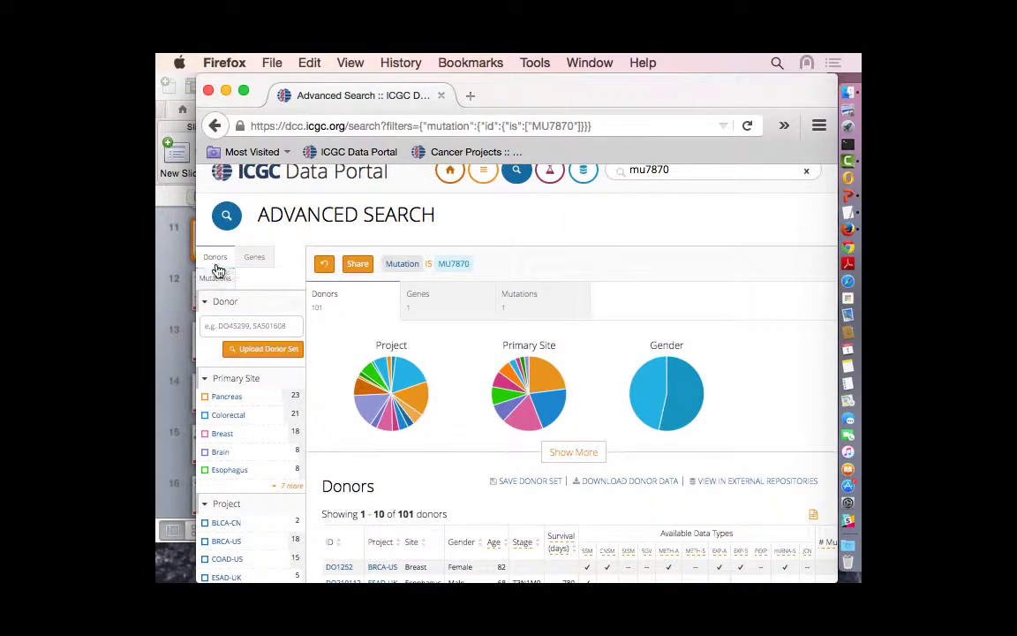
{"action": "scroll", "coordinate": [257, 439], "scroll_direction": "down", "scroll_amount": 5}
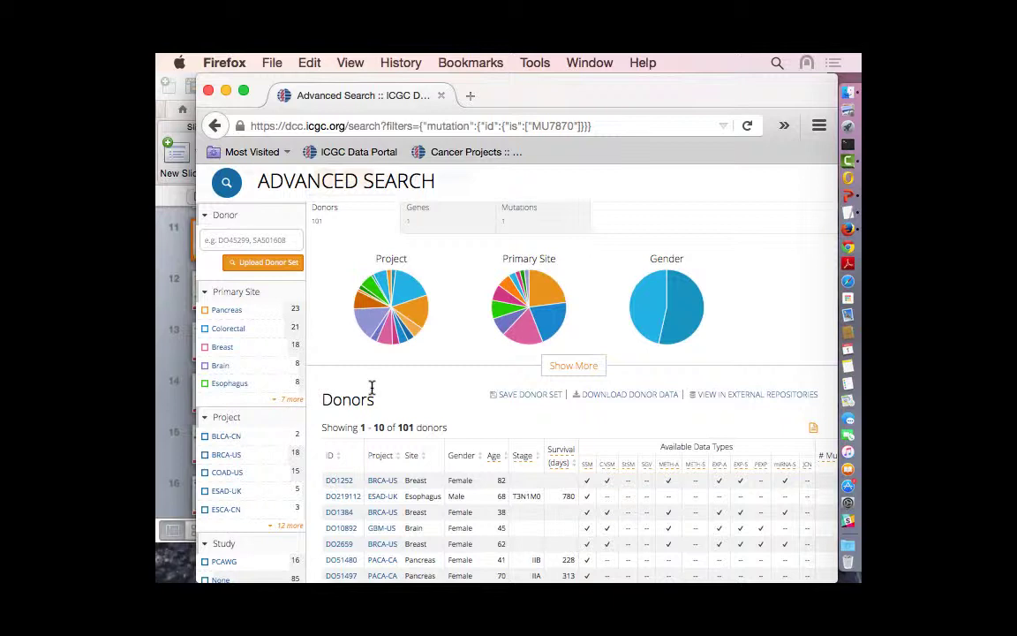
{"action": "scroll", "coordinate": [372, 388], "scroll_direction": "down", "scroll_amount": 3}
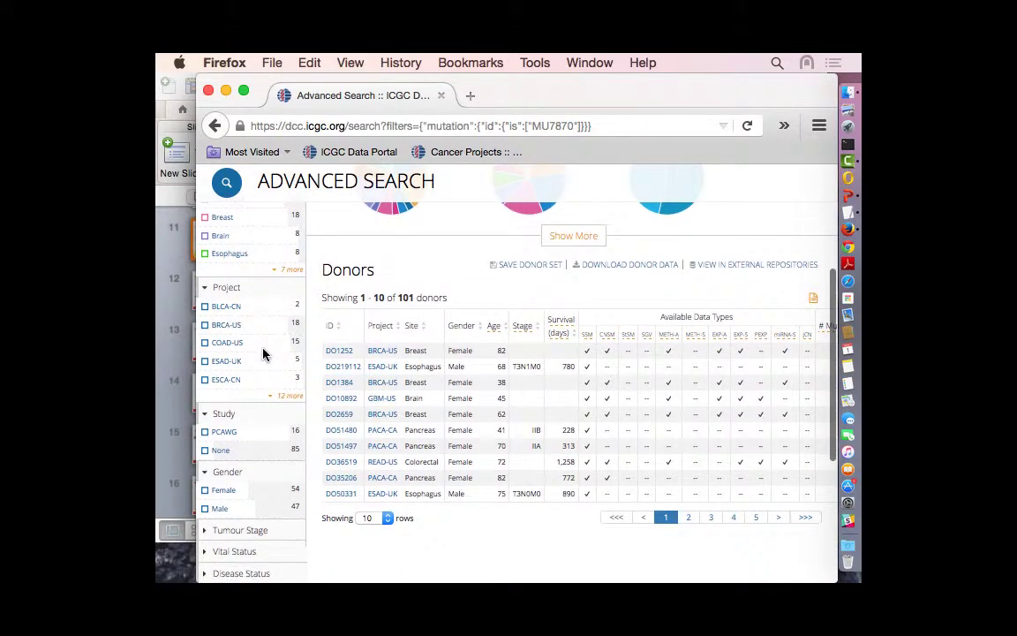
{"action": "scroll", "coordinate": [263, 354], "scroll_direction": "down", "scroll_amount": 2}
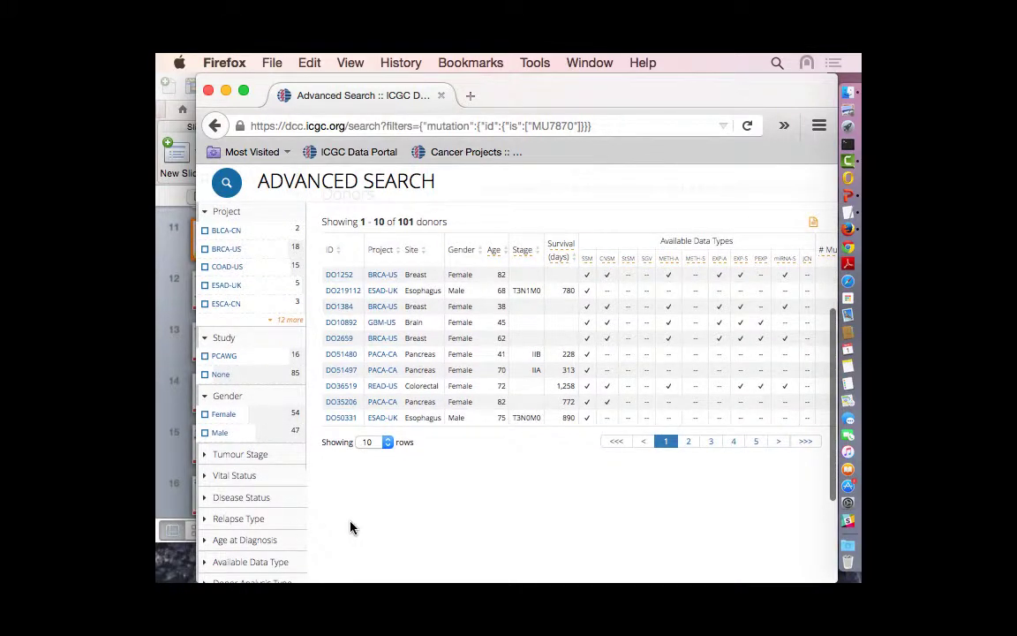
{"action": "scroll", "coordinate": [349, 526], "scroll_direction": "down", "scroll_amount": 1}
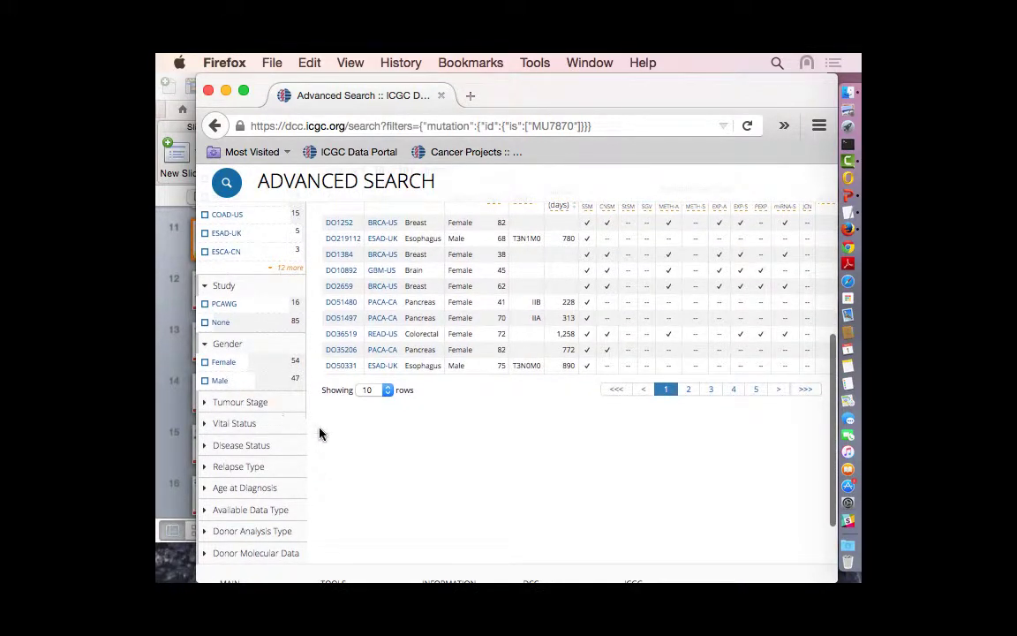
{"action": "scroll", "coordinate": [319, 434], "scroll_direction": "up", "scroll_amount": 1}
{"action": "scroll", "coordinate": [358, 461], "scroll_direction": "up", "scroll_amount": 2}
{"action": "scroll", "coordinate": [361, 461], "scroll_direction": "down", "scroll_amount": 3}
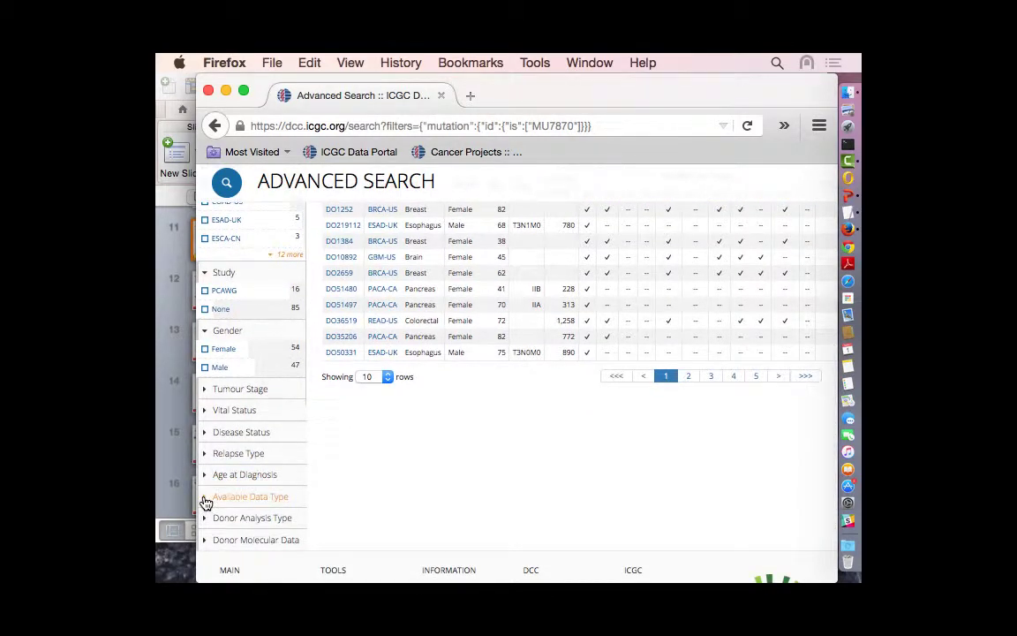
Filter the MU7870 donors by Available Data Type to miRNA-S
{"action": "left_click", "coordinate": [205, 501]}
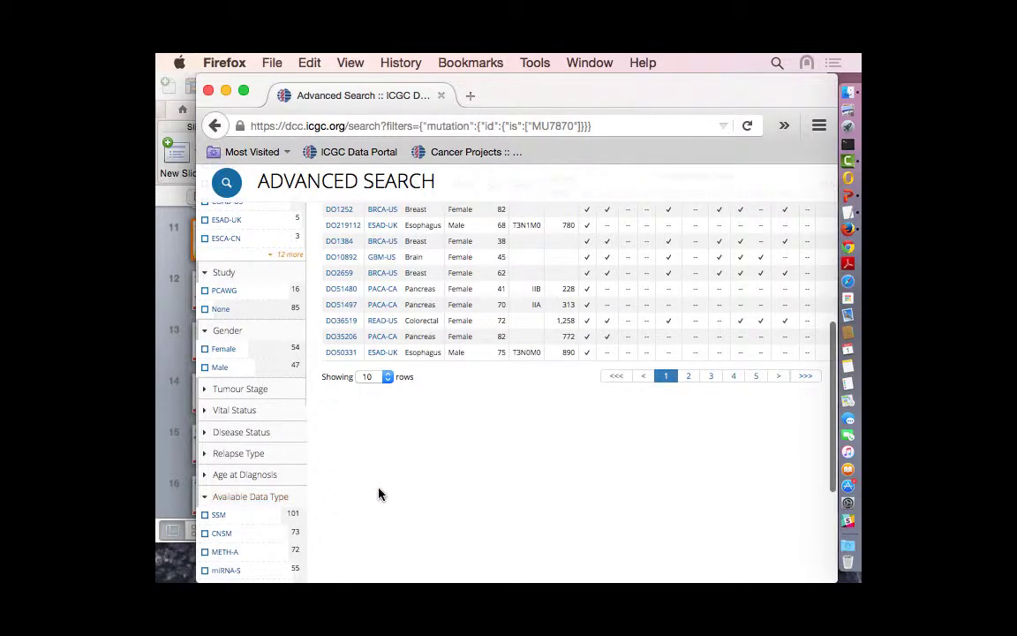
{"action": "scroll", "coordinate": [379, 493], "scroll_direction": "up", "scroll_amount": 3}
{"action": "scroll", "coordinate": [379, 493], "scroll_direction": "down", "scroll_amount": 3}
{"action": "scroll", "coordinate": [379, 493], "scroll_direction": "down", "scroll_amount": 3}
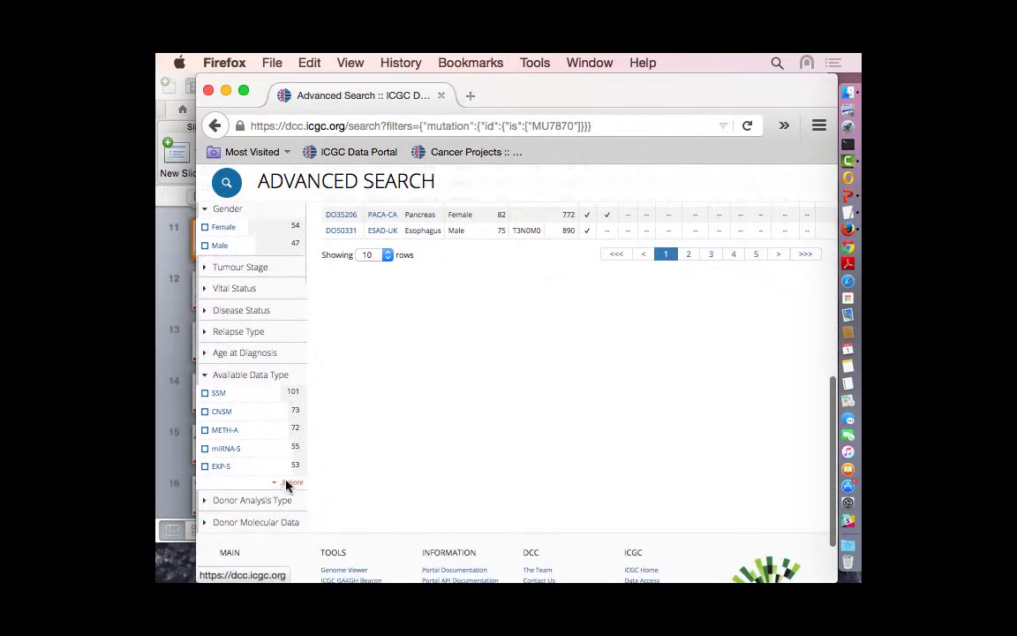
{"action": "left_click", "coordinate": [286, 486]}
{"action": "scroll", "coordinate": [353, 484], "scroll_direction": "down", "scroll_amount": 1}
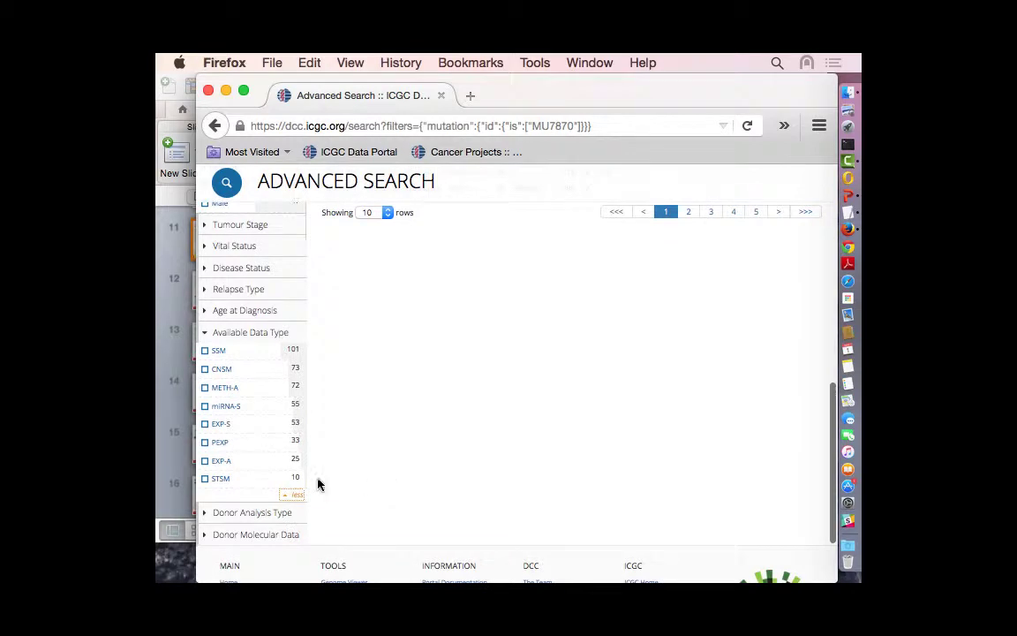
{"action": "left_click", "coordinate": [221, 407]}
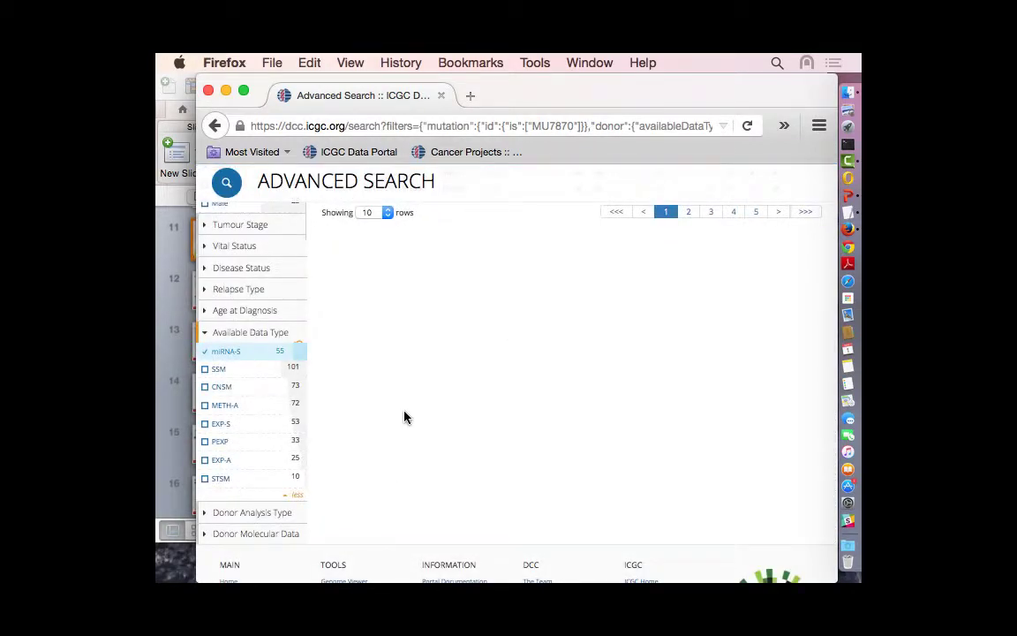
Add a Breast primary site filter, leaving 18 BRCA-US donors
{"action": "scroll", "coordinate": [404, 417], "scroll_direction": "up", "scroll_amount": 10}
{"action": "scroll", "coordinate": [404, 417], "scroll_direction": "up", "scroll_amount": 5}
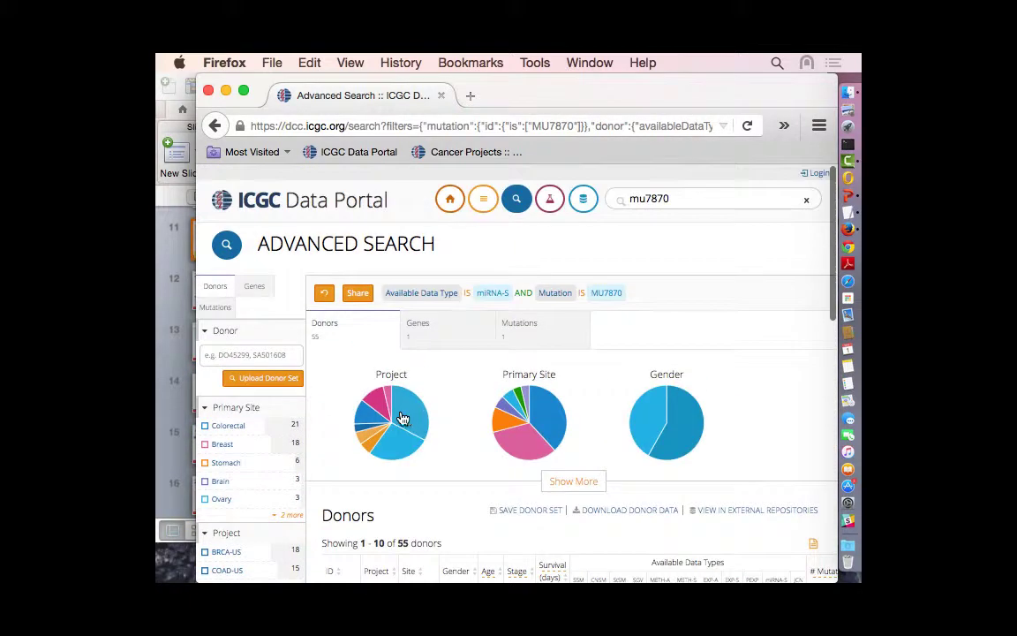
{"action": "scroll", "coordinate": [333, 436], "scroll_direction": "down", "scroll_amount": 2}
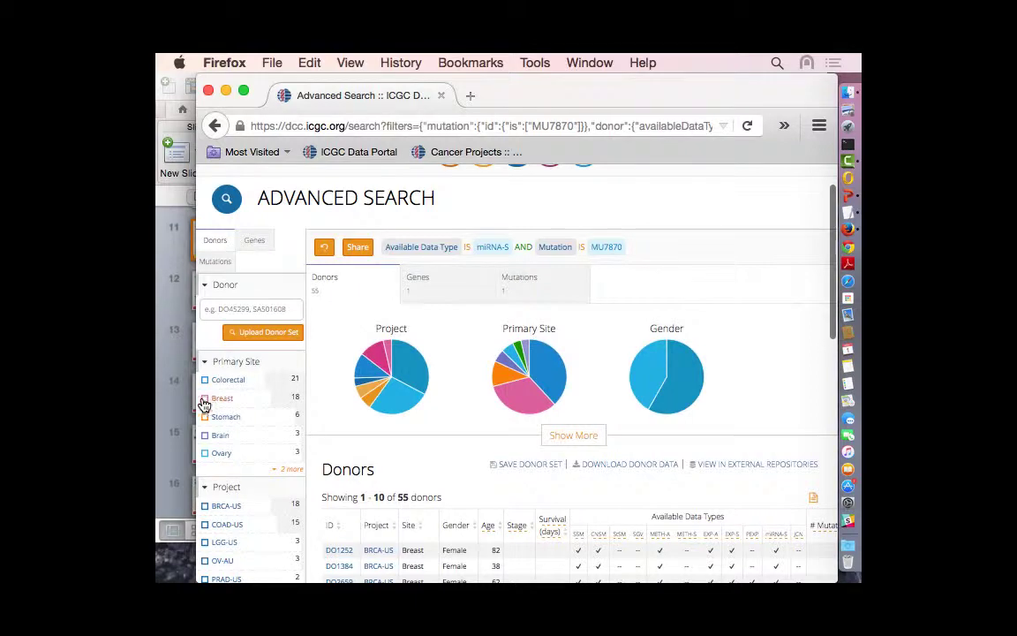
{"action": "left_click", "coordinate": [206, 400]}
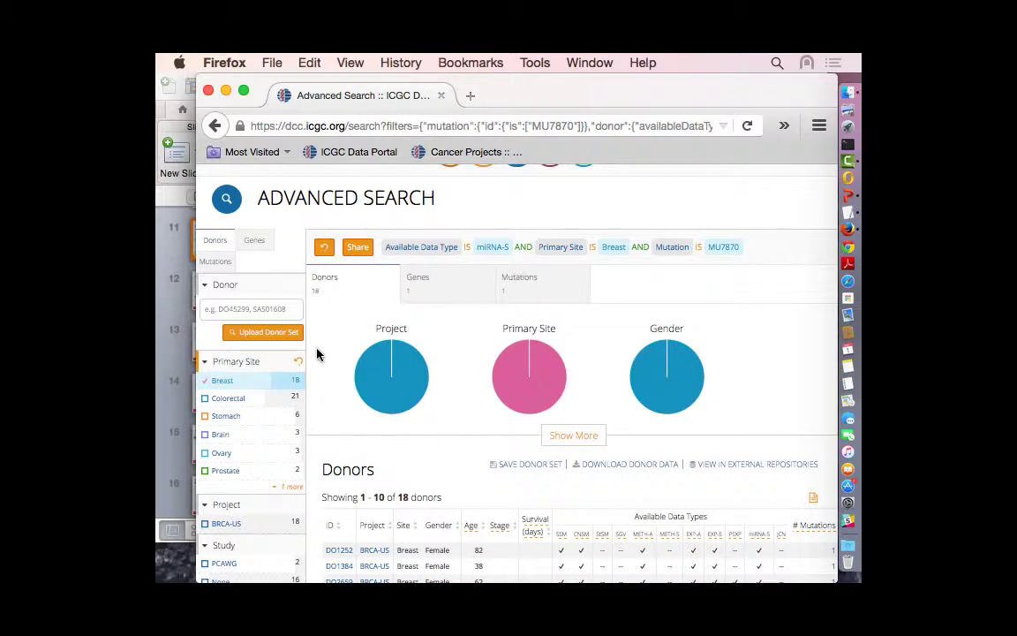
{"action": "scroll", "coordinate": [484, 451], "scroll_direction": "down", "scroll_amount": 2}
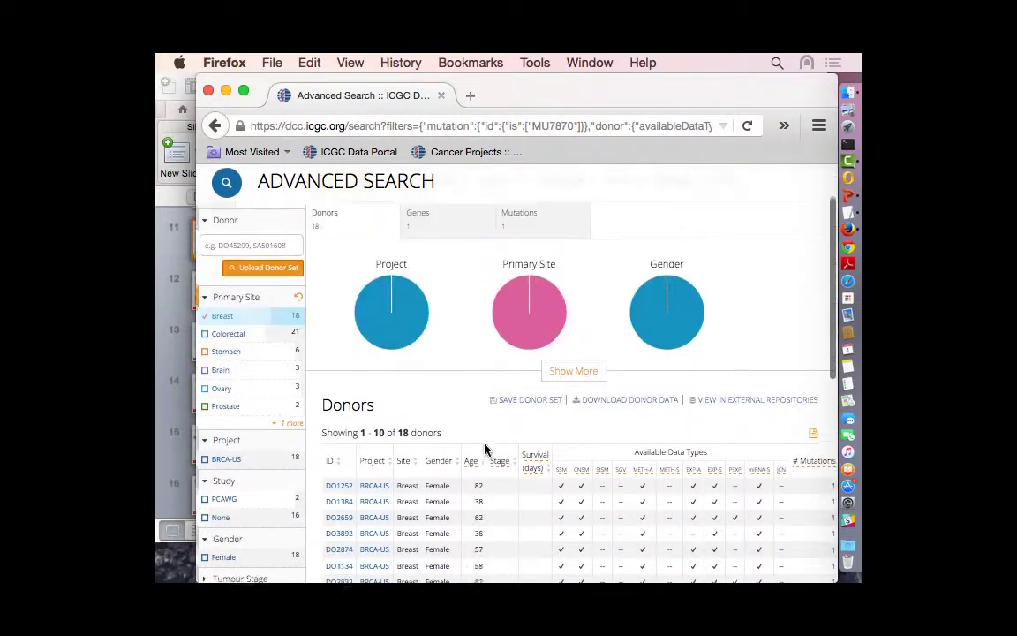
{"action": "scroll", "coordinate": [484, 448], "scroll_direction": "up", "scroll_amount": 1}
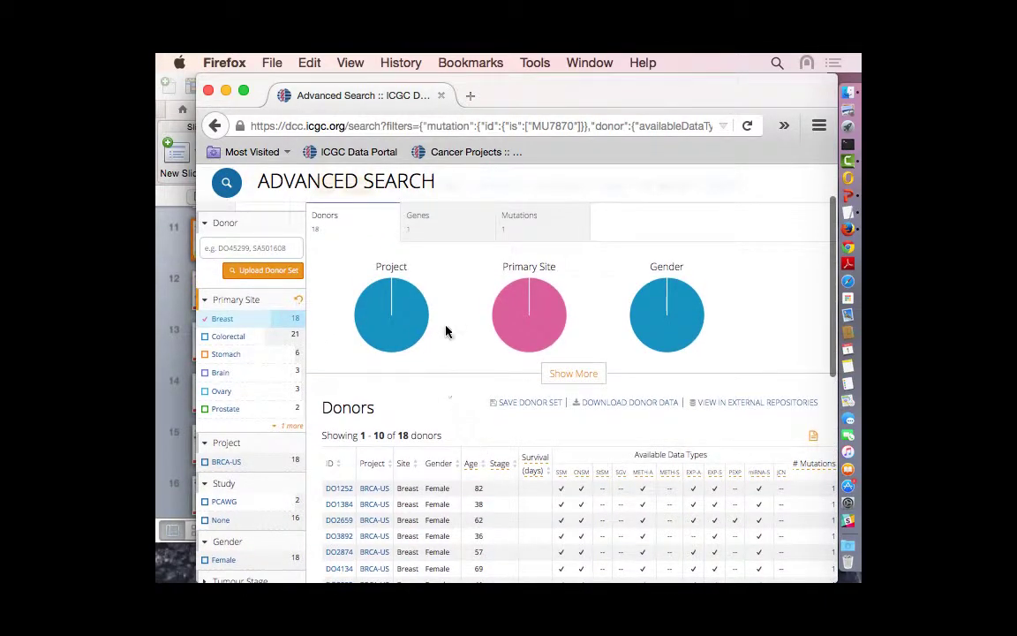
{"action": "scroll", "coordinate": [446, 332], "scroll_direction": "up", "scroll_amount": 3}
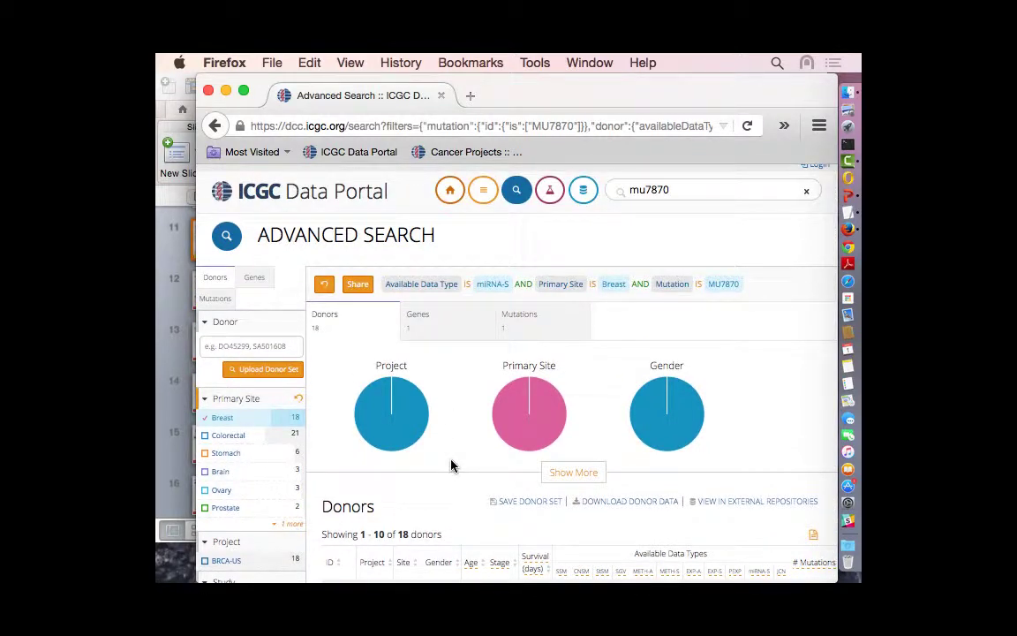
{"action": "scroll", "coordinate": [451, 465], "scroll_direction": "down", "scroll_amount": 5}
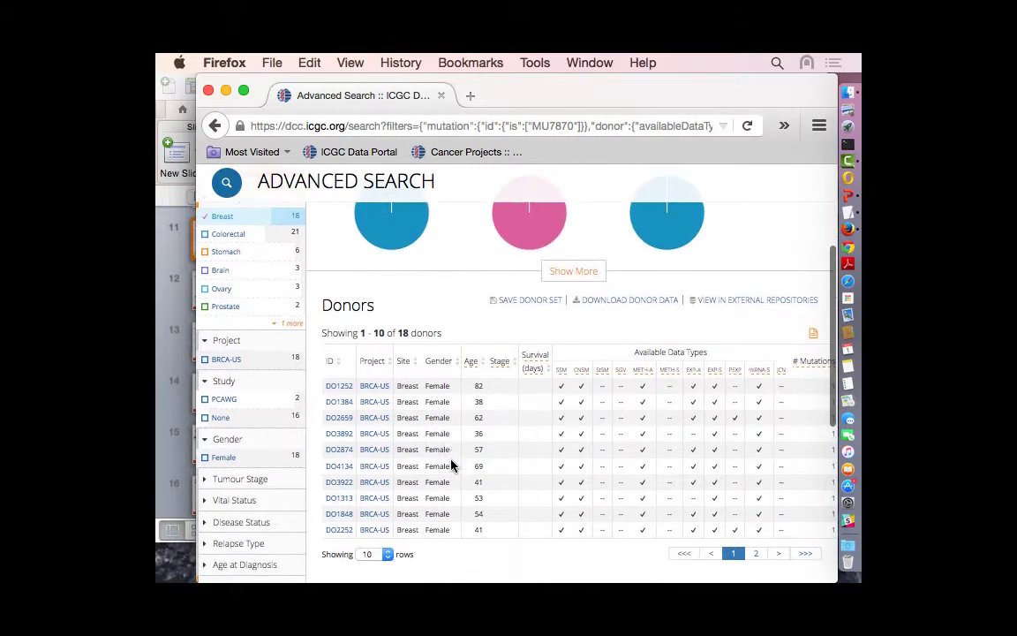
{"action": "scroll", "coordinate": [256, 489], "scroll_direction": "down", "scroll_amount": 1}
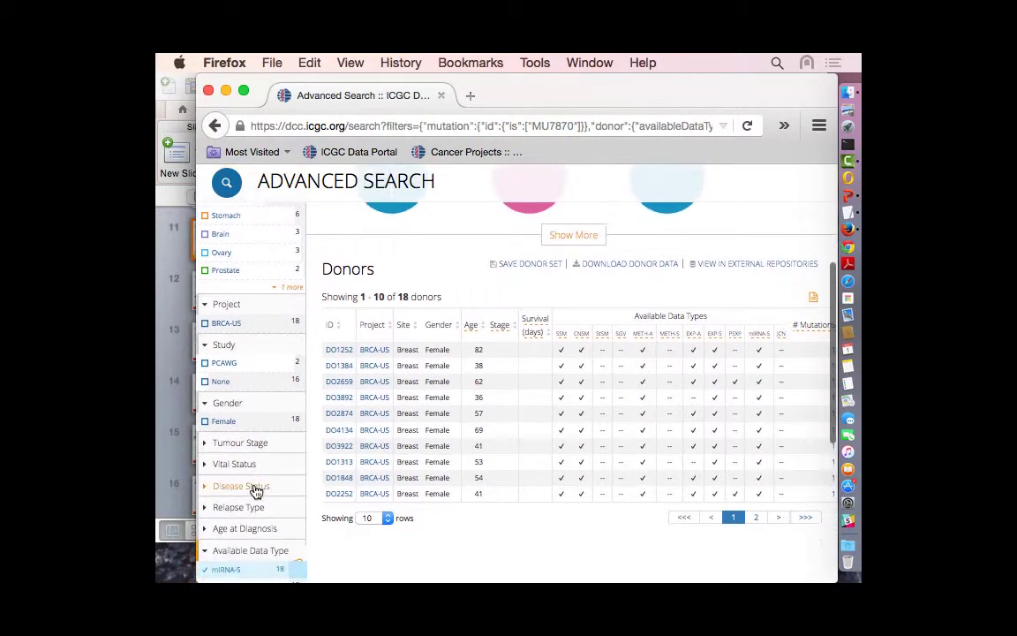
{"action": "left_click", "coordinate": [207, 468]}
{"action": "scroll", "coordinate": [212, 459], "scroll_direction": "down", "scroll_amount": 1}
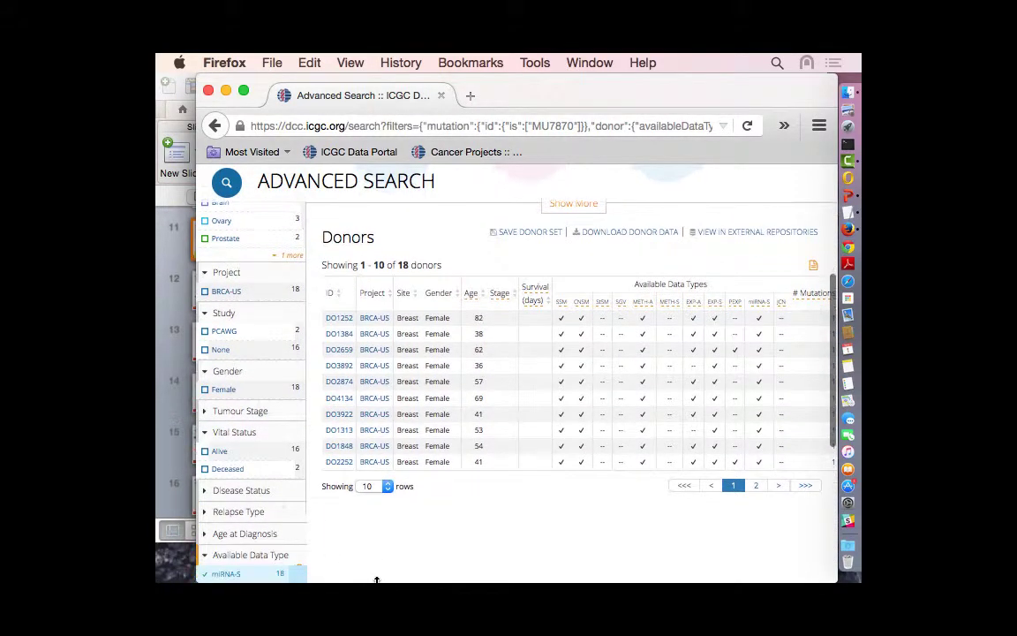
{"action": "left_click", "coordinate": [208, 473]}
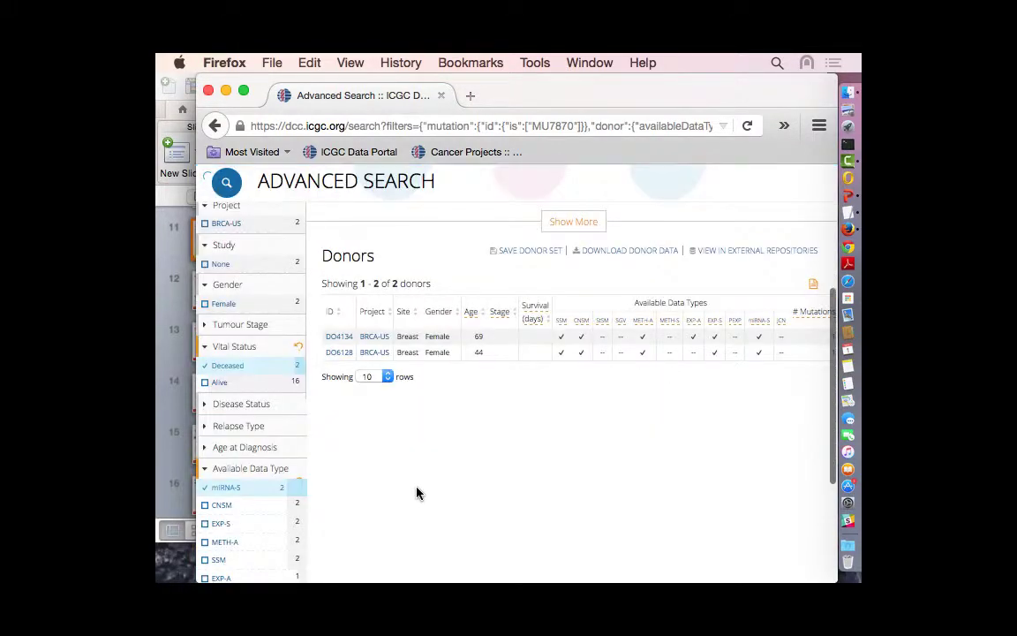
{"action": "scroll", "coordinate": [418, 493], "scroll_direction": "up", "scroll_amount": 5}
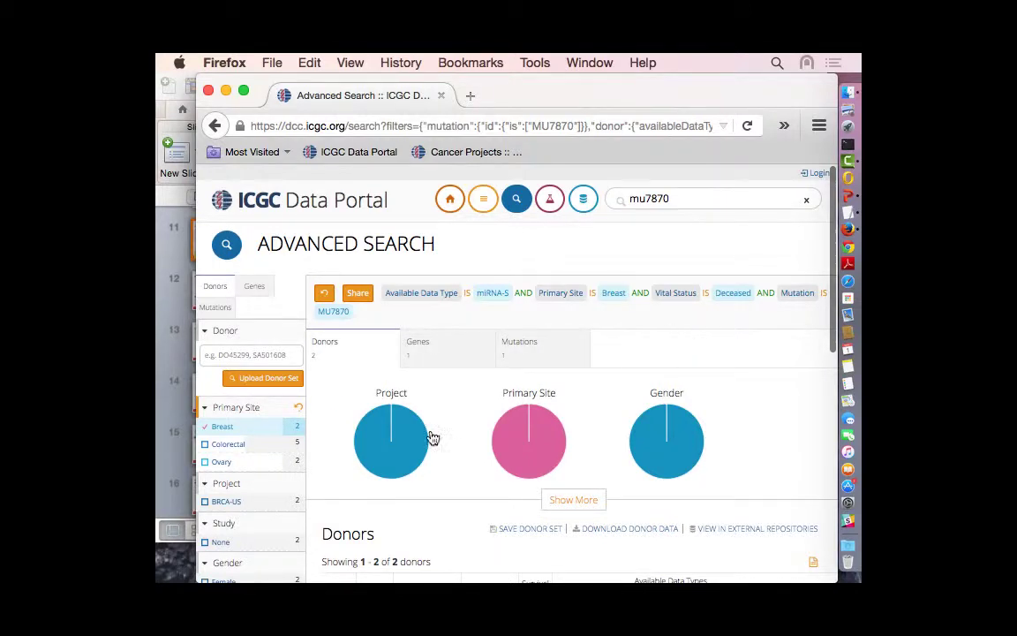
{"action": "scroll", "coordinate": [258, 494], "scroll_direction": "down", "scroll_amount": 3}
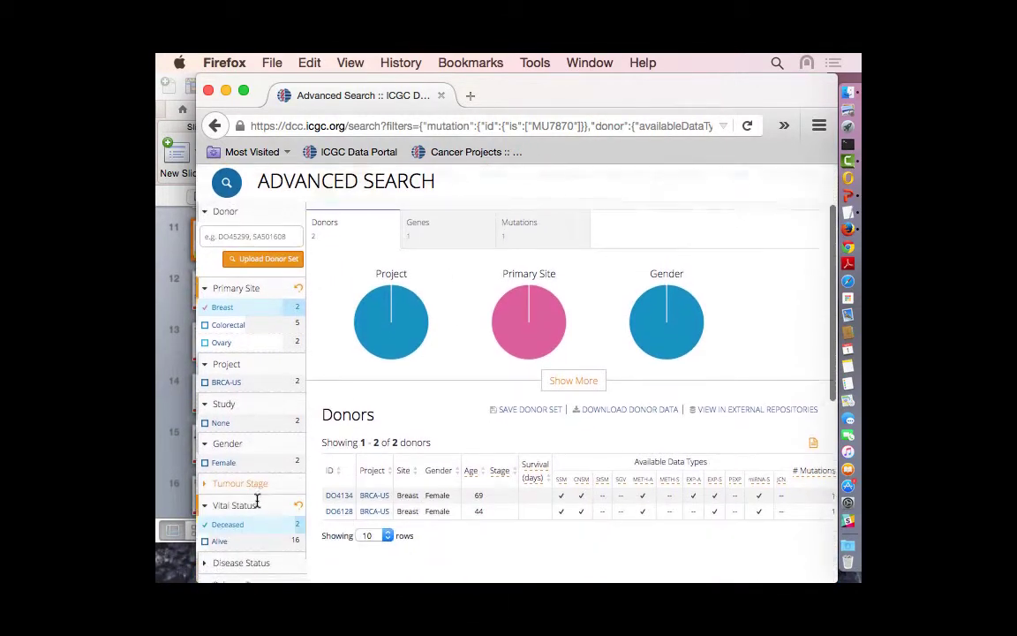
{"action": "scroll", "coordinate": [415, 477], "scroll_direction": "up", "scroll_amount": 3}
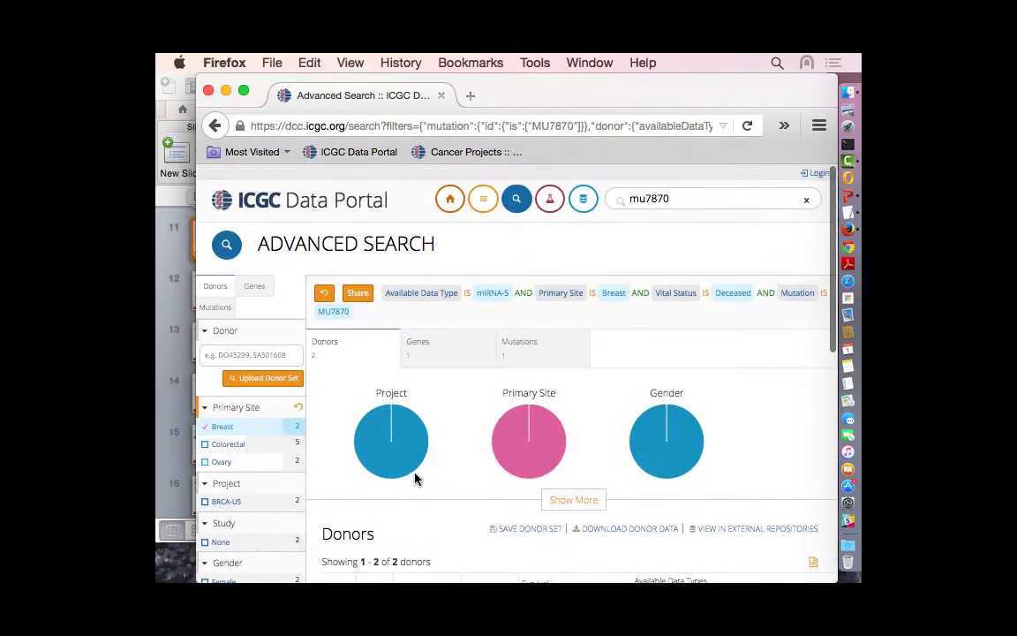
{"action": "left_click", "coordinate": [731, 293]}
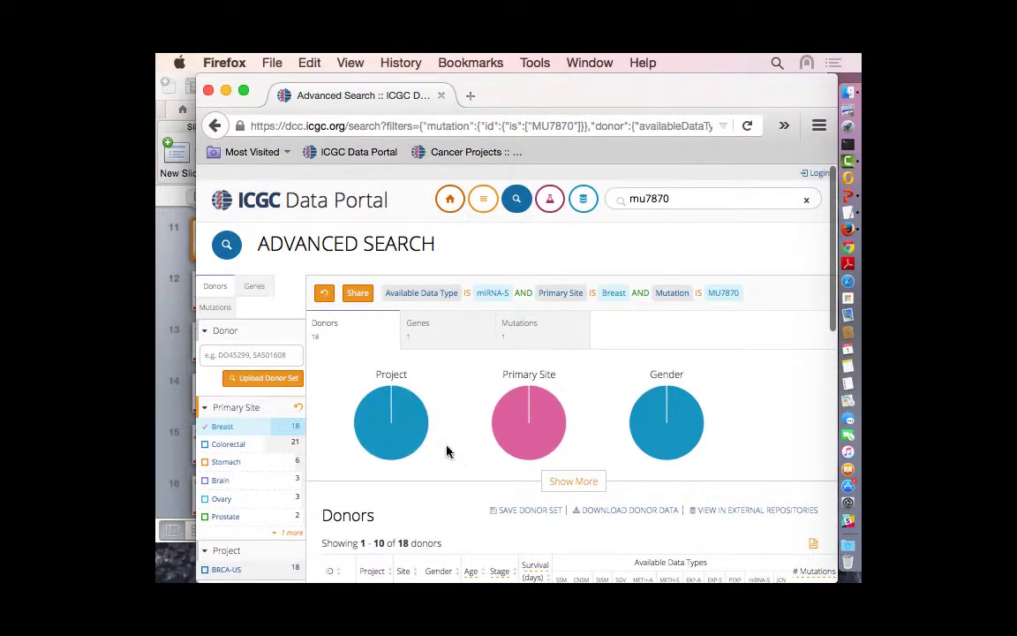
{"action": "scroll", "coordinate": [447, 449], "scroll_direction": "down", "scroll_amount": 3}
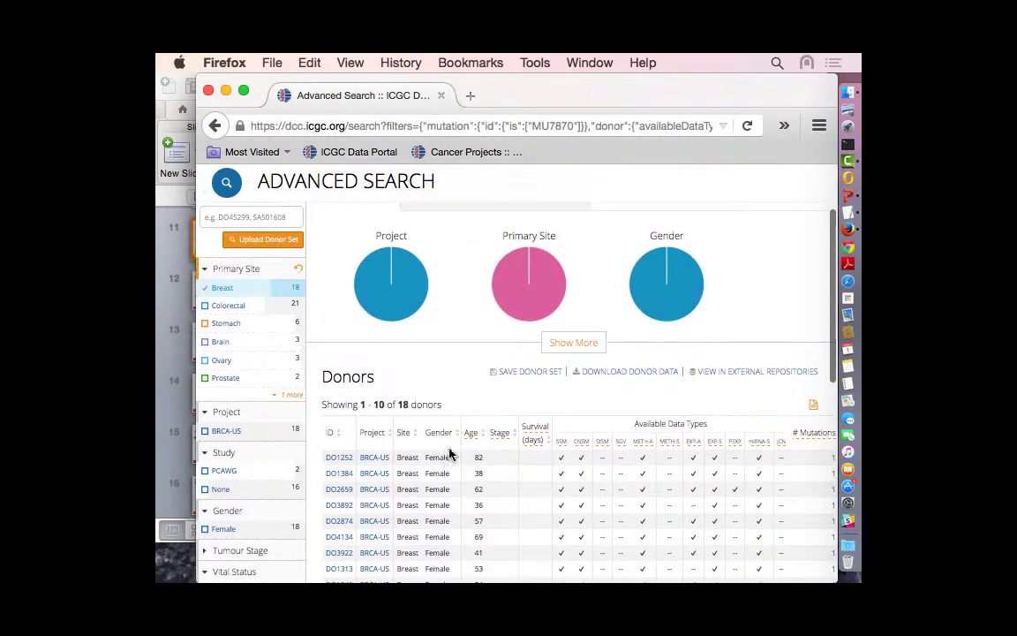
{"action": "scroll", "coordinate": [456, 389], "scroll_direction": "up", "scroll_amount": 2}
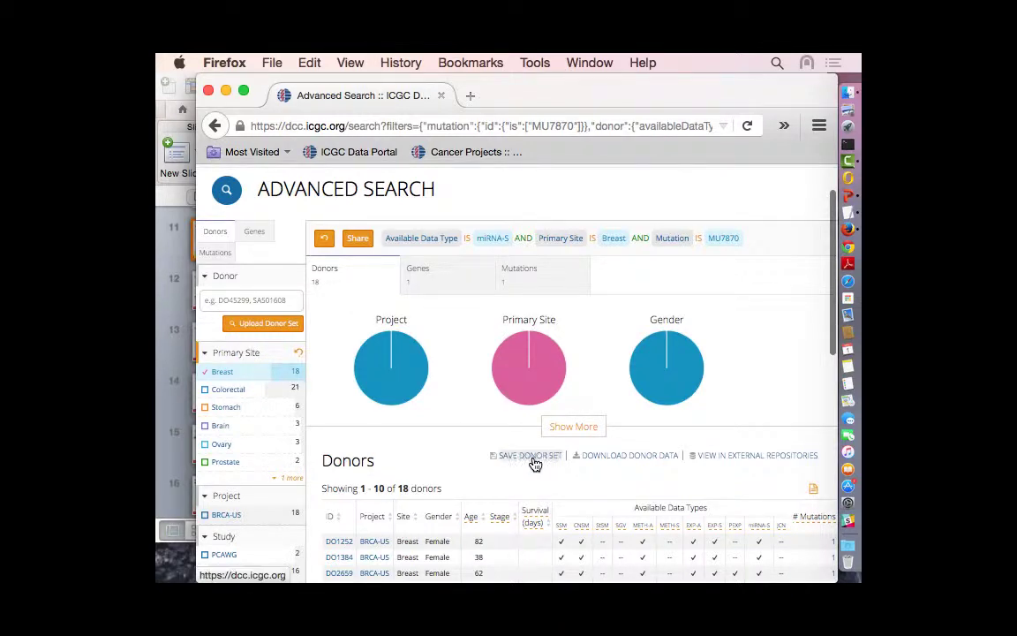
Submit a Clinical data download for the 18 filtered donors
{"action": "left_click", "coordinate": [627, 455]}
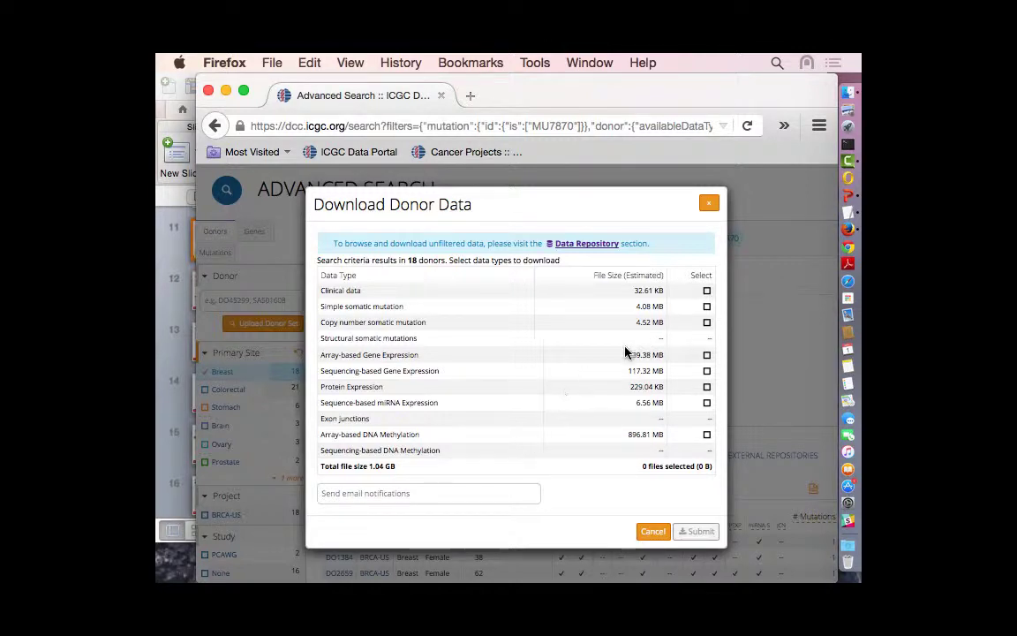
{"action": "left_click", "coordinate": [708, 292]}
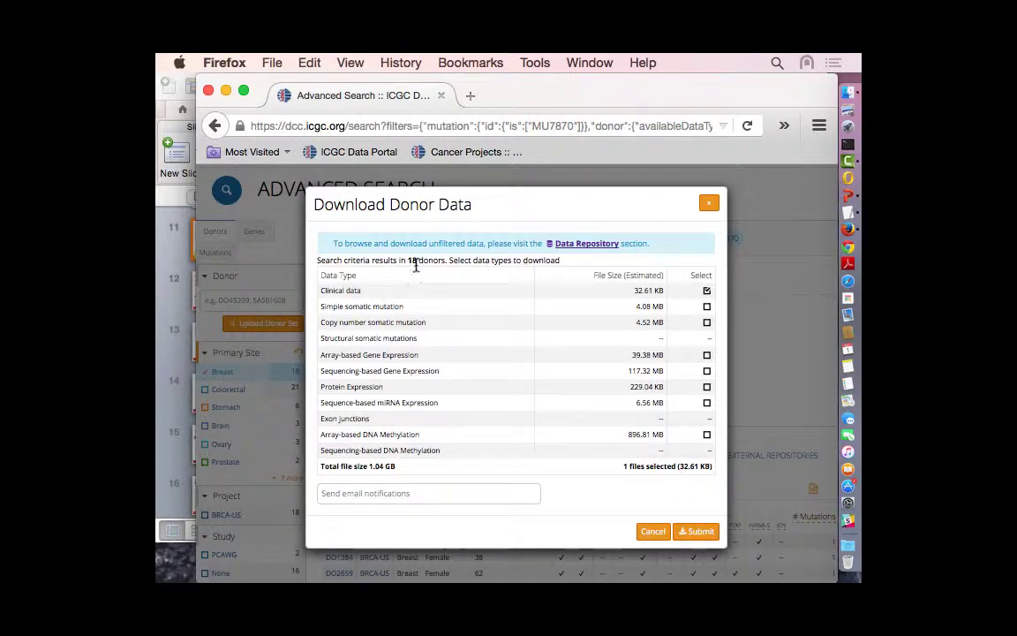
{"action": "left_click", "coordinate": [700, 532]}
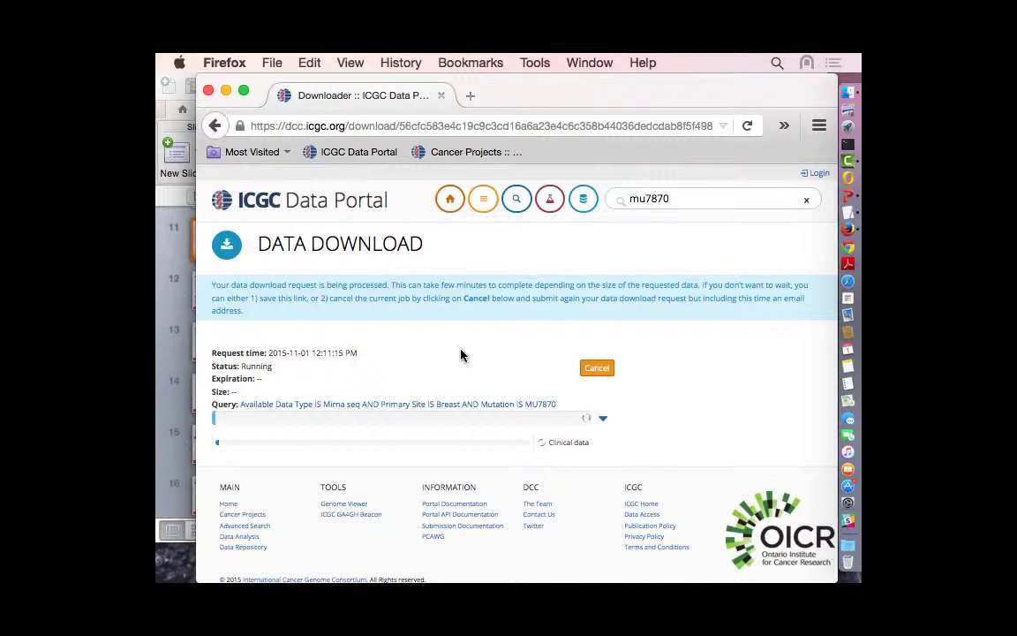
Open a fresh Advanced Search in a new tab showing all 16,318 donors
{"action": "right_click", "coordinate": [518, 199]}
{"action": "left_click", "coordinate": [547, 208]}
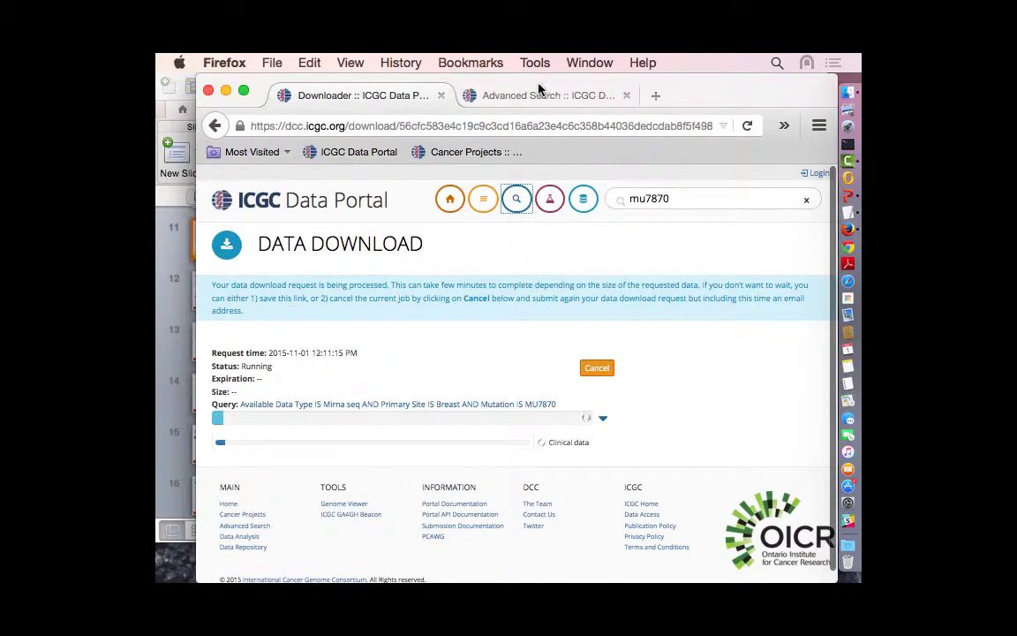
{"action": "left_click", "coordinate": [513, 97]}
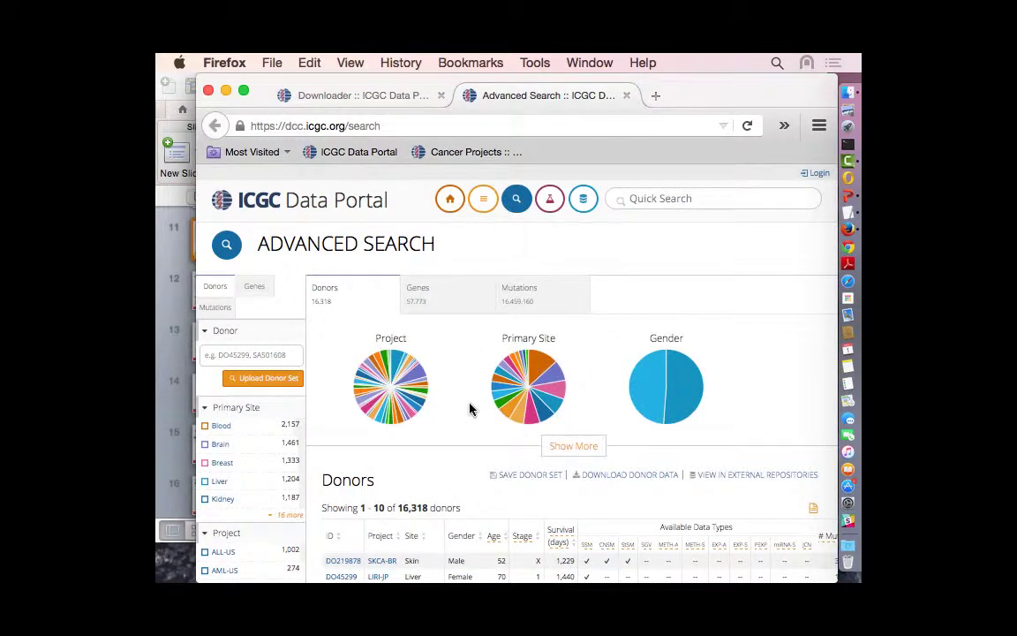
Restrict the donor search to the Brain primary site
{"action": "scroll", "coordinate": [466, 409], "scroll_direction": "down", "scroll_amount": 3}
{"action": "scroll", "coordinate": [466, 409], "scroll_direction": "up", "scroll_amount": 3}
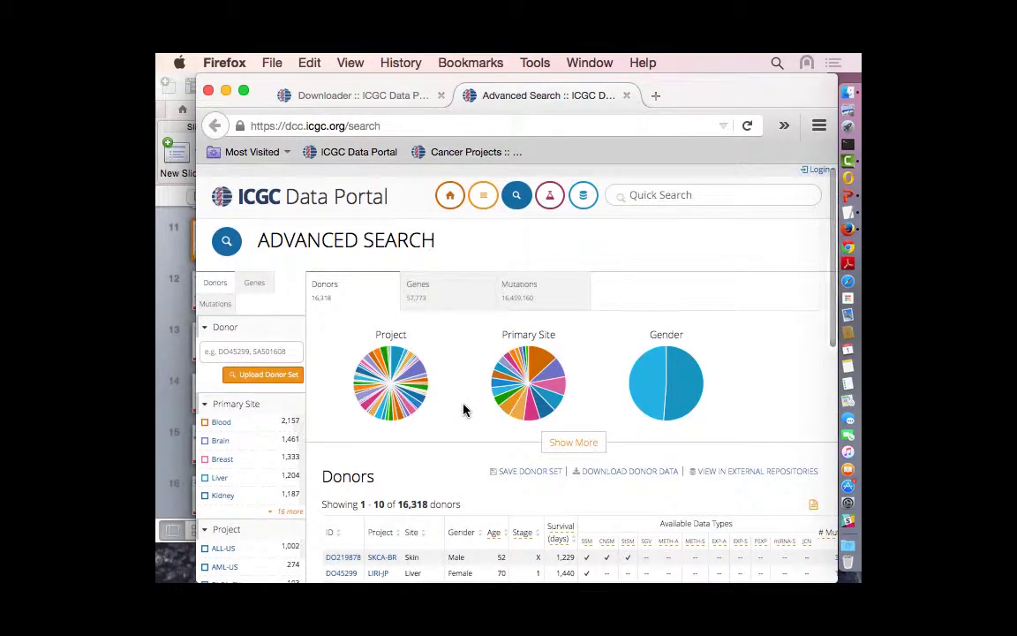
{"action": "scroll", "coordinate": [465, 408], "scroll_direction": "down", "scroll_amount": 1}
{"action": "scroll", "coordinate": [442, 394], "scroll_direction": "down", "scroll_amount": 1}
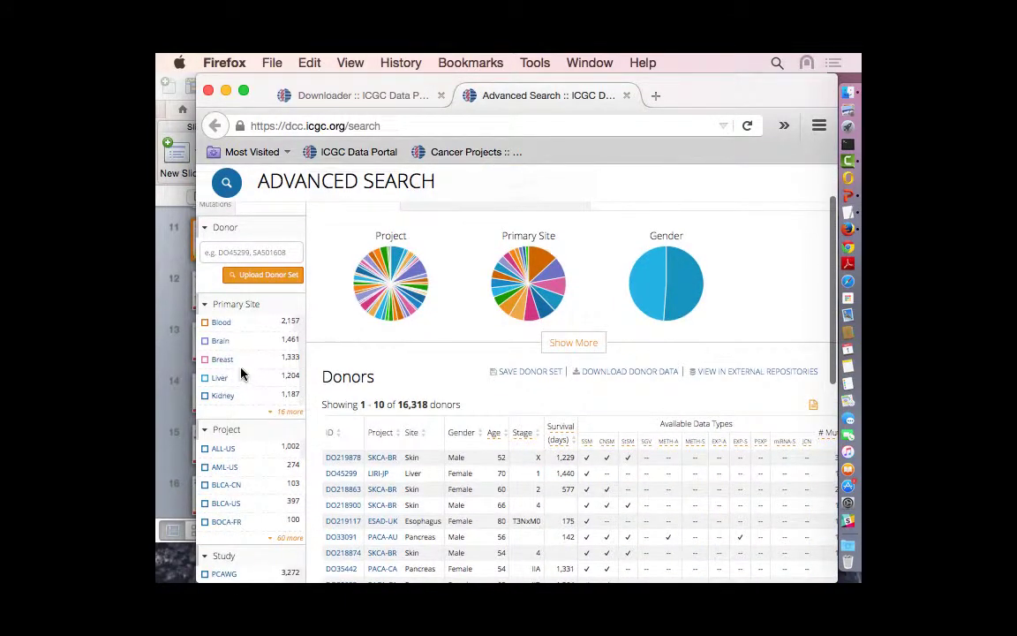
{"action": "left_click", "coordinate": [215, 348]}
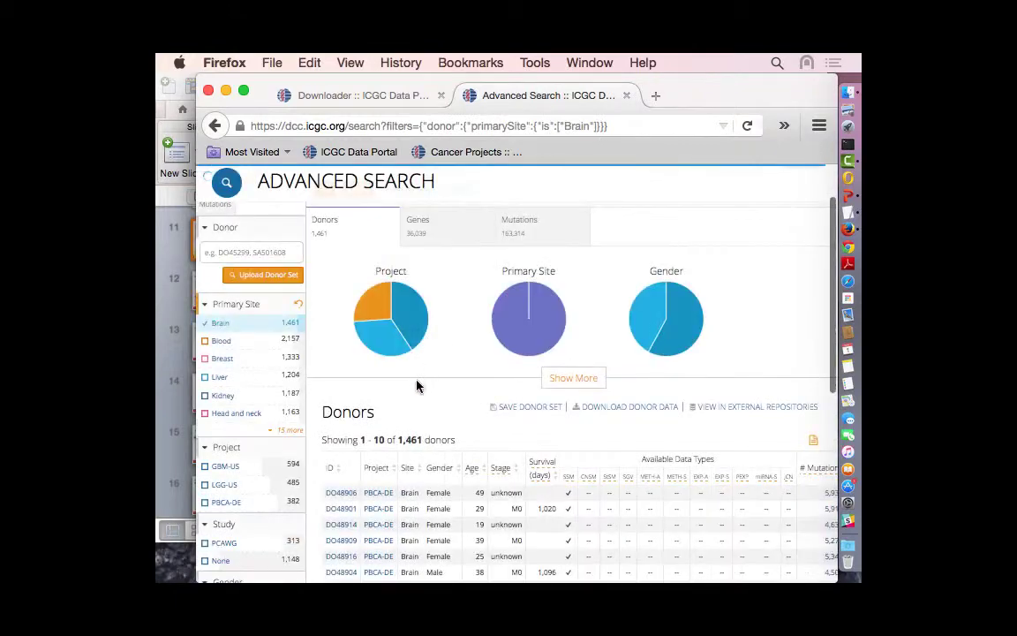
Expand the Vital Status and Disease Status filter sections
{"action": "scroll", "coordinate": [418, 386], "scroll_direction": "down", "scroll_amount": 5}
{"action": "scroll", "coordinate": [378, 553], "scroll_direction": "down", "scroll_amount": 2}
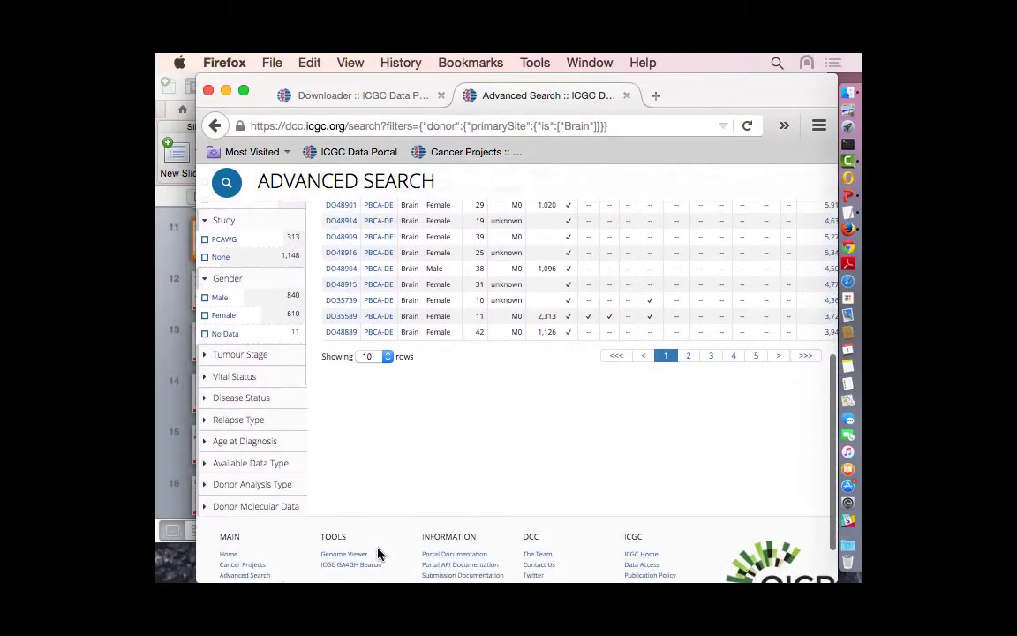
{"action": "scroll", "coordinate": [334, 450], "scroll_direction": "up", "scroll_amount": 1}
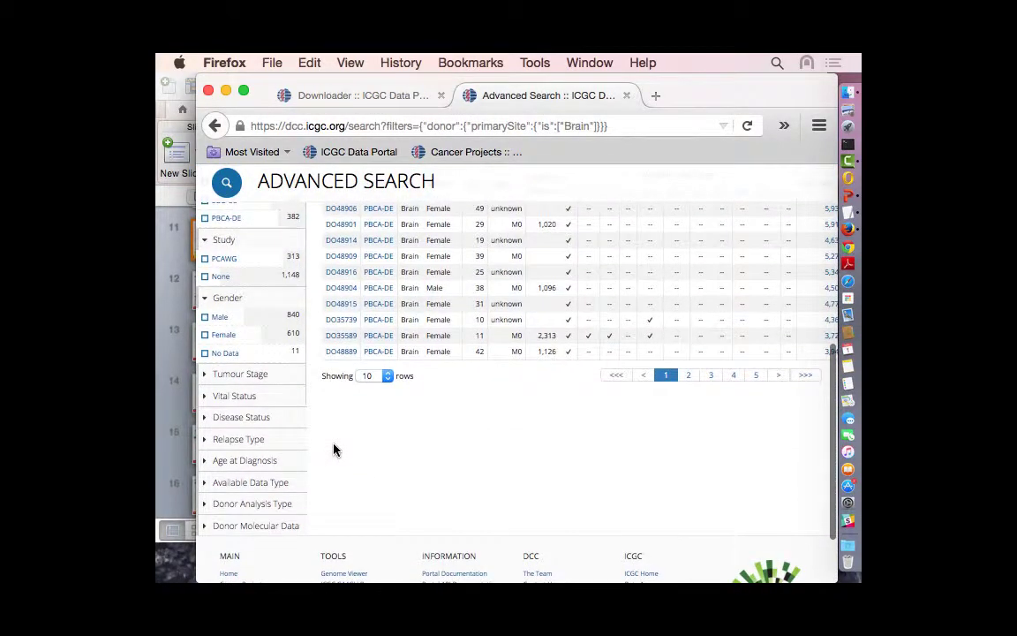
{"action": "scroll", "coordinate": [334, 448], "scroll_direction": "up", "scroll_amount": 1}
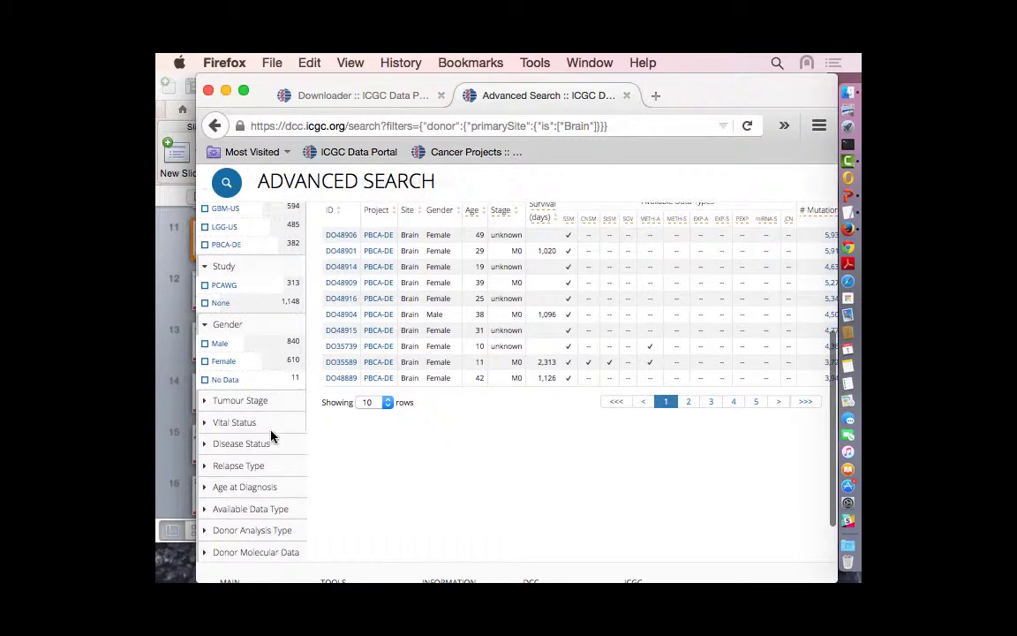
{"action": "left_click", "coordinate": [203, 424]}
{"action": "scroll", "coordinate": [373, 503], "scroll_direction": "down", "scroll_amount": 1}
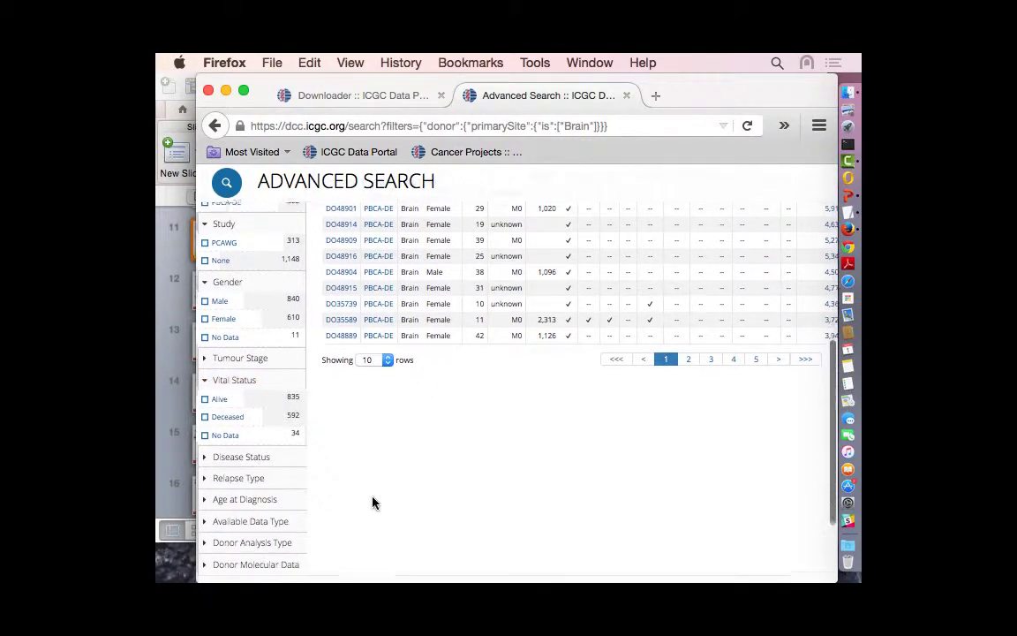
{"action": "scroll", "coordinate": [373, 503], "scroll_direction": "down", "scroll_amount": 1}
{"action": "left_click", "coordinate": [208, 441]}
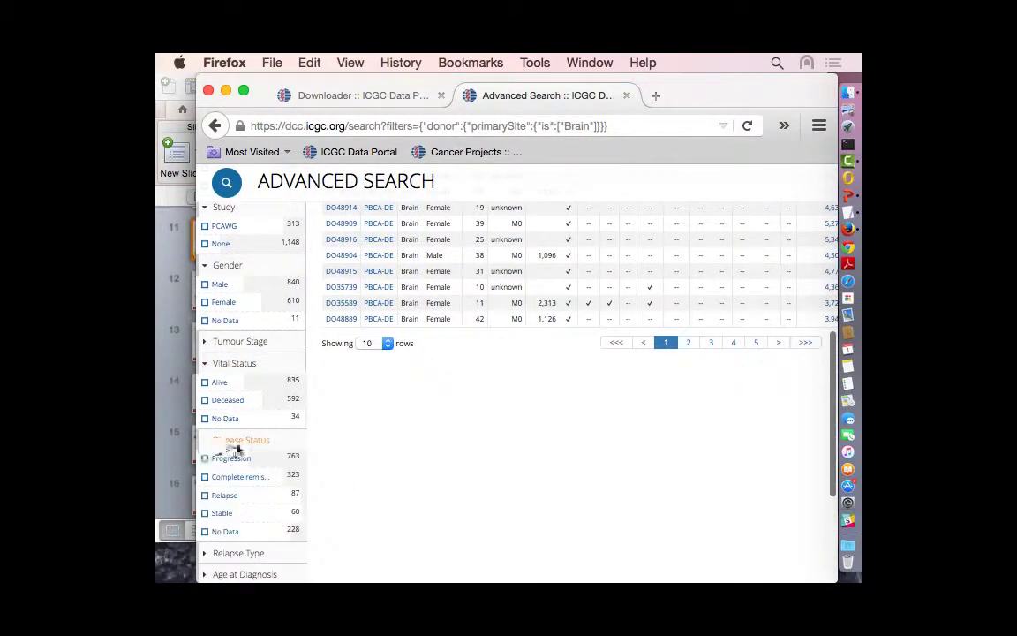
{"action": "scroll", "coordinate": [364, 507], "scroll_direction": "down", "scroll_amount": 2}
{"action": "scroll", "coordinate": [366, 507], "scroll_direction": "down", "scroll_amount": 1}
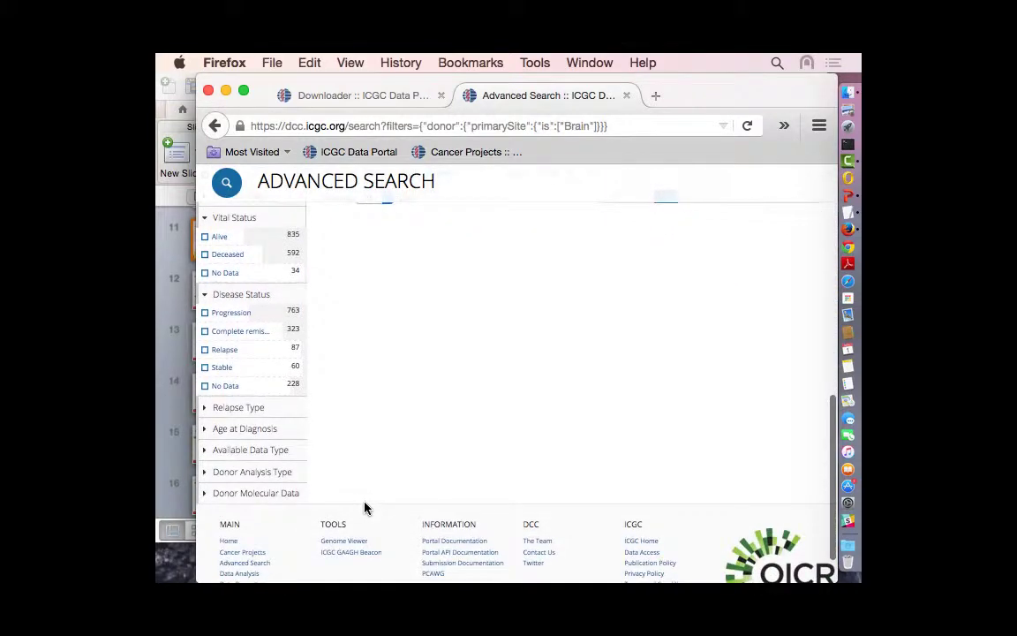
Show all Available Data Types and tick miRNA-S, leaving 438 LGG-US donors
{"action": "left_click", "coordinate": [205, 451]}
{"action": "scroll", "coordinate": [453, 520], "scroll_direction": "down", "scroll_amount": 2}
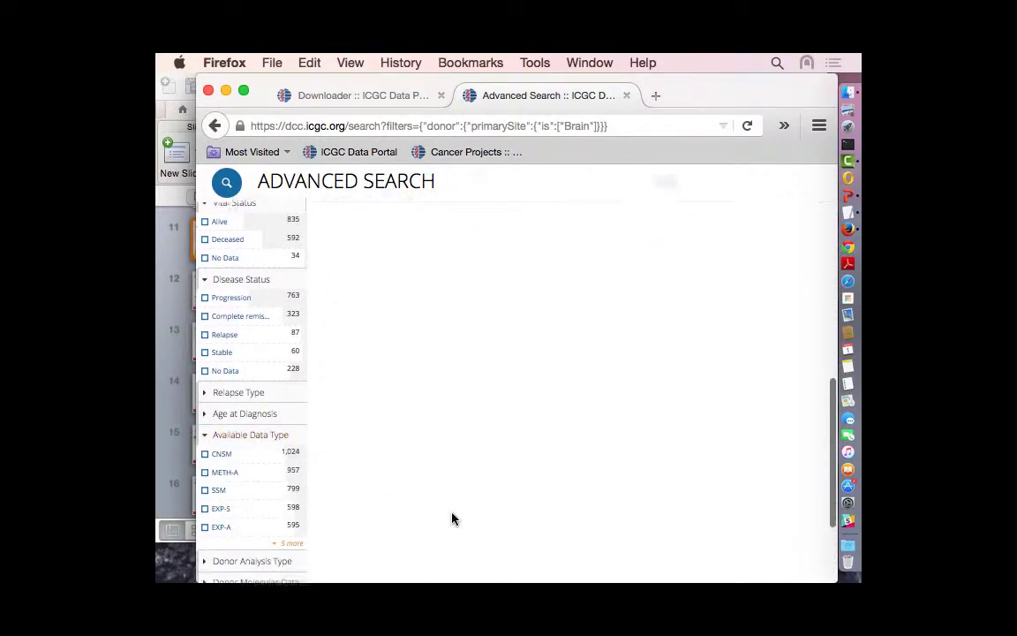
{"action": "left_click", "coordinate": [284, 518]}
{"action": "scroll", "coordinate": [359, 527], "scroll_direction": "down", "scroll_amount": 1}
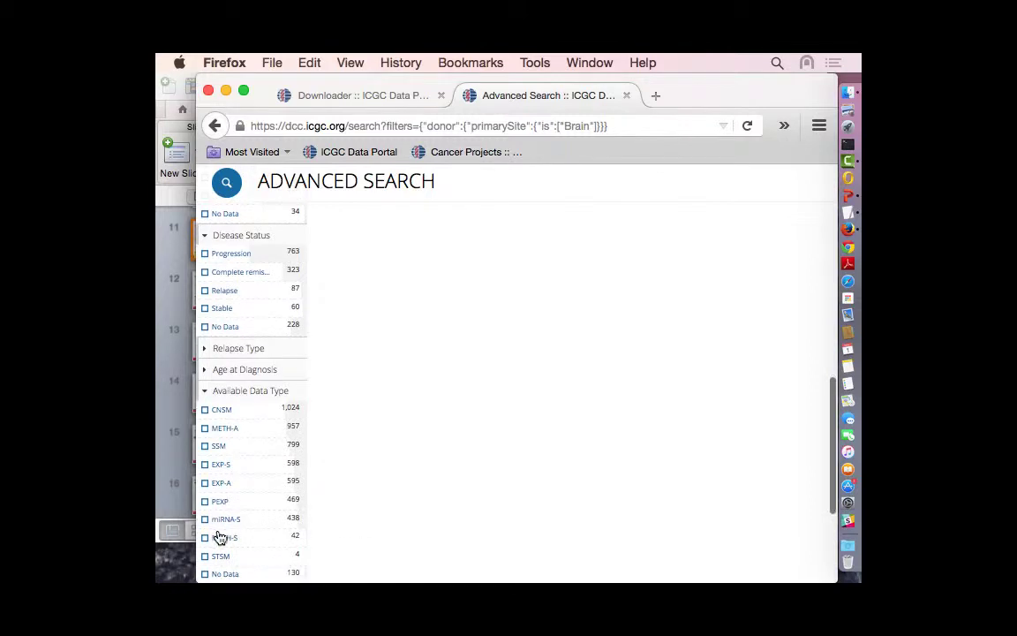
{"action": "left_click", "coordinate": [209, 524]}
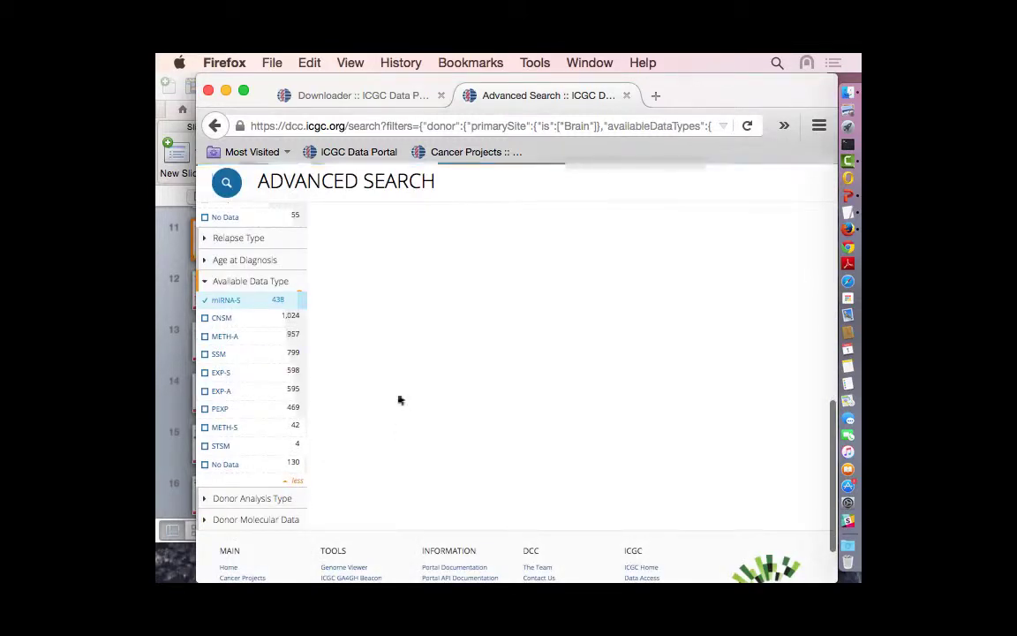
{"action": "scroll", "coordinate": [395, 391], "scroll_direction": "up", "scroll_amount": 10}
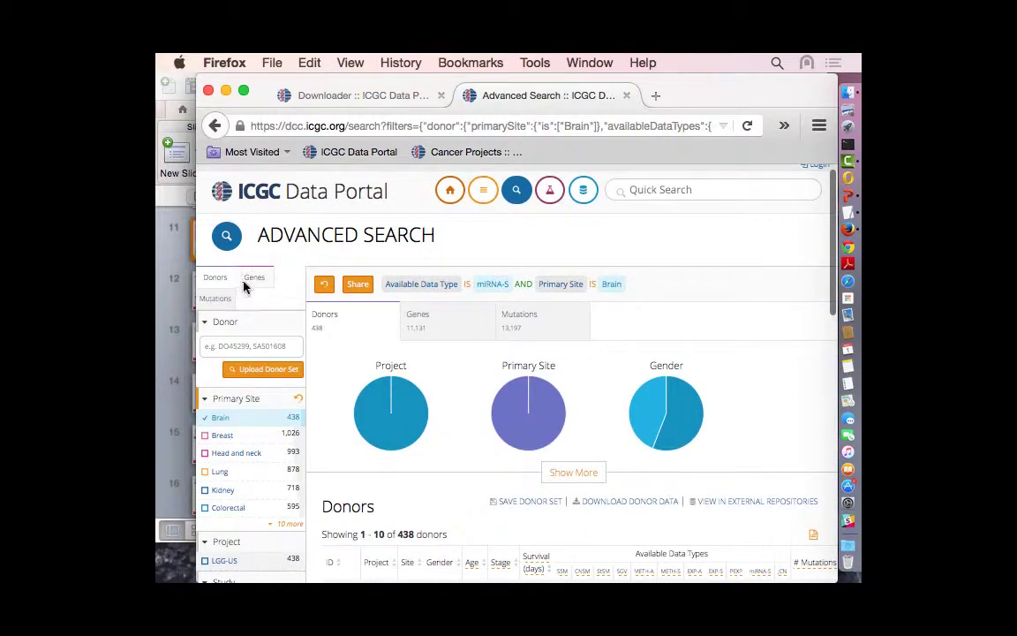
Add a Reactome Pathways gene filter, cutting the donors to 283
{"action": "left_click", "coordinate": [251, 276]}
{"action": "scroll", "coordinate": [428, 478], "scroll_direction": "down", "scroll_amount": 4}
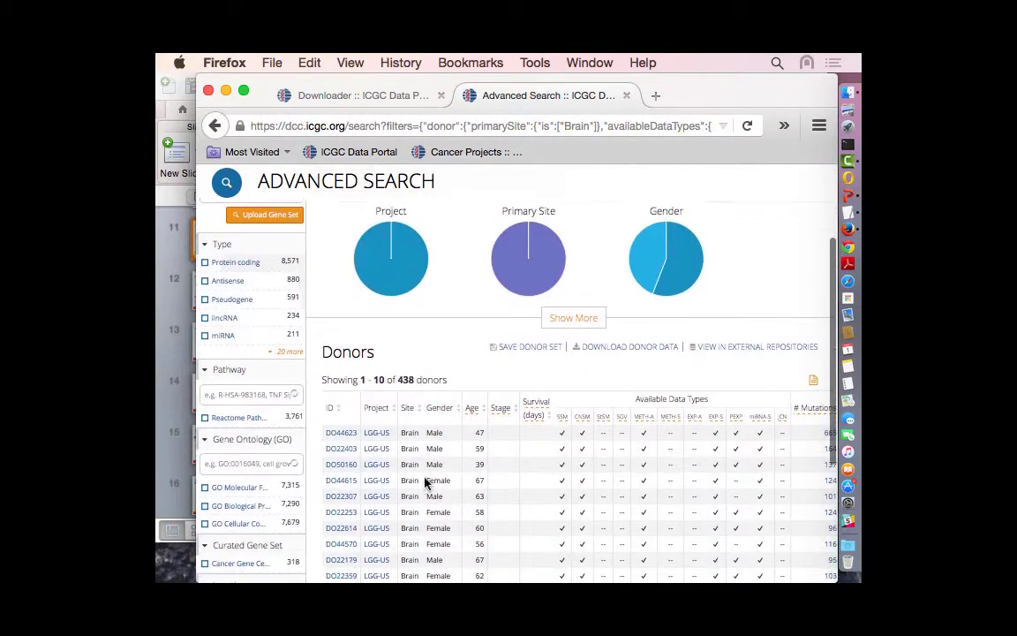
{"action": "left_click", "coordinate": [205, 419]}
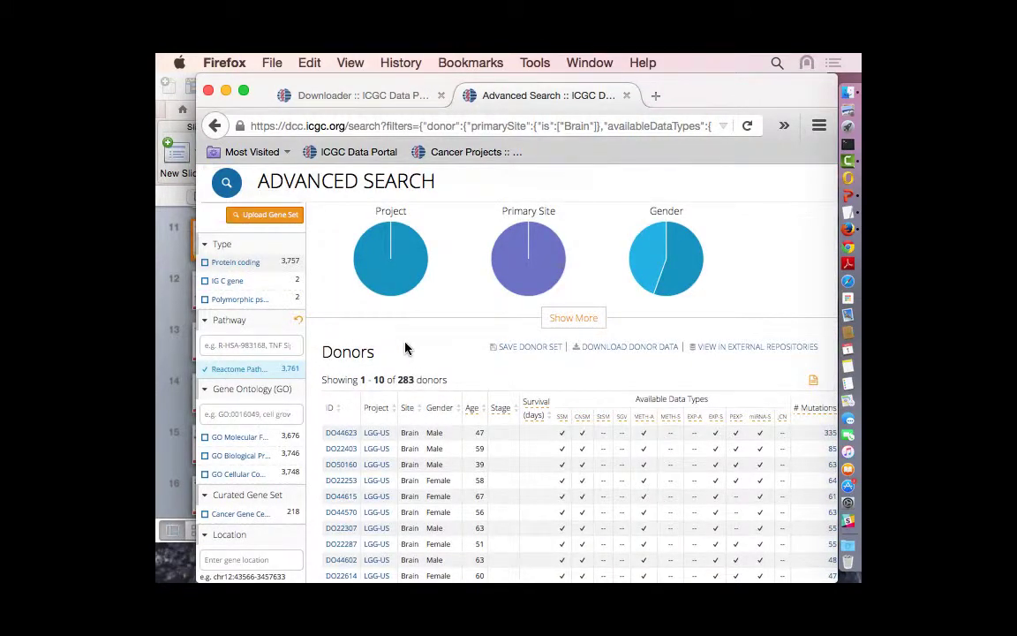
Show the Mutations results summarising the 6,331 matching mutations
{"action": "scroll", "coordinate": [414, 345], "scroll_direction": "up", "scroll_amount": 3}
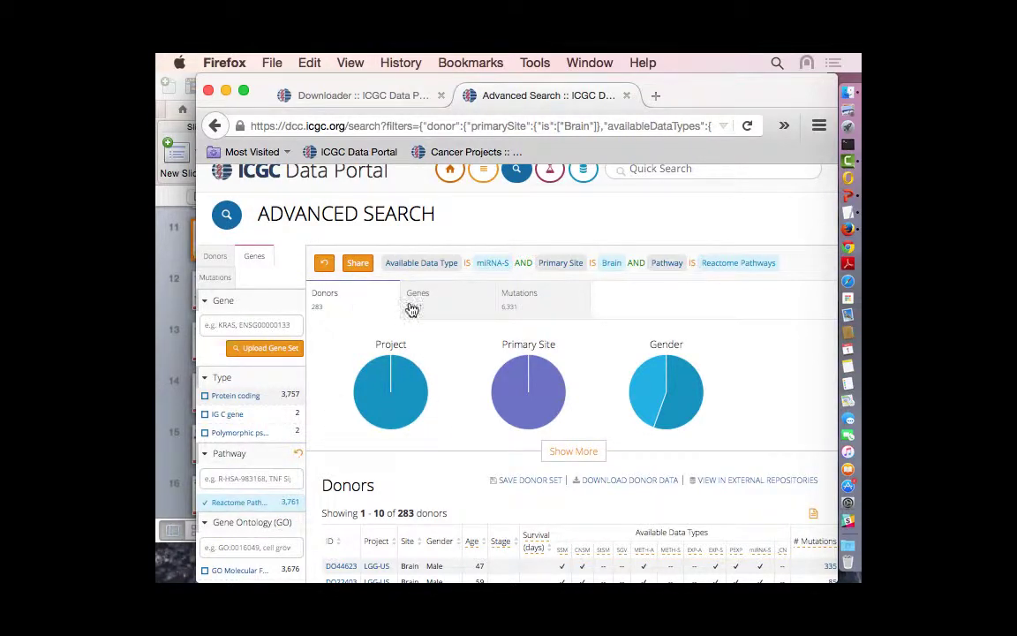
{"action": "left_click", "coordinate": [559, 302]}
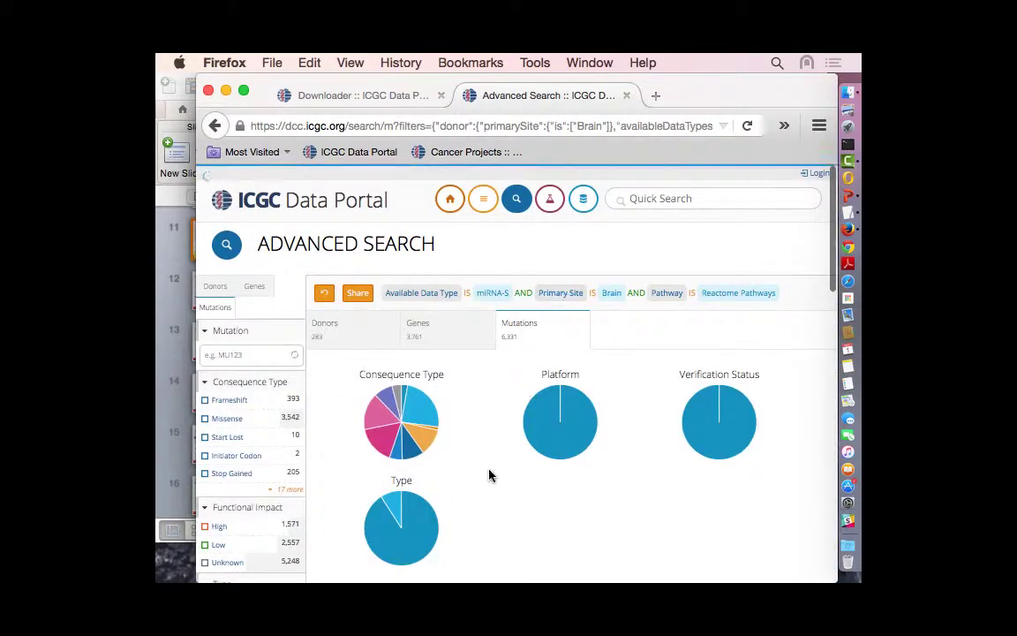
{"action": "scroll", "coordinate": [492, 460], "scroll_direction": "down", "scroll_amount": 2}
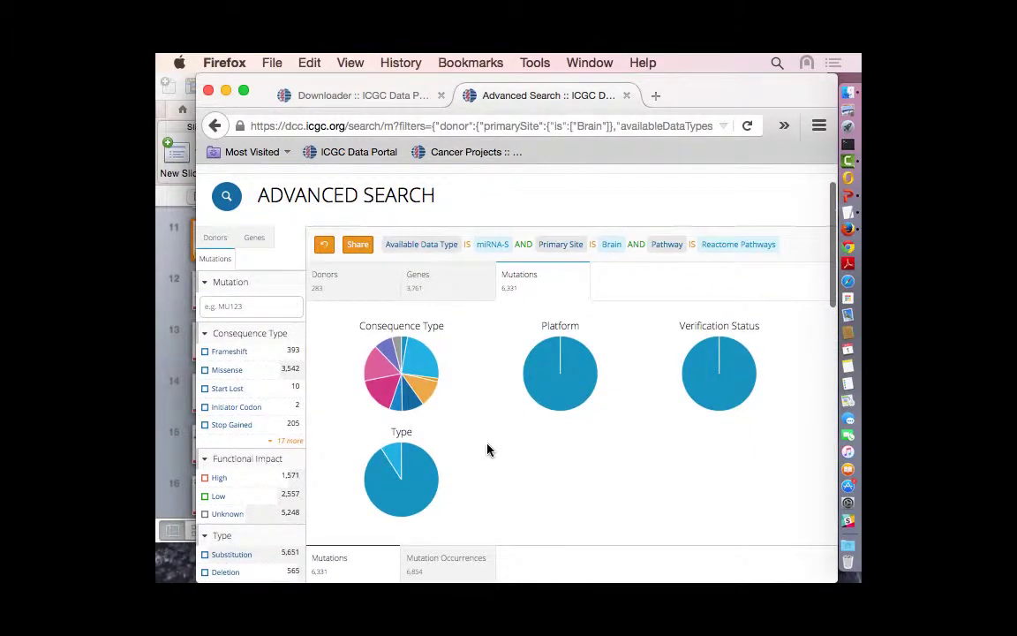
Filter to the Frameshift consequence type, leaving 196 donors and 393 mutations
{"action": "scroll", "coordinate": [470, 449], "scroll_direction": "up", "scroll_amount": 1}
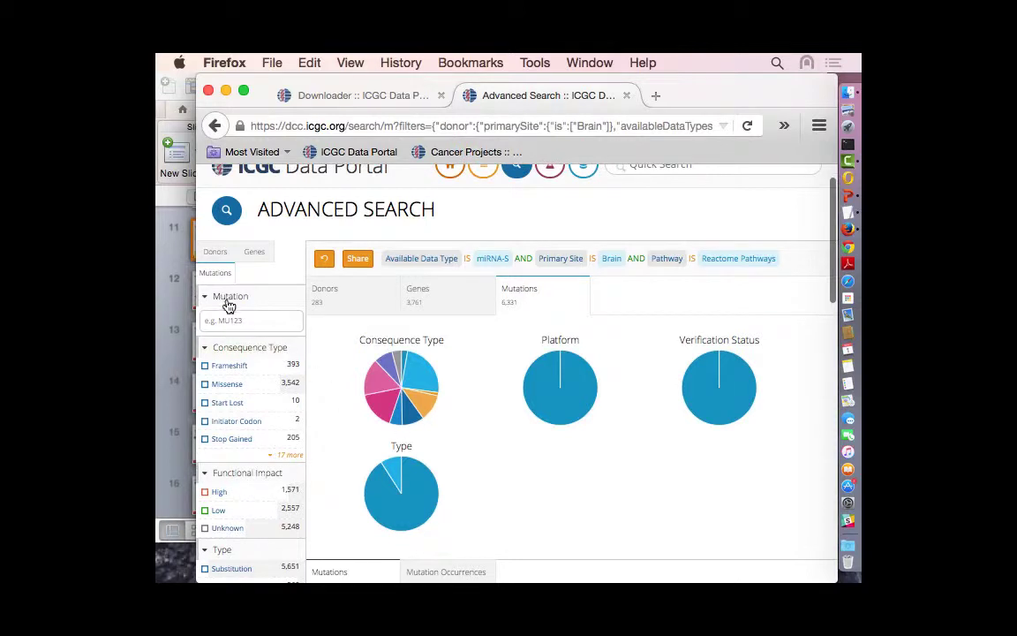
{"action": "left_click", "coordinate": [222, 367]}
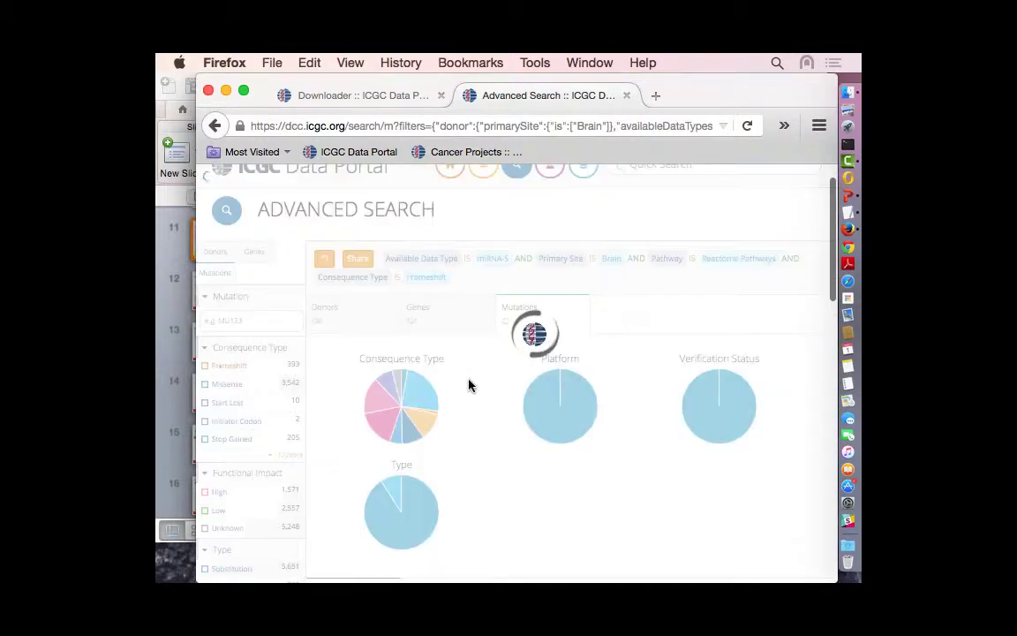
{"action": "scroll", "coordinate": [511, 464], "scroll_direction": "down", "scroll_amount": 3}
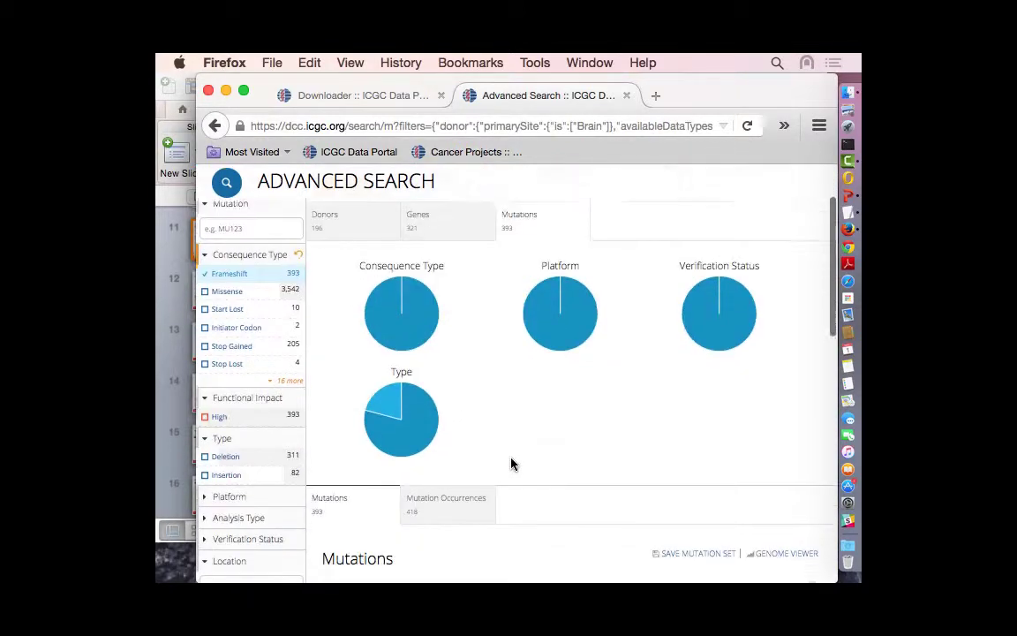
{"action": "scroll", "coordinate": [510, 464], "scroll_direction": "up", "scroll_amount": 3}
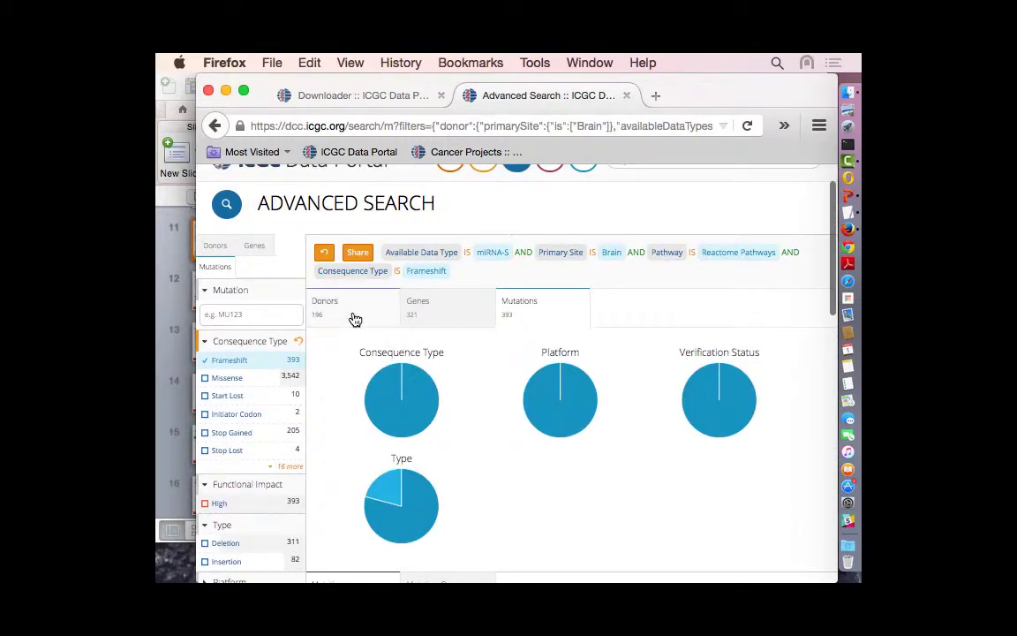
View the Donors results, then the Genes table listing 321 genes led by TP53
{"action": "left_click", "coordinate": [355, 318]}
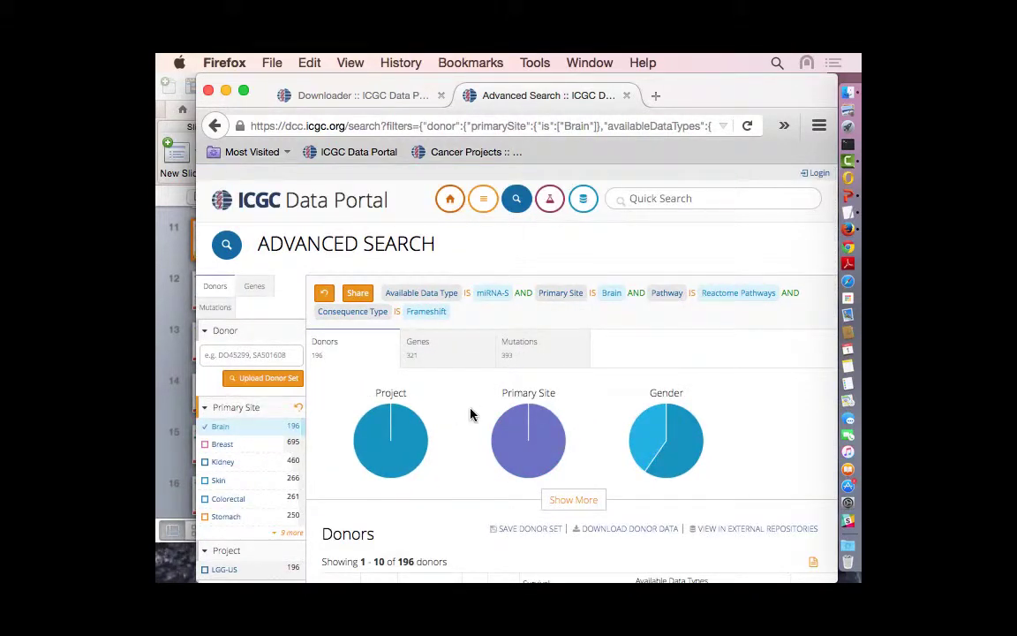
{"action": "scroll", "coordinate": [471, 414], "scroll_direction": "down", "scroll_amount": 3}
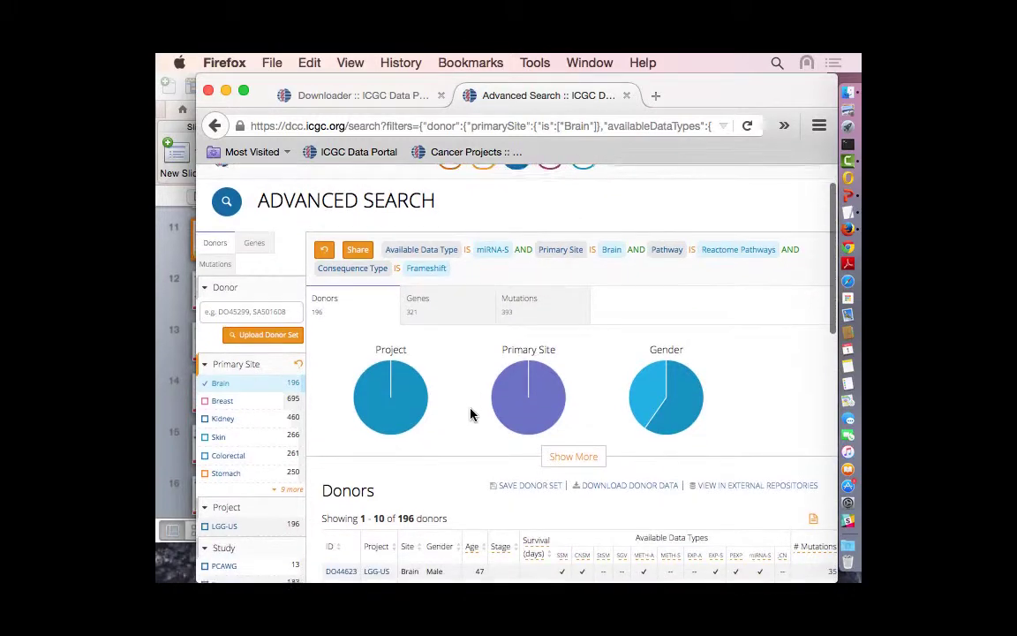
{"action": "scroll", "coordinate": [471, 415], "scroll_direction": "up", "scroll_amount": 2}
{"action": "left_click", "coordinate": [454, 297]}
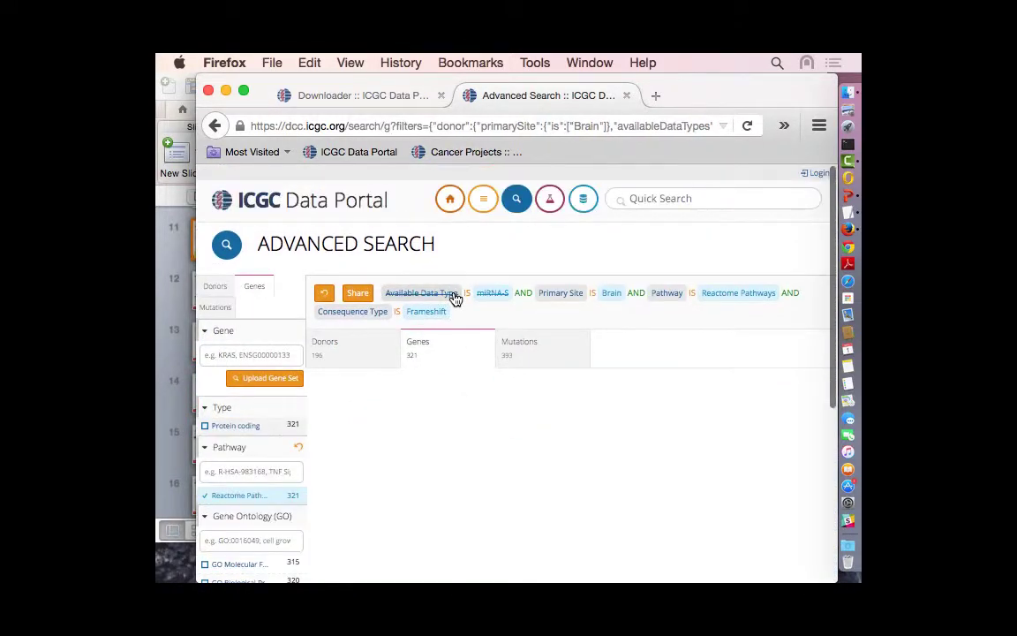
{"action": "scroll", "coordinate": [449, 468], "scroll_direction": "down", "scroll_amount": 3}
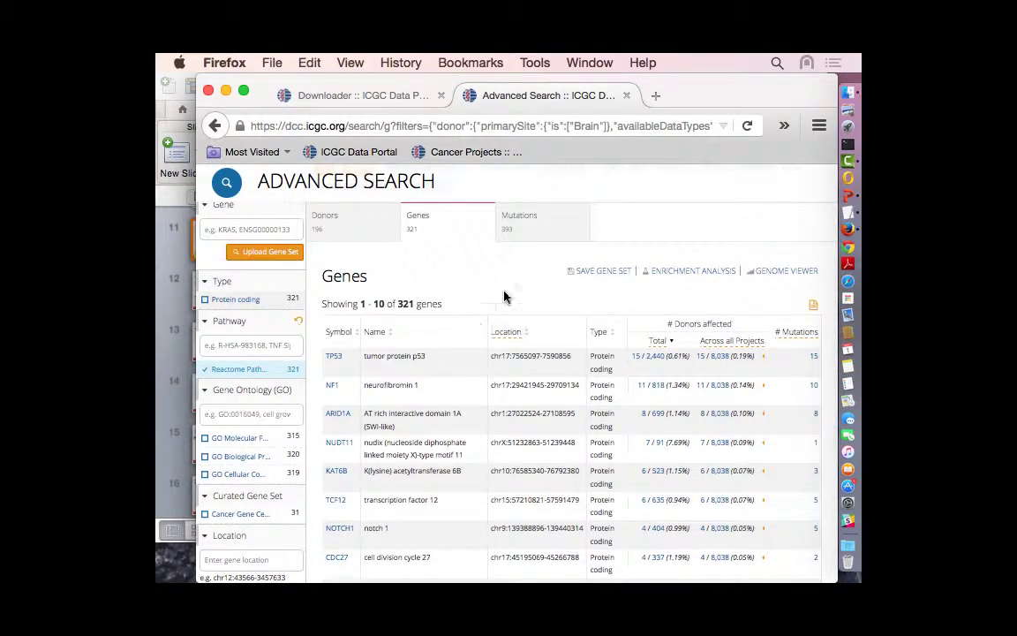
Display the 393 frameshift mutations table: 311 deletions, 82 insertions, led by MU10974
{"action": "left_click", "coordinate": [530, 228]}
{"action": "scroll", "coordinate": [521, 515], "scroll_direction": "down", "scroll_amount": 5}
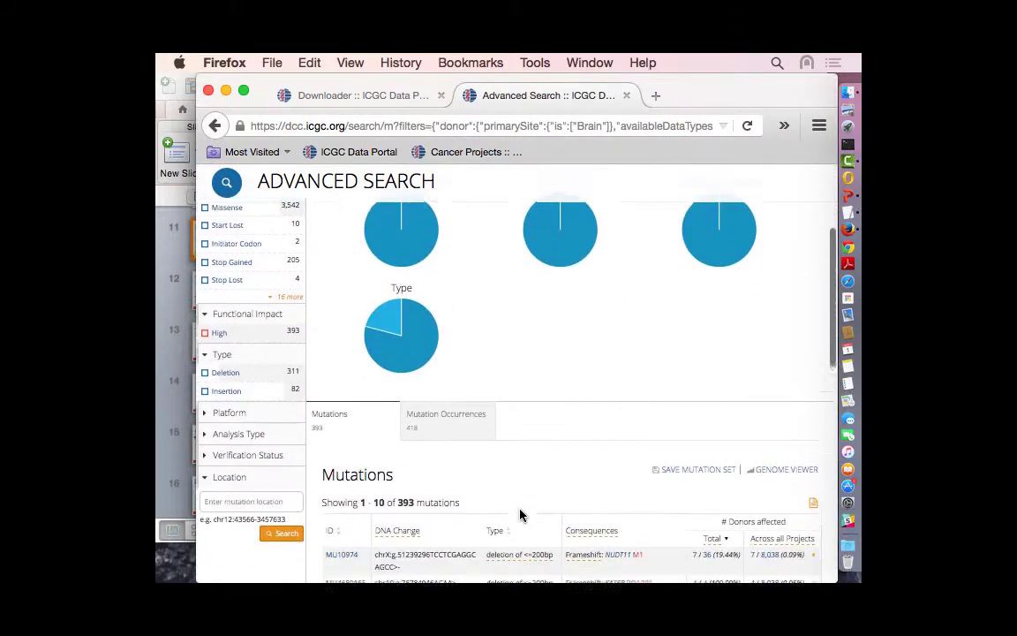
{"action": "scroll", "coordinate": [695, 388], "scroll_direction": "down", "scroll_amount": 2}
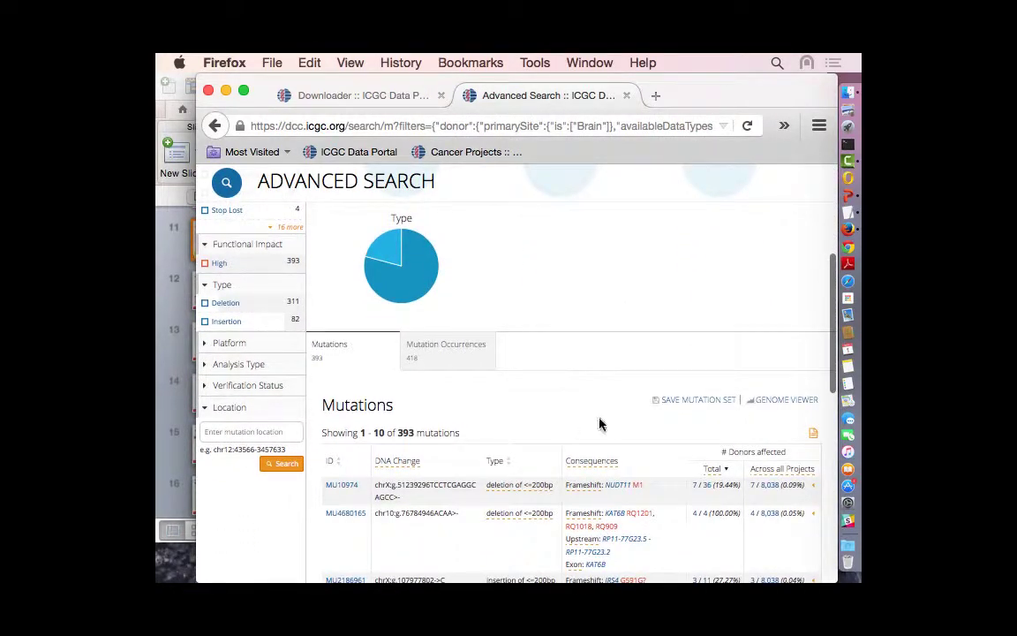
{"action": "scroll", "coordinate": [605, 424], "scroll_direction": "down", "scroll_amount": 2}
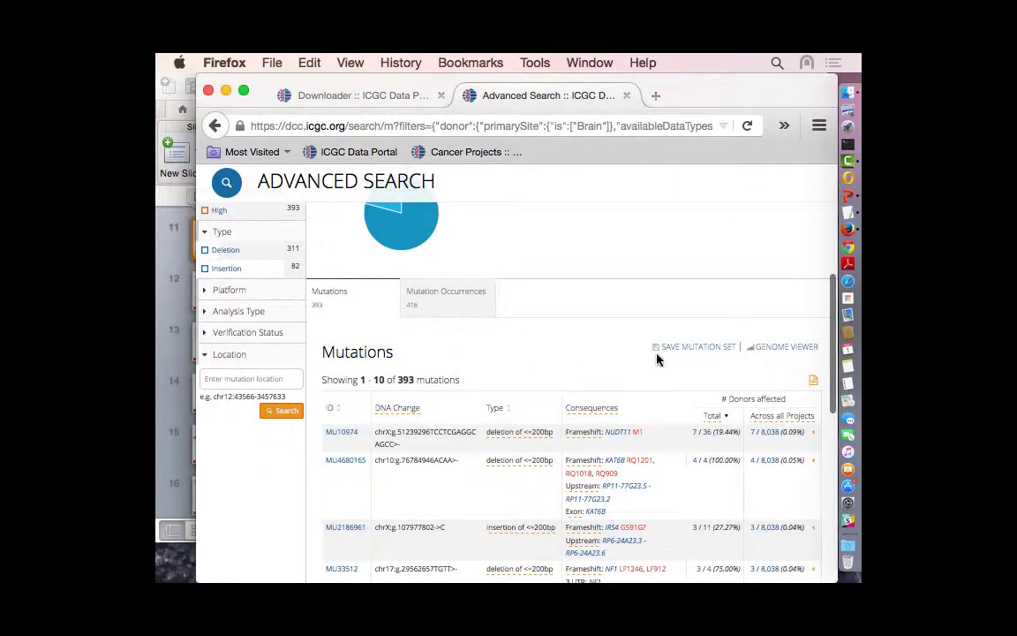
Open the filtered frameshift mutations in the Genome Viewer
{"action": "left_click", "coordinate": [776, 350]}
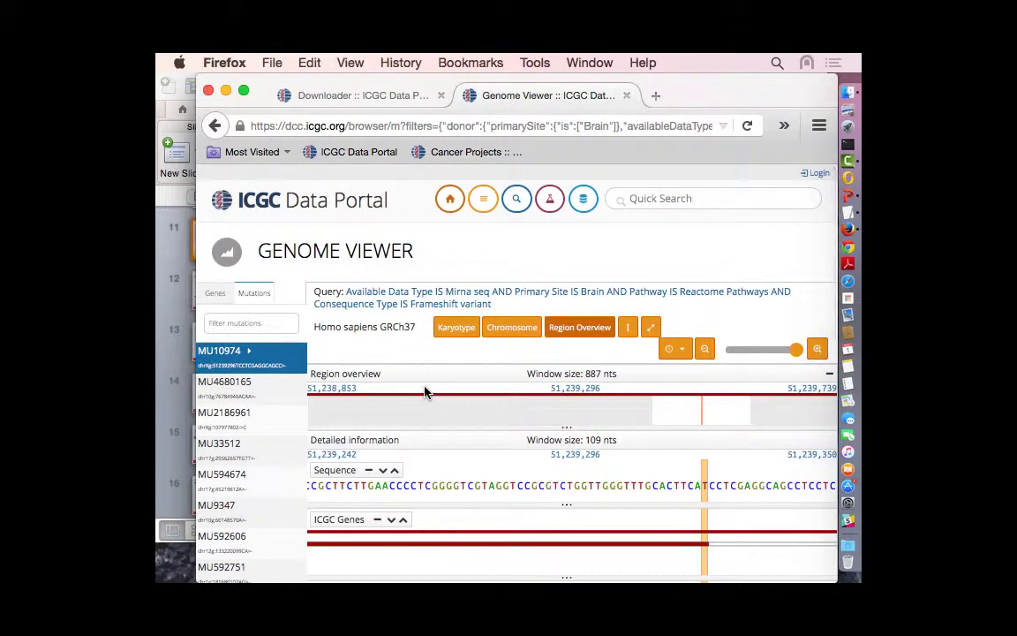
{"action": "scroll", "coordinate": [424, 392], "scroll_direction": "down", "scroll_amount": 3}
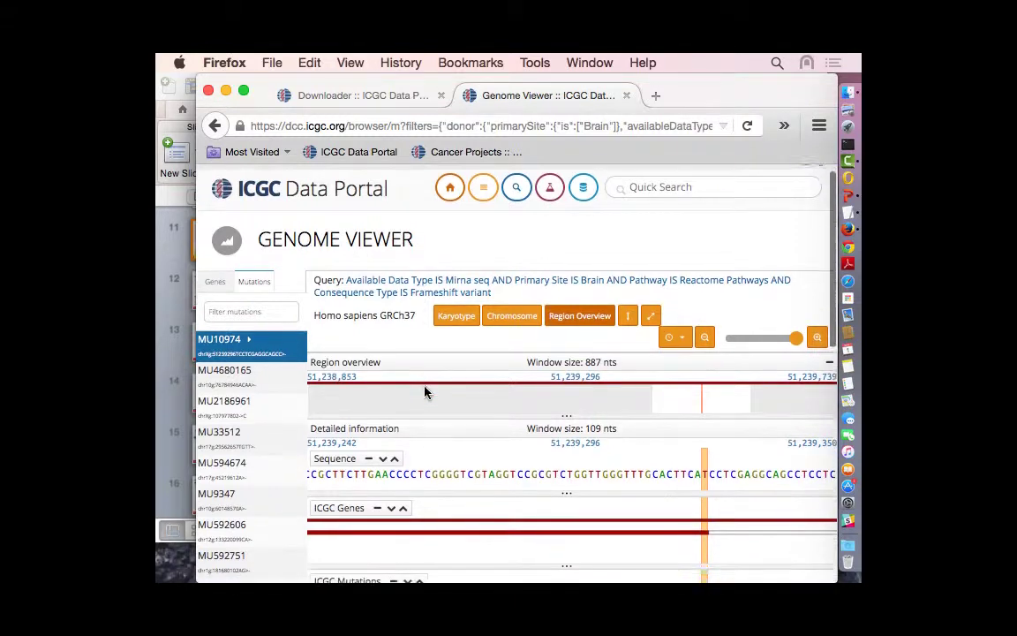
{"action": "scroll", "coordinate": [425, 392], "scroll_direction": "up", "scroll_amount": 1}
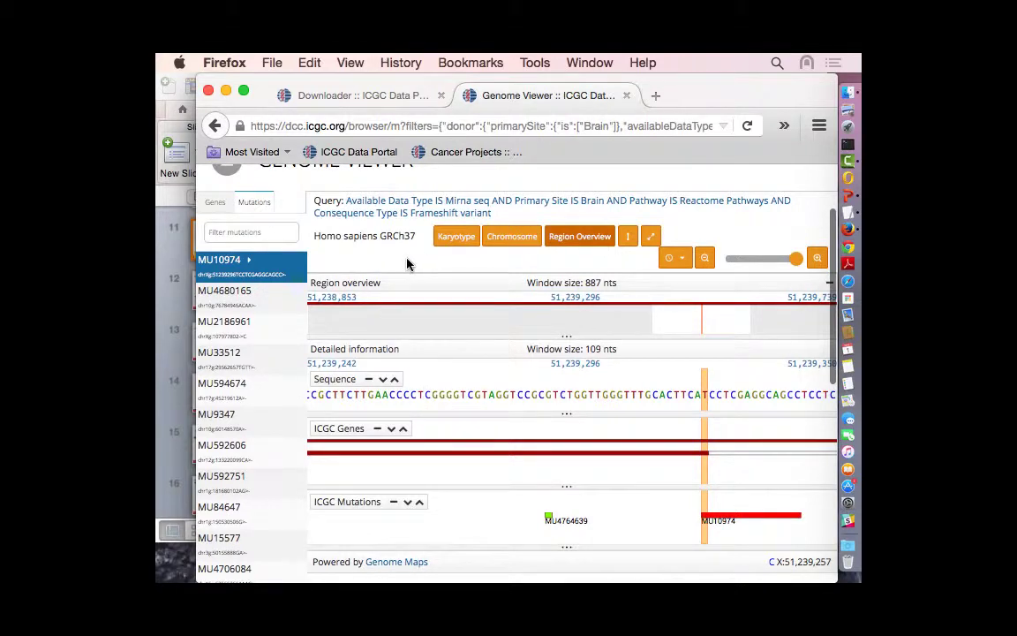
{"action": "scroll", "coordinate": [407, 264], "scroll_direction": "up", "scroll_amount": 2}
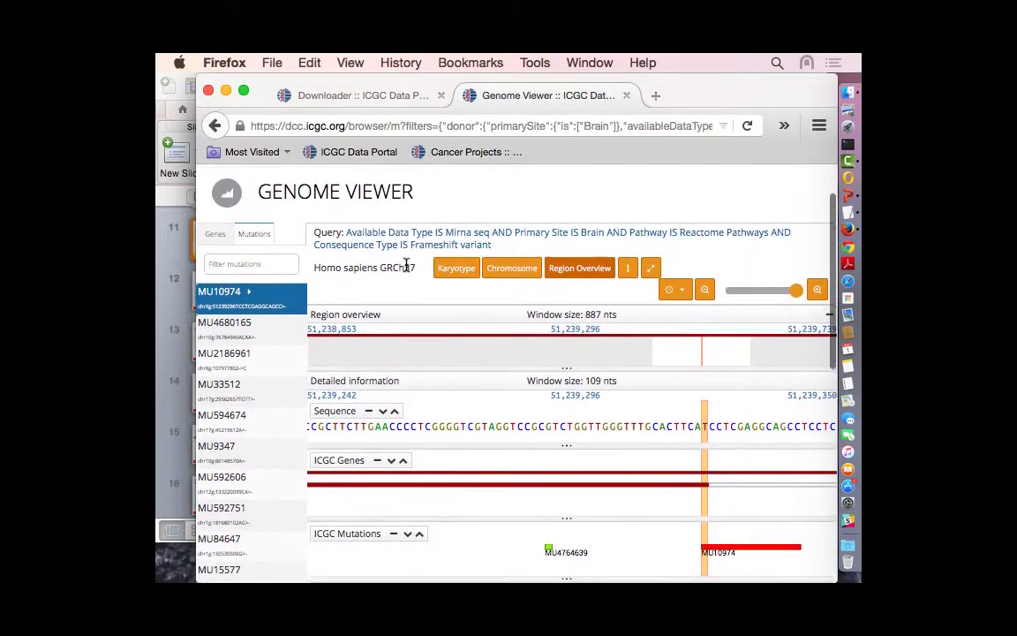
{"action": "scroll", "coordinate": [407, 270], "scroll_direction": "down", "scroll_amount": 1}
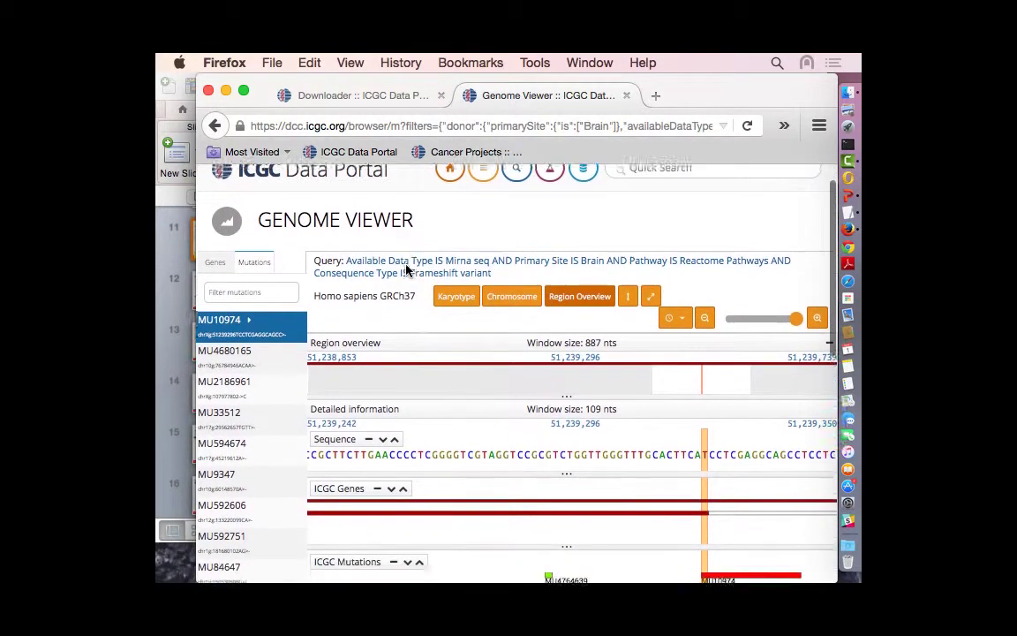
{"action": "scroll", "coordinate": [443, 355], "scroll_direction": "down", "scroll_amount": 1}
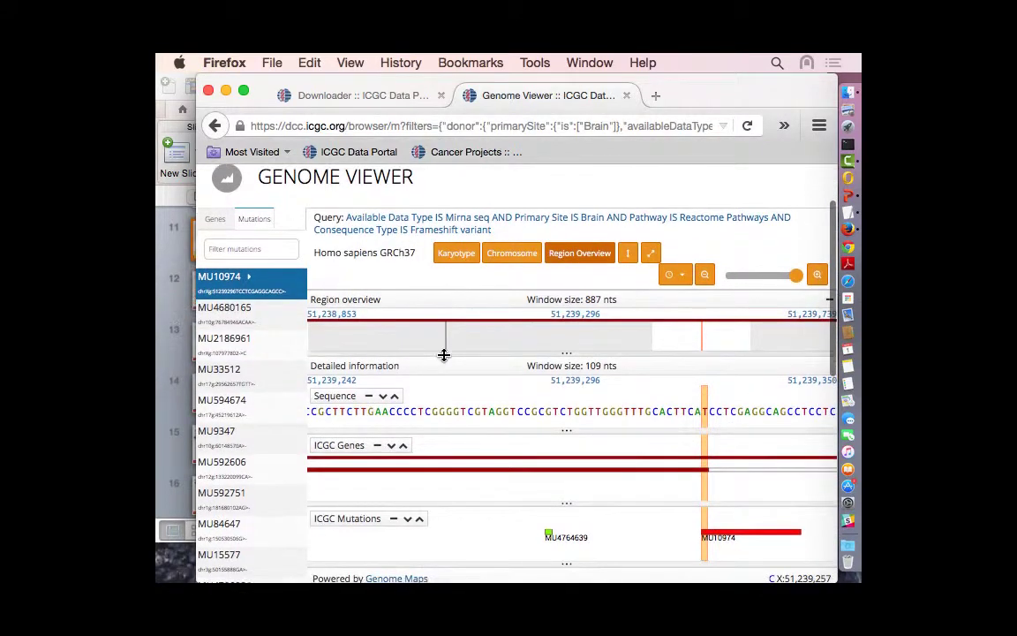
Centre the viewer on mutation MU594674 near chr17 position 45,219,612
{"action": "left_click", "coordinate": [204, 227]}
{"action": "left_click", "coordinate": [254, 220]}
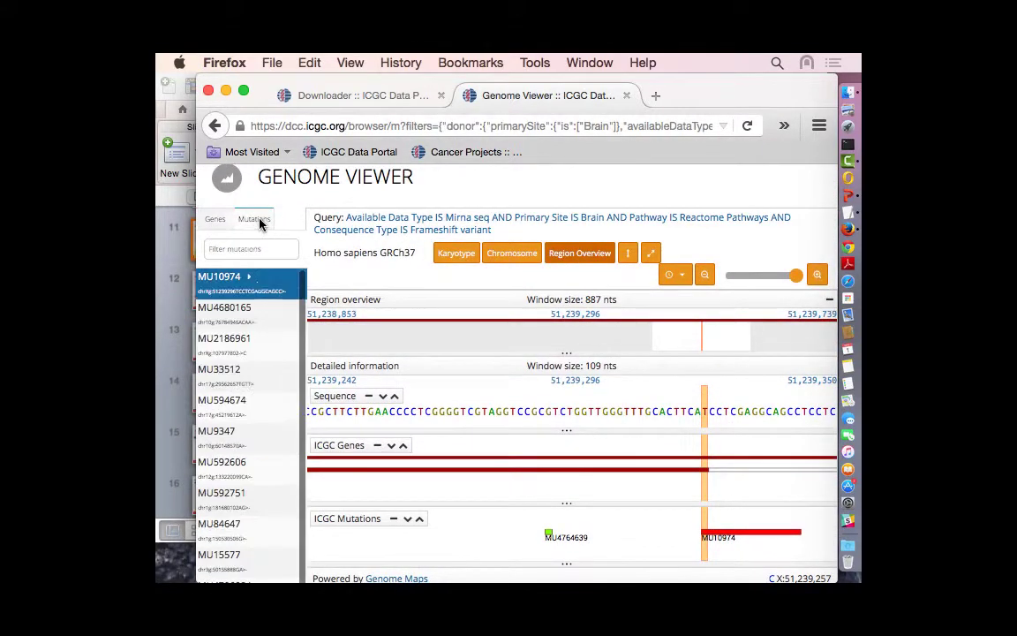
{"action": "left_click", "coordinate": [262, 413]}
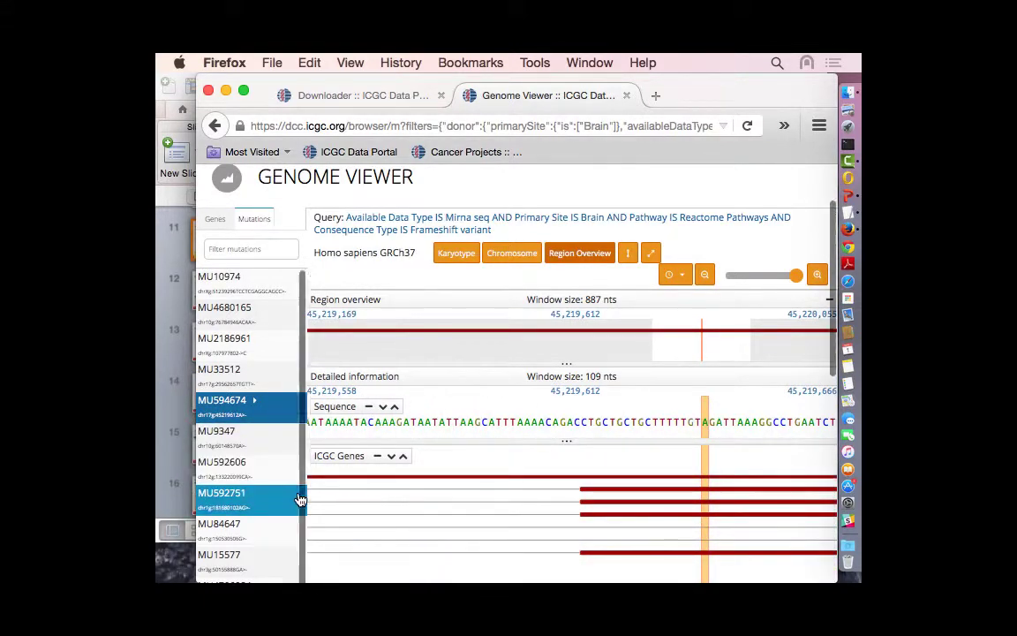
{"action": "scroll", "coordinate": [297, 495], "scroll_direction": "down", "scroll_amount": 2}
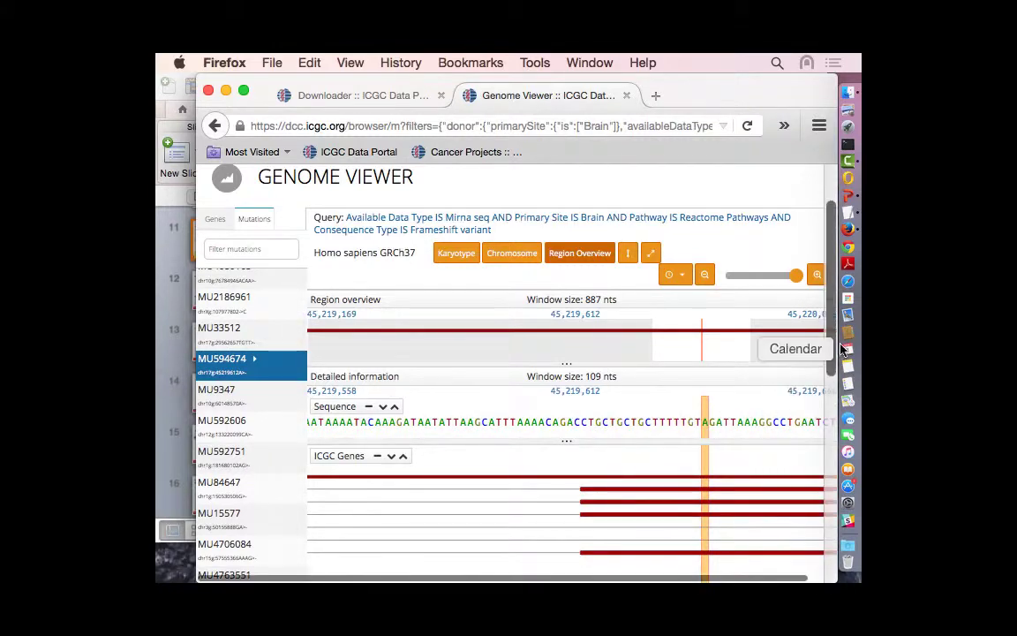
{"action": "scroll", "coordinate": [835, 477], "scroll_direction": "down", "scroll_amount": 5}
{"action": "scroll", "coordinate": [835, 482], "scroll_direction": "down", "scroll_amount": 3}
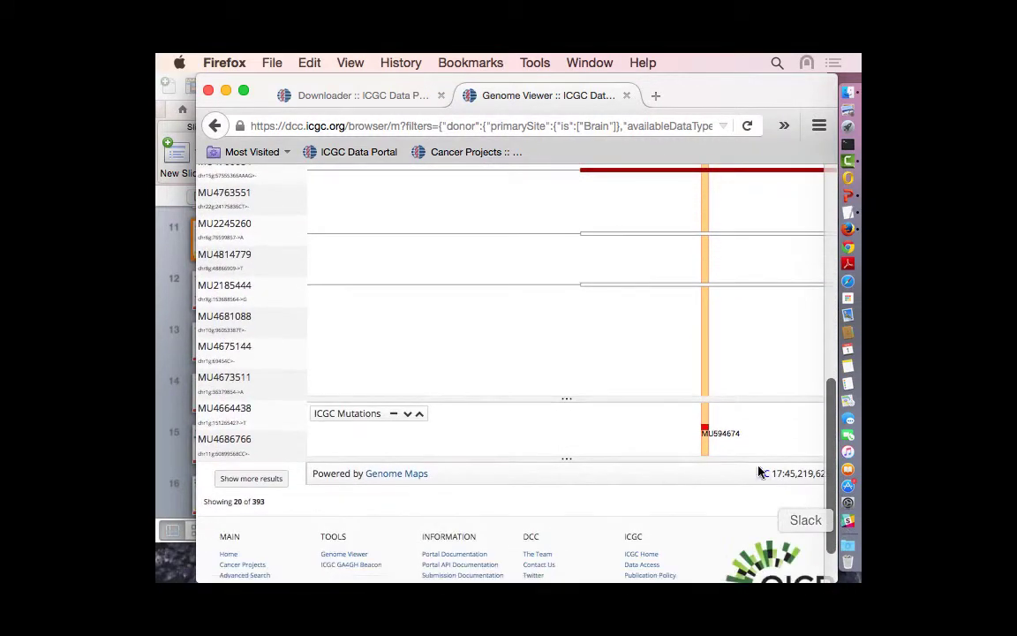
{"action": "mouse_move", "coordinate": [707, 439]}
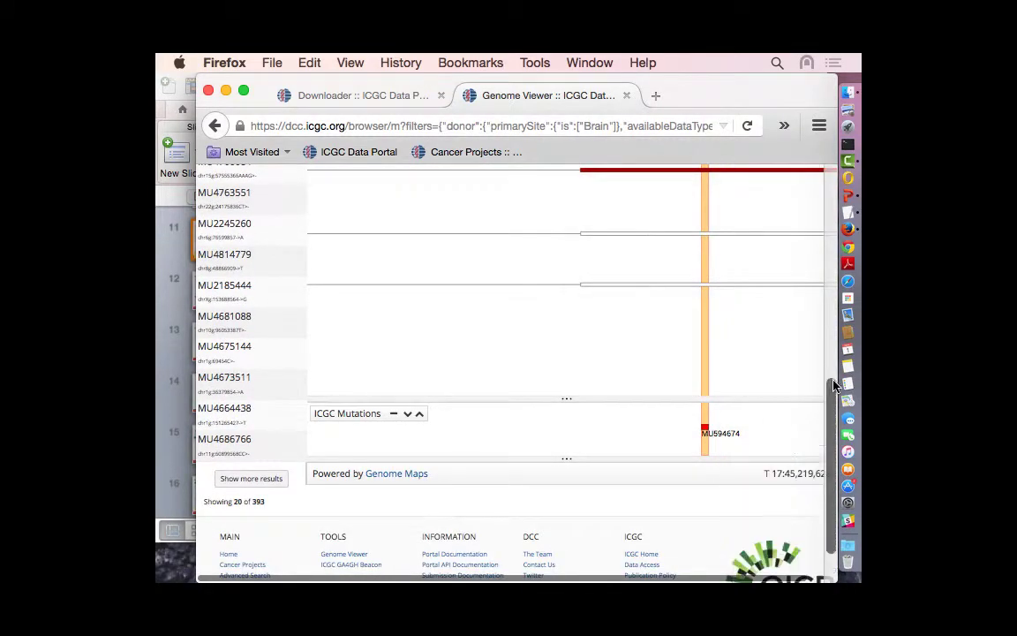
{"action": "scroll", "coordinate": [834, 398], "scroll_direction": "up", "scroll_amount": 8}
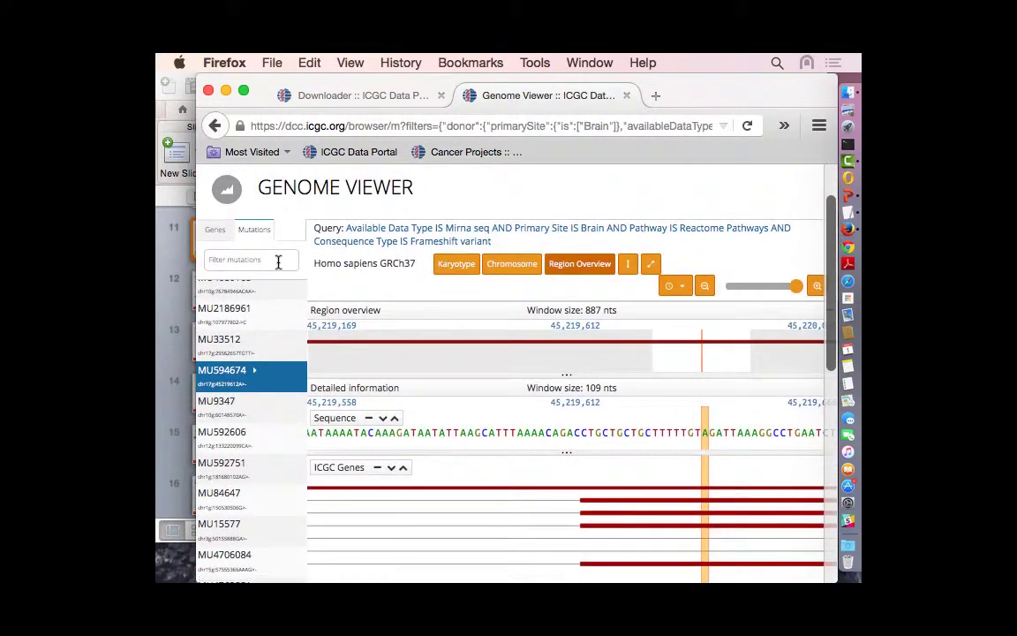
Jump the viewer via the gene list to NF1, then to NUDT11 on chrX
{"action": "left_click", "coordinate": [216, 233]}
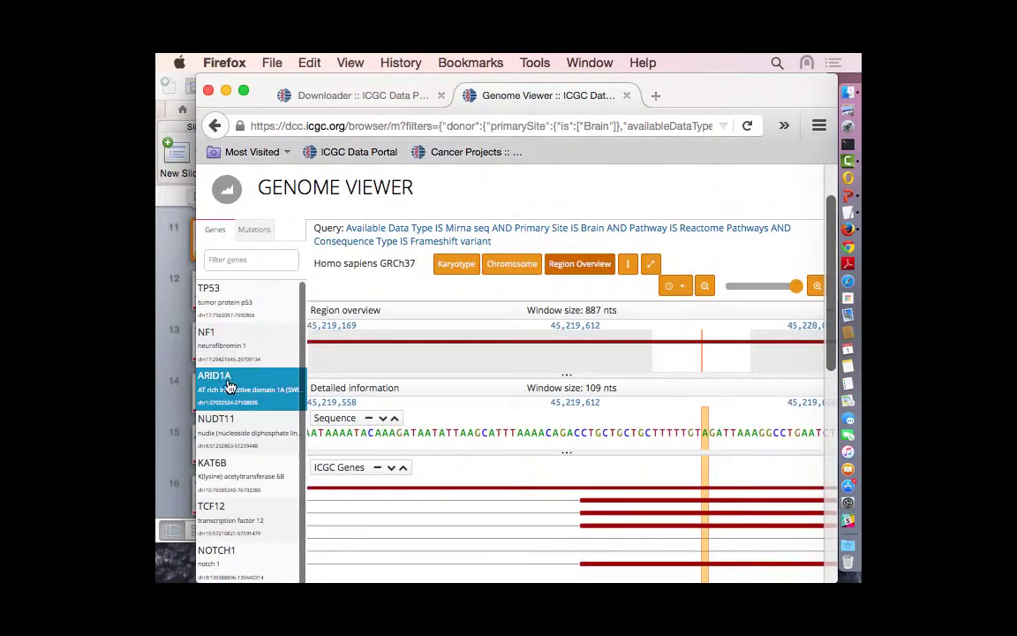
{"action": "left_click", "coordinate": [219, 349]}
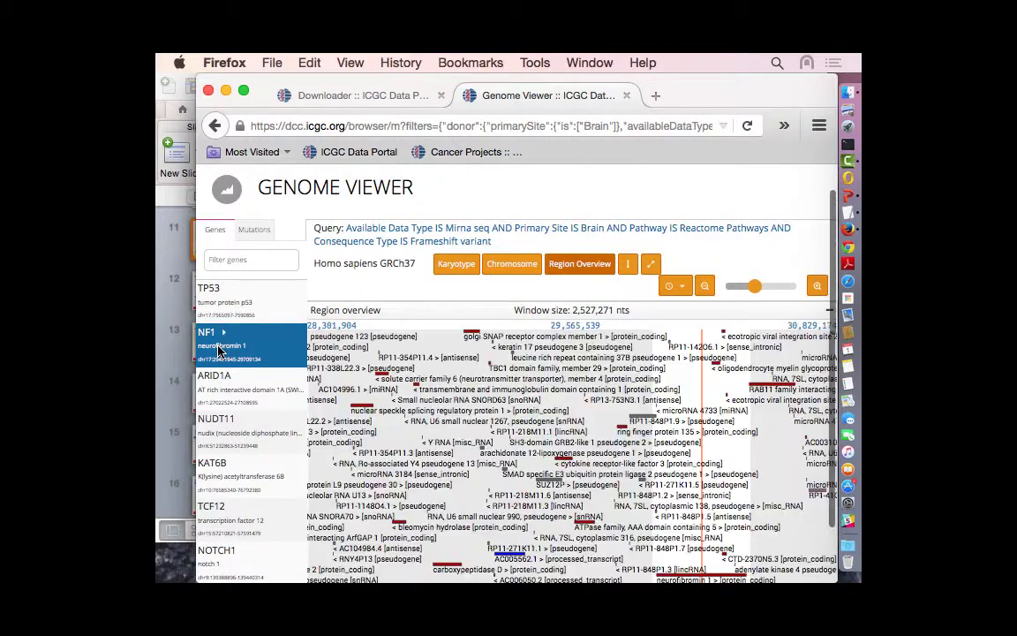
{"action": "left_click", "coordinate": [265, 439]}
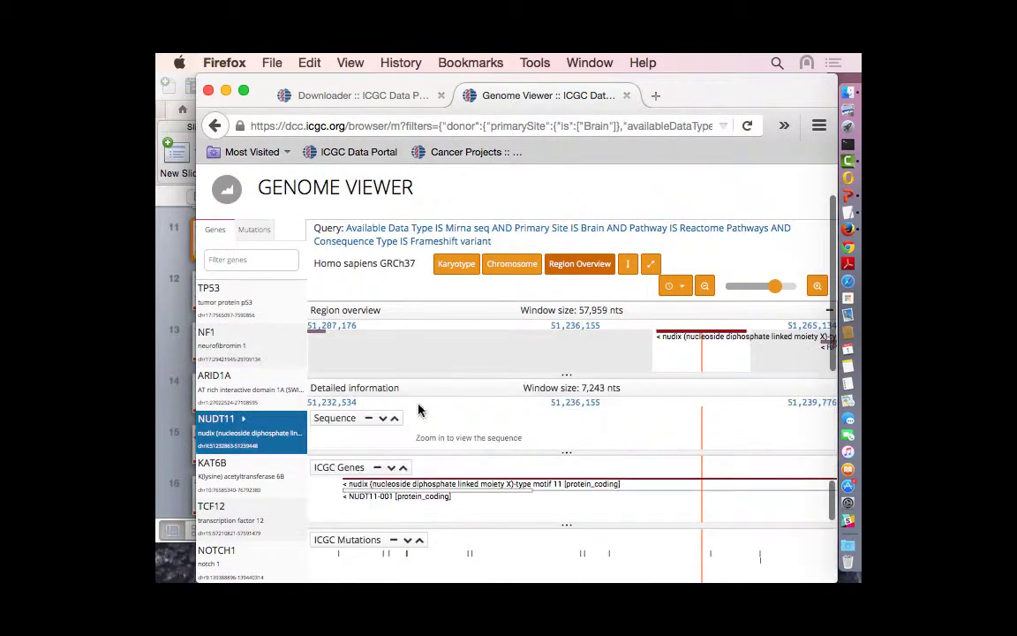
Toggle the Karyotype and Chromosome tracks on, then off again
{"action": "left_click", "coordinate": [458, 263]}
{"action": "left_click", "coordinate": [501, 267]}
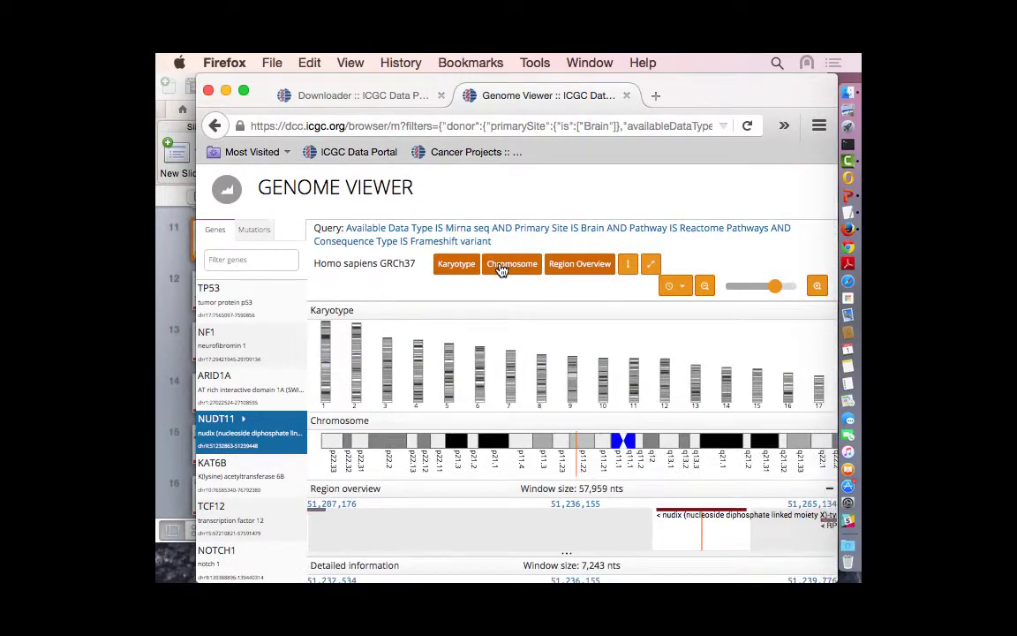
{"action": "left_click", "coordinate": [501, 267]}
{"action": "left_click", "coordinate": [460, 267]}
{"action": "scroll", "coordinate": [521, 291], "scroll_direction": "up", "scroll_amount": 2}
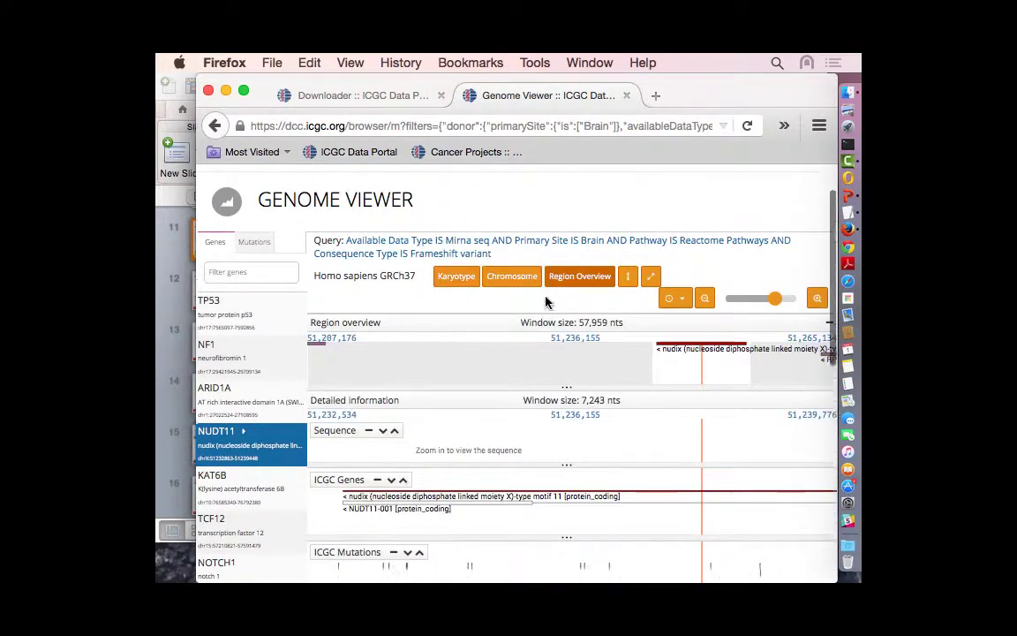
{"action": "scroll", "coordinate": [503, 352], "scroll_direction": "up", "scroll_amount": 1}
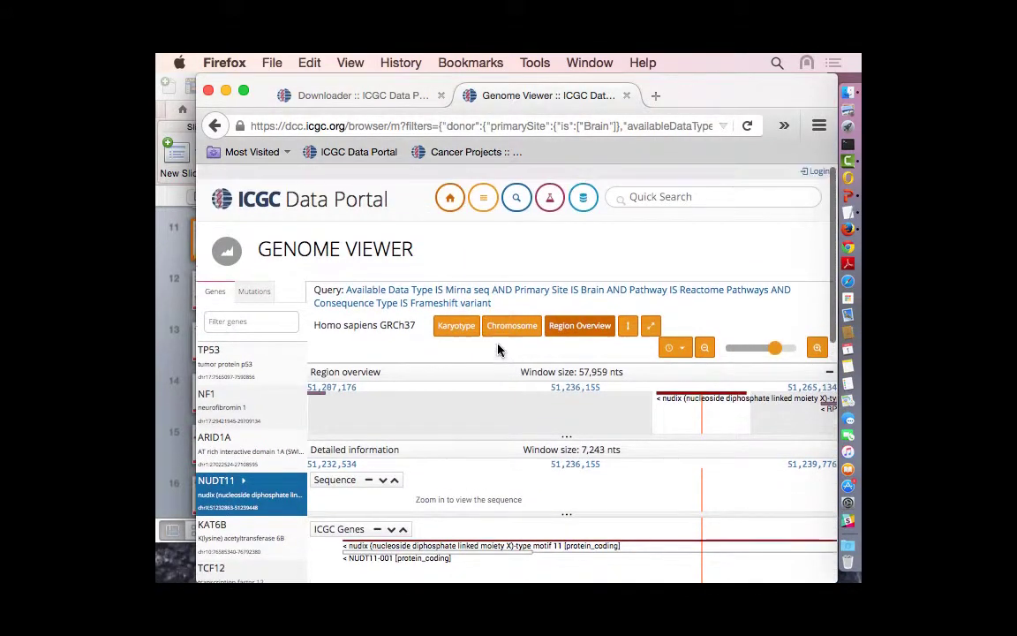
Open the current query in Advanced Search and browse its Genes table
{"action": "left_click", "coordinate": [436, 295]}
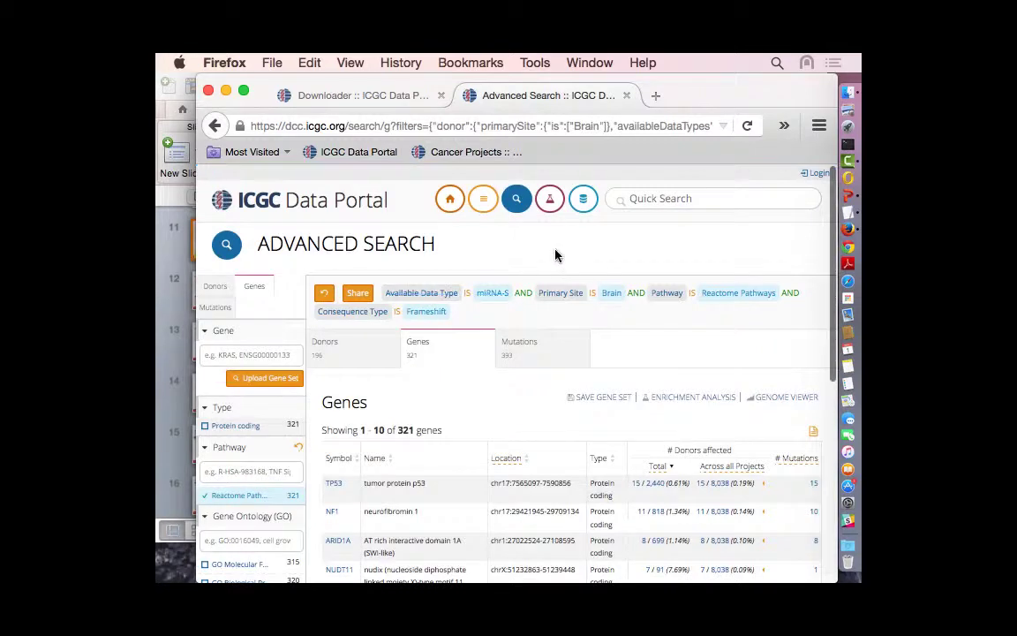
{"action": "scroll", "coordinate": [553, 255], "scroll_direction": "down", "scroll_amount": 1}
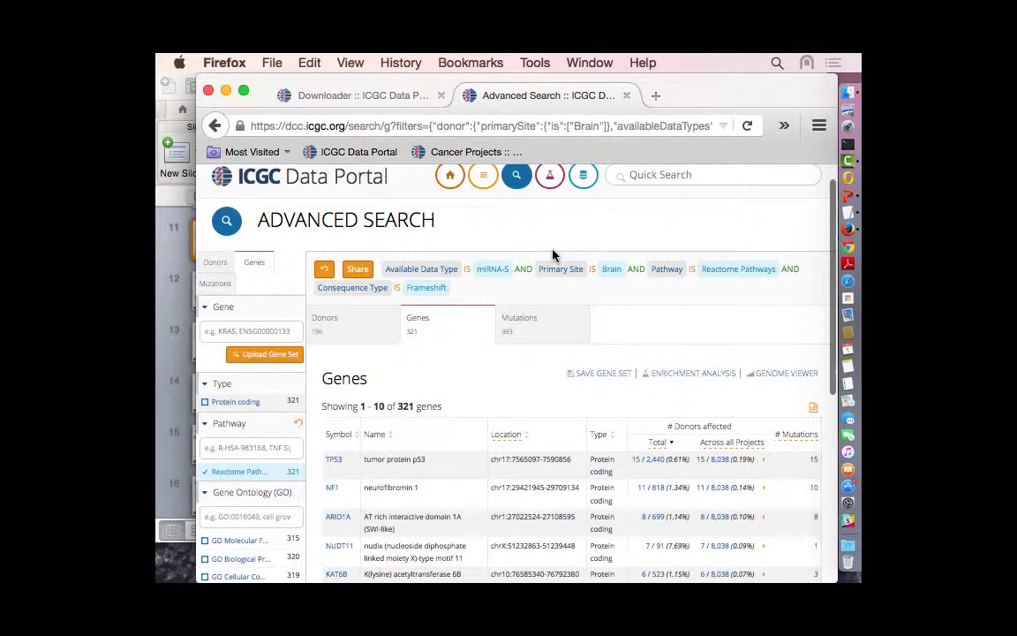
{"action": "scroll", "coordinate": [495, 382], "scroll_direction": "down", "scroll_amount": 1}
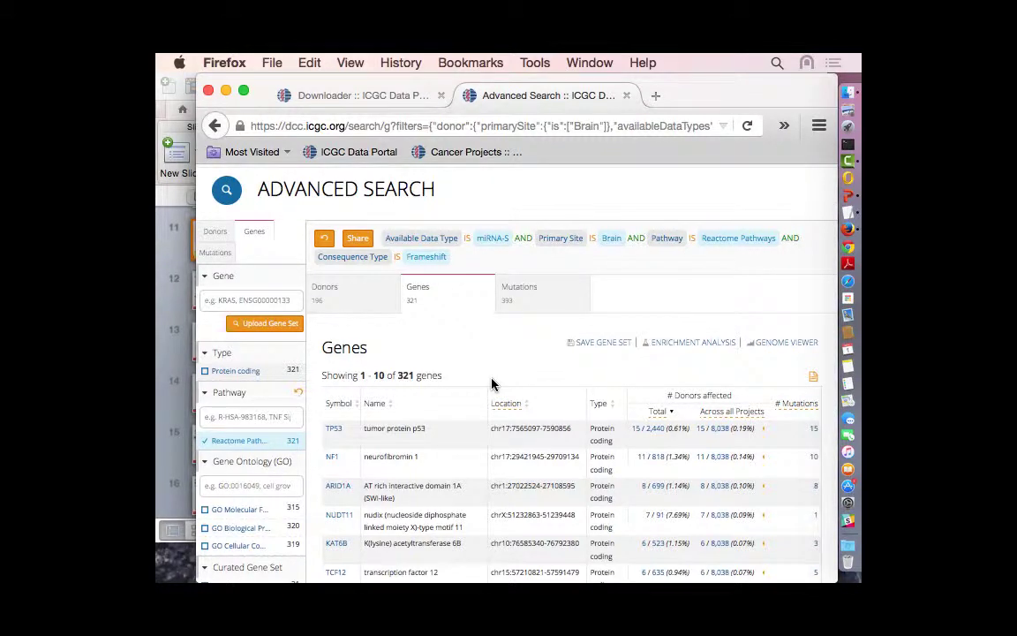
{"action": "scroll", "coordinate": [493, 383], "scroll_direction": "down", "scroll_amount": 2}
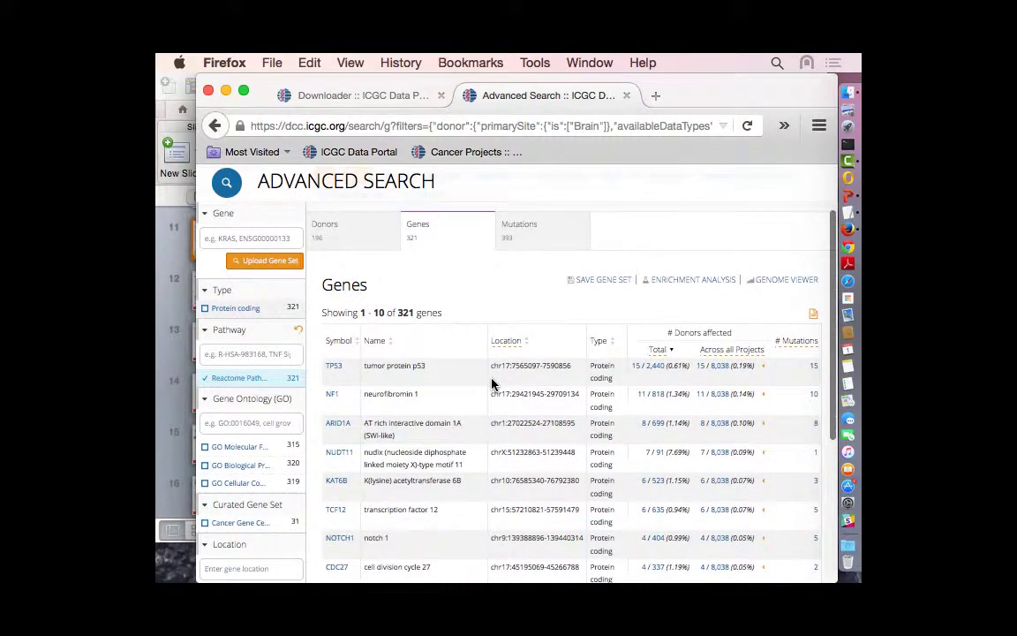
{"action": "scroll", "coordinate": [466, 306], "scroll_direction": "down", "scroll_amount": 1}
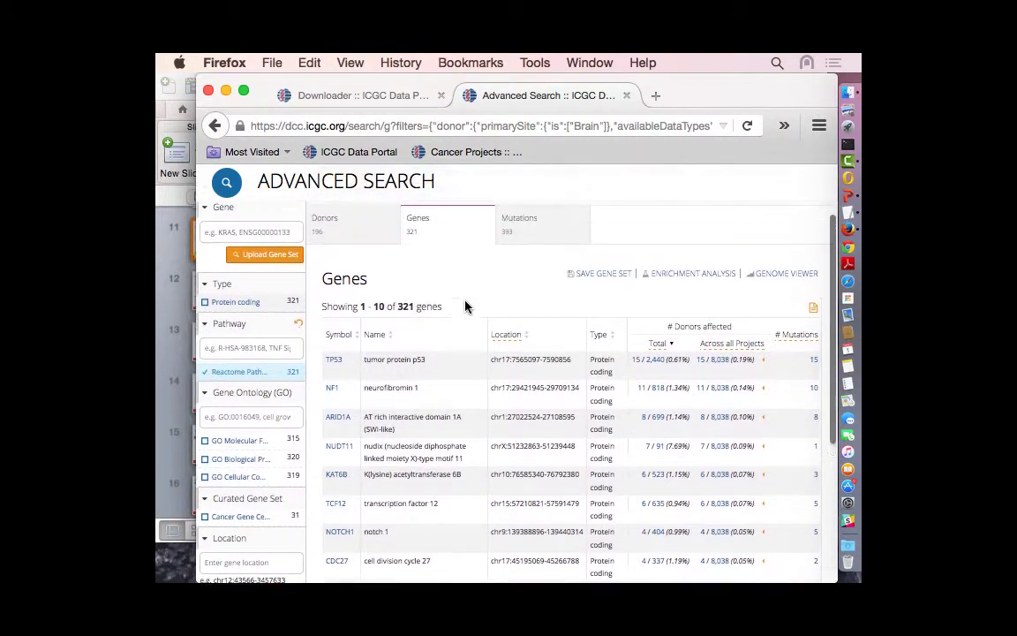
Return to the Downloader page showing the MU7870 request Succeeded at 11.34 KB
{"action": "scroll", "coordinate": [466, 306], "scroll_direction": "up", "scroll_amount": 2}
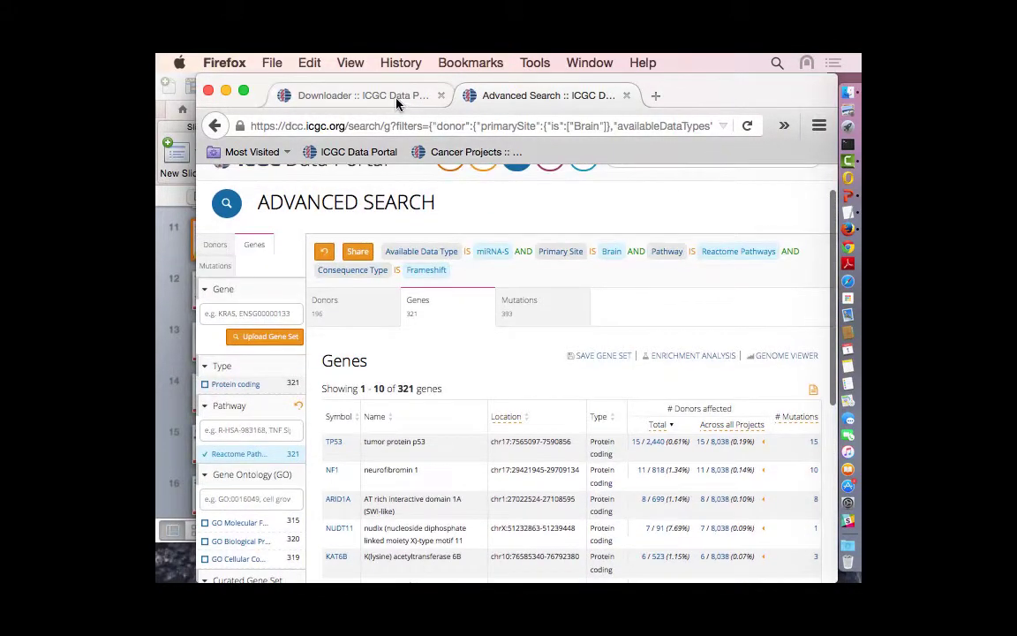
{"action": "left_click", "coordinate": [398, 103]}
{"action": "scroll", "coordinate": [671, 386], "scroll_direction": "down", "scroll_amount": 1}
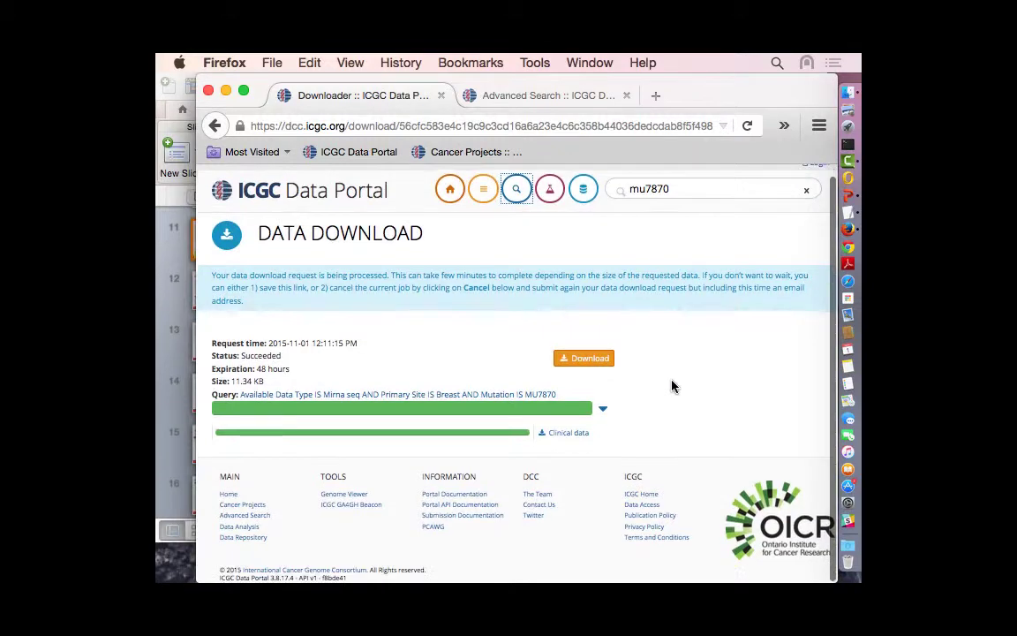
Save the MU7870 dataset as a tar archive and return to the Advanced Search genes
{"action": "left_click", "coordinate": [586, 366]}
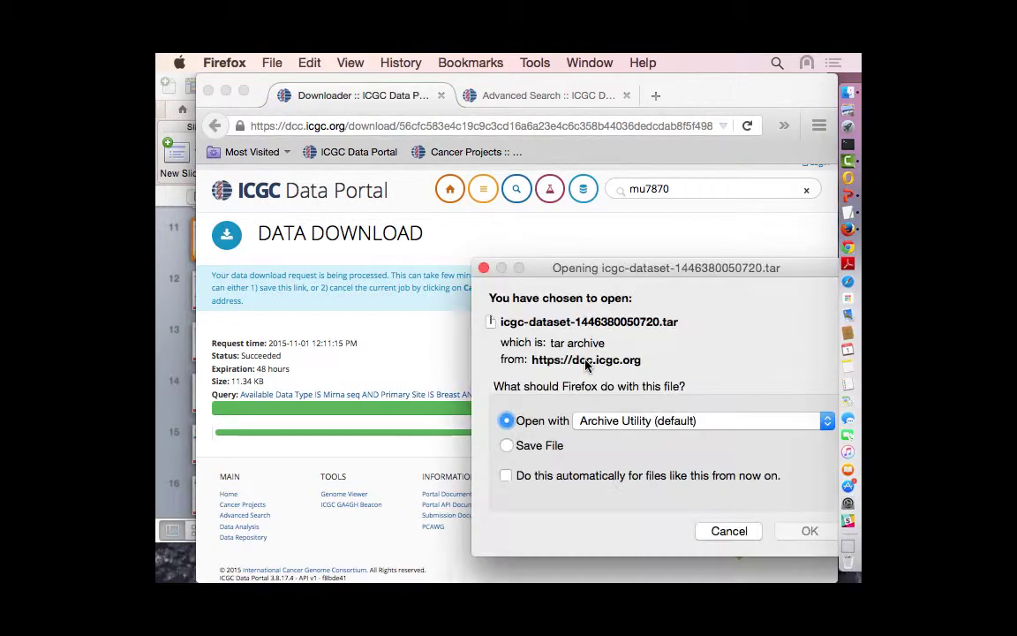
{"action": "left_click", "coordinate": [514, 446]}
{"action": "left_click", "coordinate": [806, 530]}
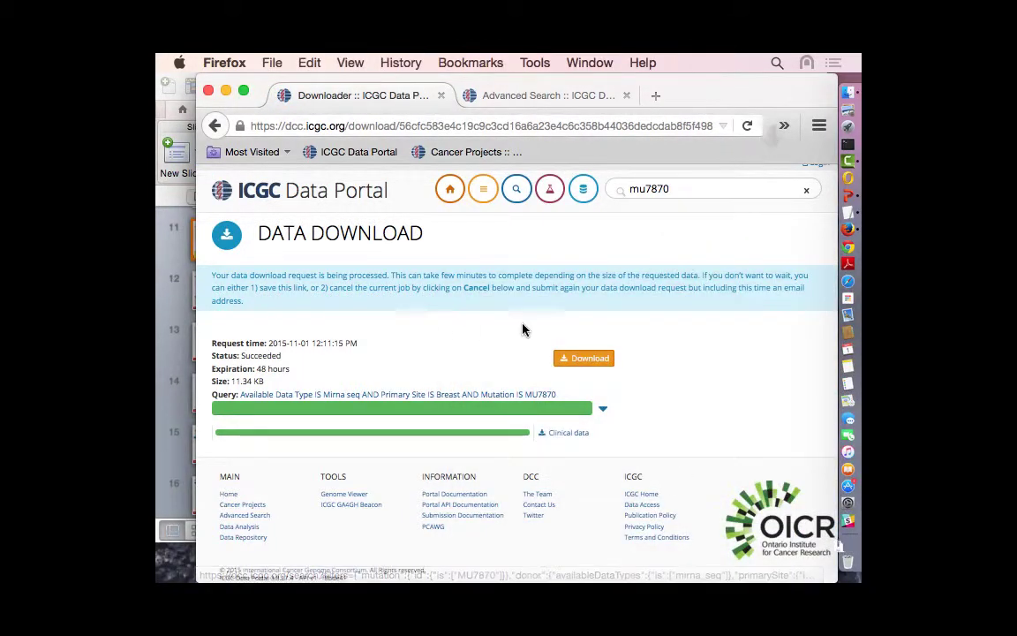
{"action": "left_click", "coordinate": [517, 97]}
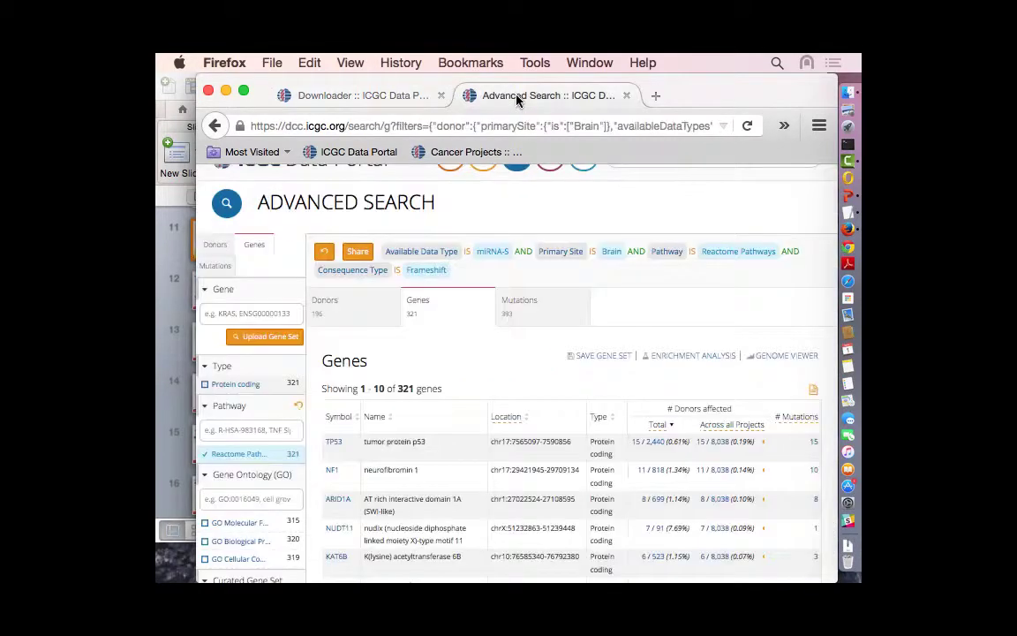
{"action": "scroll", "coordinate": [479, 393], "scroll_direction": "down", "scroll_amount": 2}
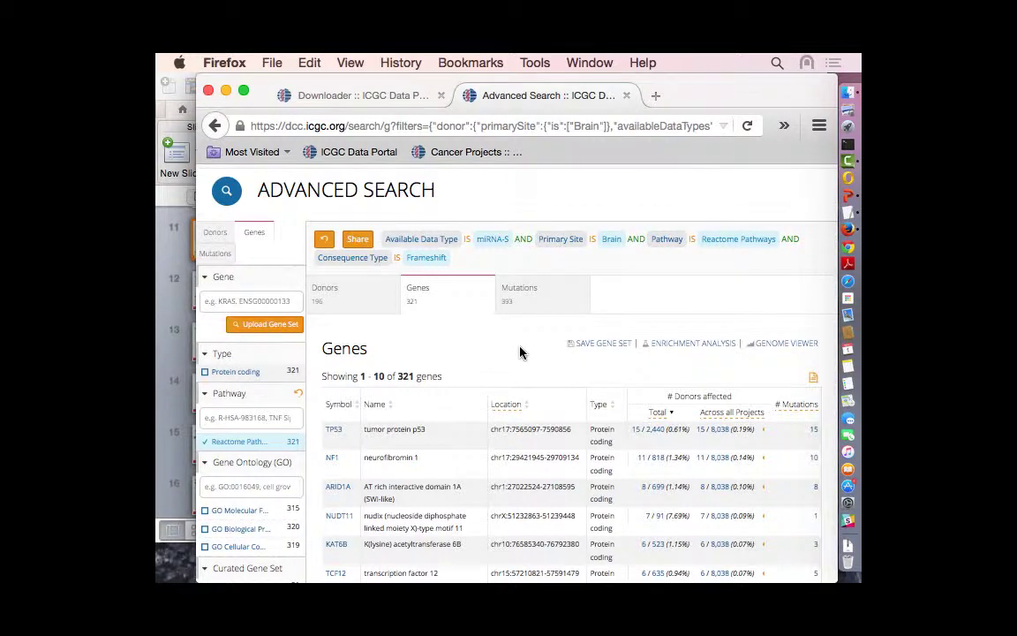
{"action": "scroll", "coordinate": [520, 353], "scroll_direction": "down", "scroll_amount": 3}
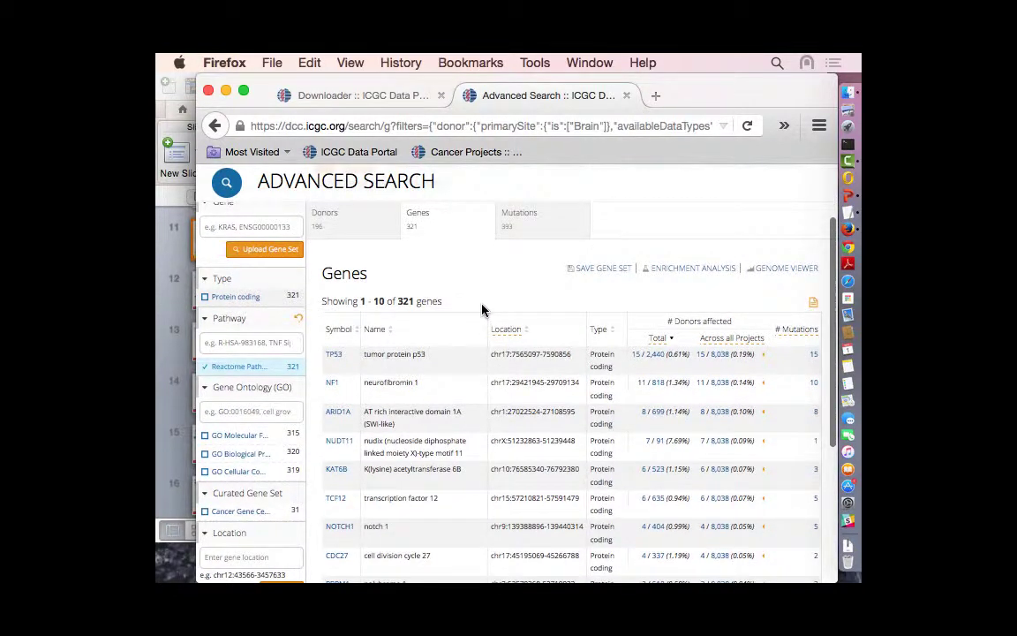
{"action": "scroll", "coordinate": [482, 309], "scroll_direction": "up", "scroll_amount": 3}
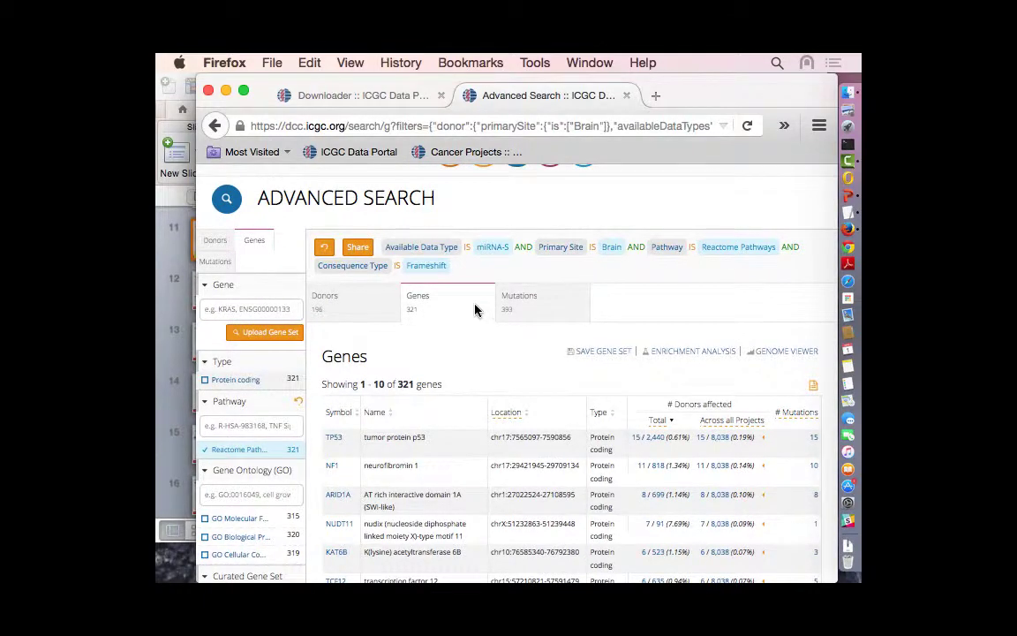
{"action": "left_click", "coordinate": [359, 305]}
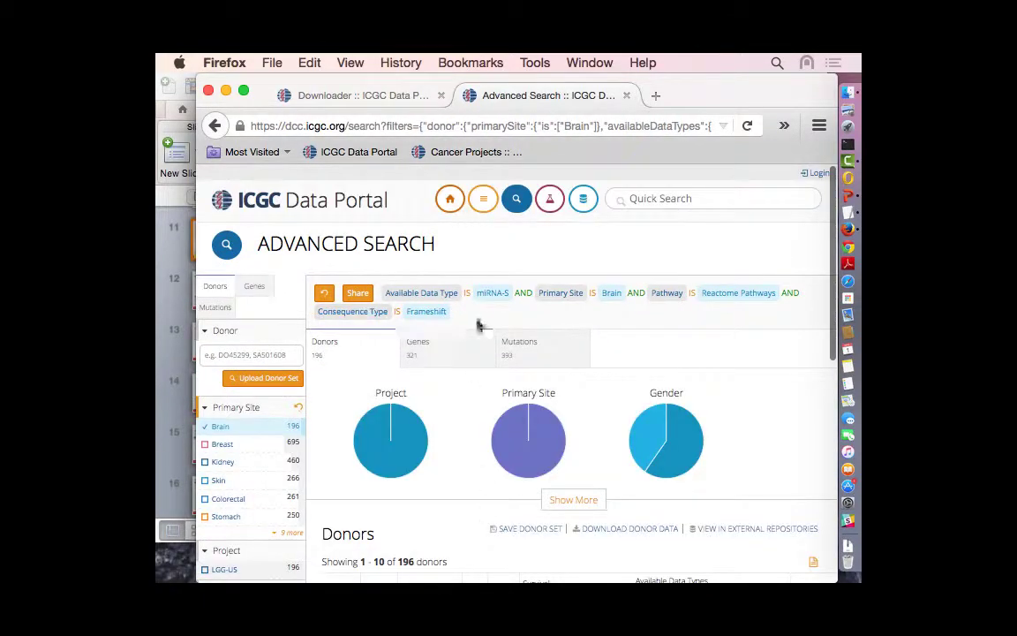
{"action": "left_click", "coordinate": [447, 348]}
{"action": "scroll", "coordinate": [469, 452], "scroll_direction": "down", "scroll_amount": 1}
{"action": "scroll", "coordinate": [470, 453], "scroll_direction": "down", "scroll_amount": 2}
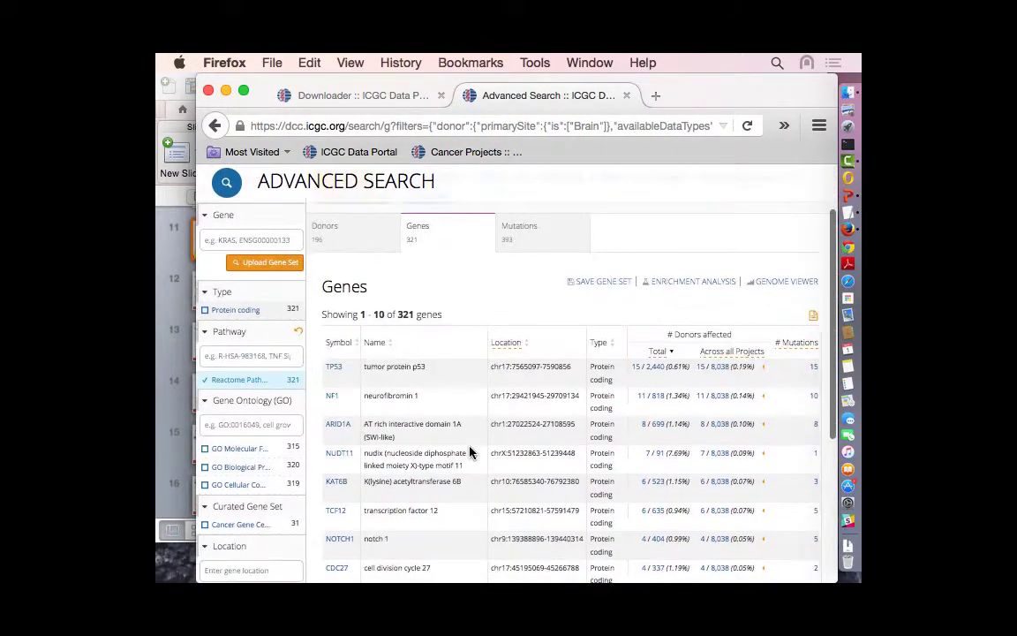
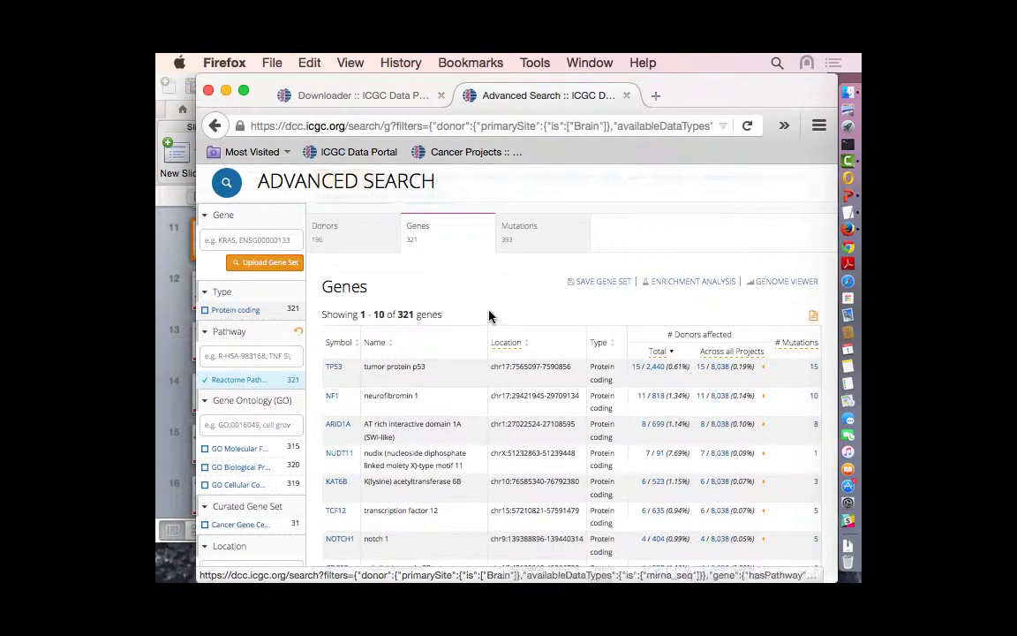
Open the Donors list for TP53's 15 affected brain donors and scroll through the results
{"action": "scroll", "coordinate": [489, 318], "scroll_direction": "up", "scroll_amount": 2}
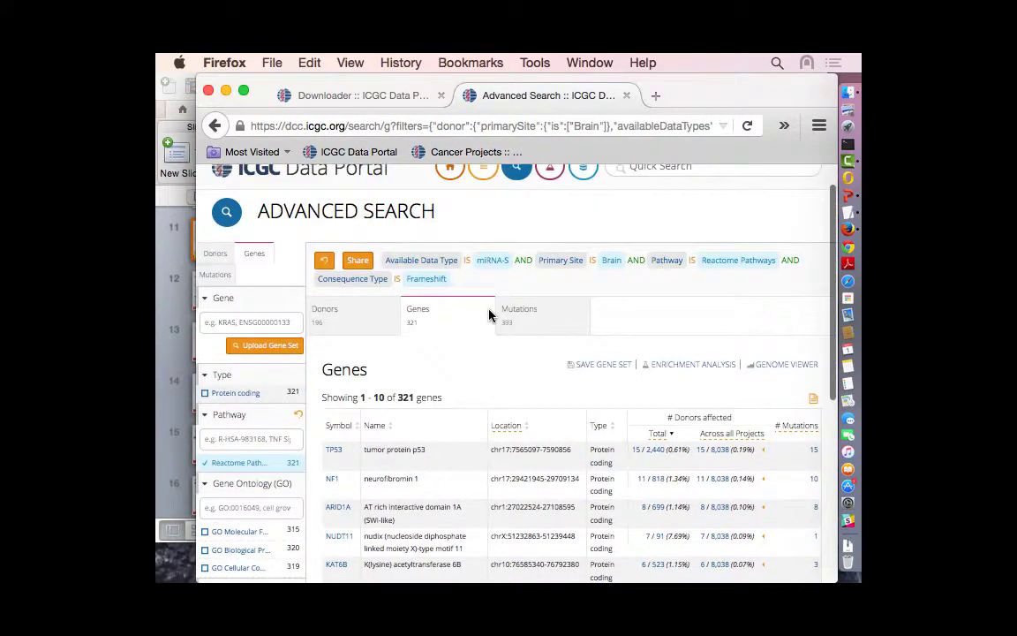
{"action": "left_click", "coordinate": [638, 452]}
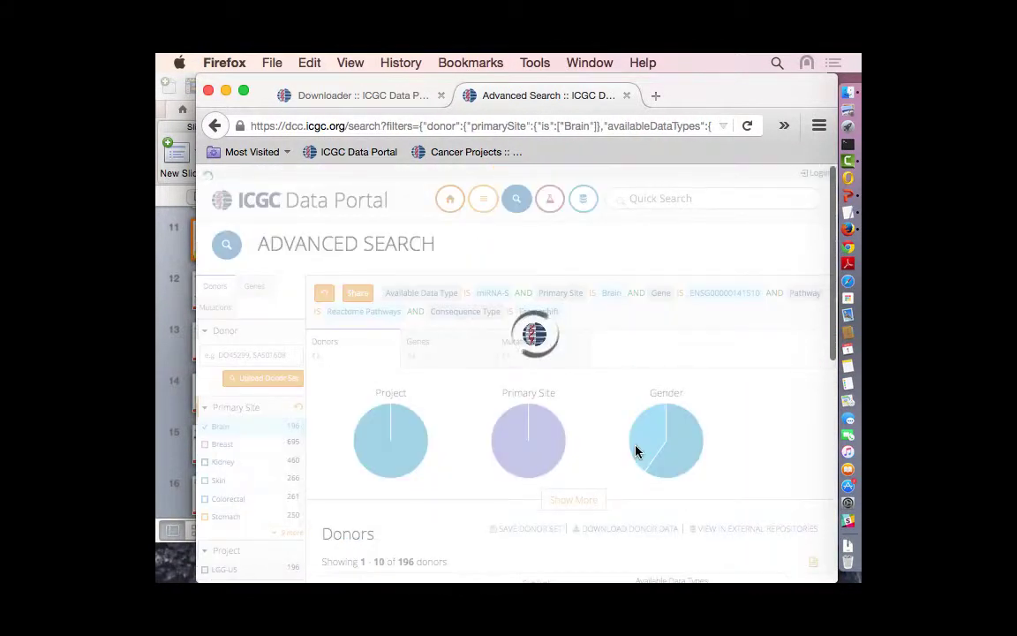
{"action": "scroll", "coordinate": [468, 458], "scroll_direction": "down", "scroll_amount": 3}
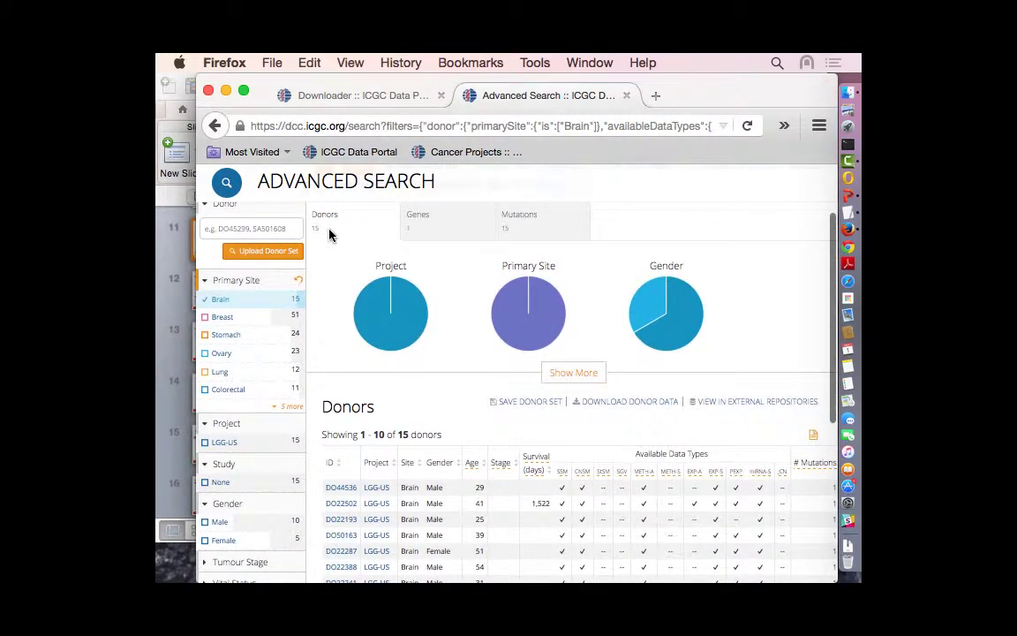
{"action": "scroll", "coordinate": [509, 368], "scroll_direction": "up", "scroll_amount": 2}
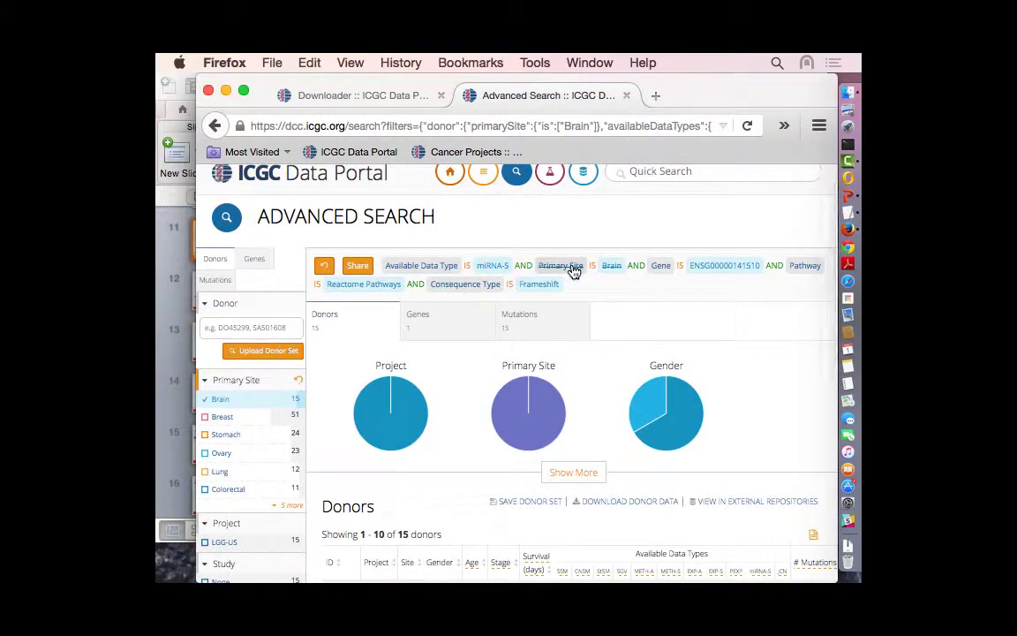
{"action": "scroll", "coordinate": [473, 451], "scroll_direction": "down", "scroll_amount": 1}
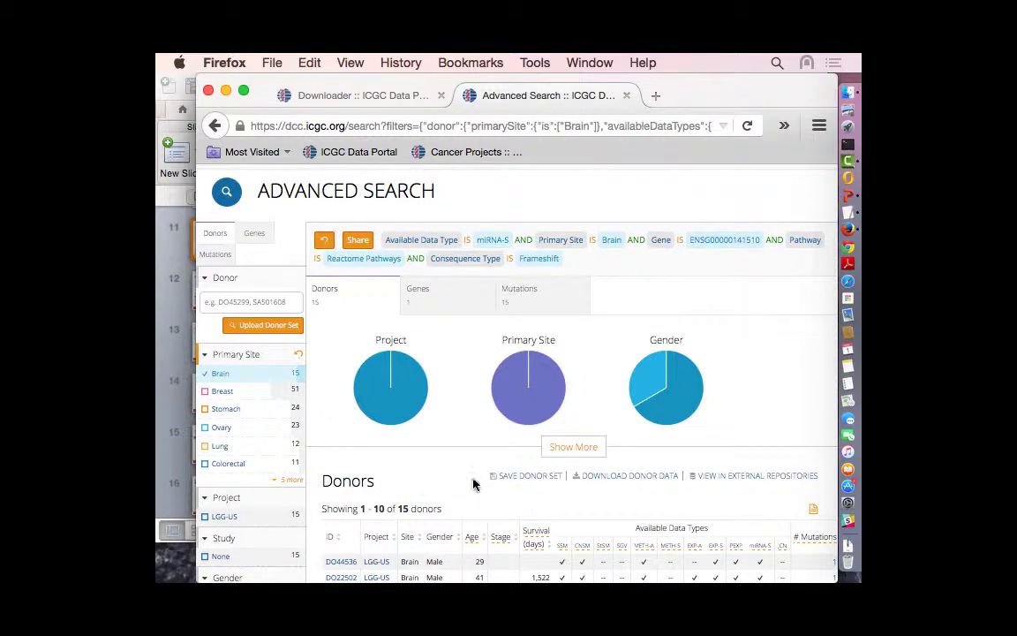
{"action": "scroll", "coordinate": [457, 483], "scroll_direction": "down", "scroll_amount": 3}
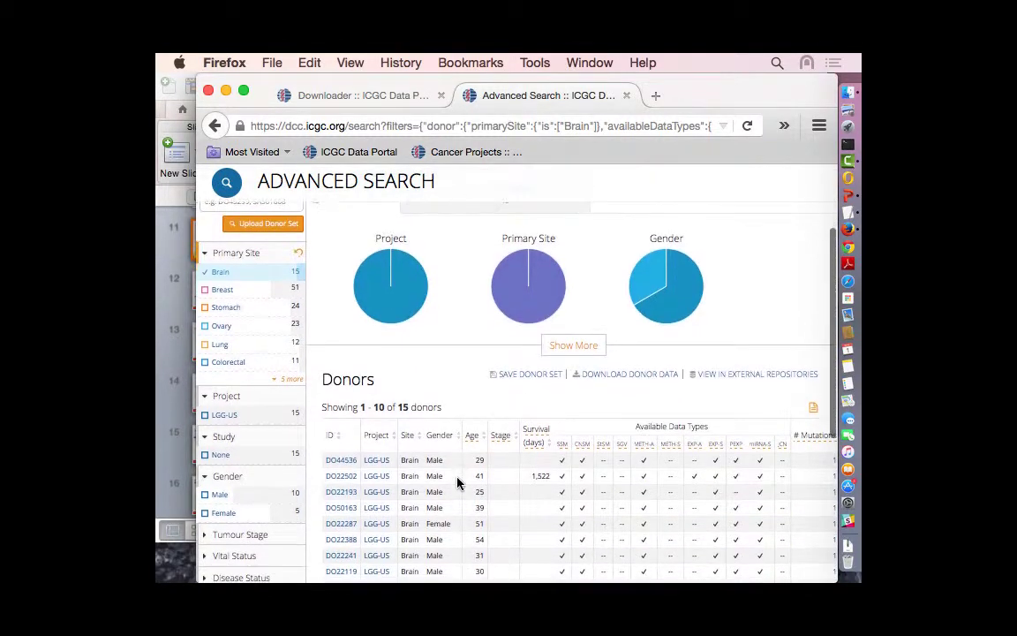
{"action": "scroll", "coordinate": [444, 325], "scroll_direction": "up", "scroll_amount": 1}
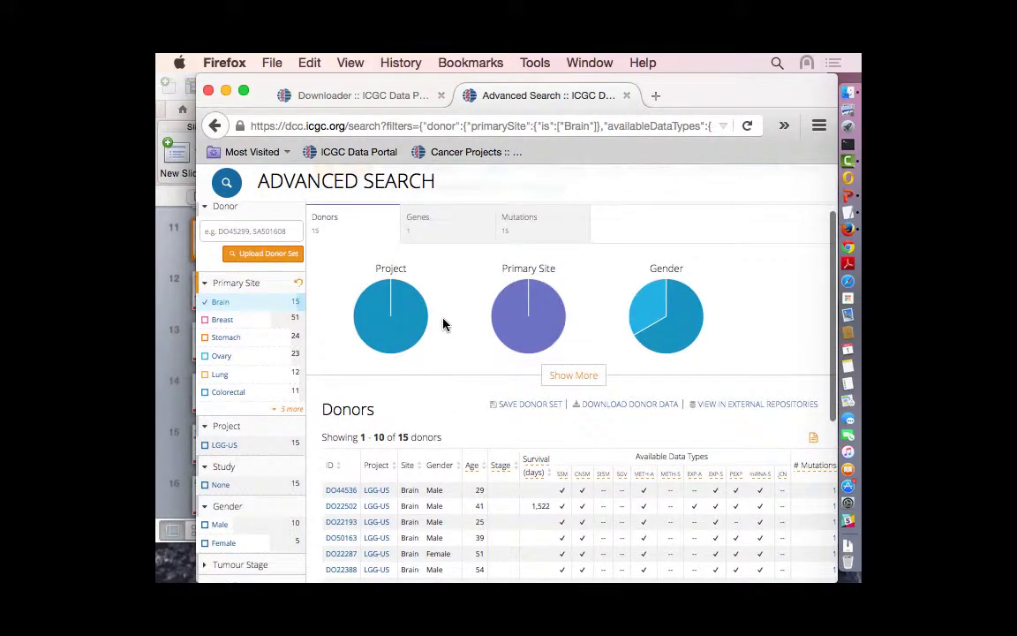
{"action": "scroll", "coordinate": [444, 325], "scroll_direction": "down", "scroll_amount": 1}
{"action": "scroll", "coordinate": [477, 409], "scroll_direction": "down", "scroll_amount": 2}
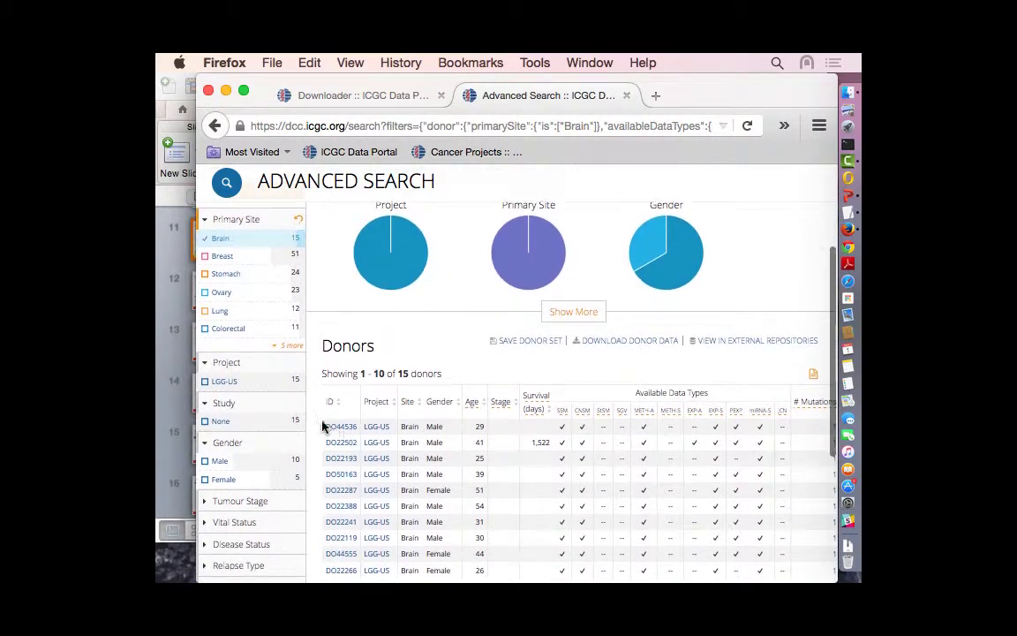
{"action": "left_click", "coordinate": [344, 427]}
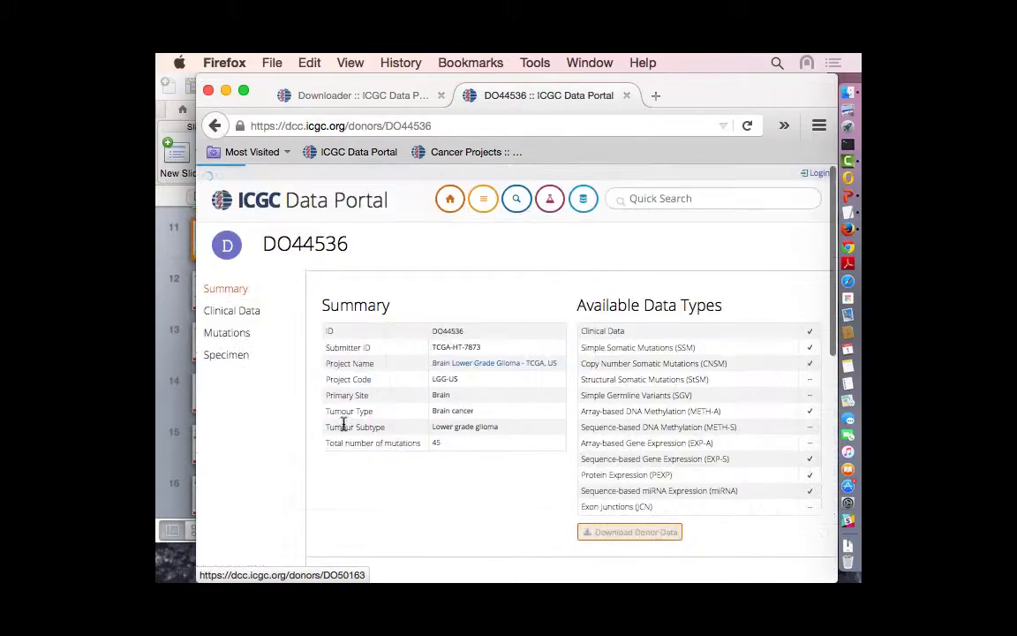
{"action": "scroll", "coordinate": [496, 508], "scroll_direction": "down", "scroll_amount": 1}
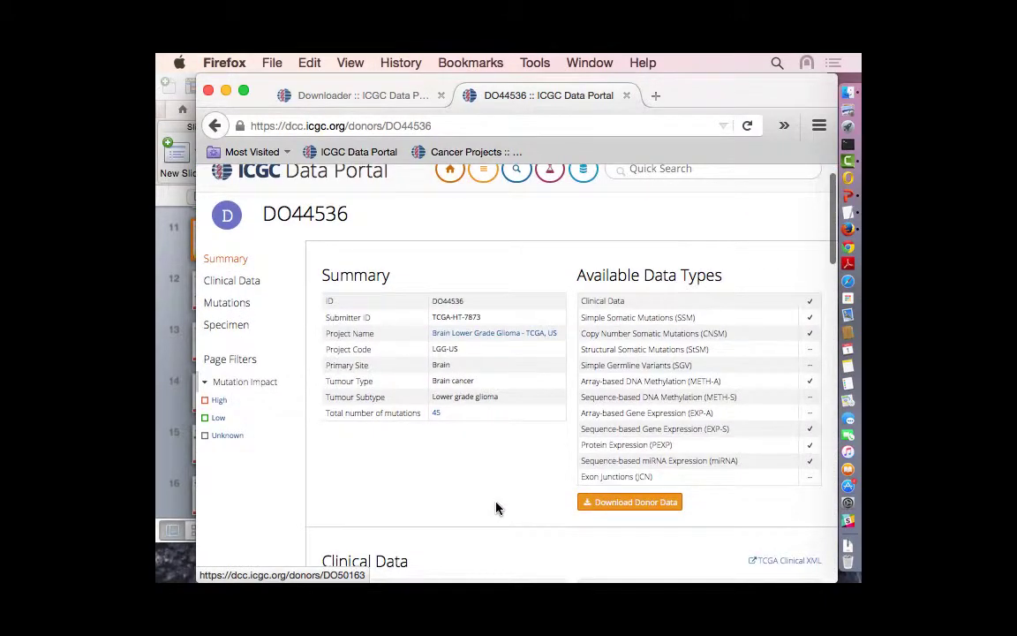
{"action": "scroll", "coordinate": [496, 508], "scroll_direction": "down", "scroll_amount": 2}
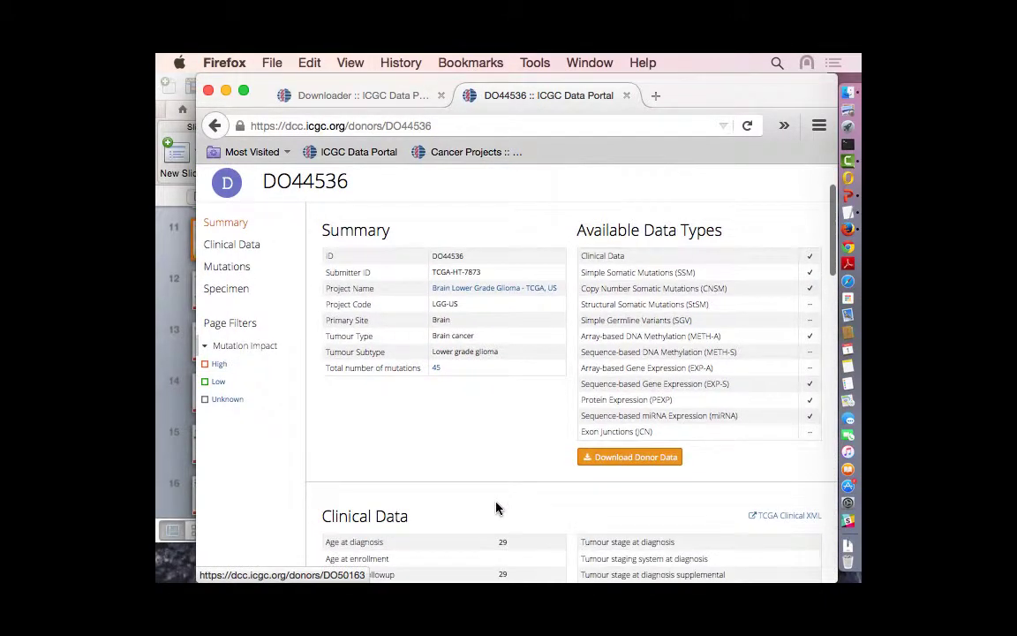
{"action": "scroll", "coordinate": [469, 444], "scroll_direction": "down", "scroll_amount": 1}
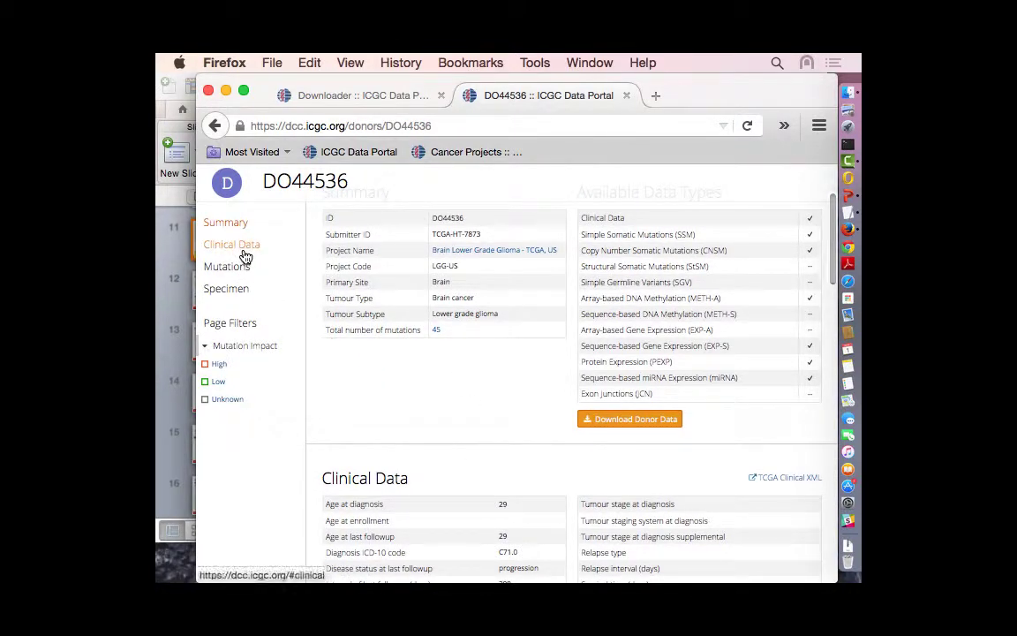
{"action": "scroll", "coordinate": [481, 357], "scroll_direction": "up", "scroll_amount": 1}
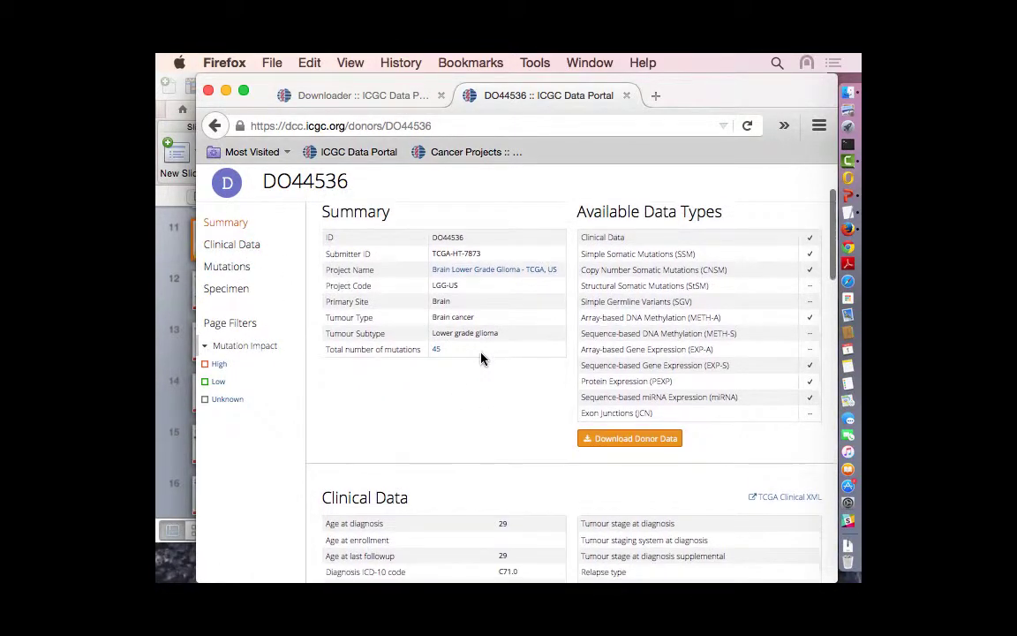
Jump to the donor's mutations and specimens, then show primary tumour specimen SP97336 with its 8 samples
{"action": "left_click", "coordinate": [231, 267]}
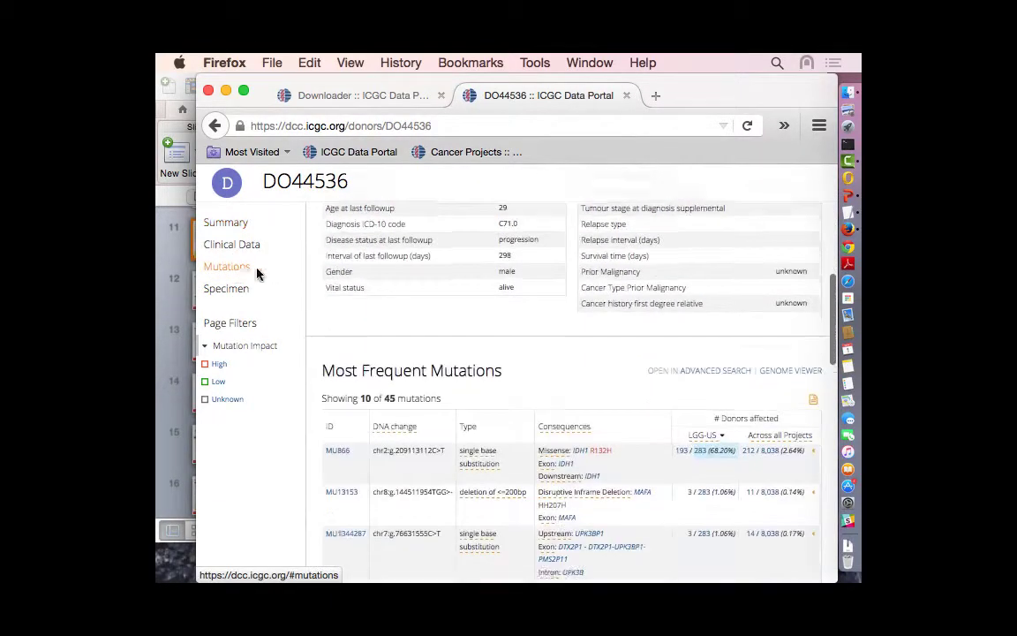
{"action": "left_click", "coordinate": [225, 299]}
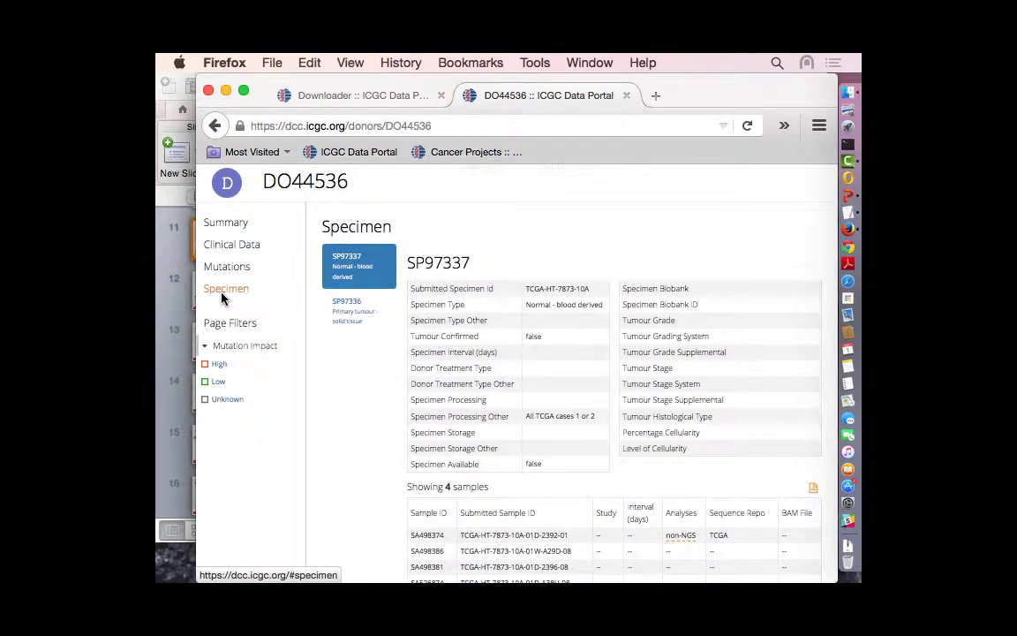
{"action": "left_click", "coordinate": [222, 299]}
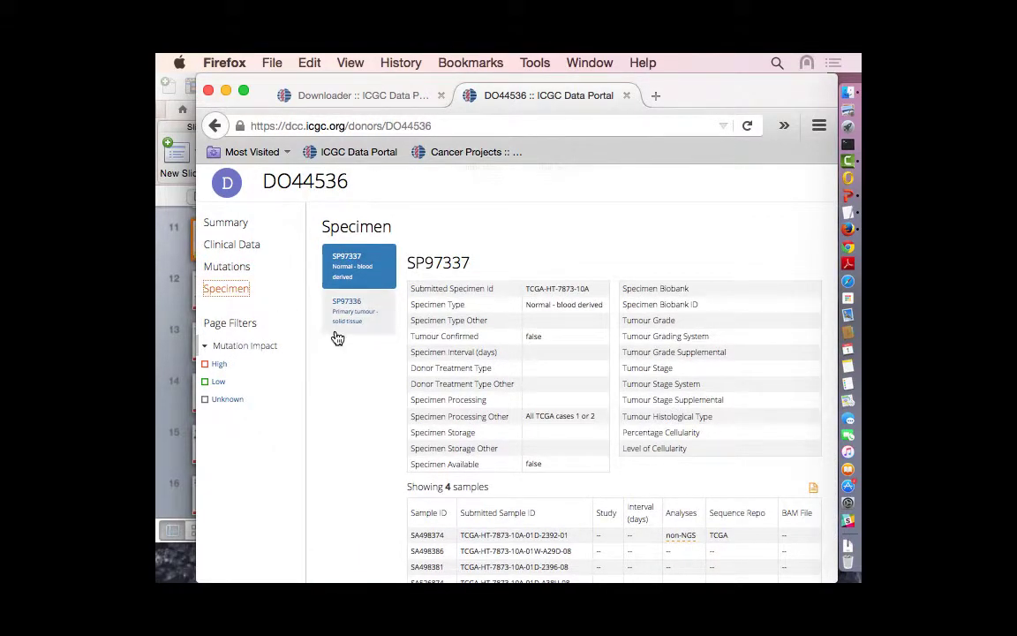
{"action": "scroll", "coordinate": [366, 371], "scroll_direction": "down", "scroll_amount": 2}
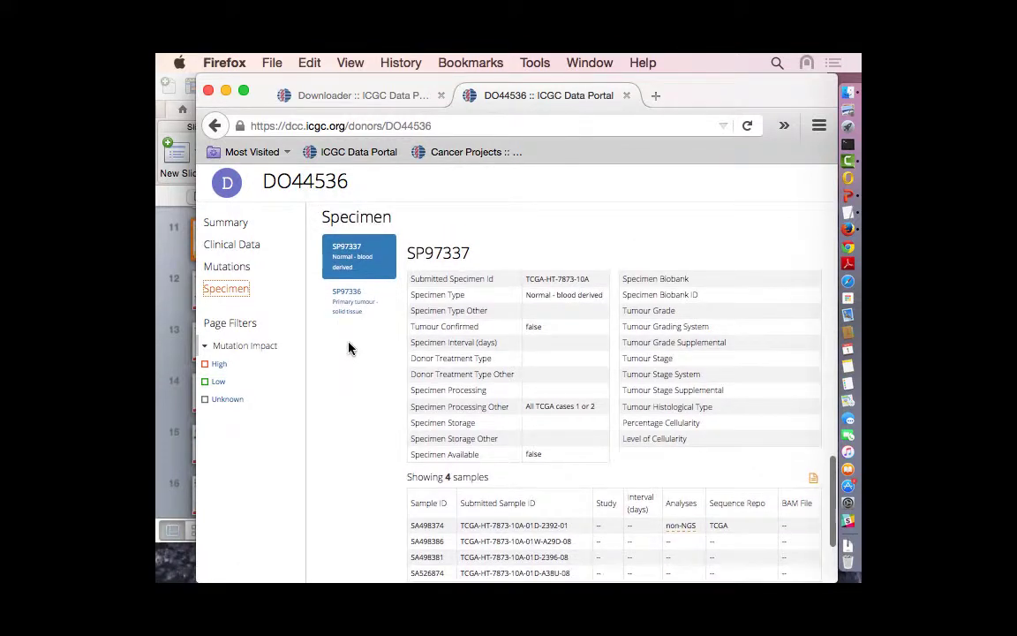
{"action": "left_click", "coordinate": [353, 305]}
{"action": "scroll", "coordinate": [360, 431], "scroll_direction": "down", "scroll_amount": 3}
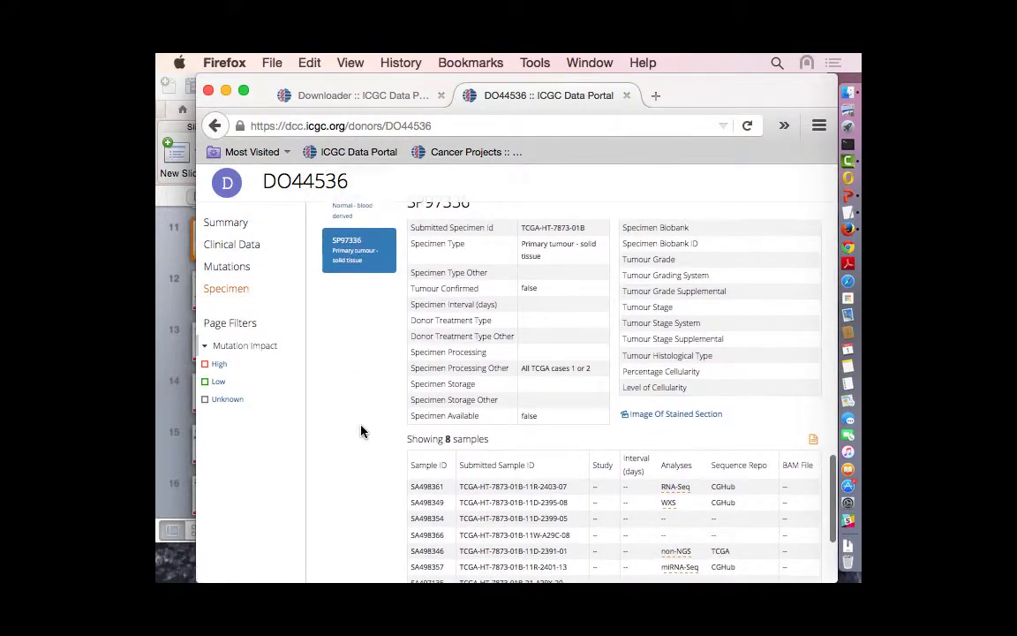
{"action": "scroll", "coordinate": [360, 431], "scroll_direction": "up", "scroll_amount": 3}
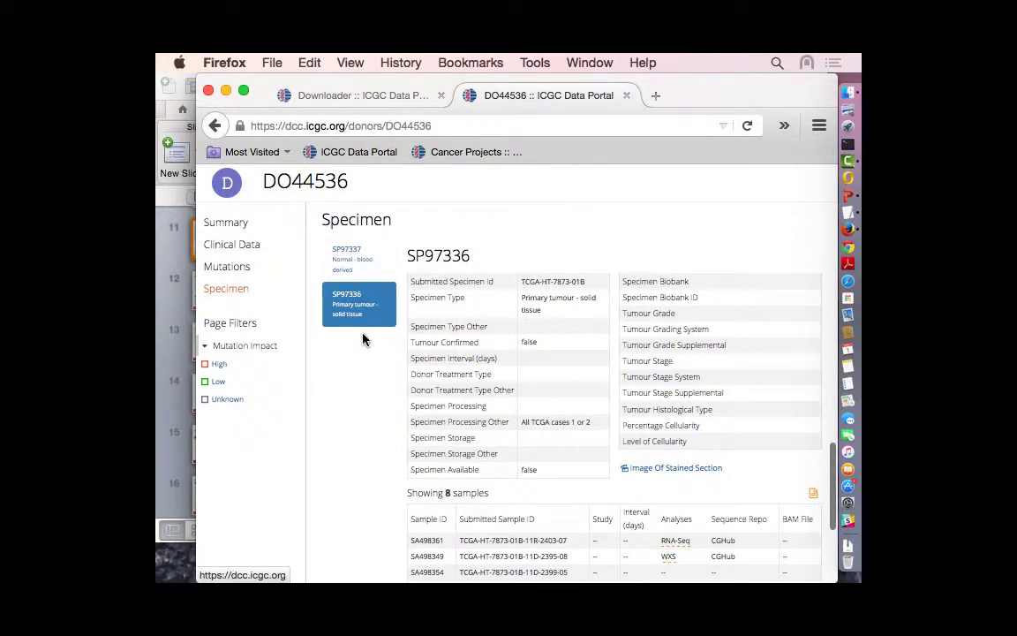
Open the specimen's stained-section images, view slide TCGA-HT-7873-01B-01-TS1, then return to DO44536
{"action": "left_click", "coordinate": [650, 471]}
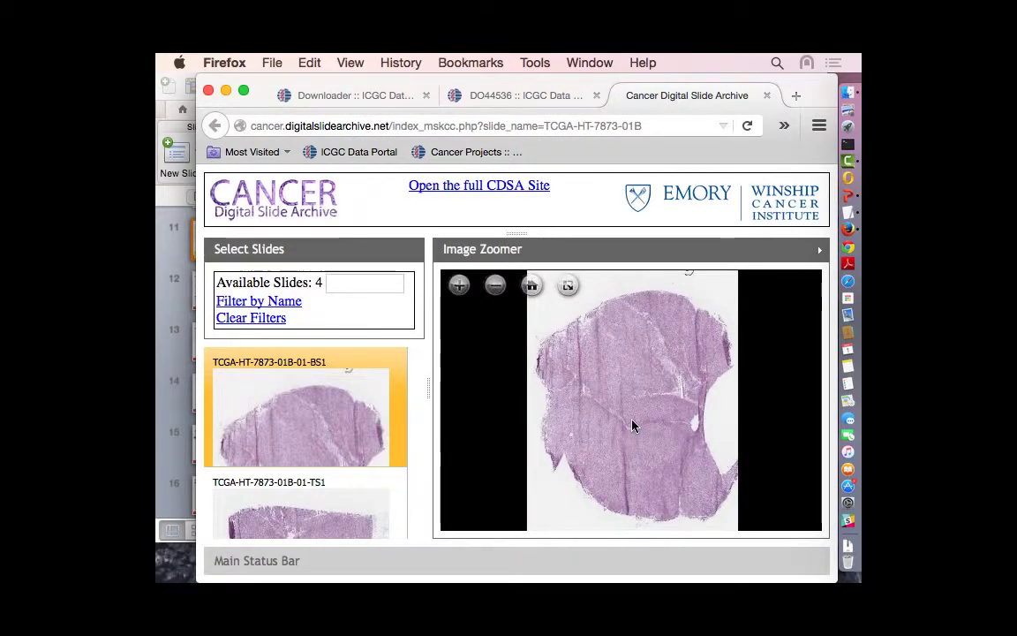
{"action": "scroll", "coordinate": [633, 426], "scroll_direction": "up", "scroll_amount": 5}
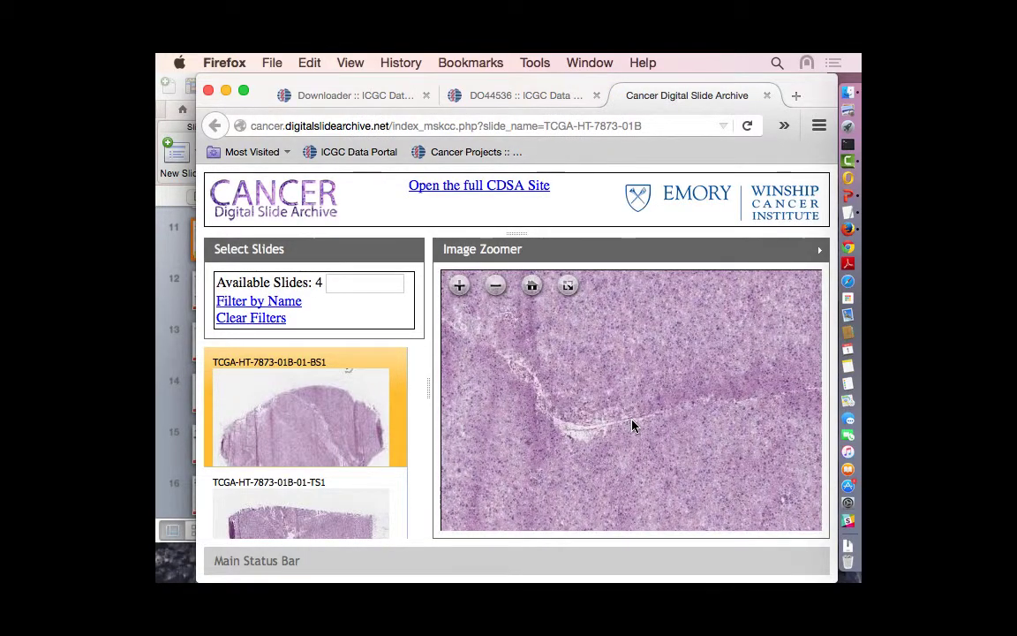
{"action": "scroll", "coordinate": [631, 420], "scroll_direction": "down", "scroll_amount": 2}
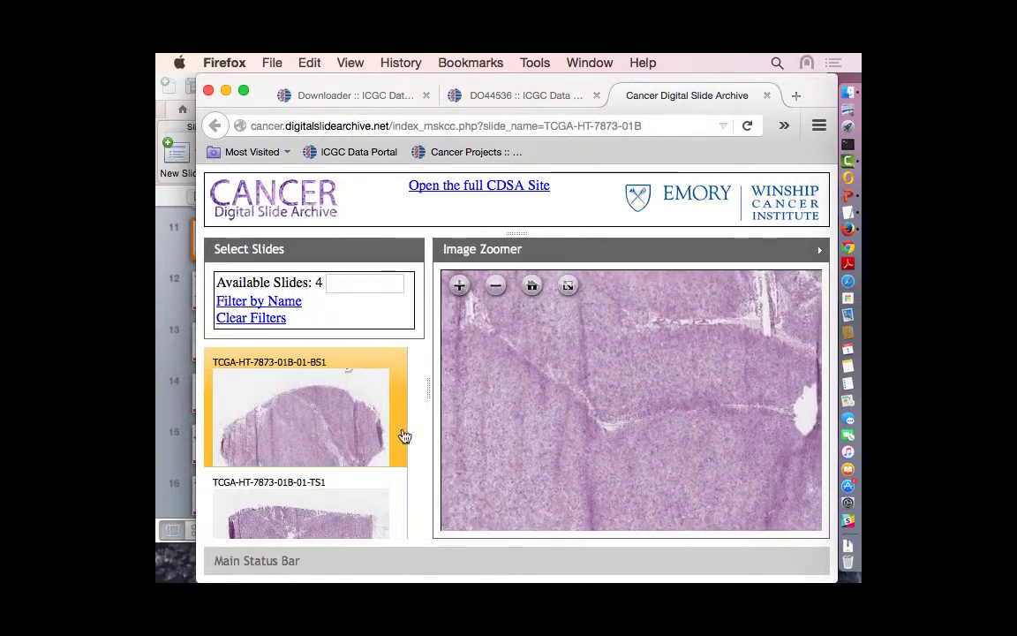
{"action": "left_click", "coordinate": [316, 504]}
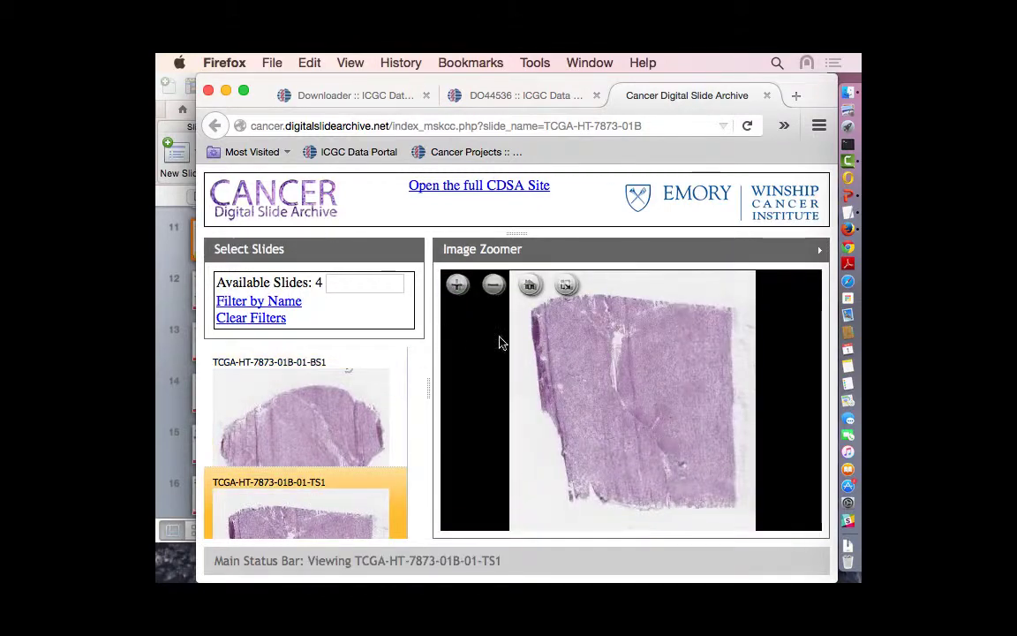
{"action": "left_click", "coordinate": [478, 97]}
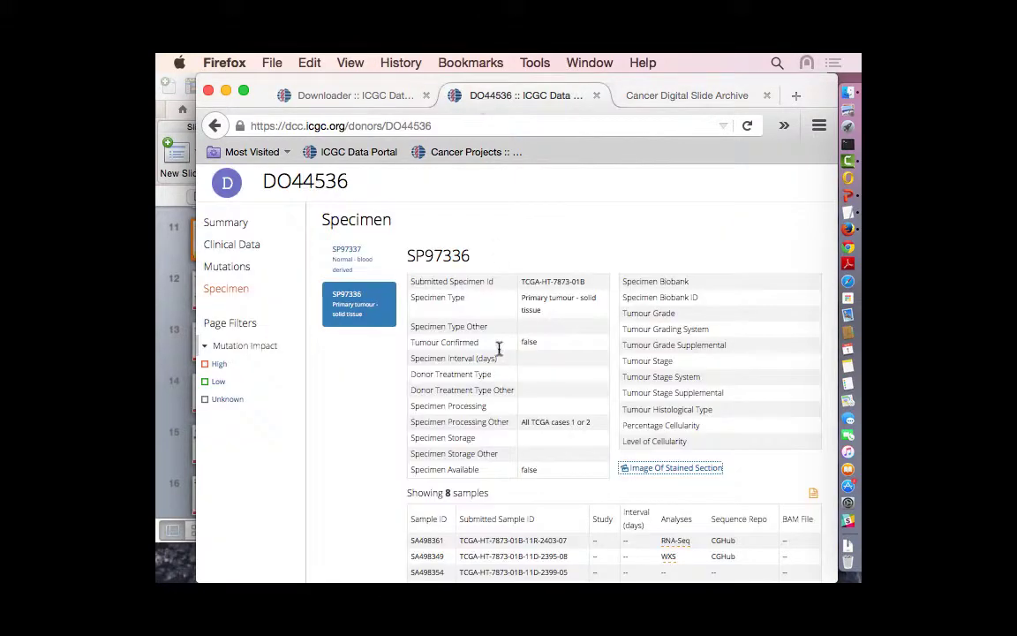
From the top of the donor page, open the advanced search listing DO44536's 45 mutations
{"action": "scroll", "coordinate": [372, 498], "scroll_direction": "up", "scroll_amount": 10}
{"action": "scroll", "coordinate": [372, 497], "scroll_direction": "up", "scroll_amount": 10}
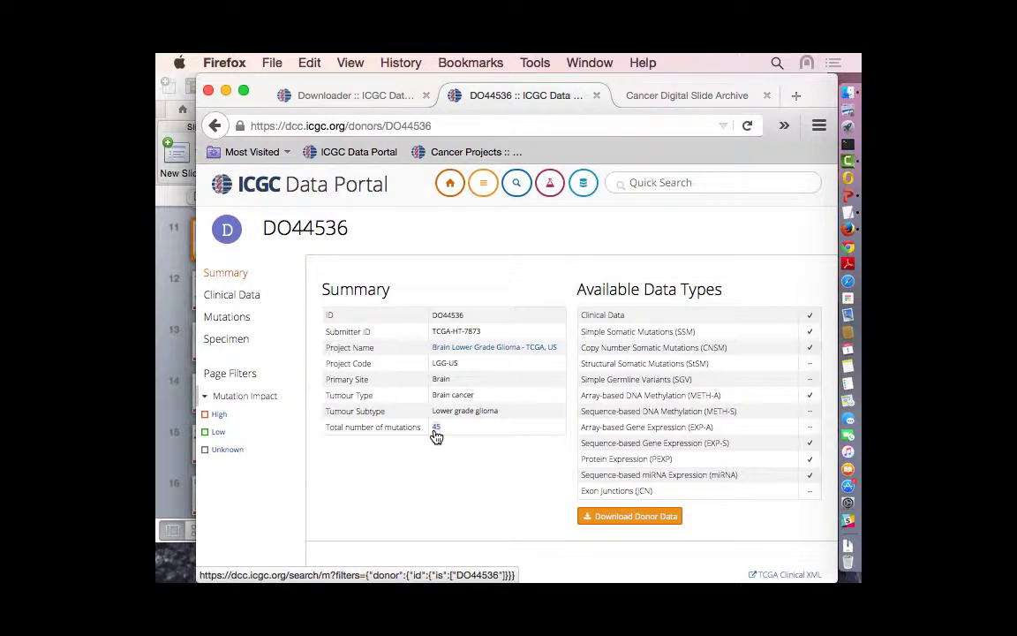
{"action": "left_click", "coordinate": [437, 429]}
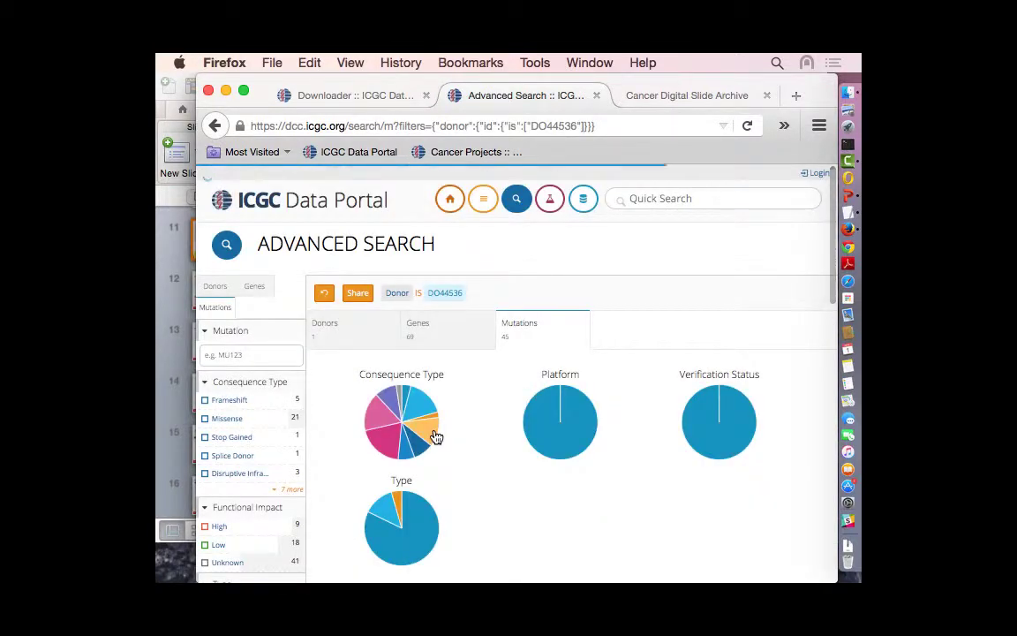
Scroll through the donor's mutation results and select the DO44536 donor ID text
{"action": "scroll", "coordinate": [435, 436], "scroll_direction": "down", "scroll_amount": 1}
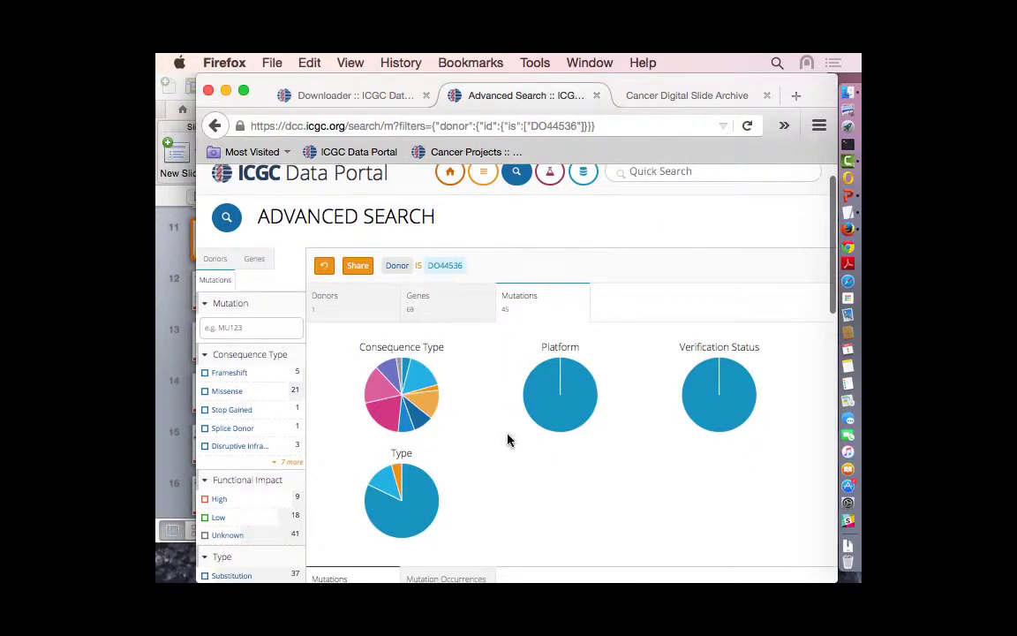
{"action": "scroll", "coordinate": [505, 442], "scroll_direction": "down", "scroll_amount": 3}
{"action": "scroll", "coordinate": [502, 445], "scroll_direction": "down", "scroll_amount": 2}
{"action": "scroll", "coordinate": [501, 445], "scroll_direction": "up", "scroll_amount": 2}
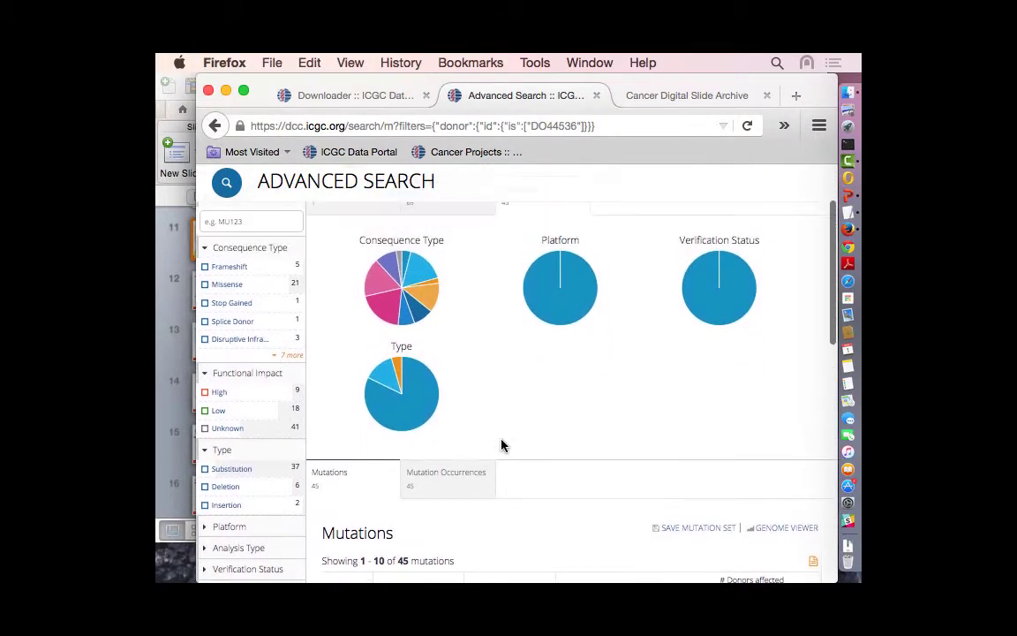
{"action": "scroll", "coordinate": [502, 445], "scroll_direction": "down", "scroll_amount": 1}
{"action": "scroll", "coordinate": [502, 445], "scroll_direction": "up", "scroll_amount": 5}
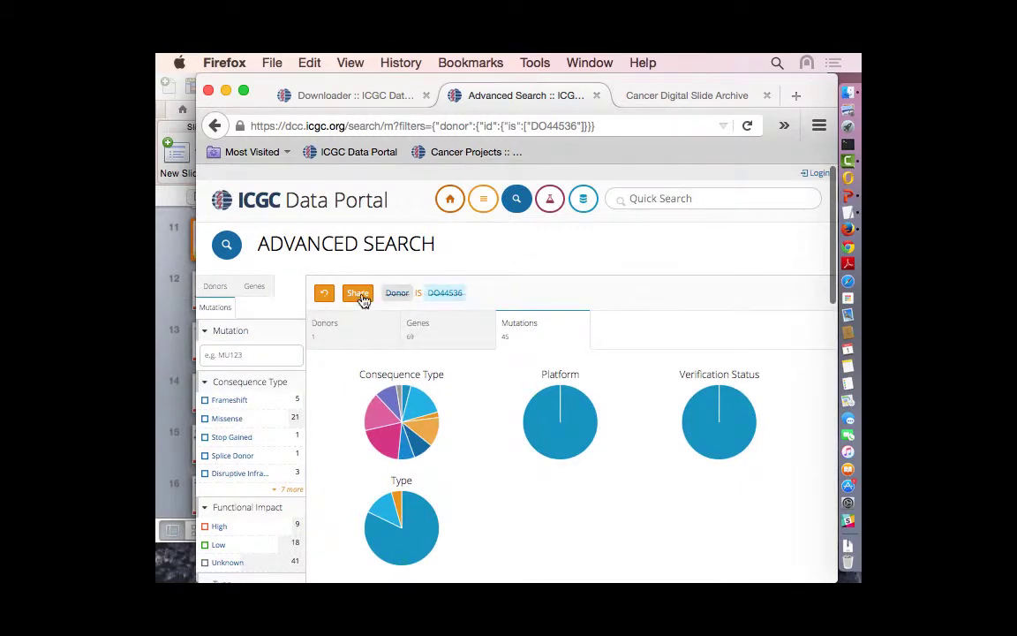
{"action": "left_click_drag", "start_coordinate": [520, 284], "coordinate": [426, 291]}
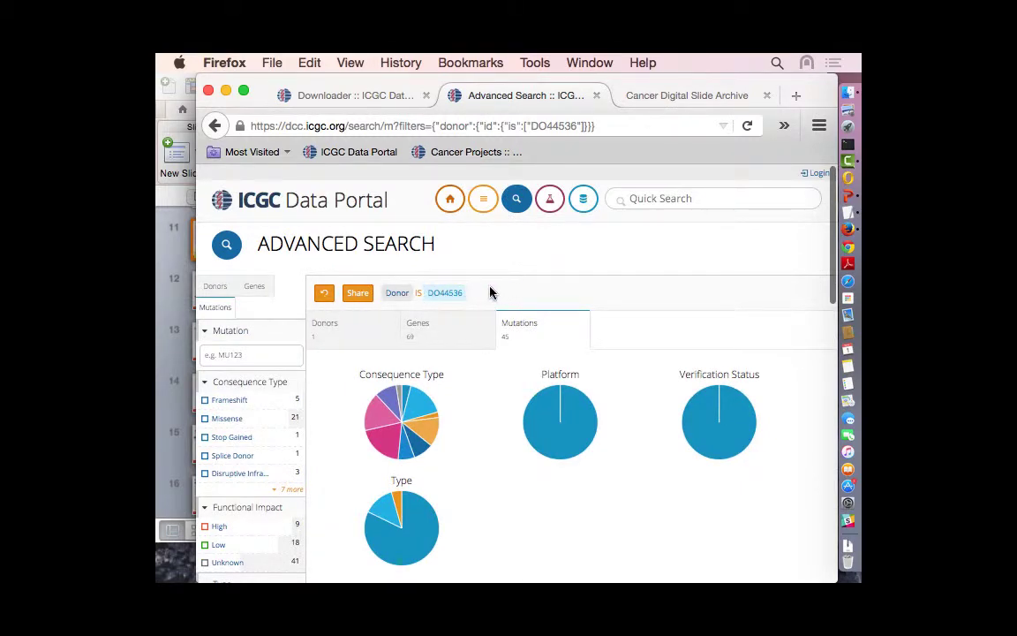
Generate a short share link for this search, close it, and review the mutations charts and table
{"action": "left_click", "coordinate": [358, 294]}
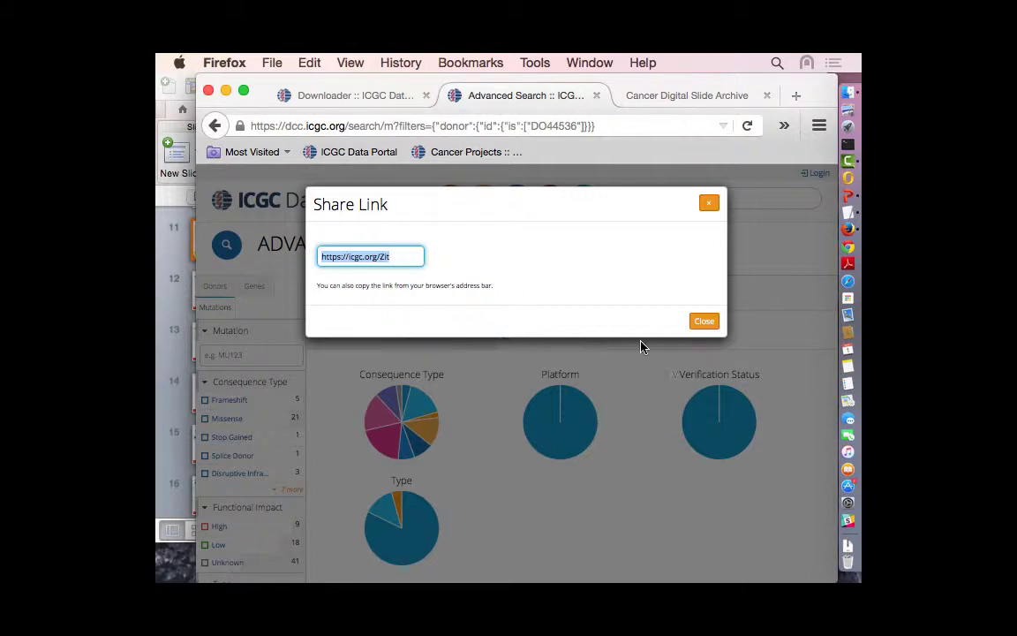
{"action": "left_click", "coordinate": [701, 322]}
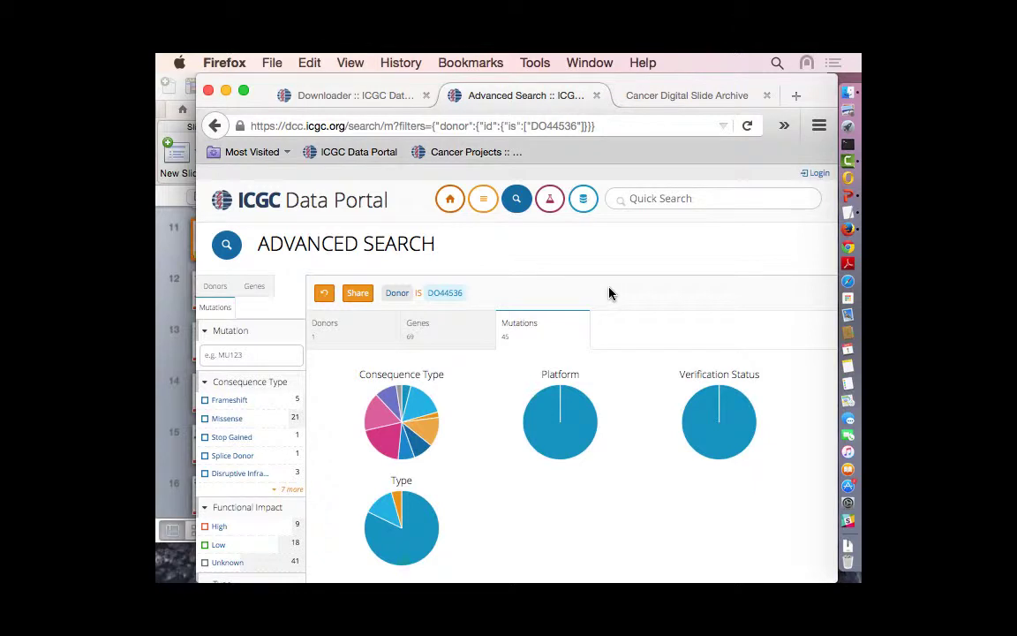
{"action": "scroll", "coordinate": [609, 294], "scroll_direction": "down", "scroll_amount": 2}
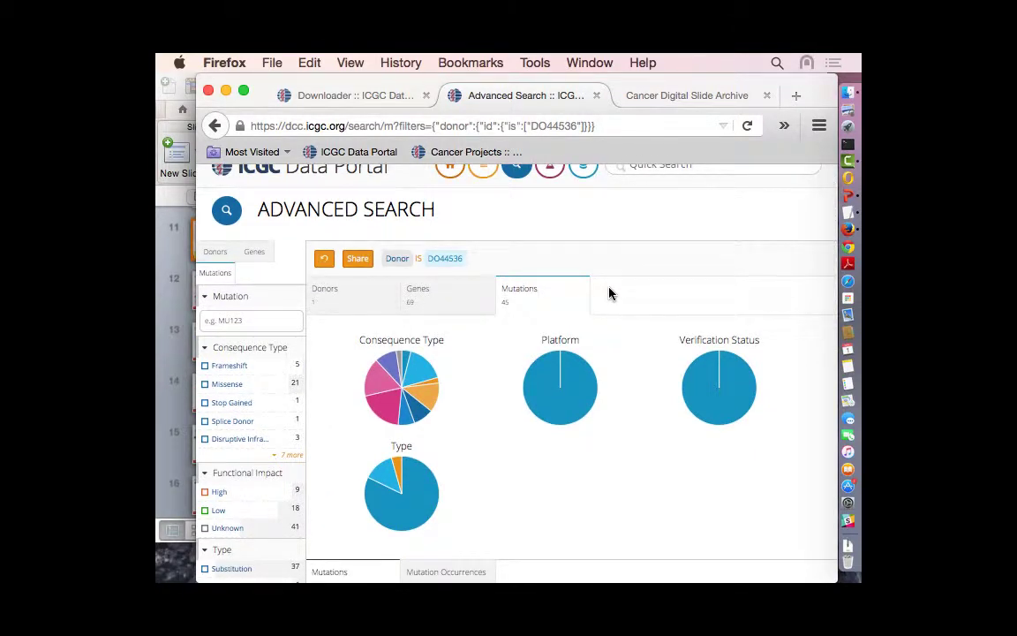
{"action": "scroll", "coordinate": [609, 294], "scroll_direction": "down", "scroll_amount": 5}
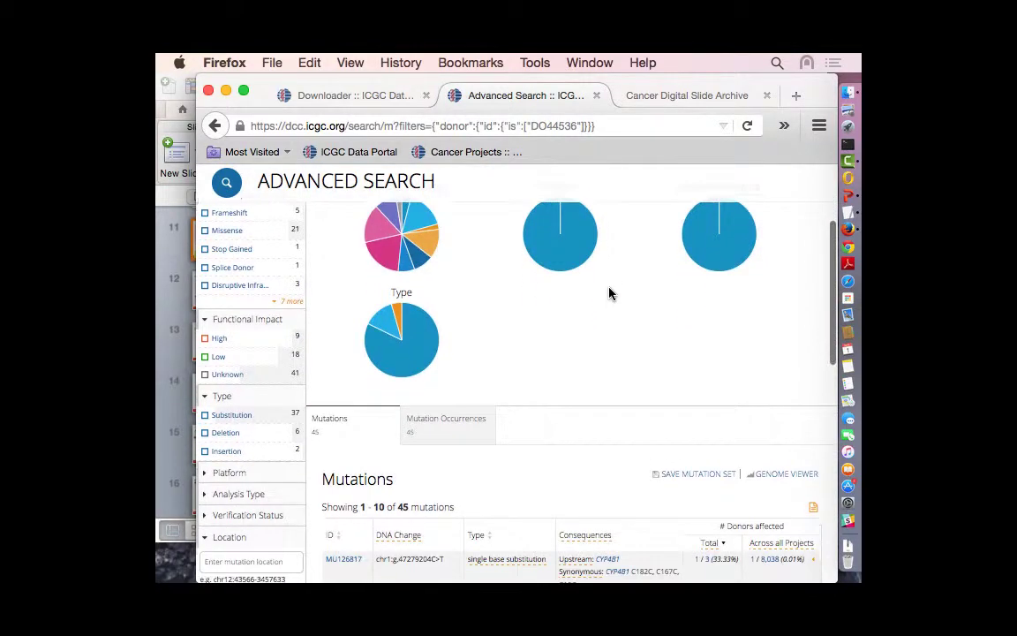
{"action": "scroll", "coordinate": [565, 368], "scroll_direction": "down", "scroll_amount": 3}
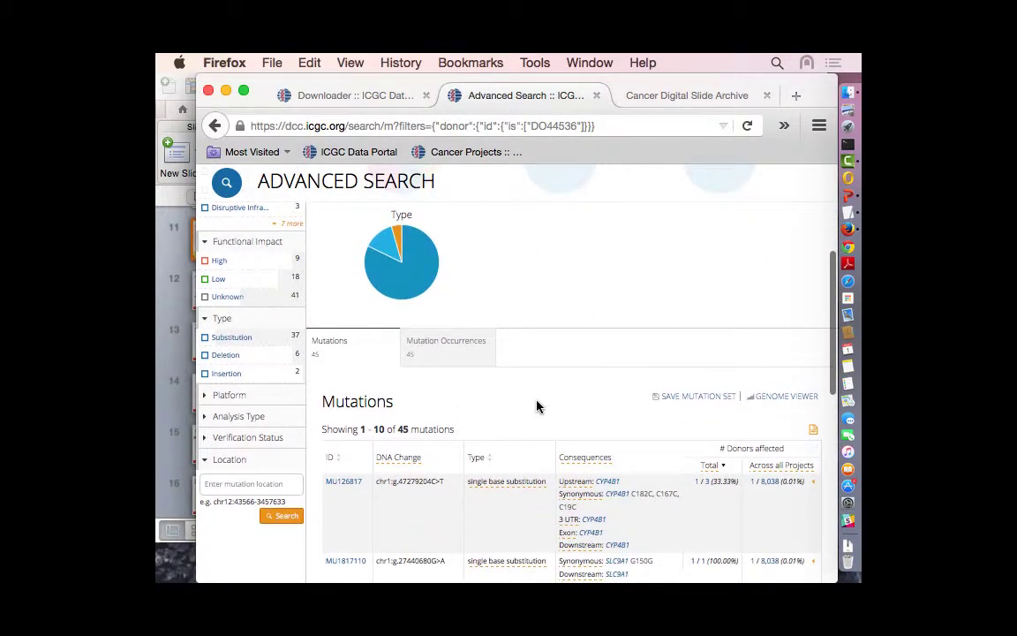
{"action": "scroll", "coordinate": [538, 406], "scroll_direction": "up", "scroll_amount": 8}
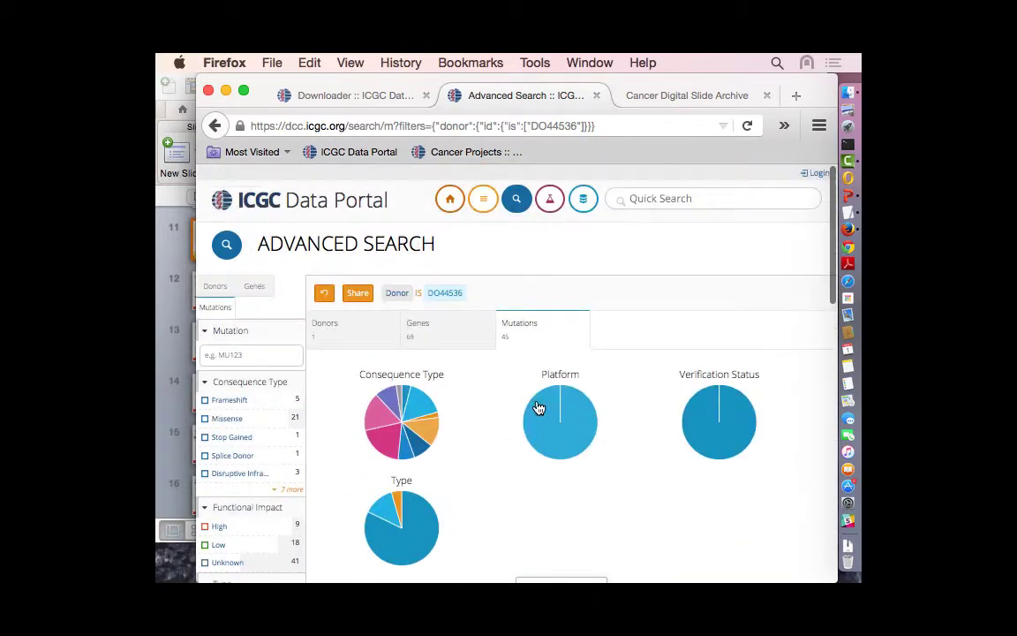
Switch to the Donors tab and view DO44536's 8 files (29.39 GB) in External Repositories
{"action": "left_click", "coordinate": [325, 332]}
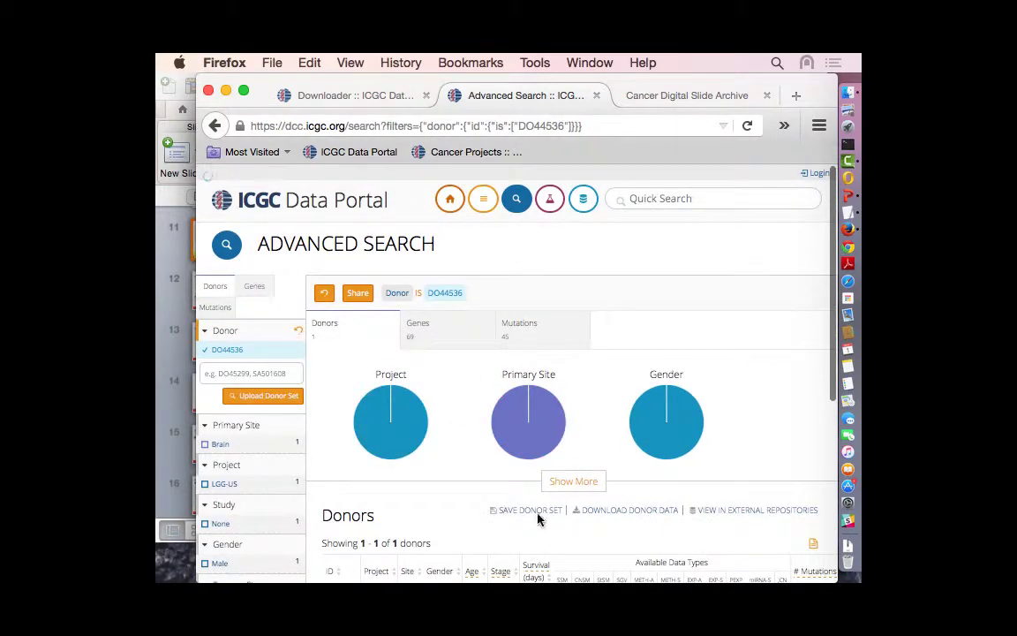
{"action": "scroll", "coordinate": [505, 530], "scroll_direction": "down", "scroll_amount": 2}
{"action": "scroll", "coordinate": [505, 536], "scroll_direction": "down", "scroll_amount": 2}
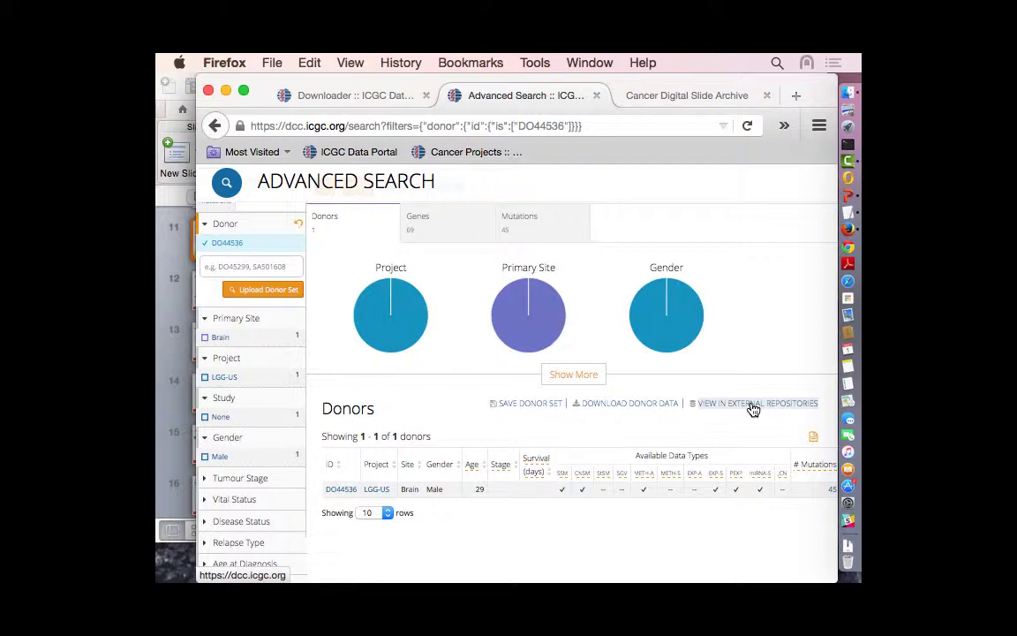
{"action": "left_click", "coordinate": [753, 405]}
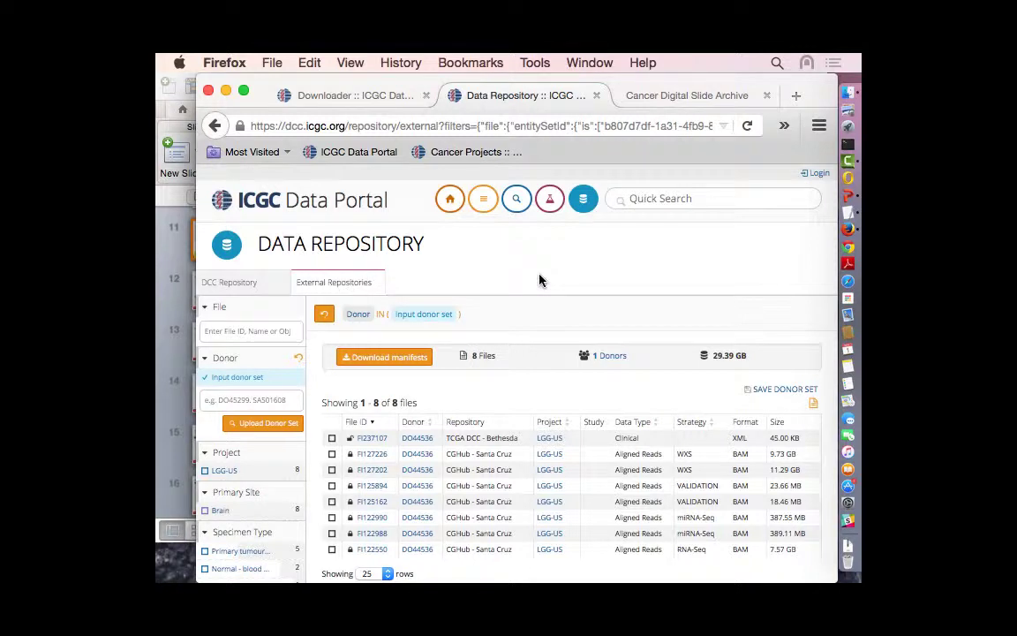
{"action": "scroll", "coordinate": [541, 280], "scroll_direction": "down", "scroll_amount": 1}
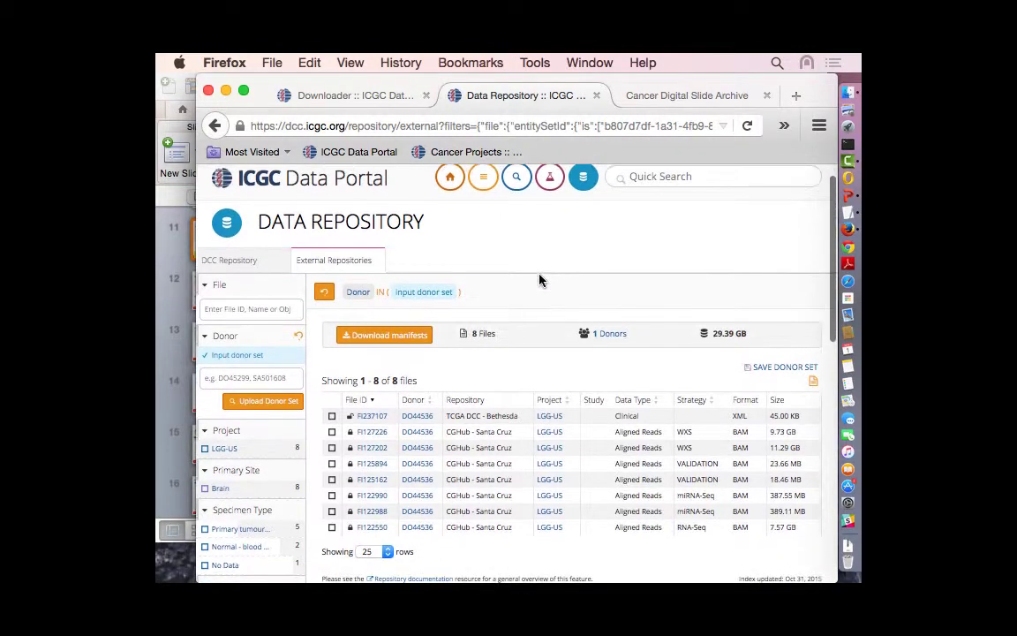
{"action": "scroll", "coordinate": [521, 397], "scroll_direction": "down", "scroll_amount": 1}
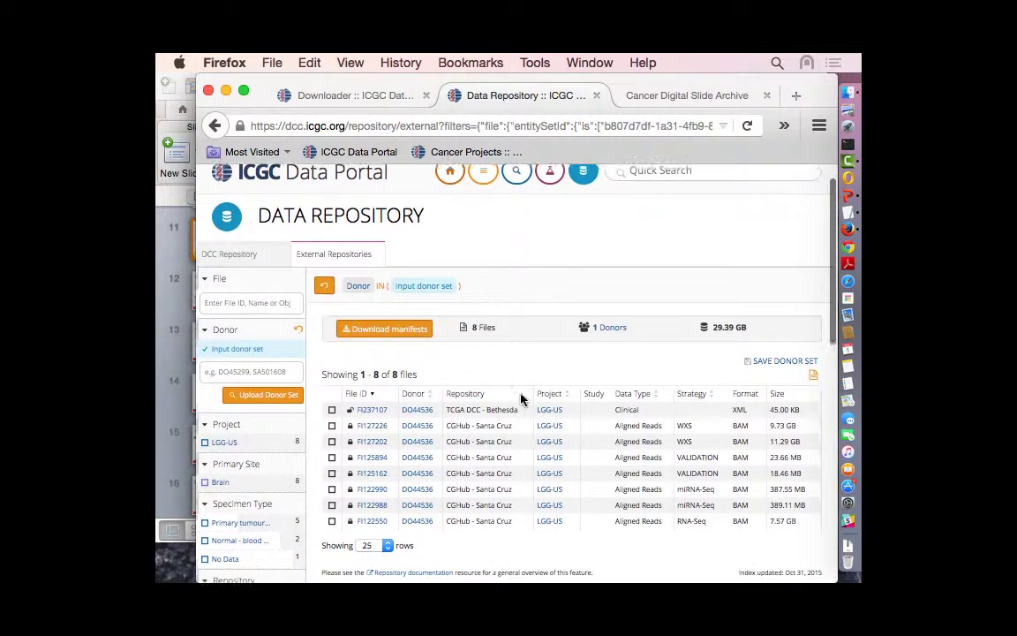
{"action": "scroll", "coordinate": [526, 380], "scroll_direction": "down", "scroll_amount": 1}
{"action": "scroll", "coordinate": [526, 379], "scroll_direction": "down", "scroll_amount": 1}
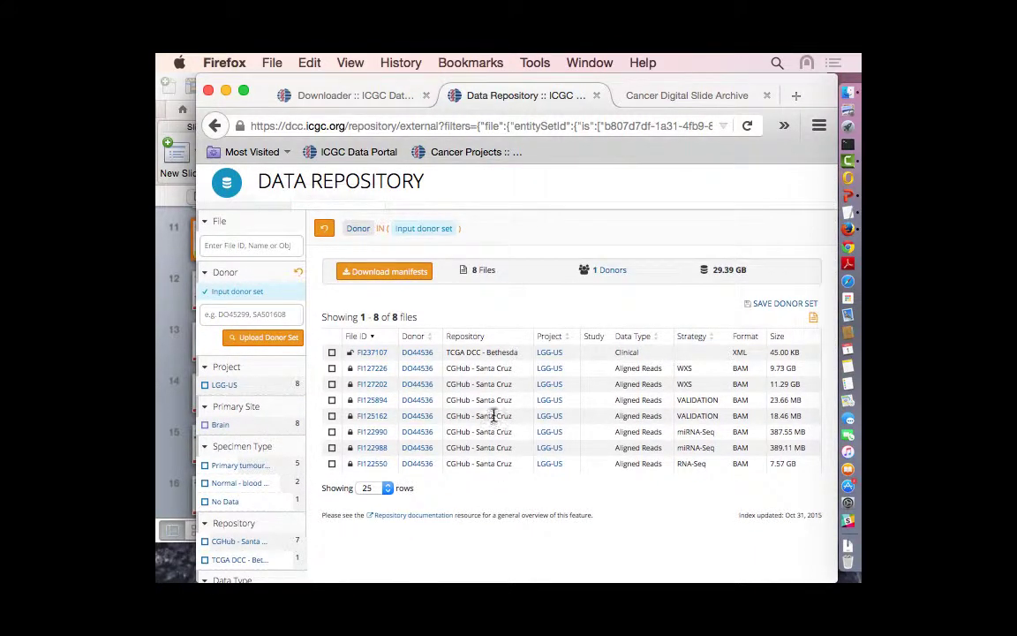
{"action": "scroll", "coordinate": [493, 380], "scroll_direction": "down", "scroll_amount": 2}
{"action": "scroll", "coordinate": [491, 353], "scroll_direction": "up", "scroll_amount": 1}
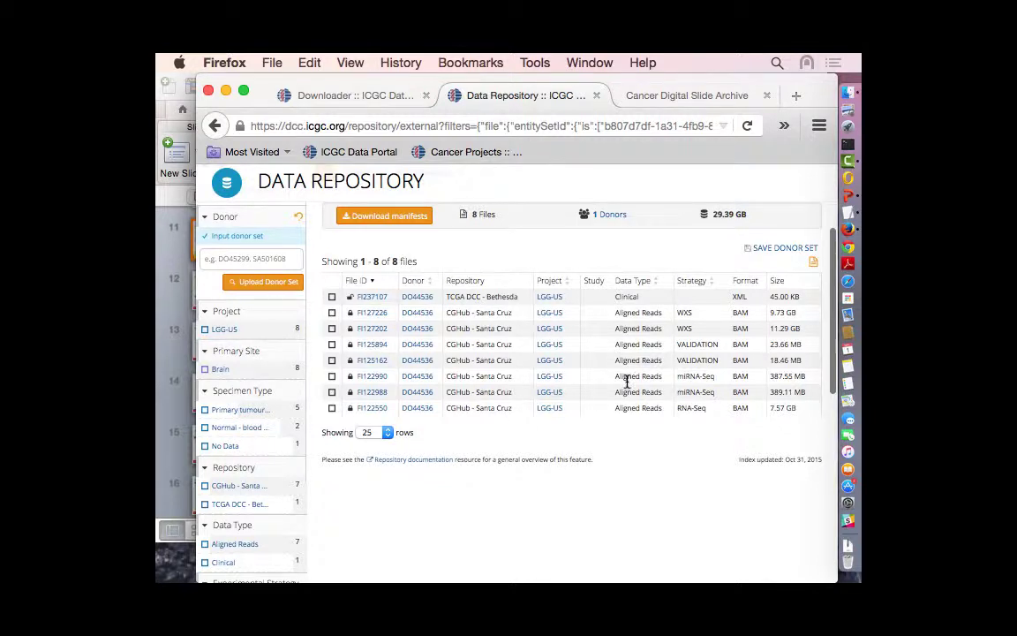
{"action": "scroll", "coordinate": [627, 381], "scroll_direction": "down", "scroll_amount": 1}
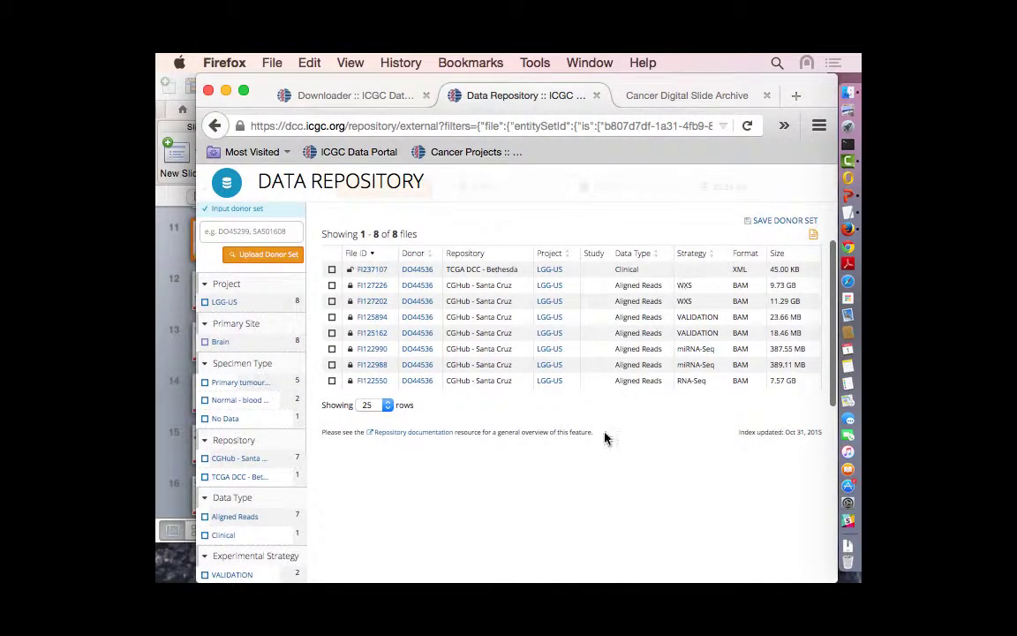
{"action": "scroll", "coordinate": [605, 439], "scroll_direction": "down", "scroll_amount": 1}
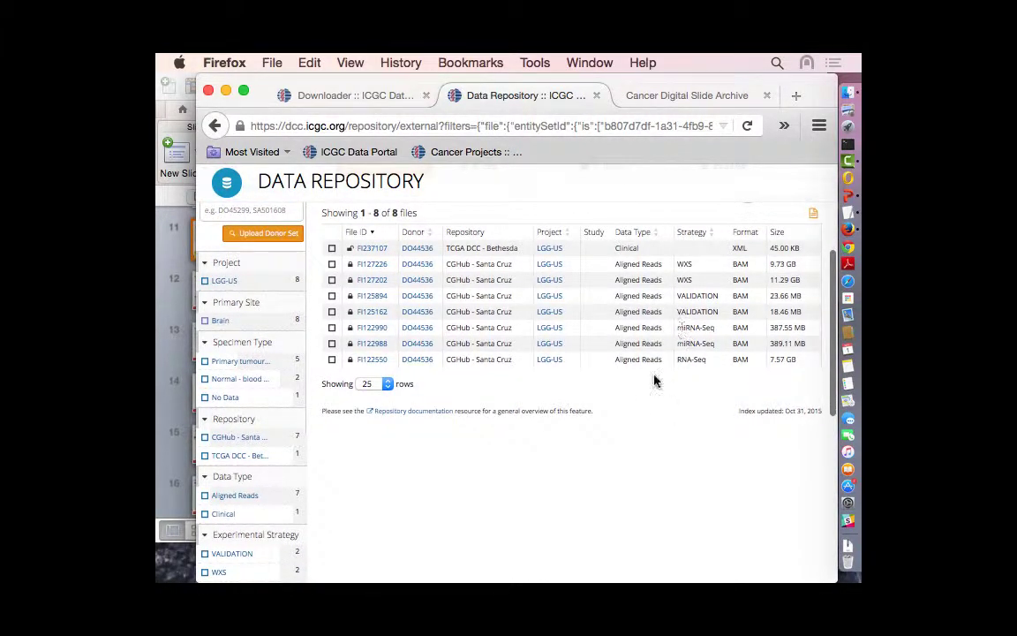
{"action": "scroll", "coordinate": [584, 522], "scroll_direction": "down", "scroll_amount": 7}
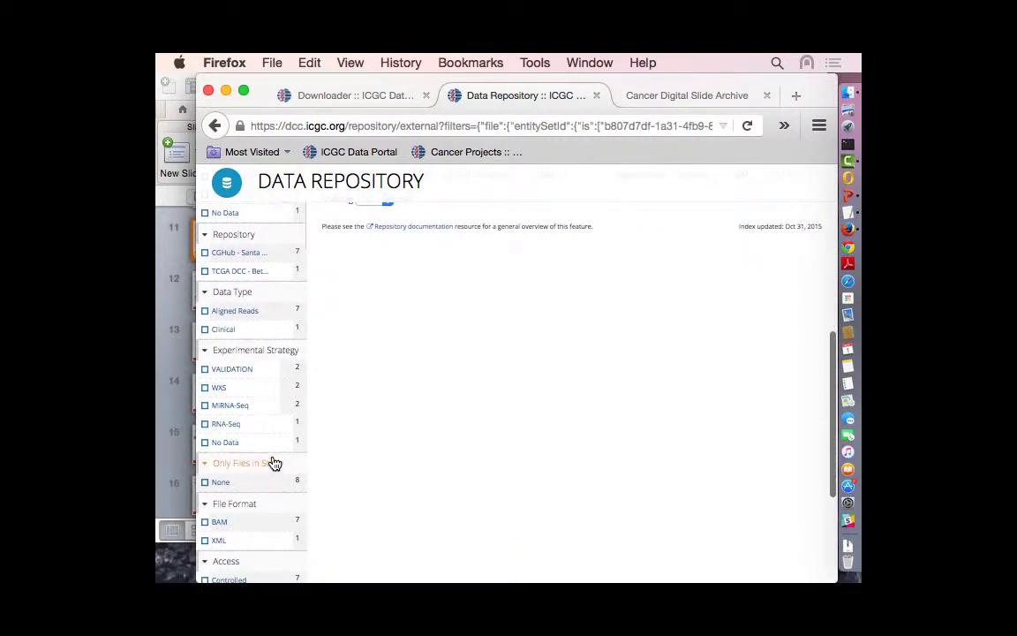
{"action": "scroll", "coordinate": [347, 504], "scroll_direction": "down", "scroll_amount": 5}
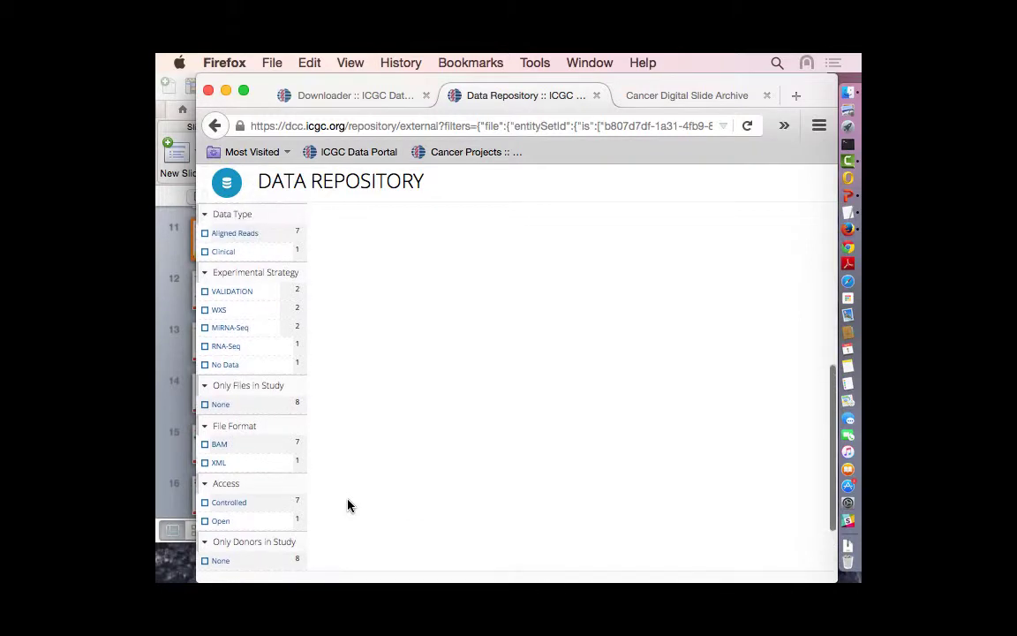
Filter to the 2 MiRNA-Seq files and download their CGHub - Santa Cruz manifest
{"action": "left_click", "coordinate": [204, 328]}
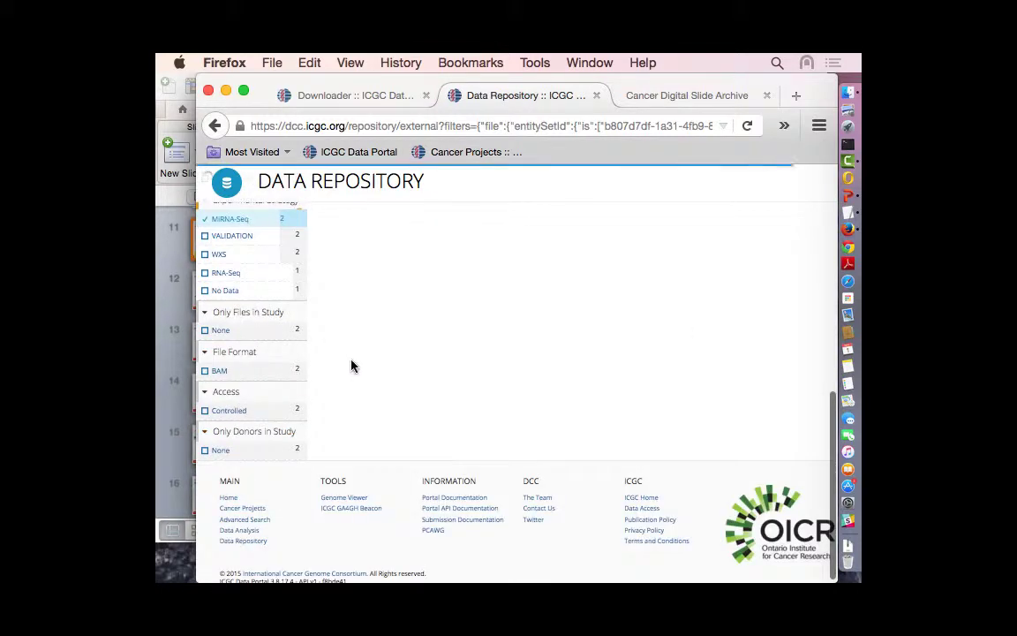
{"action": "scroll", "coordinate": [352, 366], "scroll_direction": "up", "scroll_amount": 10}
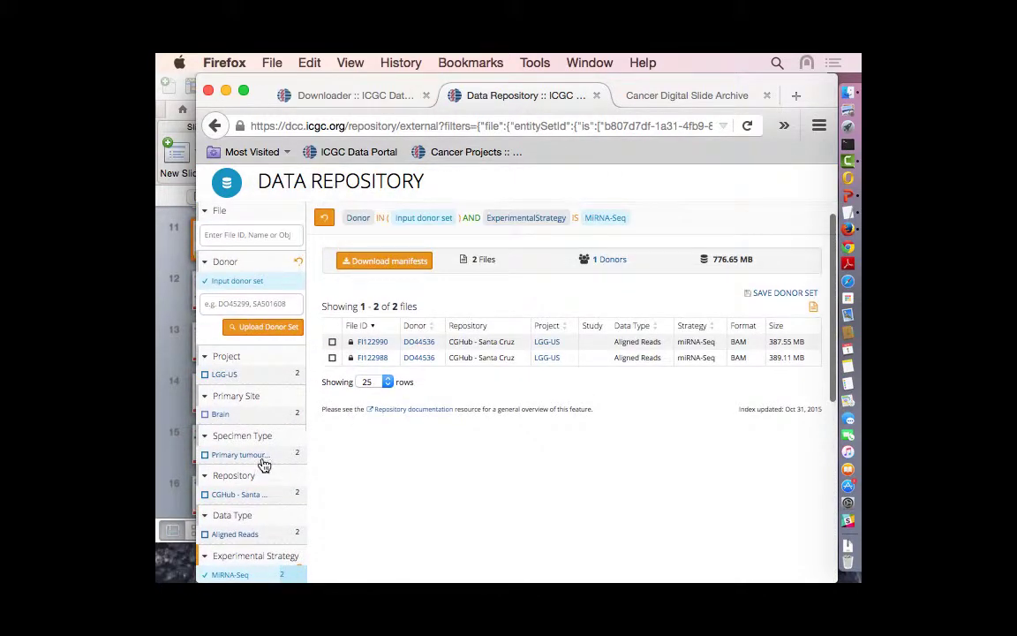
{"action": "scroll", "coordinate": [340, 415], "scroll_direction": "up", "scroll_amount": 2}
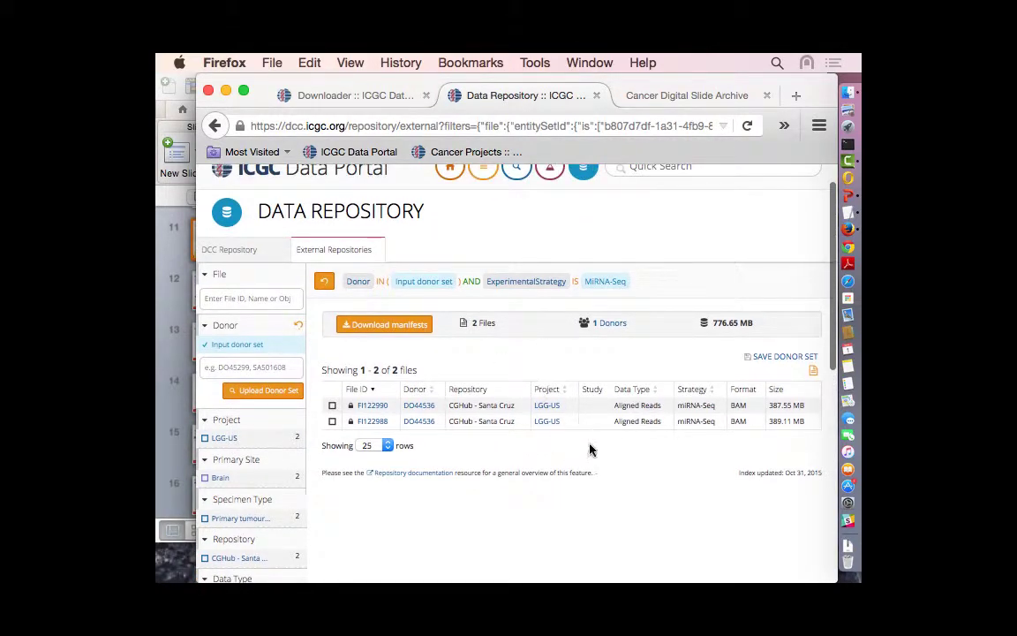
{"action": "left_click", "coordinate": [387, 327]}
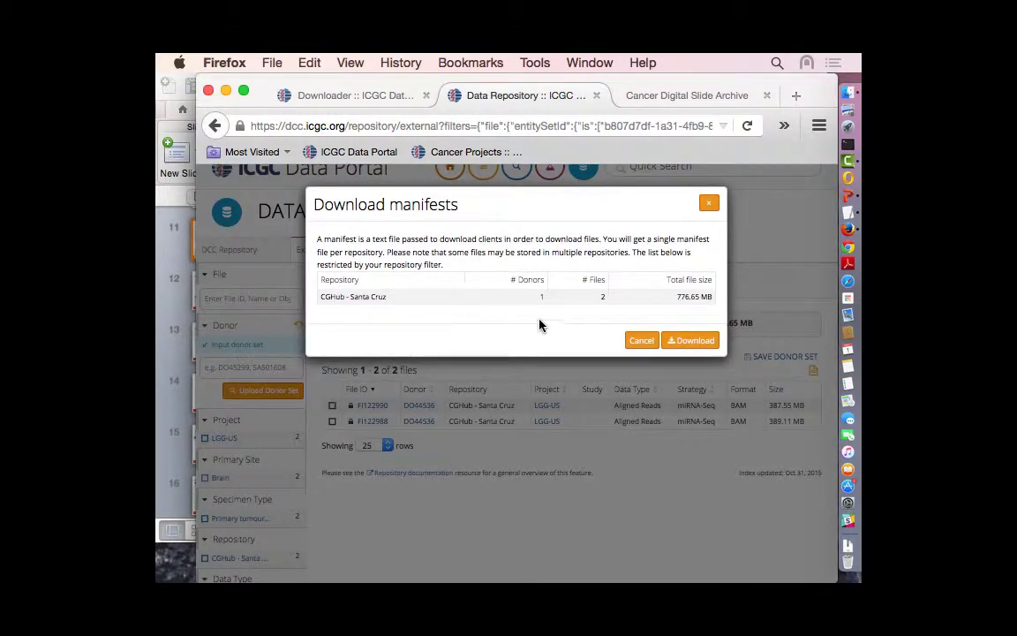
{"action": "left_click", "coordinate": [688, 344]}
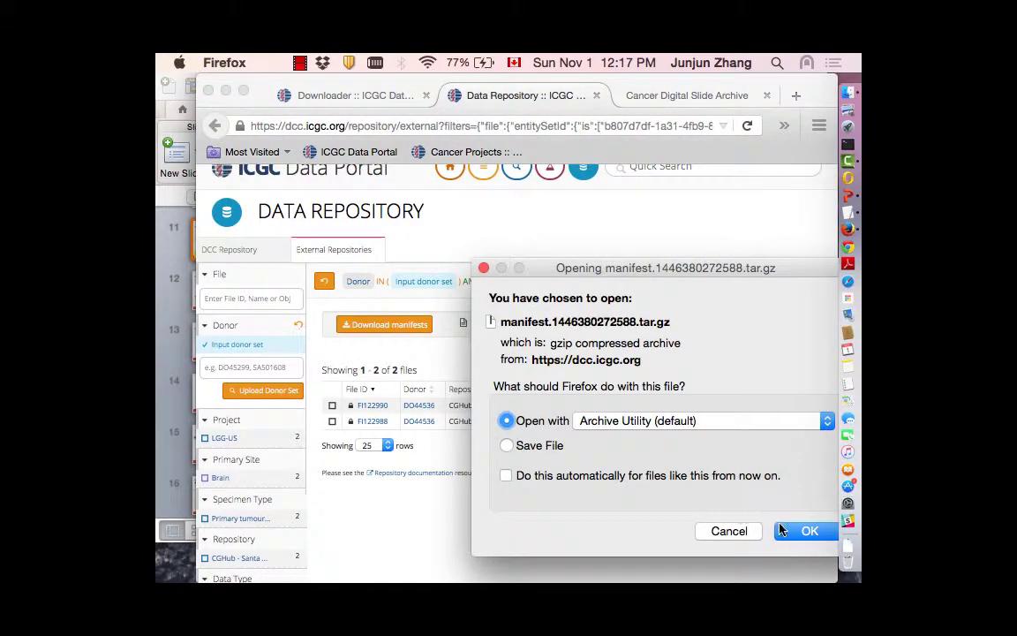
{"action": "left_click", "coordinate": [795, 535]}
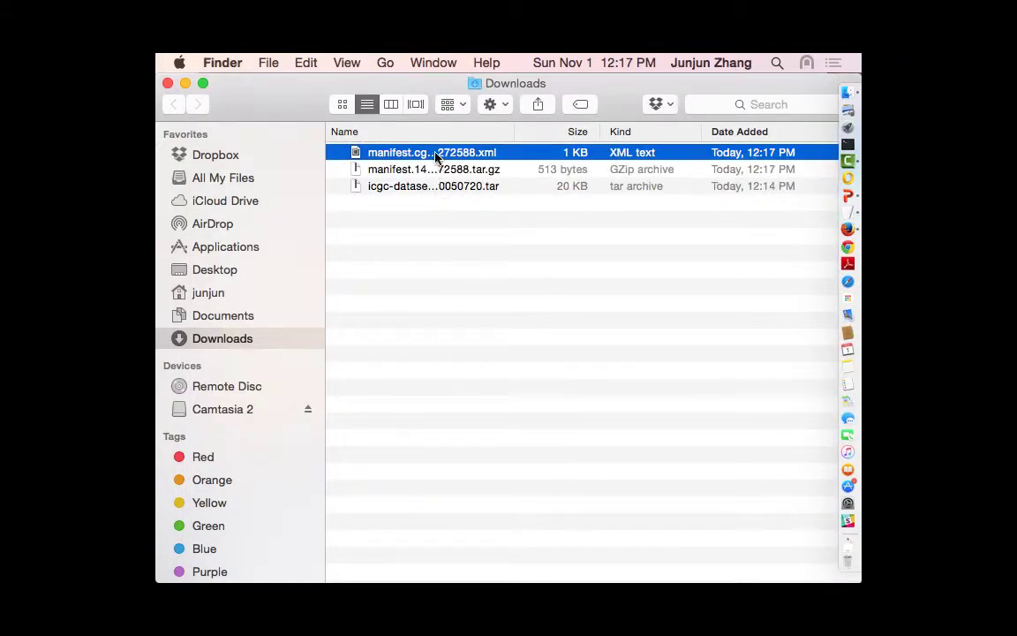
Open manifest.cghub.1446380272588.xml from Downloads in TextEdit
{"action": "right_click", "coordinate": [434, 154]}
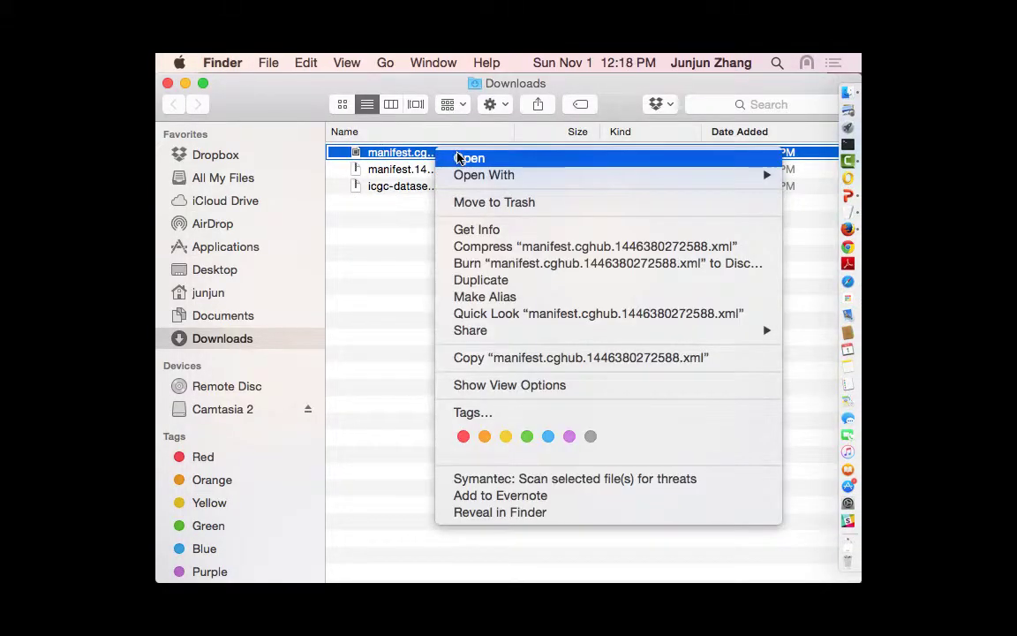
{"action": "mouse_move", "coordinate": [511, 175]}
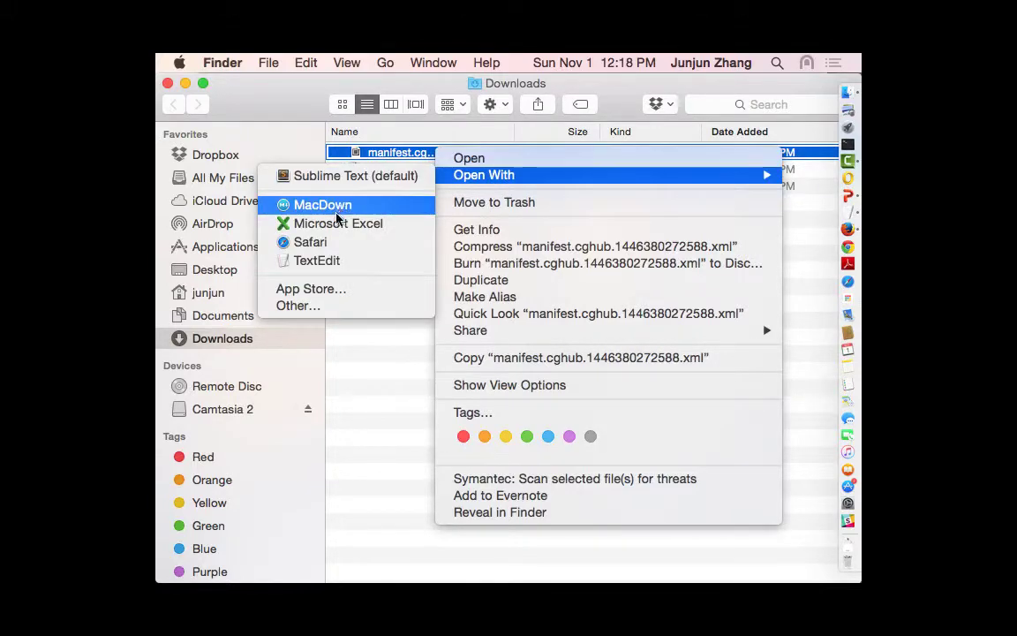
{"action": "left_click", "coordinate": [343, 263]}
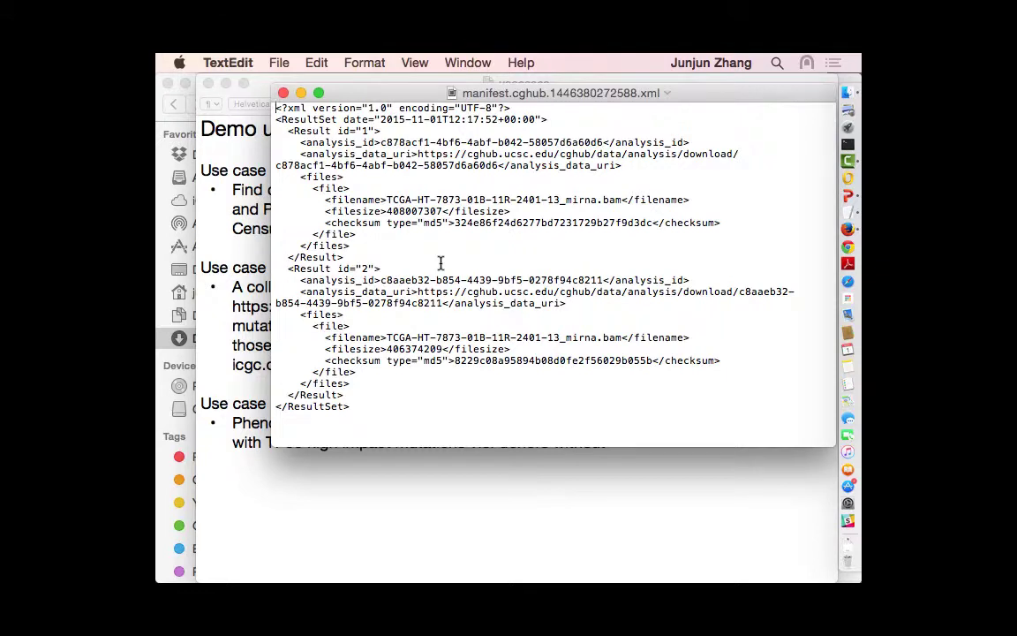
Leave TextEdit for Firefox, then return to TextEdit and bring the usecases document forward
{"action": "left_click", "coordinate": [380, 416]}
{"action": "key", "text": "super+q"}
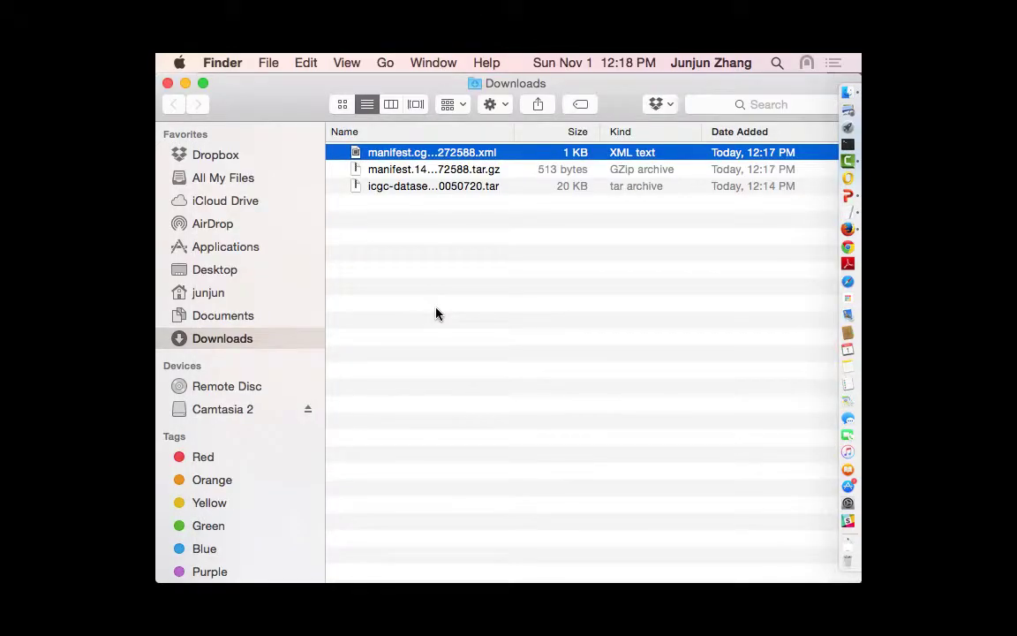
{"action": "key", "text": "super+Tab"}
{"action": "key", "text": "super+Tab"}
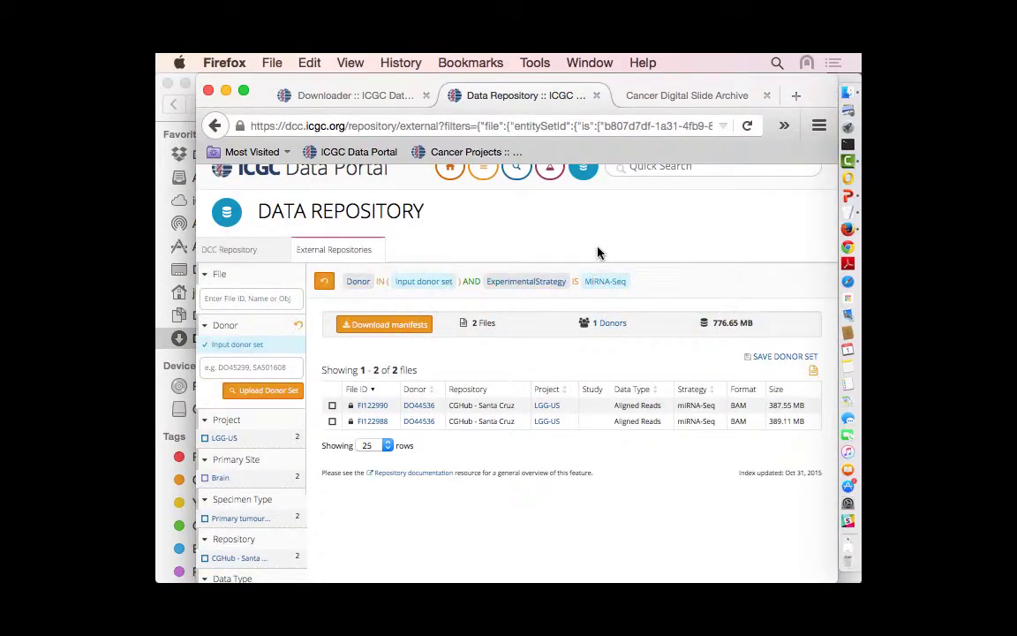
{"action": "left_click", "coordinate": [849, 212]}
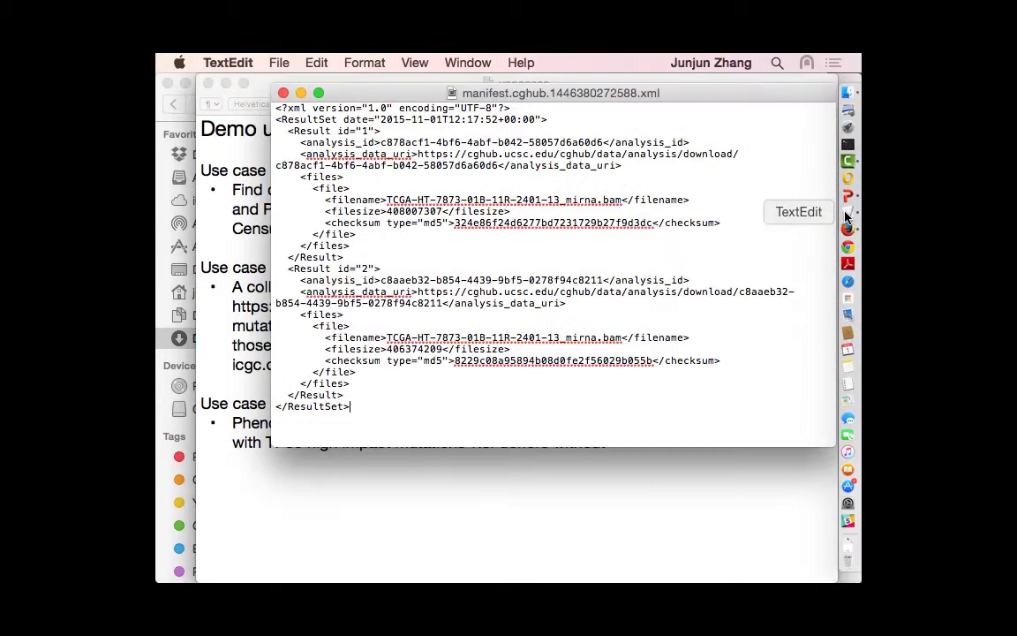
{"action": "left_click", "coordinate": [255, 85]}
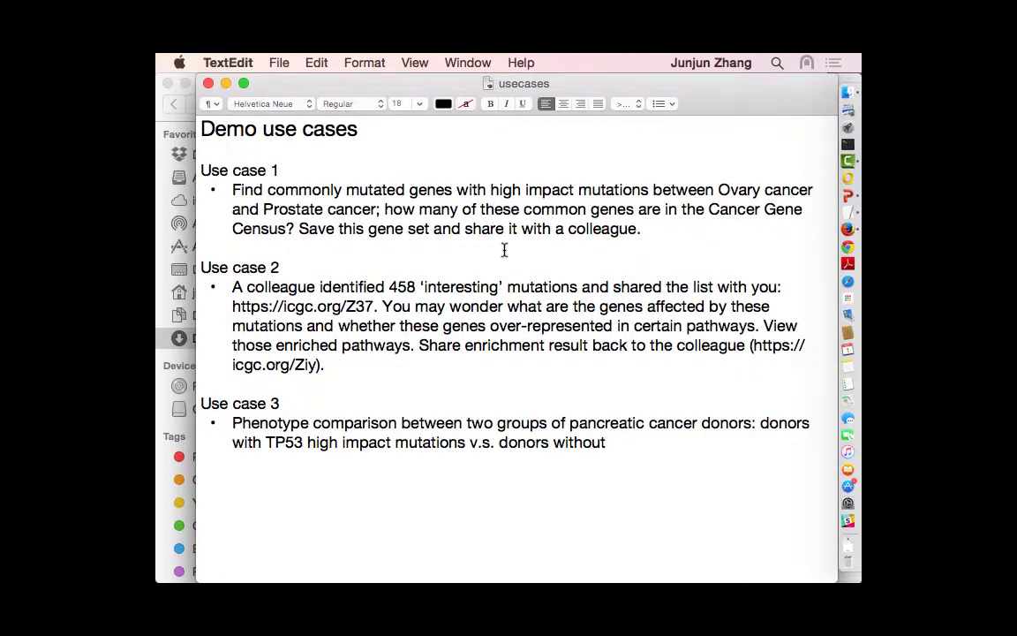
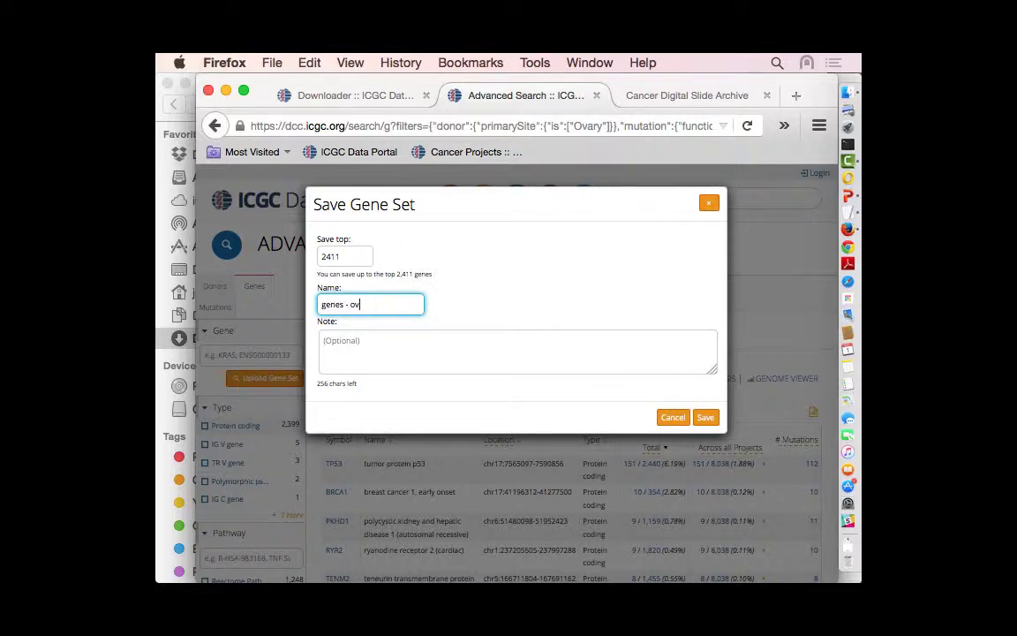
Save the ovary genes as 'genes - ov', list saved sets, and mark Ovary and Prostate in the notes
{"action": "left_click", "coordinate": [705, 417]}
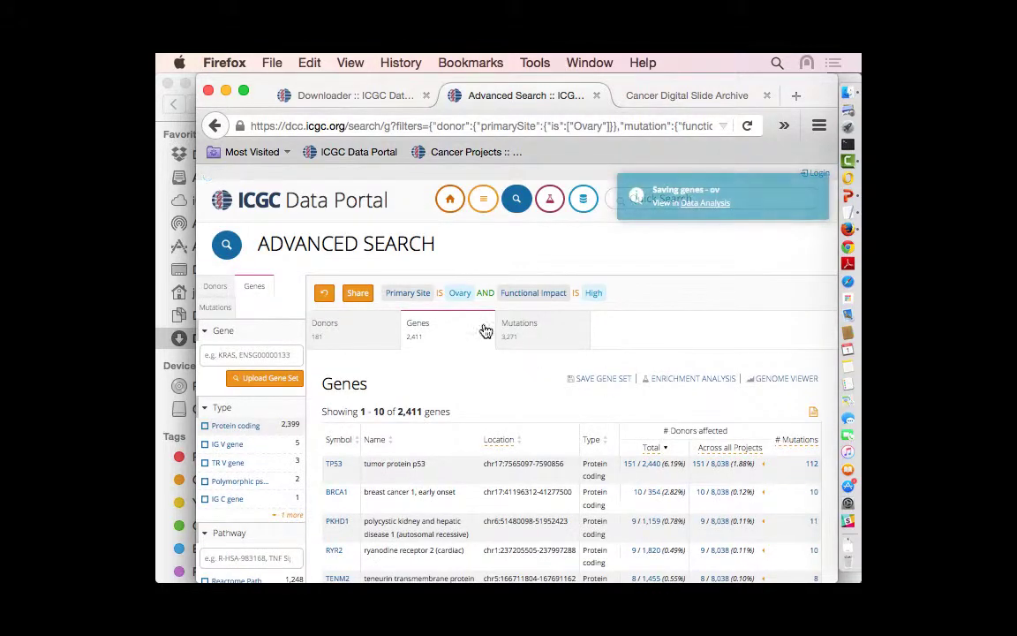
{"action": "left_click", "coordinate": [697, 204]}
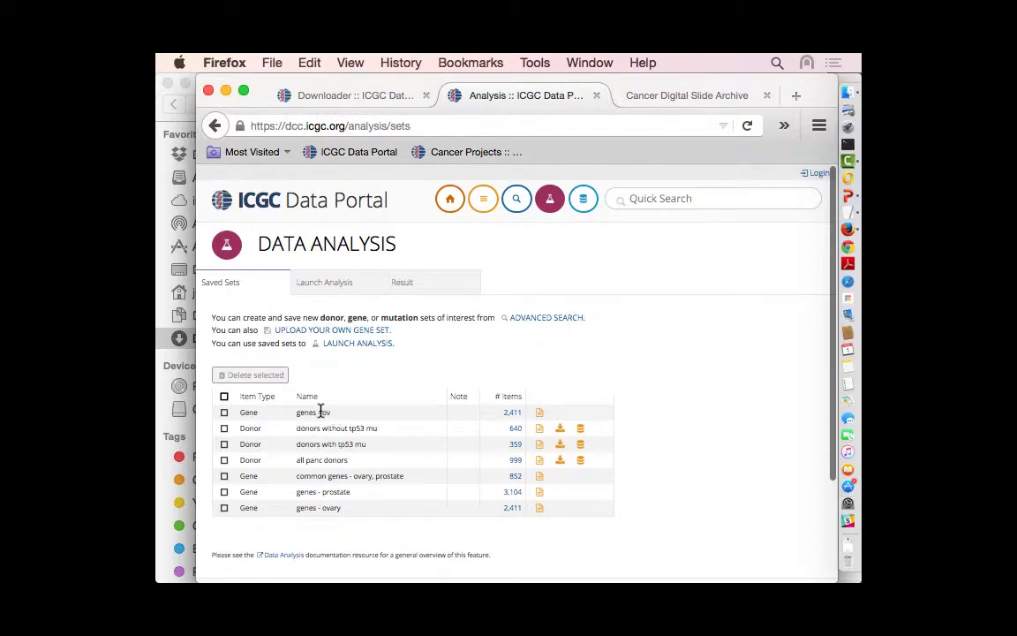
{"action": "key", "text": "super+Tab"}
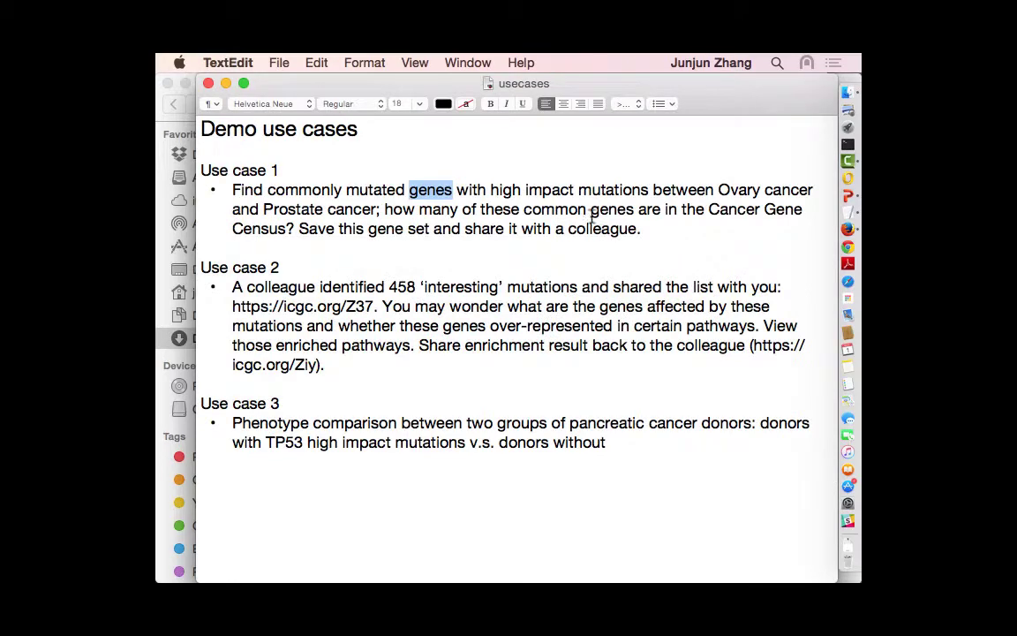
{"action": "double_click", "coordinate": [732, 189]}
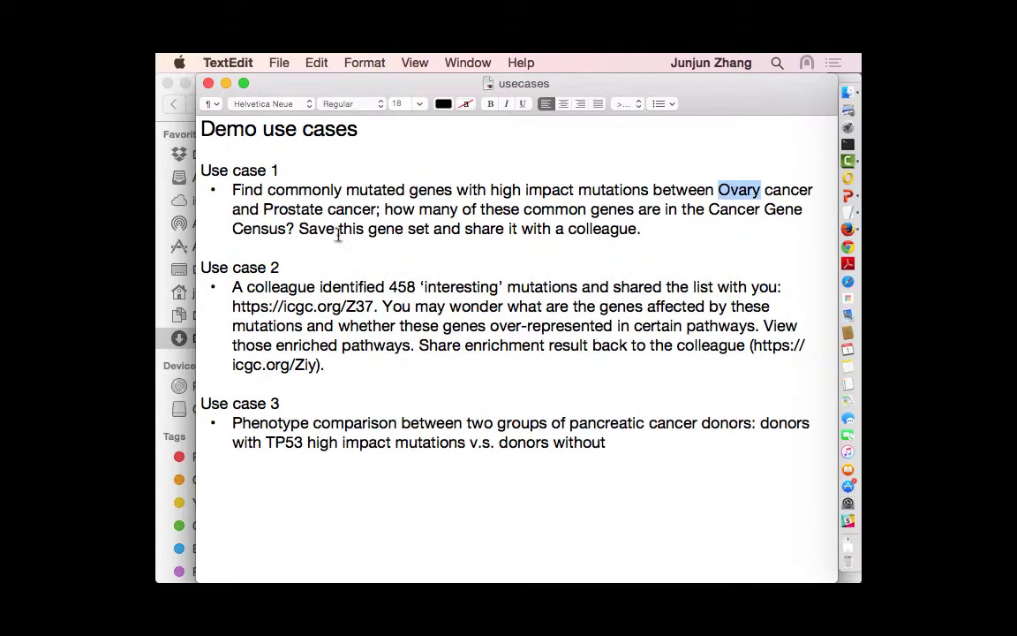
{"action": "double_click", "coordinate": [300, 214]}
{"action": "key", "text": "super+Tab"}
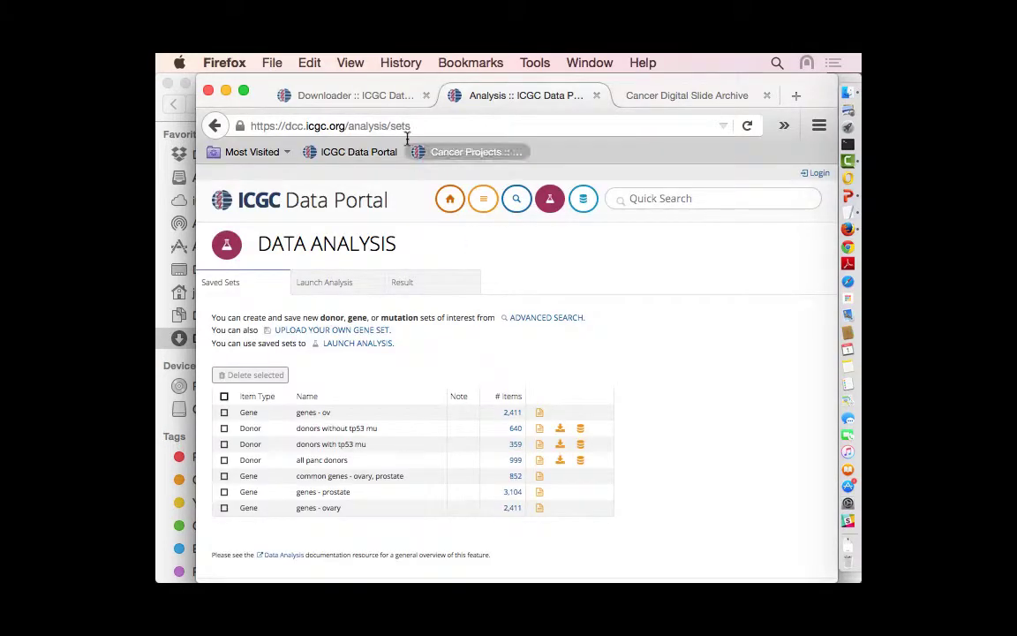
Filter Advanced Search donors to the Prostate primary site
{"action": "left_click", "coordinate": [517, 200]}
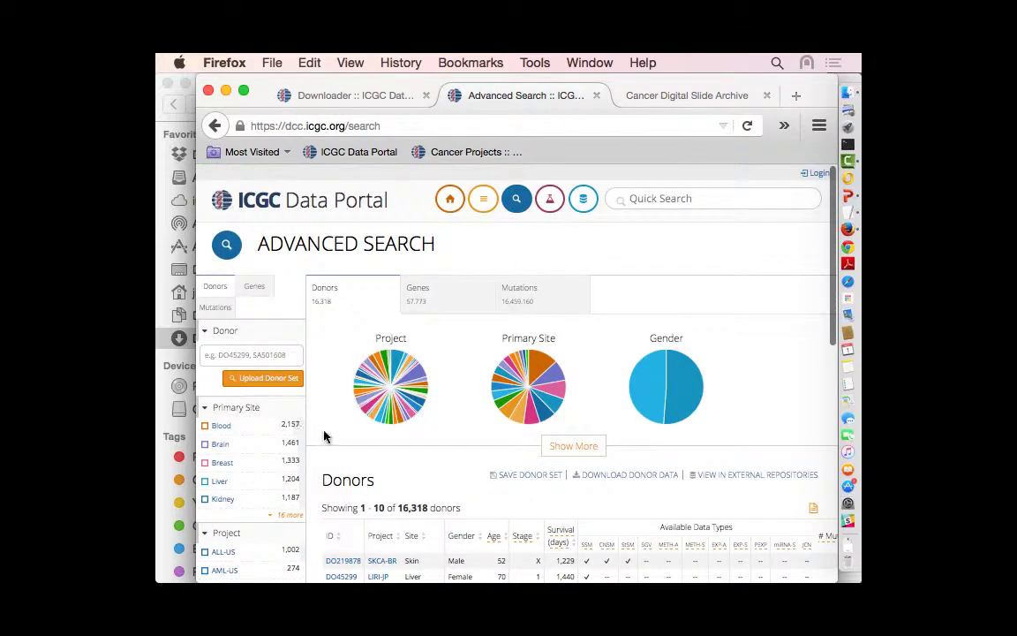
{"action": "scroll", "coordinate": [331, 394], "scroll_direction": "down", "scroll_amount": 3}
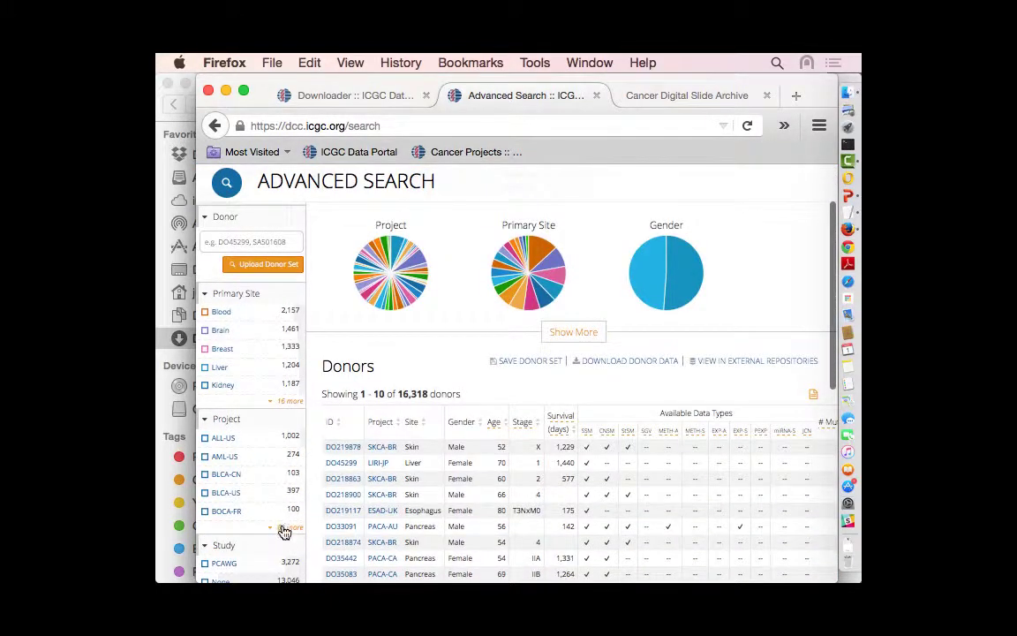
{"action": "left_click", "coordinate": [286, 401]}
{"action": "scroll", "coordinate": [252, 463], "scroll_direction": "down", "scroll_amount": 1}
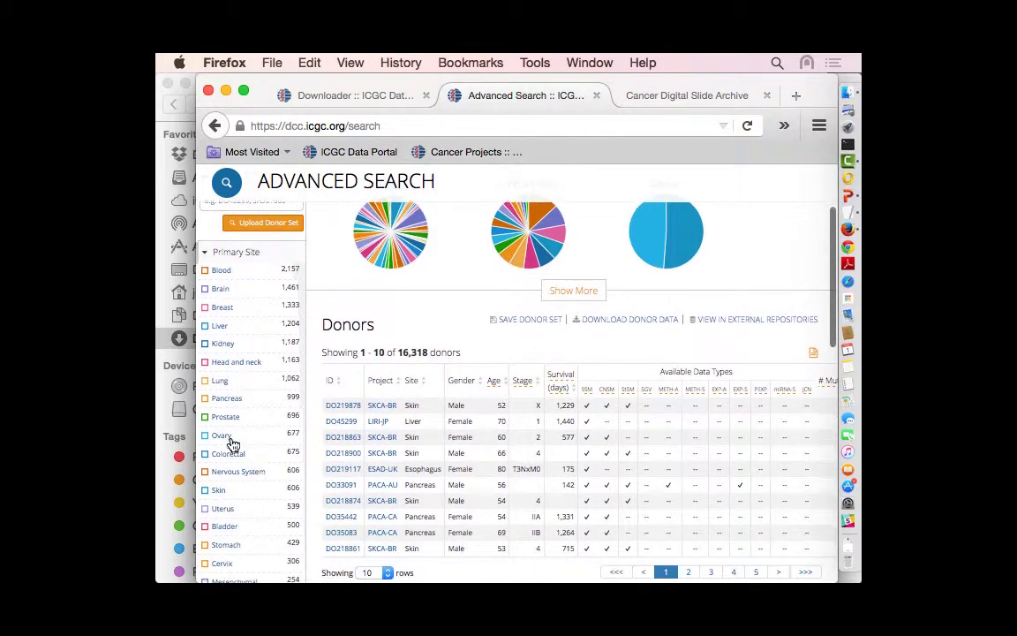
{"action": "left_click", "coordinate": [210, 420]}
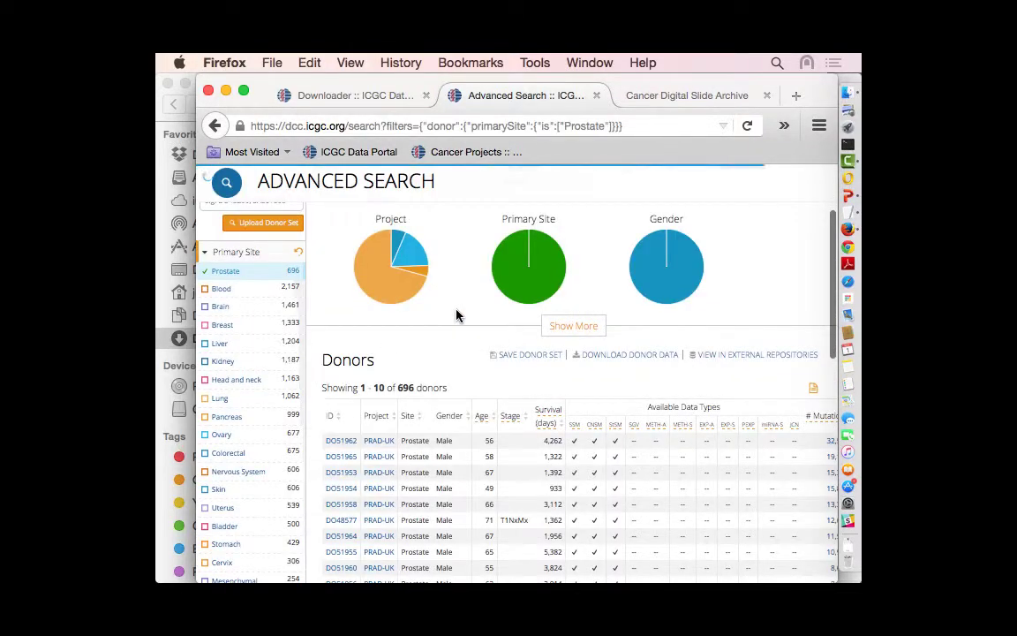
Keep only High functional impact mutations and list the 3,104 affected genes
{"action": "left_click", "coordinate": [534, 320]}
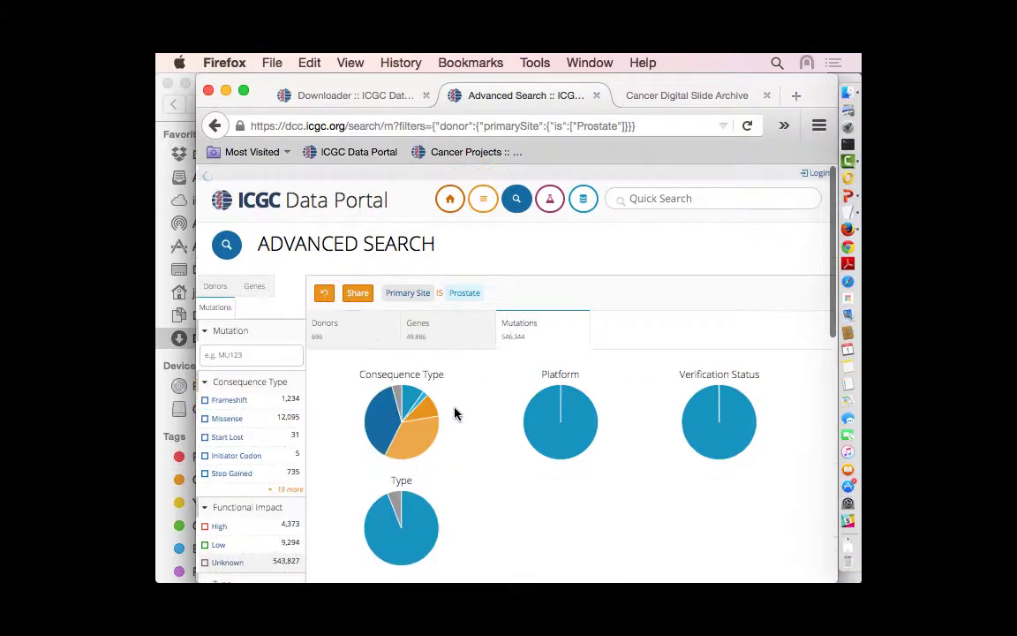
{"action": "scroll", "coordinate": [274, 517], "scroll_direction": "down", "scroll_amount": 2}
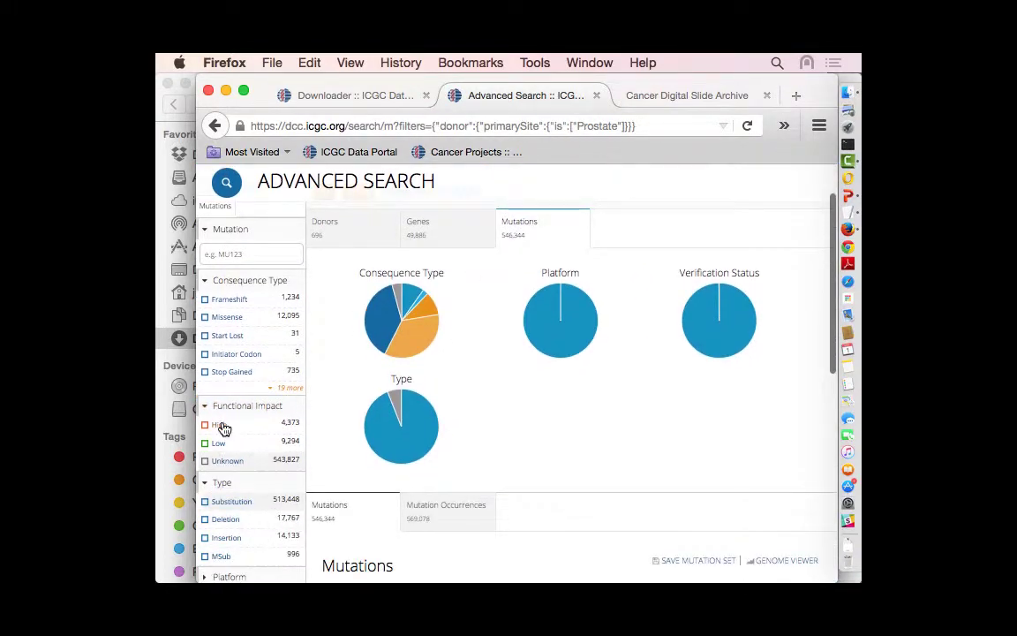
{"action": "left_click", "coordinate": [220, 425]}
{"action": "left_click", "coordinate": [438, 334]}
{"action": "scroll", "coordinate": [495, 389], "scroll_direction": "down", "scroll_amount": 1}
{"action": "scroll", "coordinate": [509, 393], "scroll_direction": "down", "scroll_amount": 1}
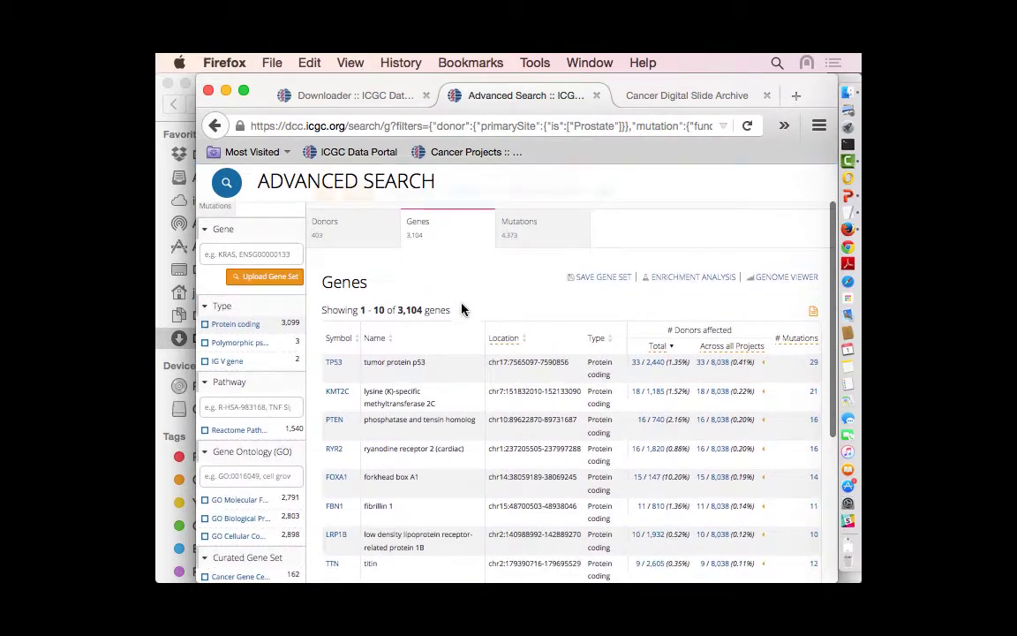
Save the prostate gene list under the name 'genes - pr' and view it in Data Analysis
{"action": "left_click", "coordinate": [607, 277]}
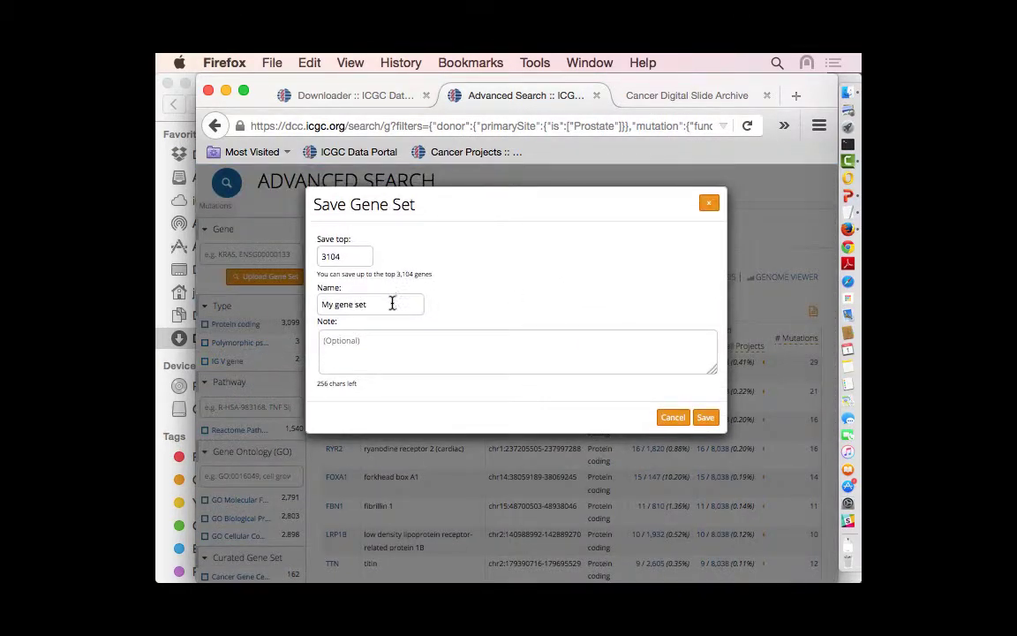
{"action": "triple_click", "coordinate": [391, 303]}
{"action": "type", "text": "genes - pr"}
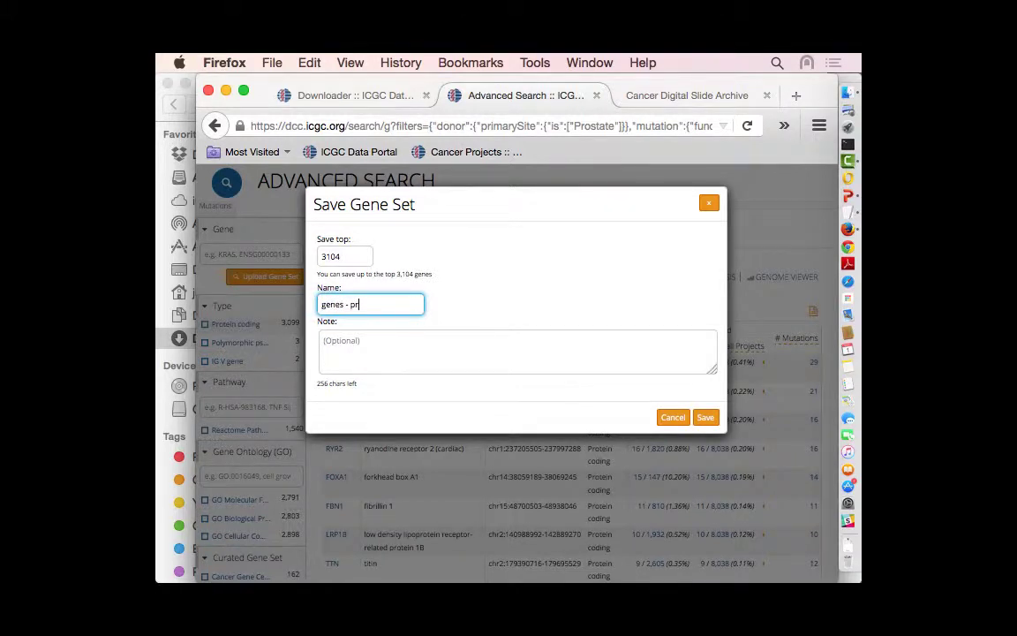
{"action": "left_click", "coordinate": [706, 417]}
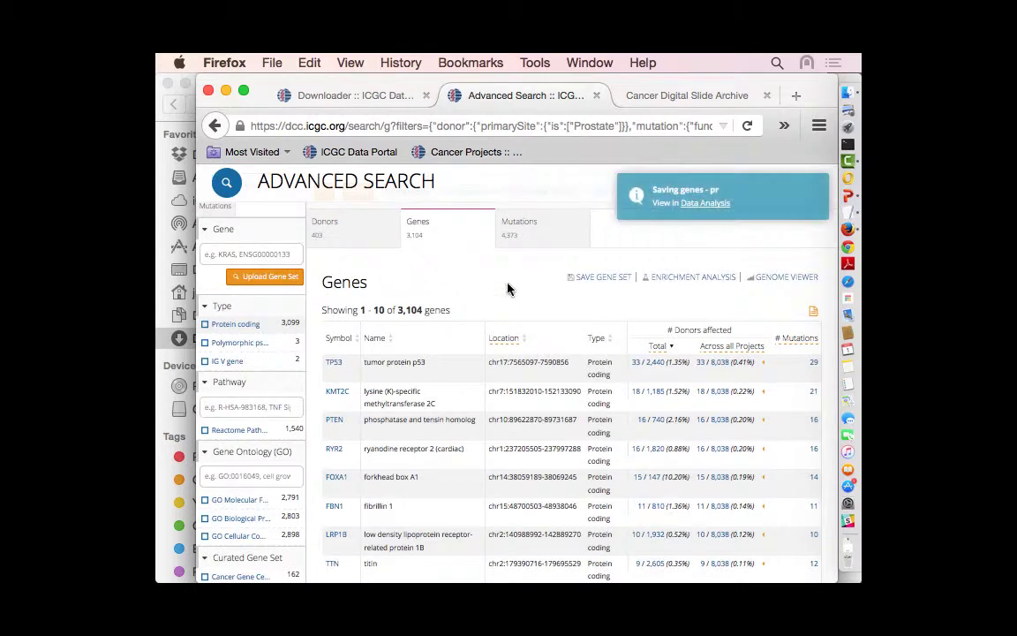
{"action": "left_click", "coordinate": [712, 204]}
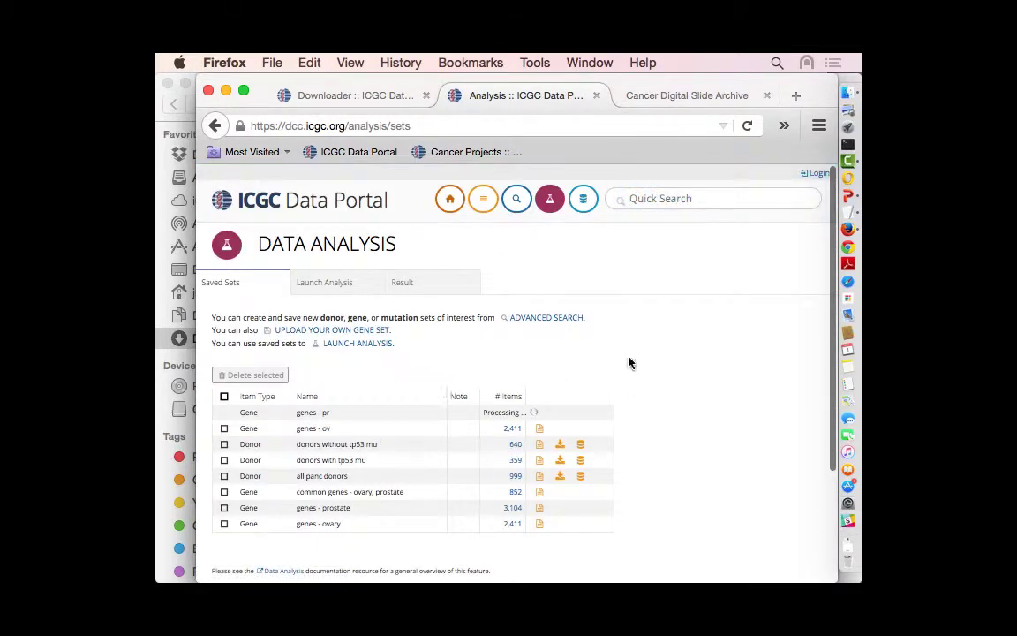
{"action": "scroll", "coordinate": [647, 354], "scroll_direction": "down", "scroll_amount": 1}
{"action": "scroll", "coordinate": [618, 335], "scroll_direction": "up", "scroll_amount": 1}
{"action": "left_click", "coordinate": [580, 201]}
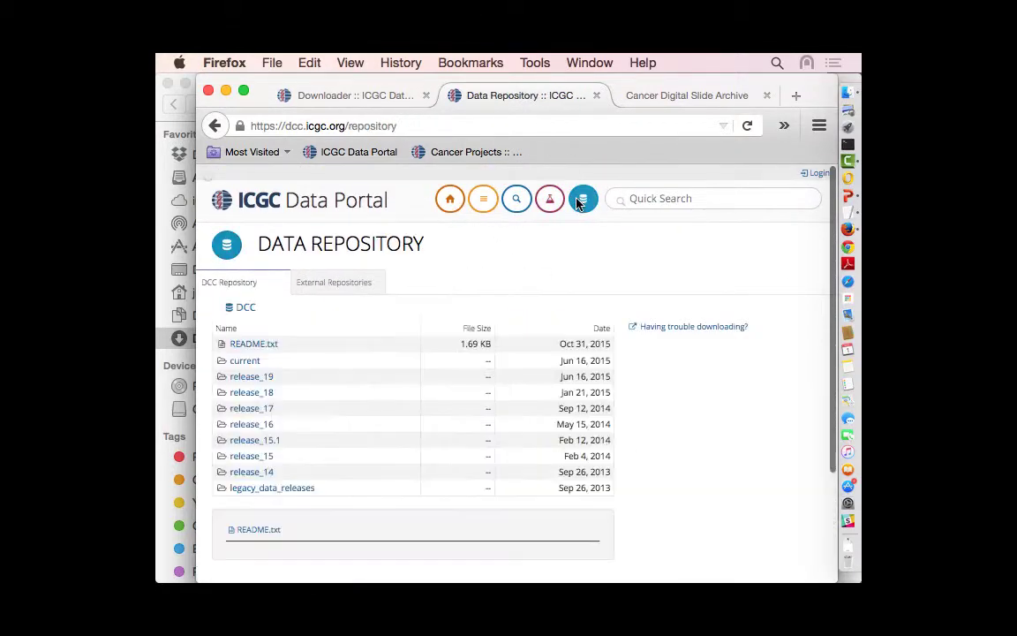
{"action": "left_click", "coordinate": [351, 283]}
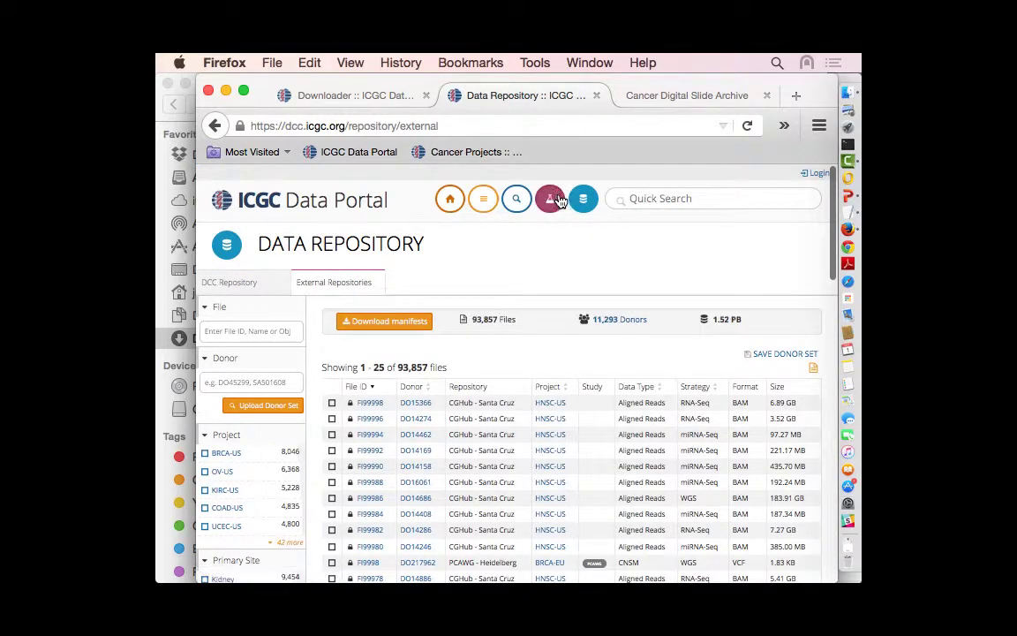
{"action": "left_click", "coordinate": [551, 199]}
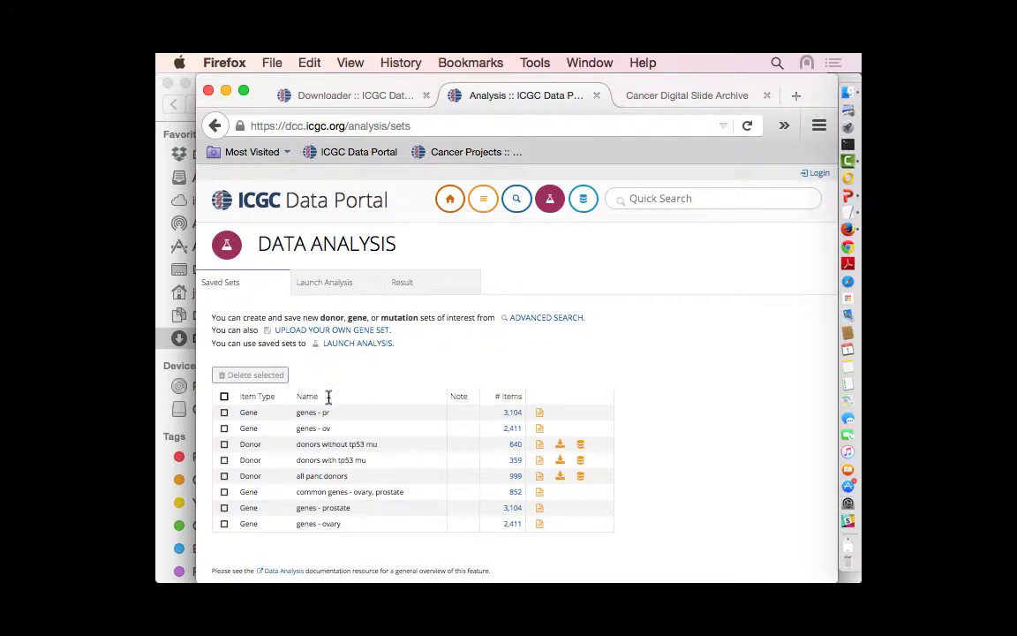
{"action": "key", "text": "super+Tab"}
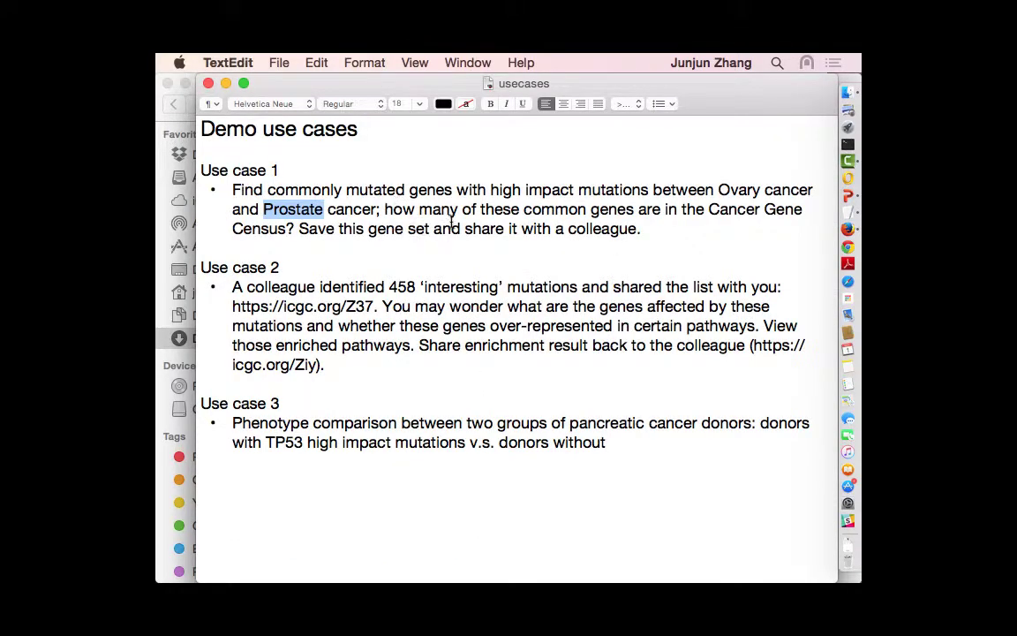
{"action": "key", "text": "super+Tab"}
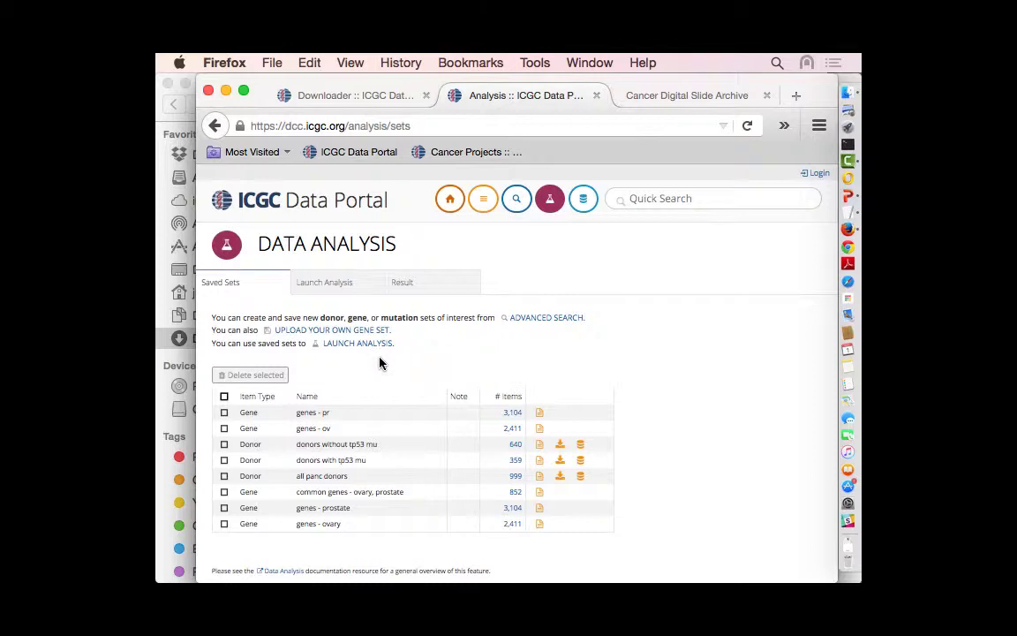
Show the Launch Analysis choices: Enrichment Analysis, Phenotype Comparison and Set Operations
{"action": "left_click", "coordinate": [320, 283]}
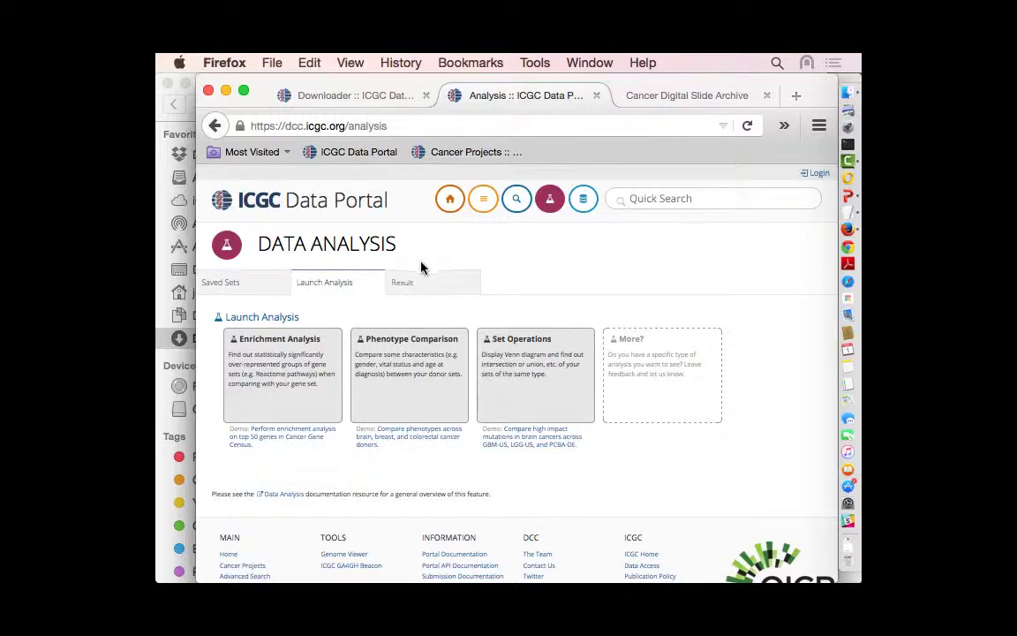
Run a Set Operations comparison of the 'genes - pr' and 'genes - ov' sets
{"action": "left_click", "coordinate": [570, 395]}
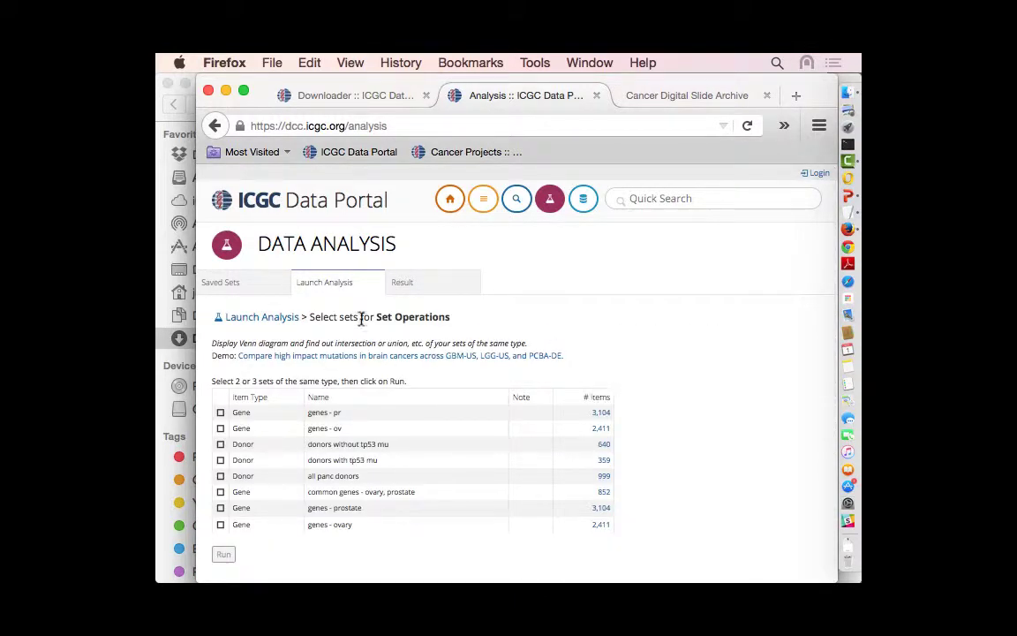
{"action": "scroll", "coordinate": [494, 362], "scroll_direction": "down", "scroll_amount": 2}
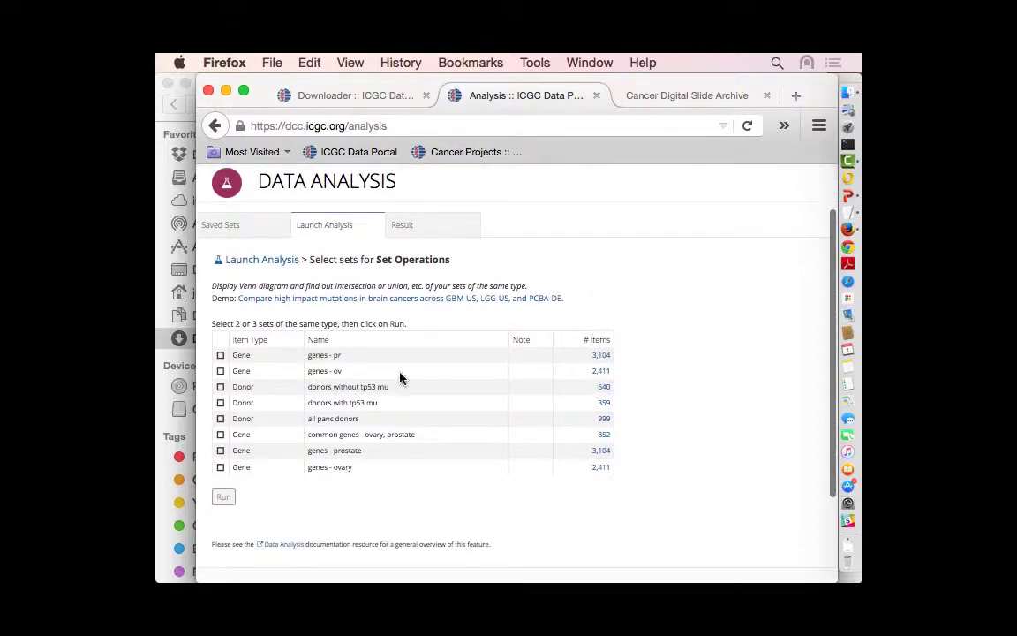
{"action": "left_click", "coordinate": [220, 354]}
{"action": "left_click", "coordinate": [220, 370]}
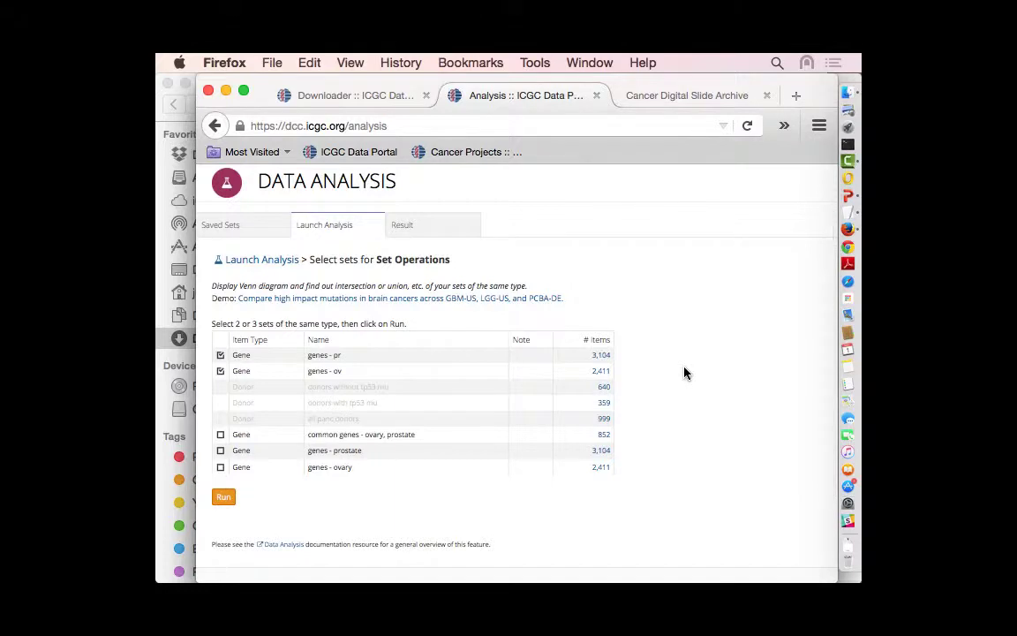
{"action": "left_click", "coordinate": [222, 499]}
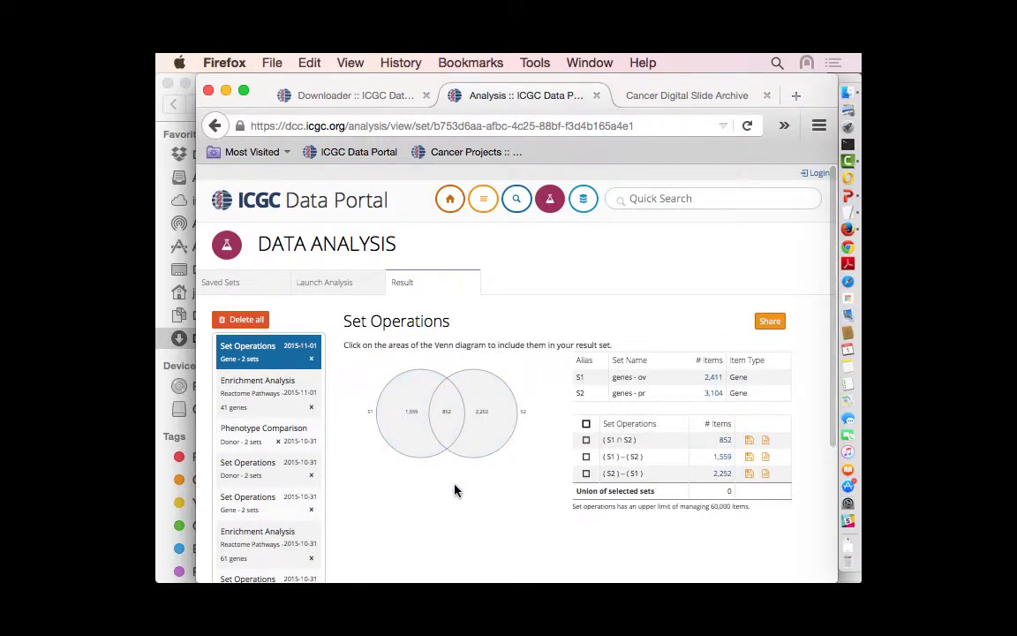
Leave only the S1∩S2 Venn intersection selected, giving the 852 shared genes
{"action": "scroll", "coordinate": [454, 490], "scroll_direction": "down", "scroll_amount": 1}
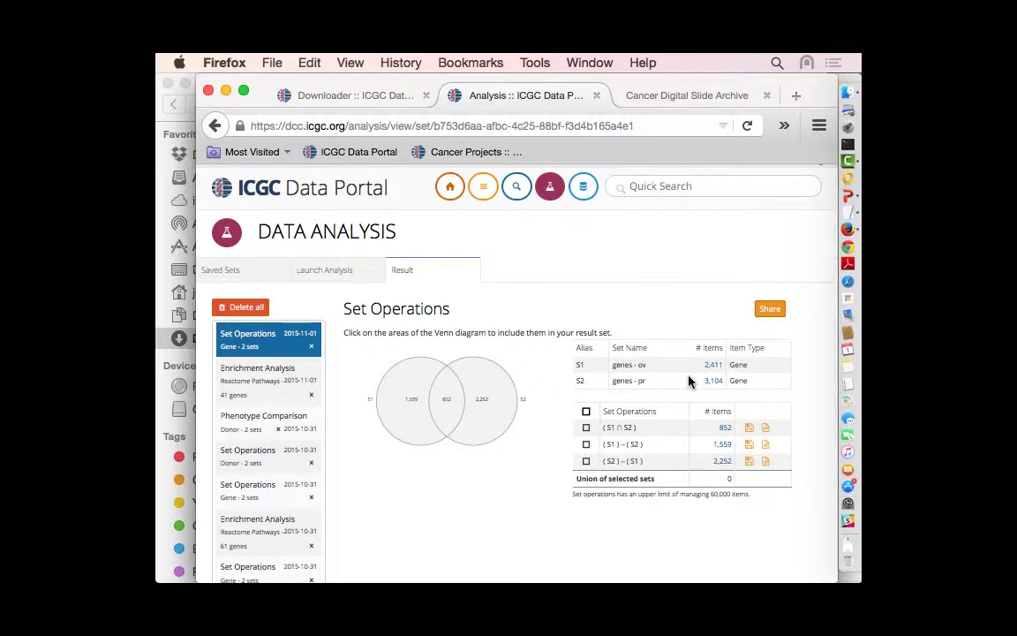
{"action": "left_click", "coordinate": [445, 417]}
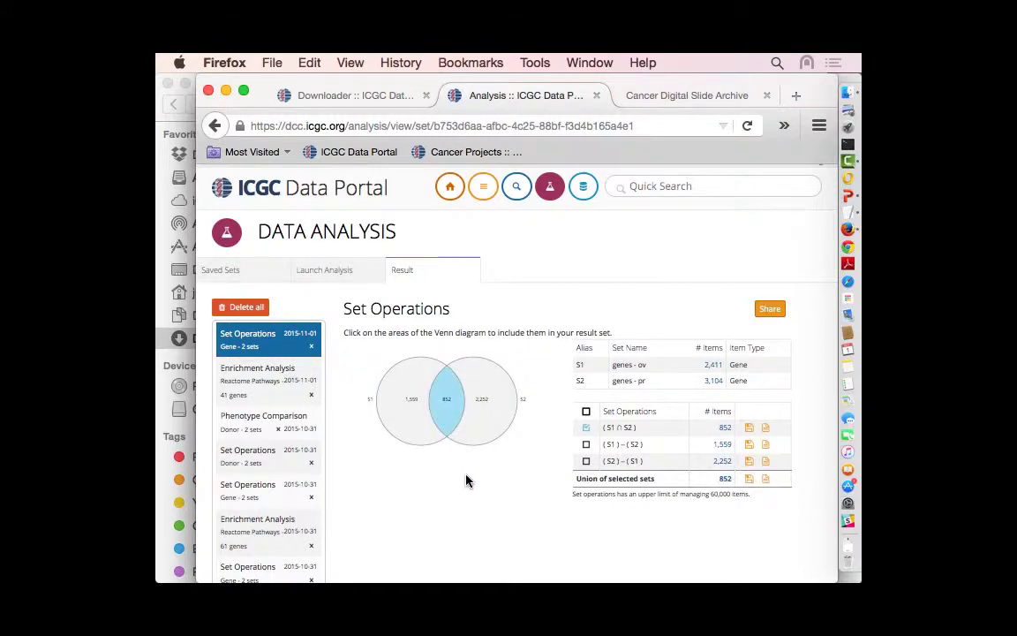
{"action": "scroll", "coordinate": [704, 532], "scroll_direction": "down", "scroll_amount": 2}
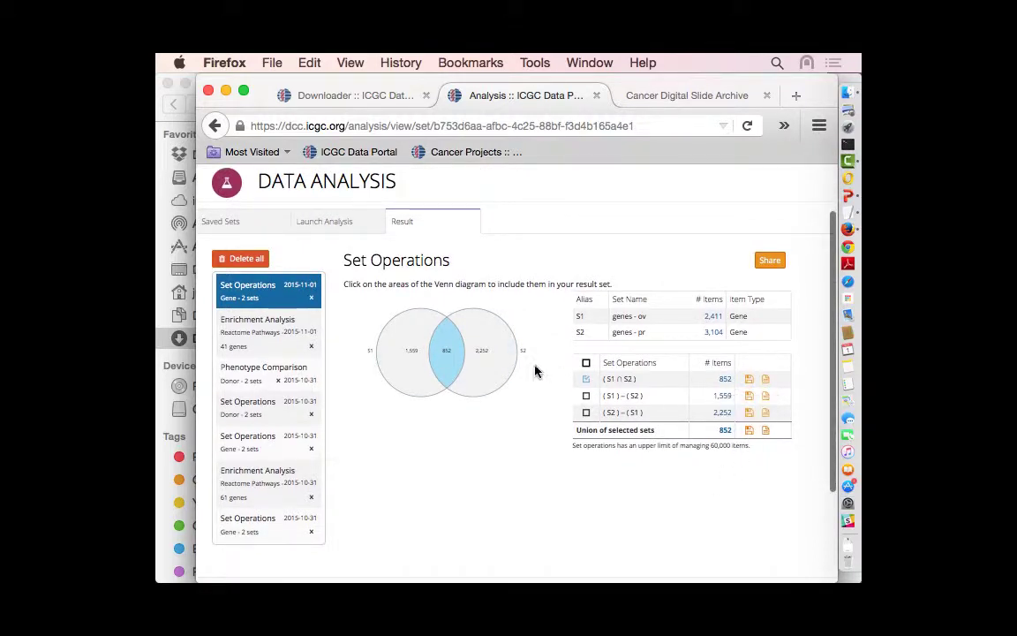
{"action": "left_click", "coordinate": [407, 373]}
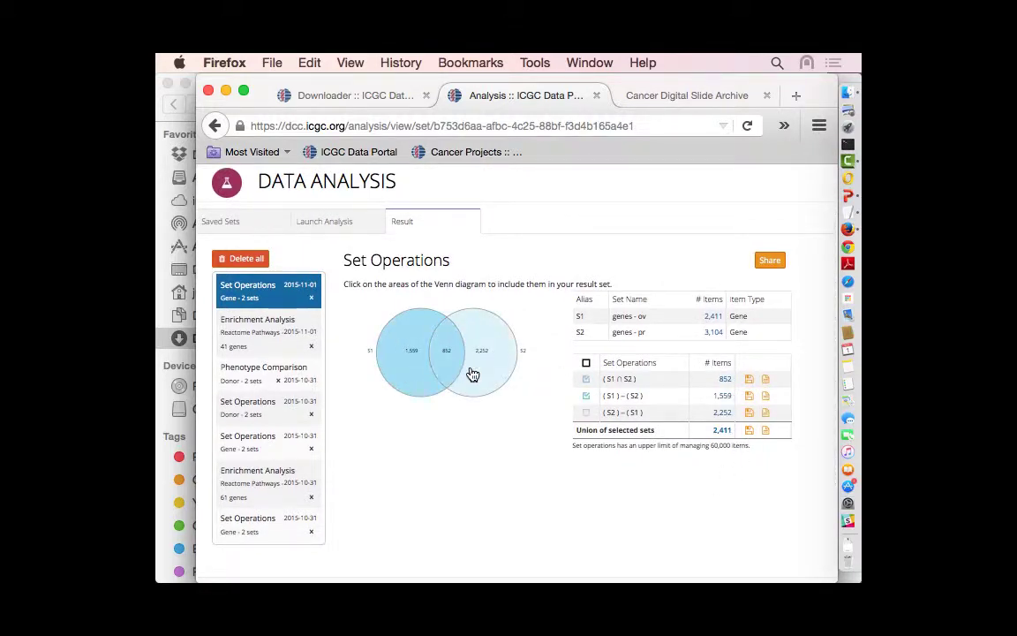
{"action": "left_click", "coordinate": [436, 370]}
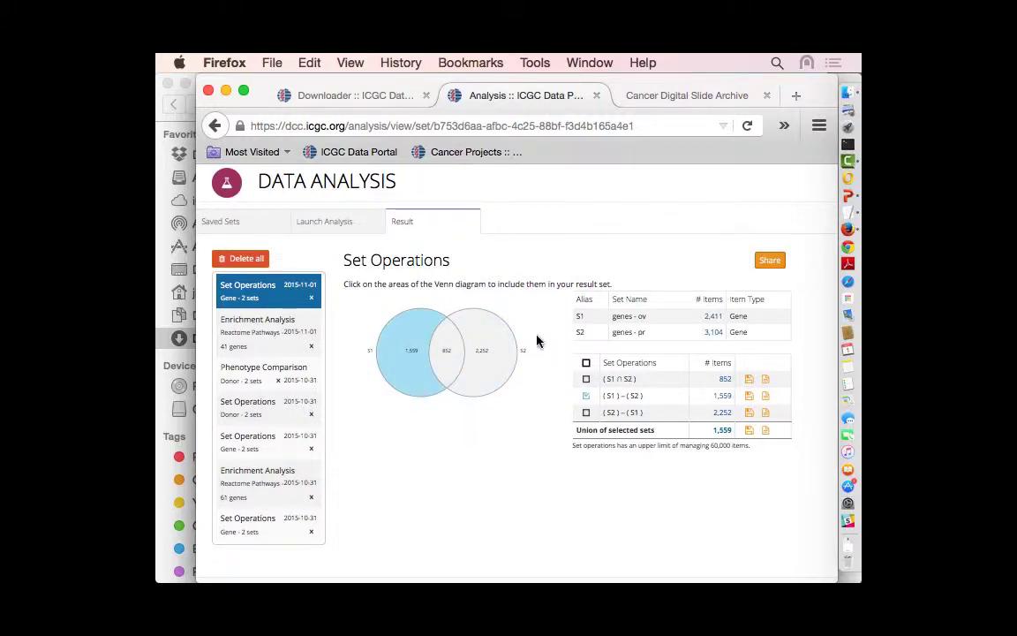
{"action": "left_click", "coordinate": [487, 386]}
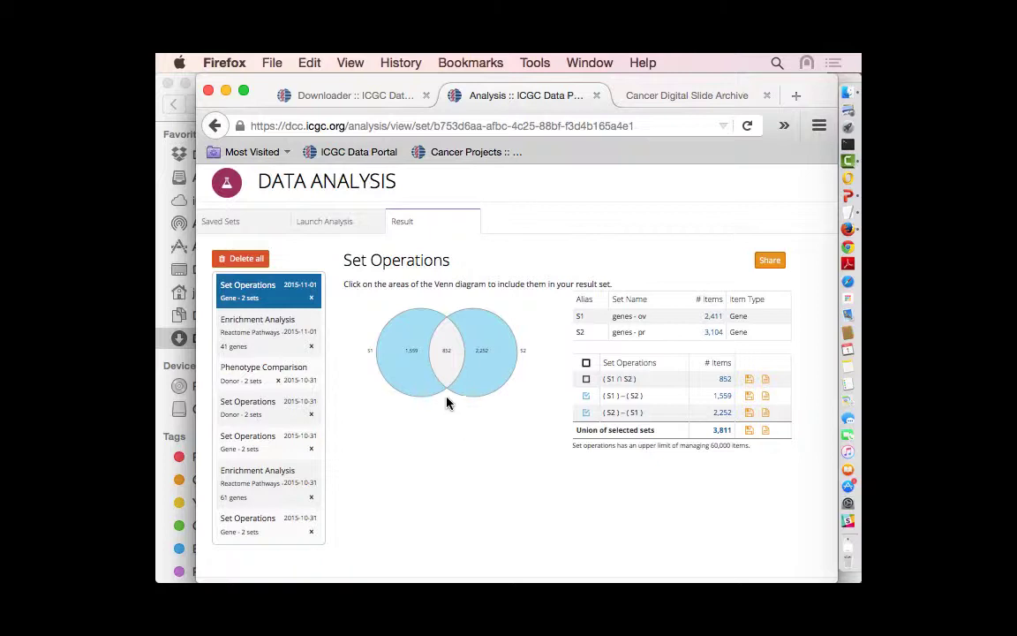
{"action": "left_click", "coordinate": [585, 363]}
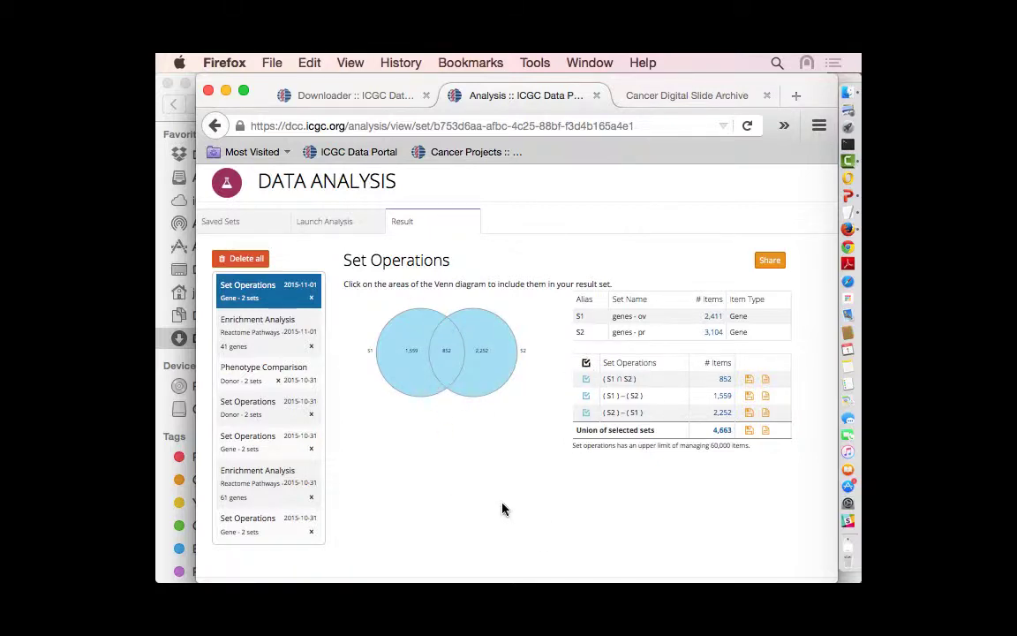
{"action": "left_click", "coordinate": [585, 363]}
{"action": "left_click", "coordinate": [443, 370]}
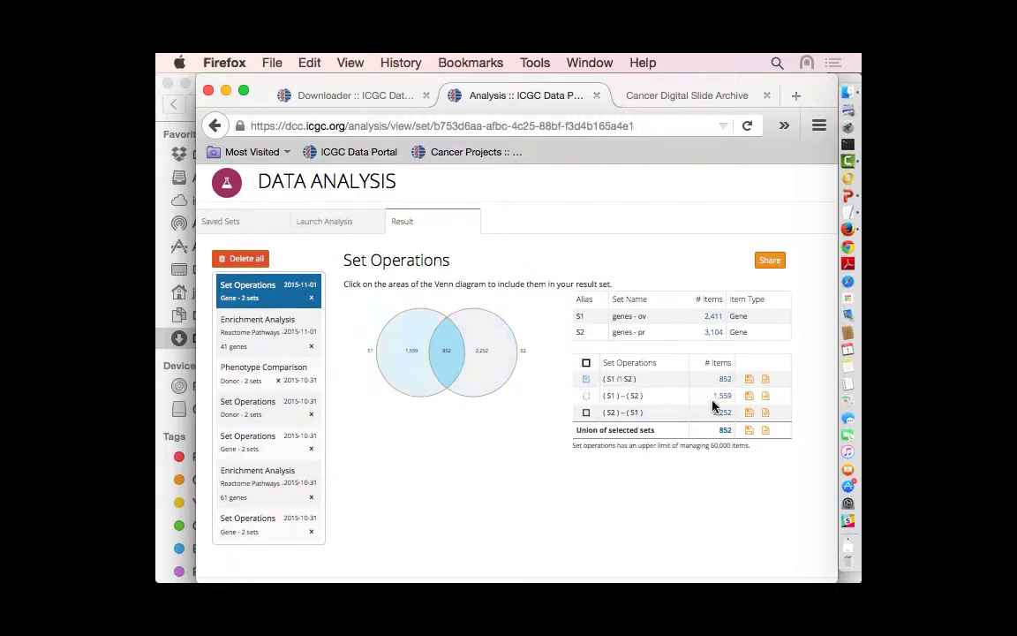
Save the selected intersection from the Union row as gene set 'common genes - ov, pr'
{"action": "left_click", "coordinate": [749, 431]}
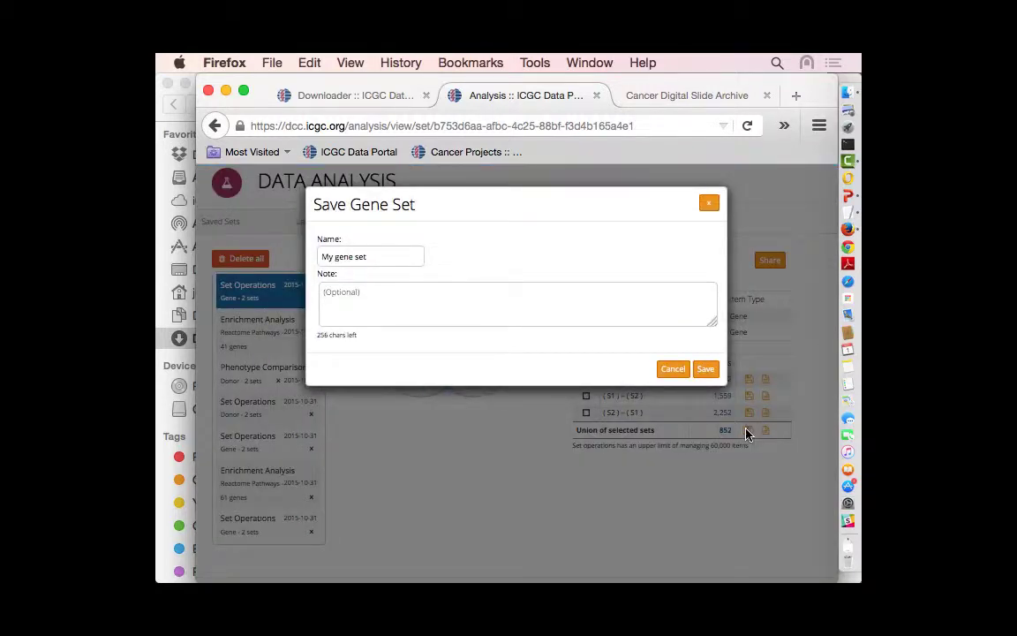
{"action": "triple_click", "coordinate": [386, 255]}
{"action": "type", "text": "common"}
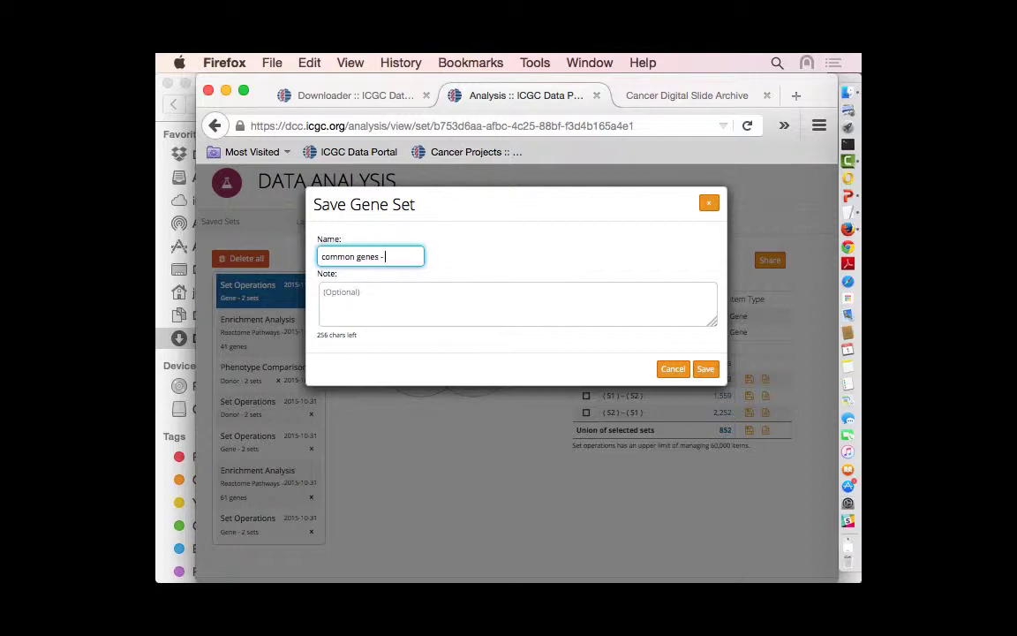
{"action": "type", "text": "genes - ov, pr"}
{"action": "left_click", "coordinate": [705, 368]}
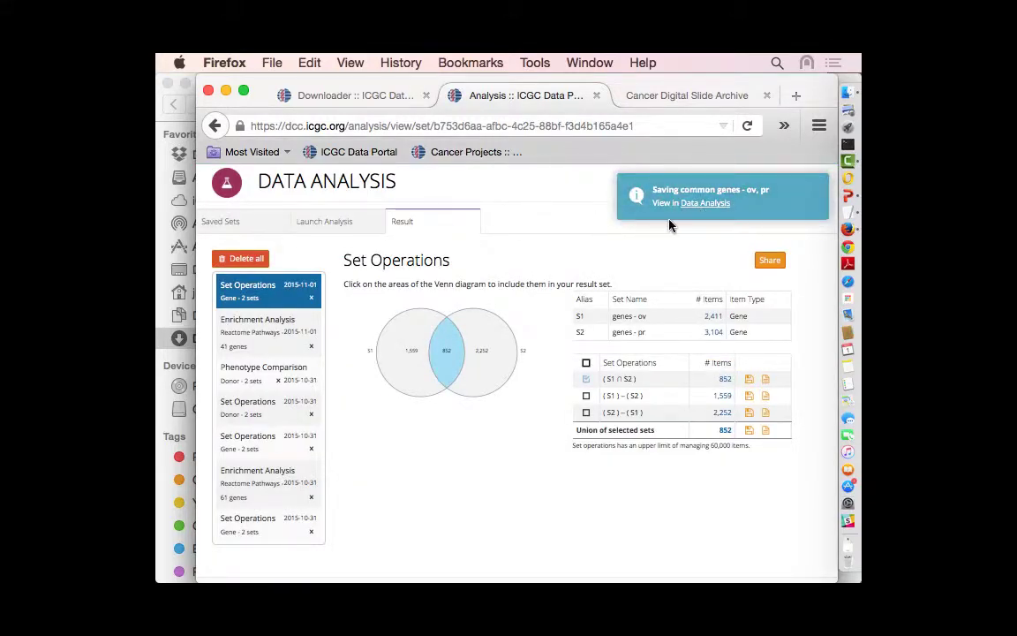
Open the 852 genes of 'common genes - ov, pr' from Saved Sets in Advanced Search
{"action": "left_click", "coordinate": [227, 221]}
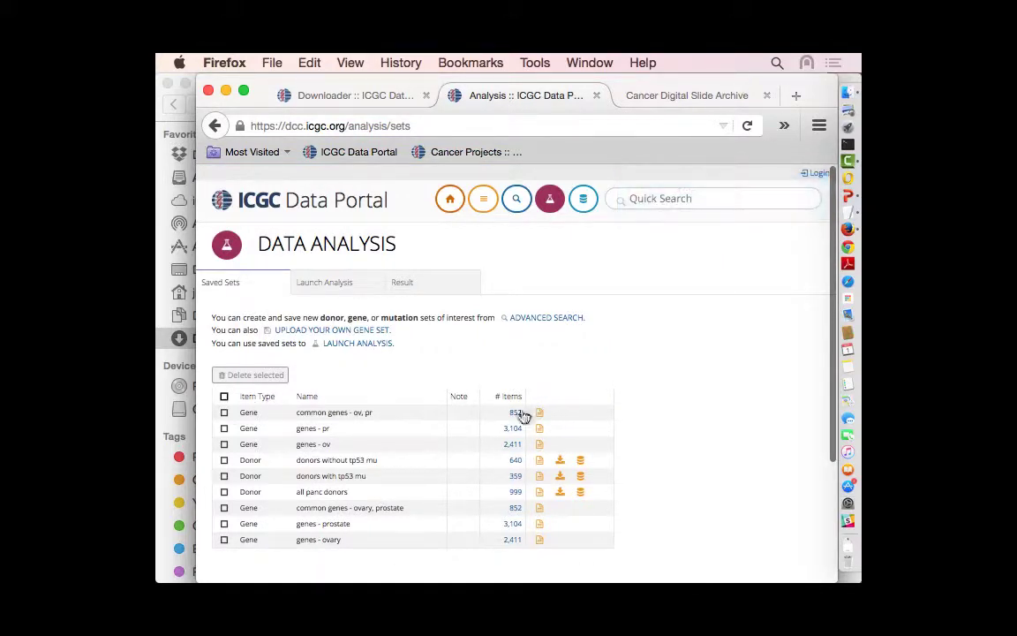
{"action": "left_click", "coordinate": [516, 413]}
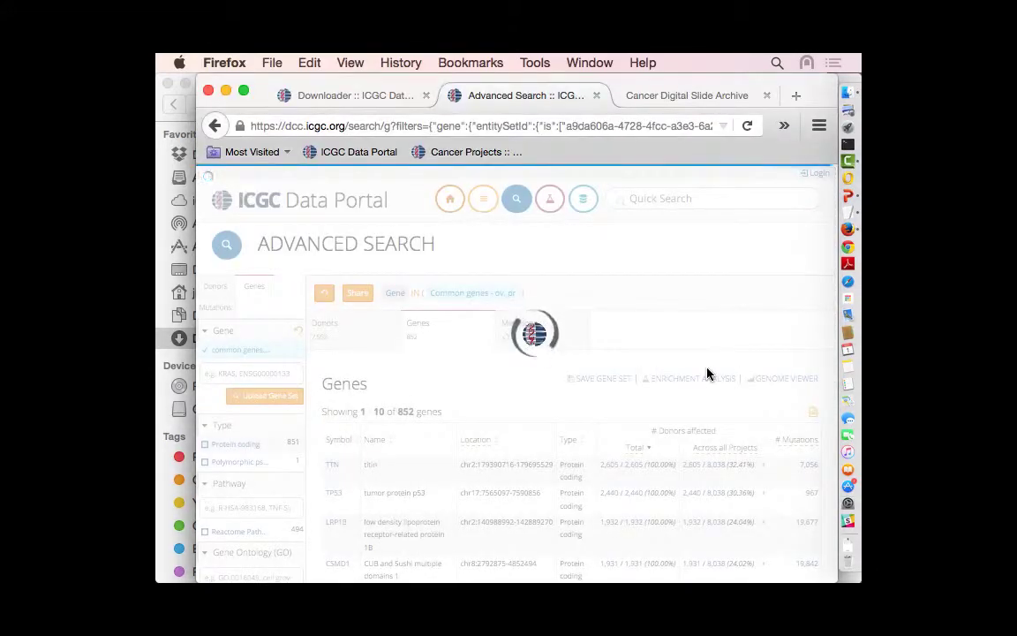
{"action": "key", "text": "super+Tab"}
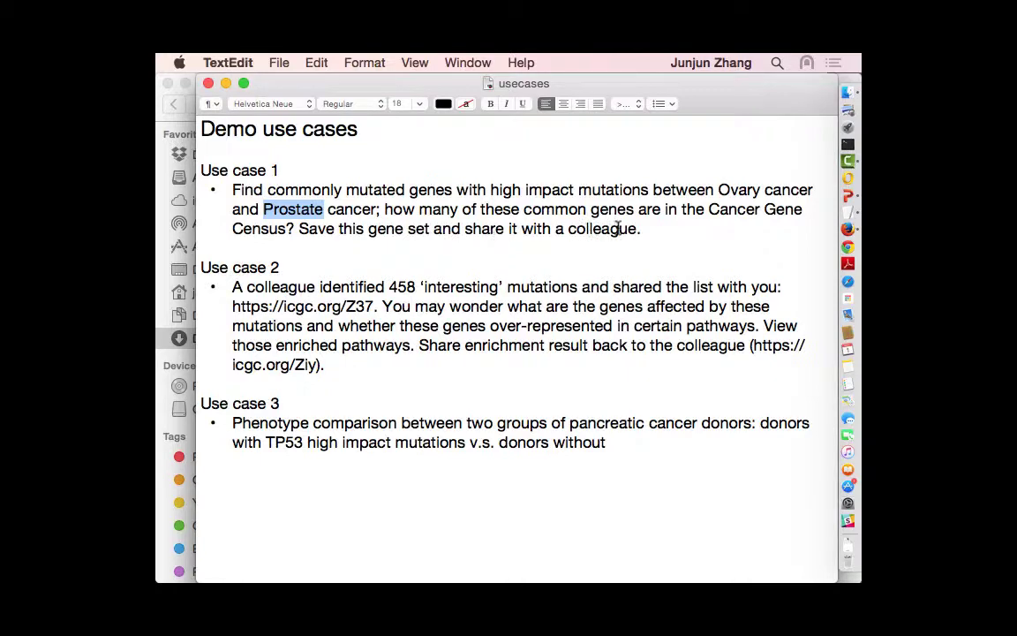
{"action": "key", "text": "super+Tab"}
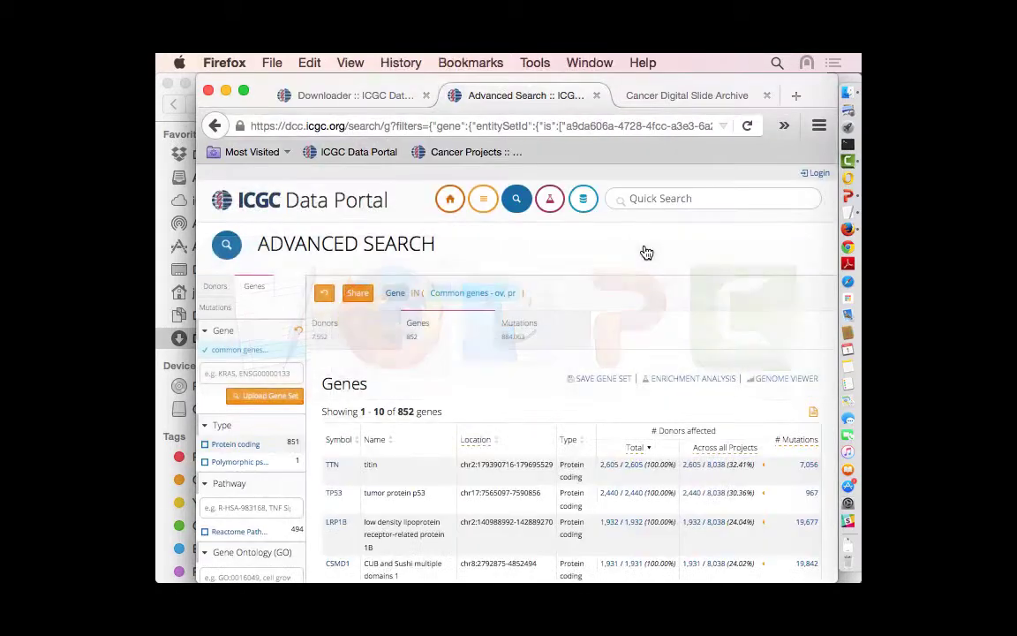
Reopen the 852 common genes from the saved sets list in Advanced Search
{"action": "left_click", "coordinate": [550, 195]}
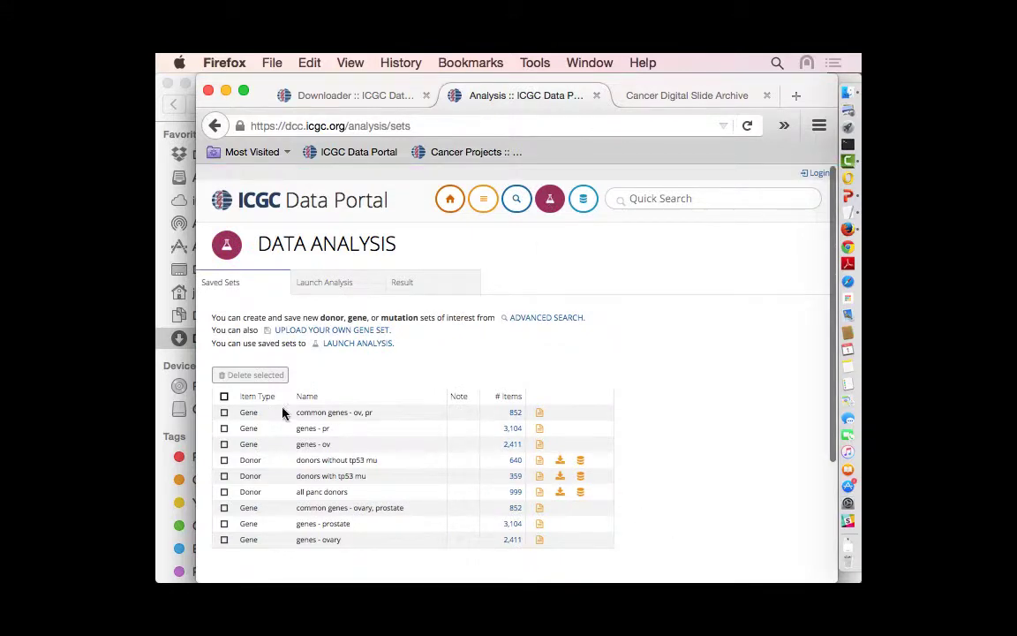
{"action": "left_click", "coordinate": [516, 422]}
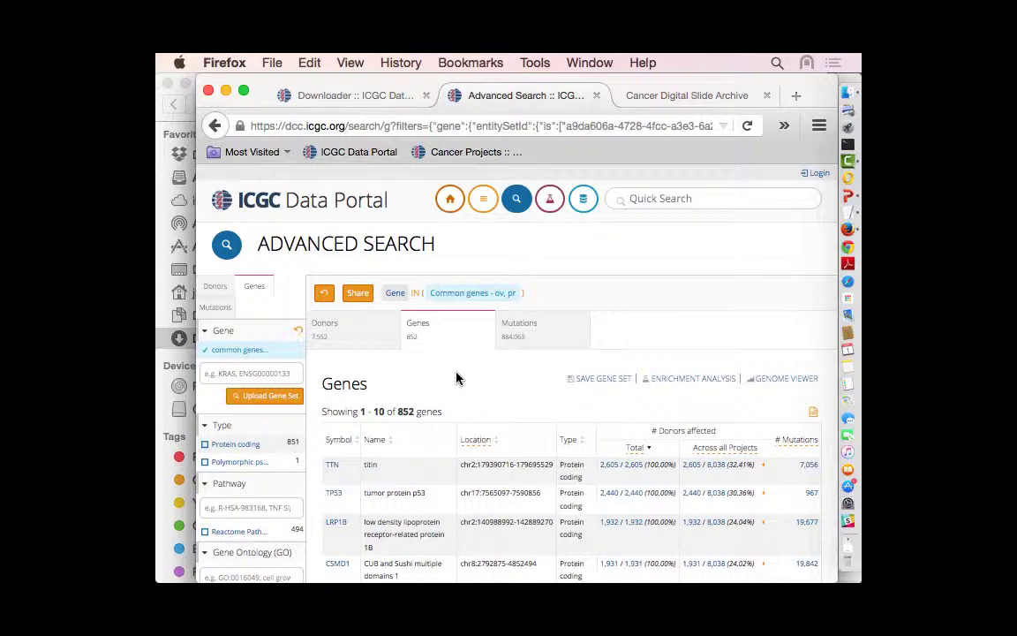
{"action": "scroll", "coordinate": [482, 422], "scroll_direction": "down", "scroll_amount": 5}
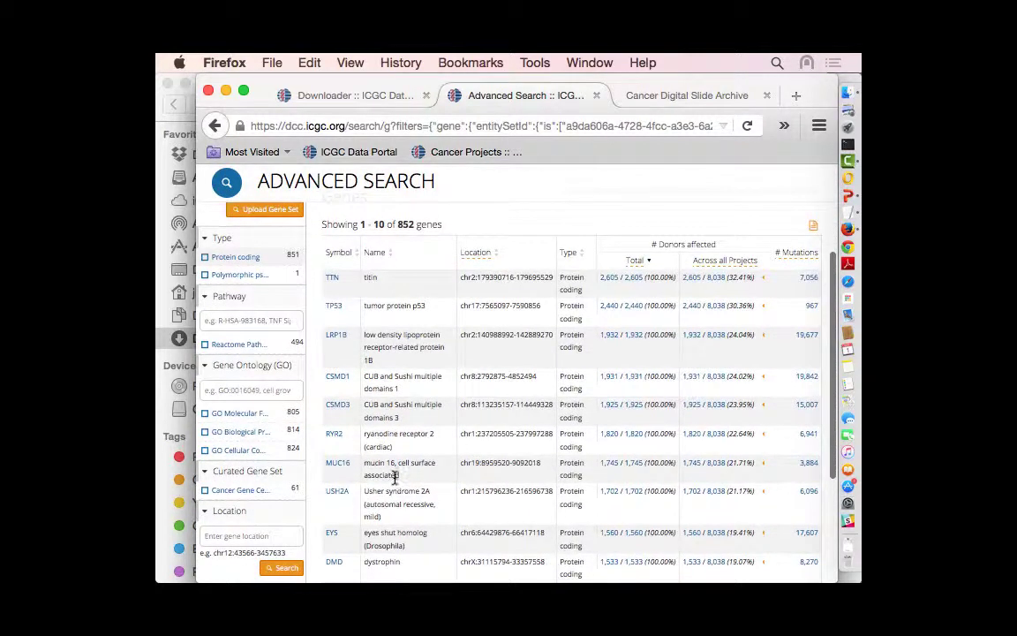
{"action": "scroll", "coordinate": [477, 424], "scroll_direction": "up", "scroll_amount": 4}
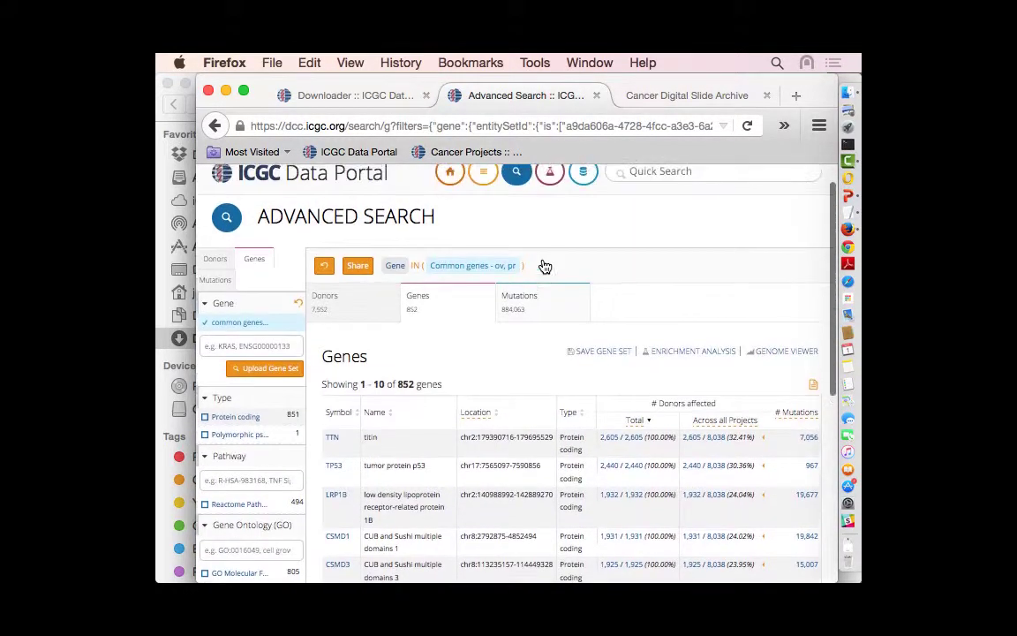
{"action": "scroll", "coordinate": [500, 402], "scroll_direction": "up", "scroll_amount": 1}
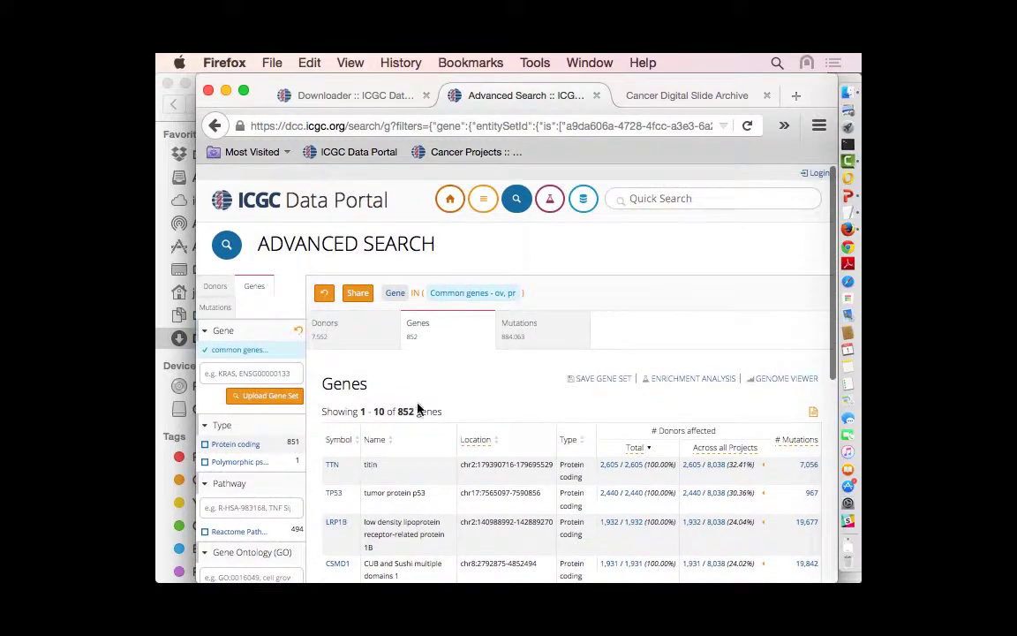
Copy the query's short share link, verify it in a new tab, then return to the notes
{"action": "left_click", "coordinate": [358, 295]}
{"action": "key", "text": "super+c"}
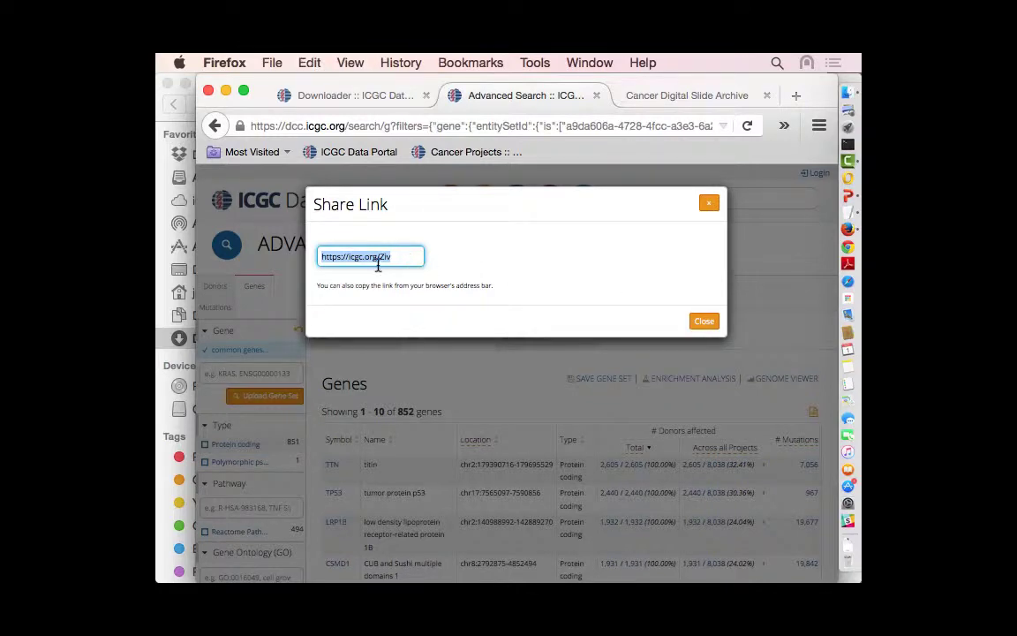
{"action": "left_click", "coordinate": [796, 97]}
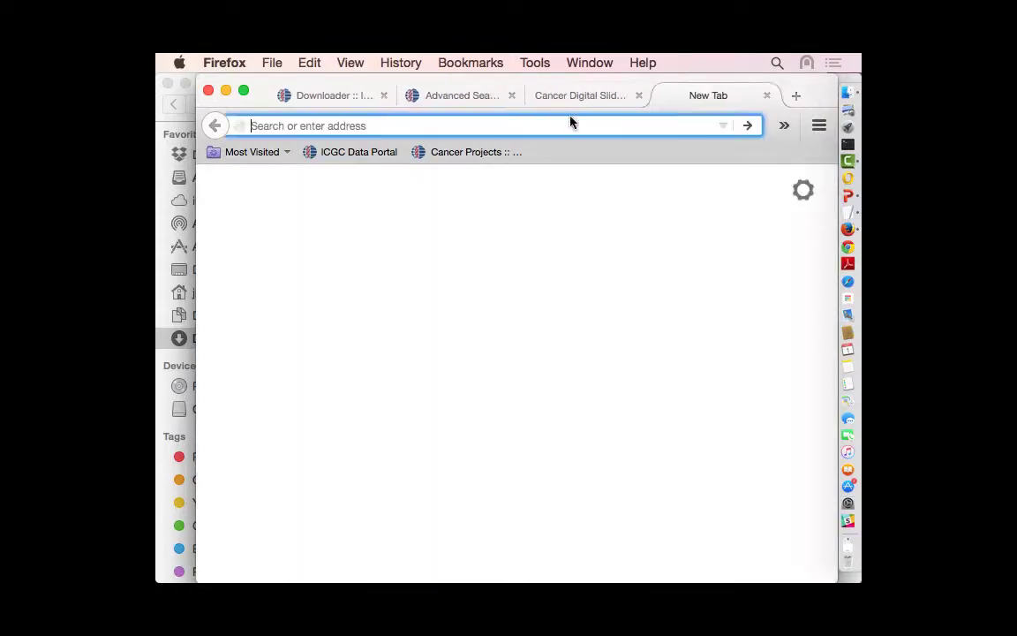
{"action": "key", "text": "super+v"}
{"action": "key", "text": "Return"}
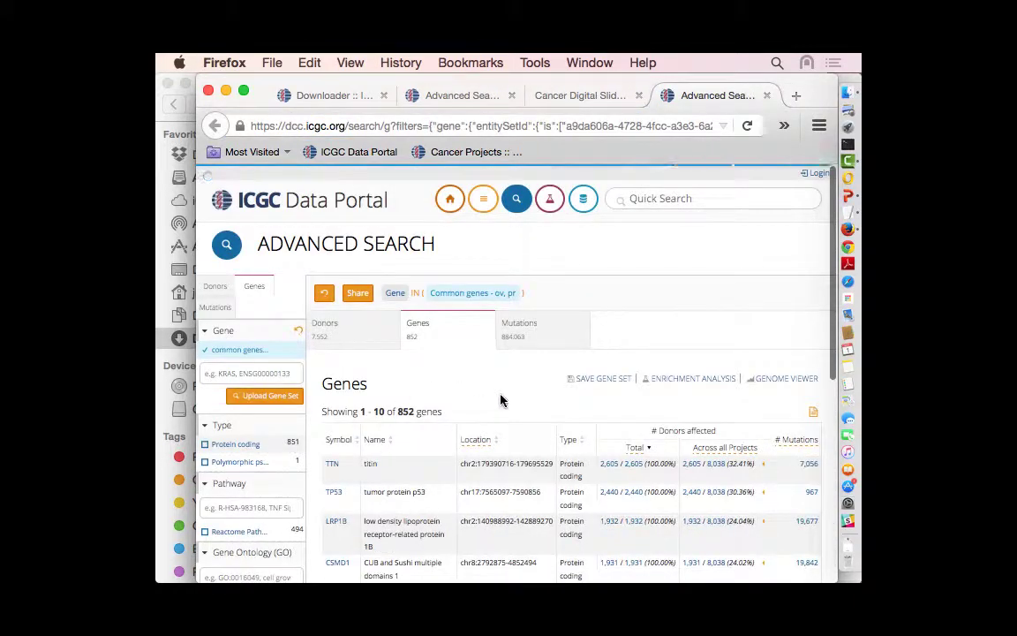
{"action": "left_click", "coordinate": [572, 97]}
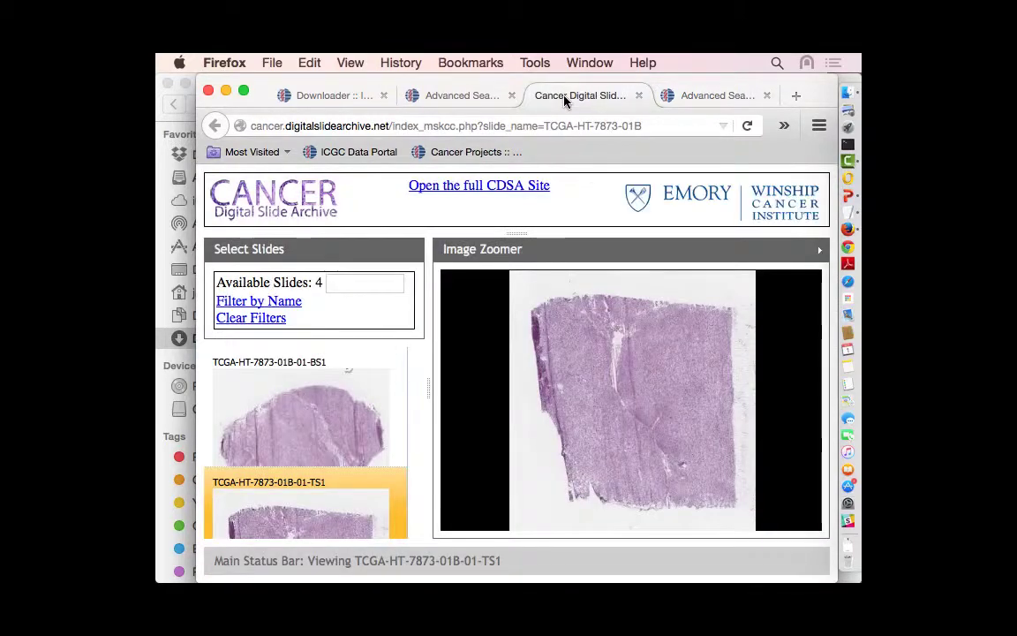
{"action": "left_click", "coordinate": [462, 95]}
{"action": "key", "text": "super+Tab"}
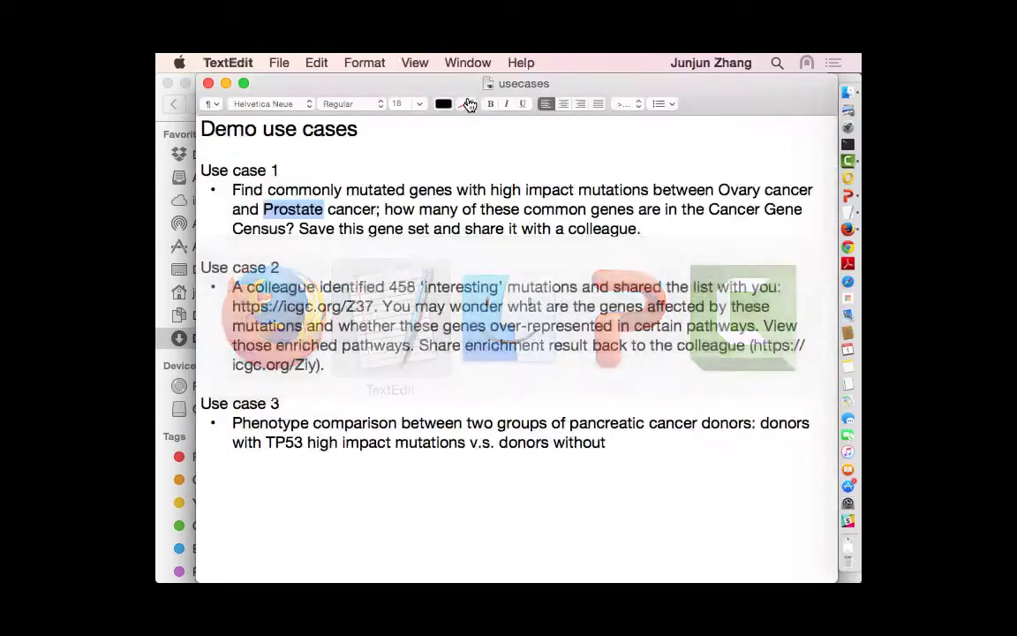
{"action": "left_click", "coordinate": [367, 369]}
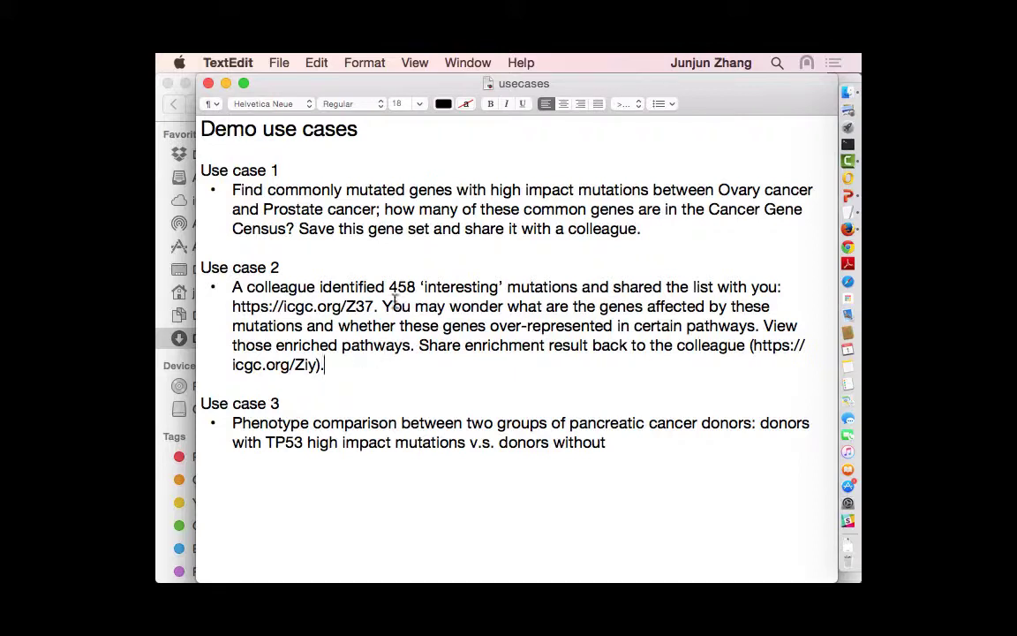
{"action": "left_click_drag", "start_coordinate": [375, 306], "coordinate": [231, 308]}
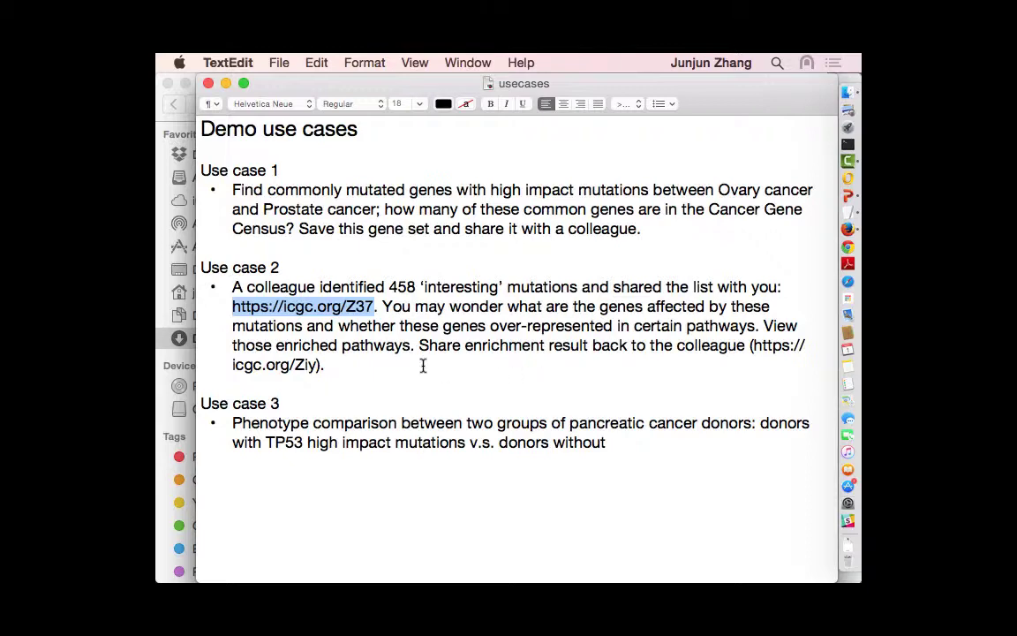
{"action": "key", "text": "super+Tab"}
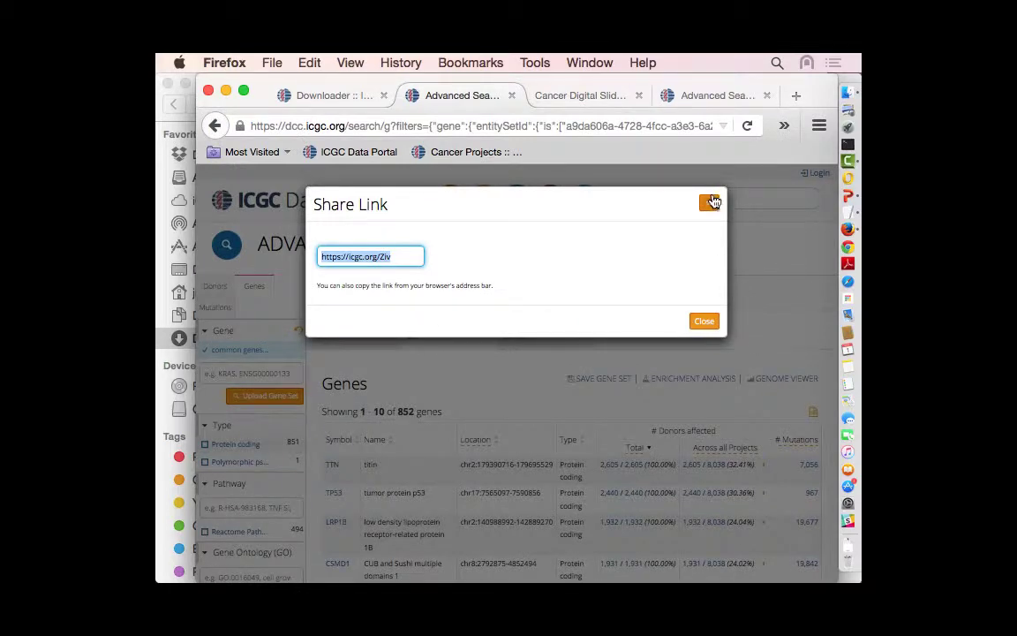
Close the Share Link dialog and load the colleague's shared 458-mutation list link
{"action": "left_click", "coordinate": [714, 202]}
{"action": "left_click", "coordinate": [449, 126]}
{"action": "key", "text": "super+v"}
{"action": "key", "text": "Return"}
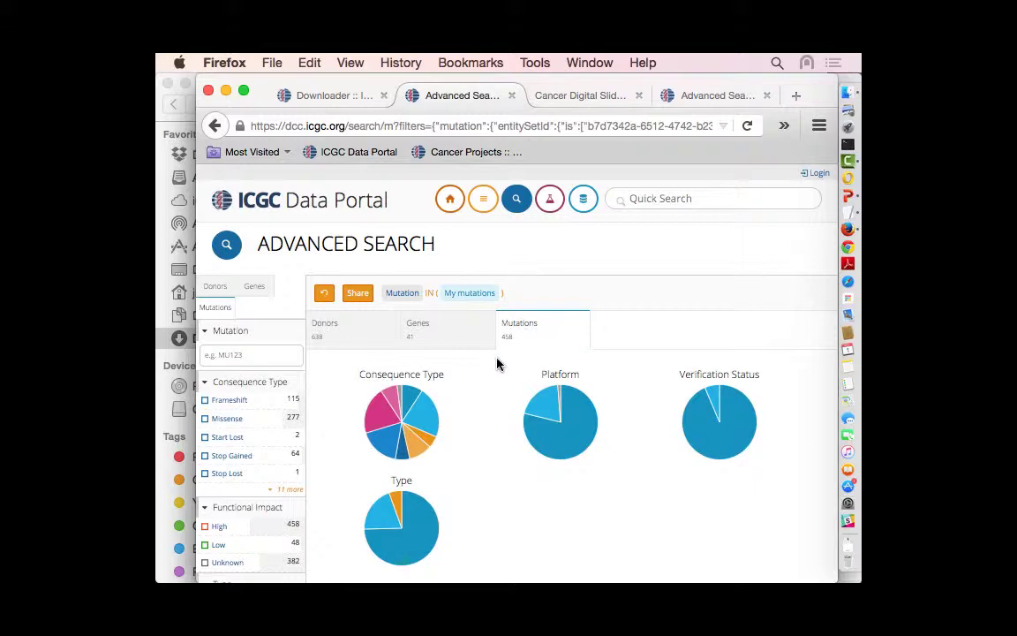
Show the 41 genes affected by the mutations, checking them against the use-case notes
{"action": "left_click", "coordinate": [433, 340]}
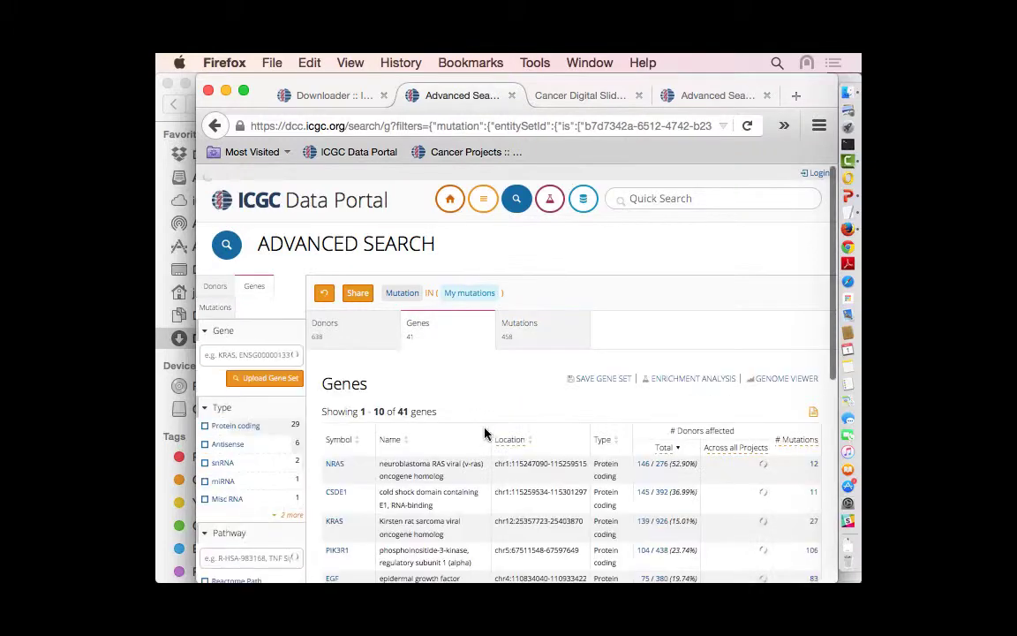
{"action": "key", "text": "super+Tab"}
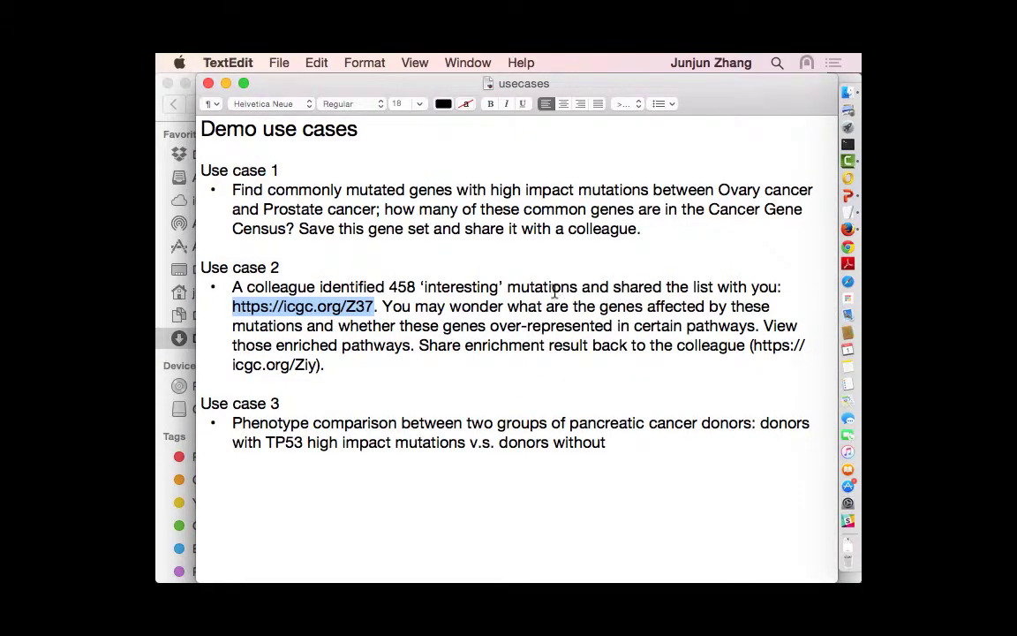
{"action": "key", "text": "super+Tab"}
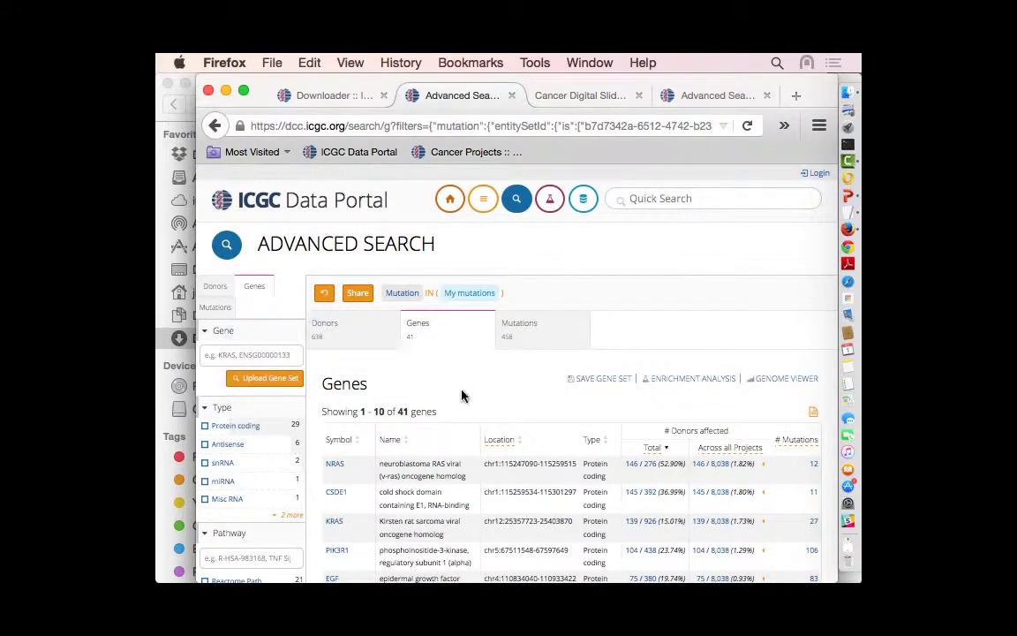
{"action": "scroll", "coordinate": [477, 402], "scroll_direction": "down", "scroll_amount": 2}
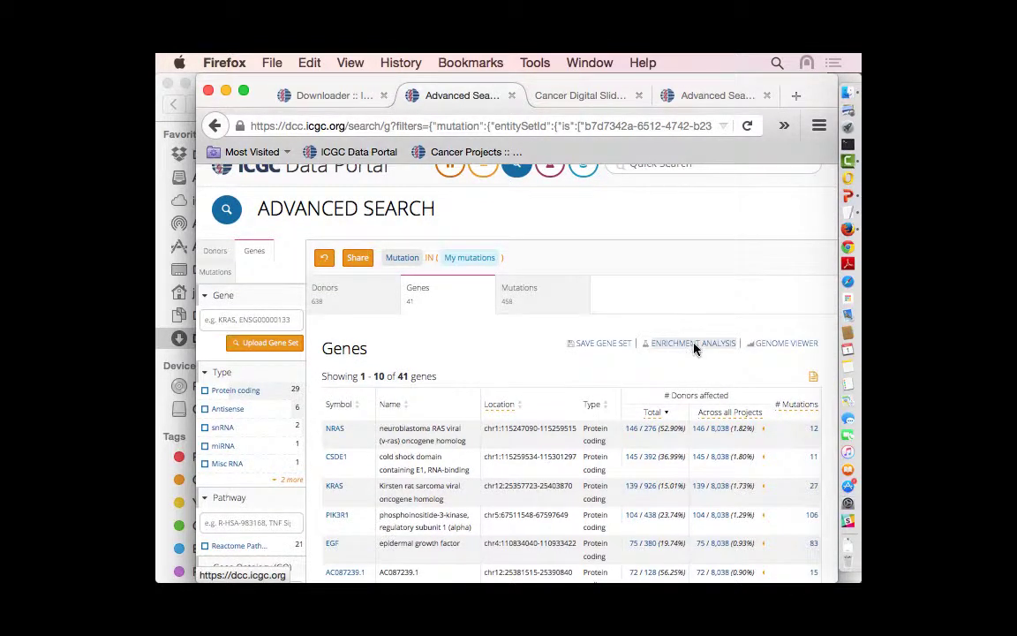
Run a Reactome Pathways enrichment on the 41 genes at FDR 0.05, showing the top 20 gene sets
{"action": "left_click", "coordinate": [694, 344]}
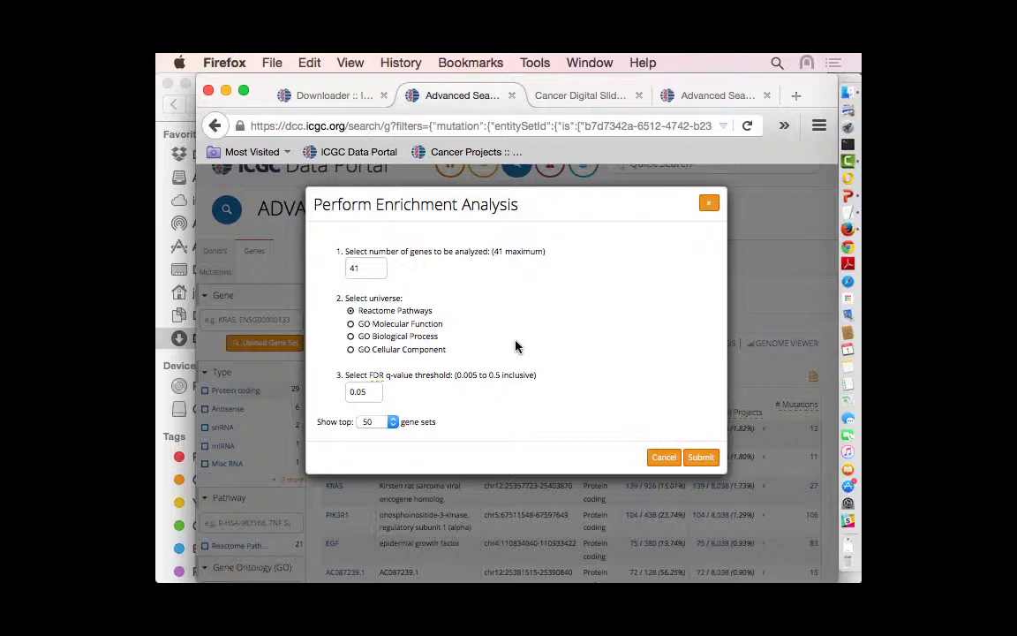
{"action": "left_click", "coordinate": [664, 457]}
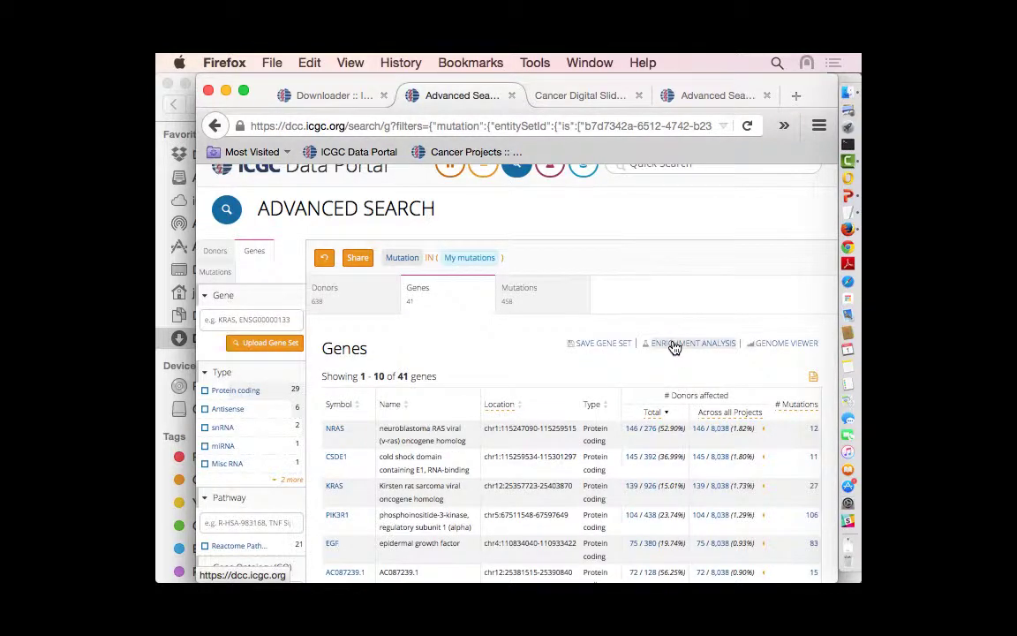
{"action": "left_click", "coordinate": [673, 344]}
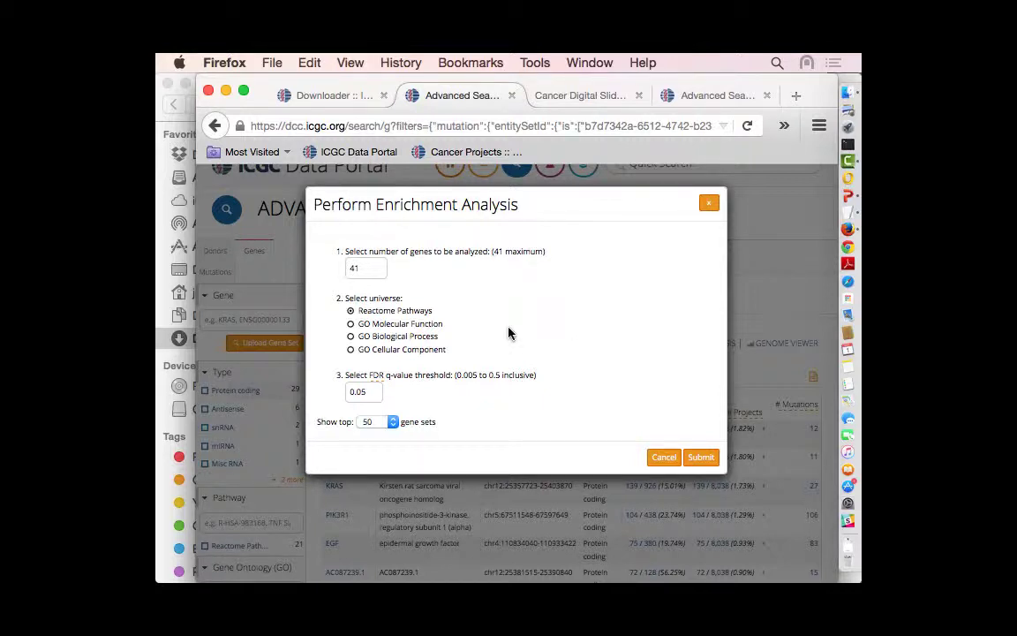
{"action": "left_click", "coordinate": [390, 421]}
{"action": "left_click", "coordinate": [363, 448]}
{"action": "left_click", "coordinate": [382, 421]}
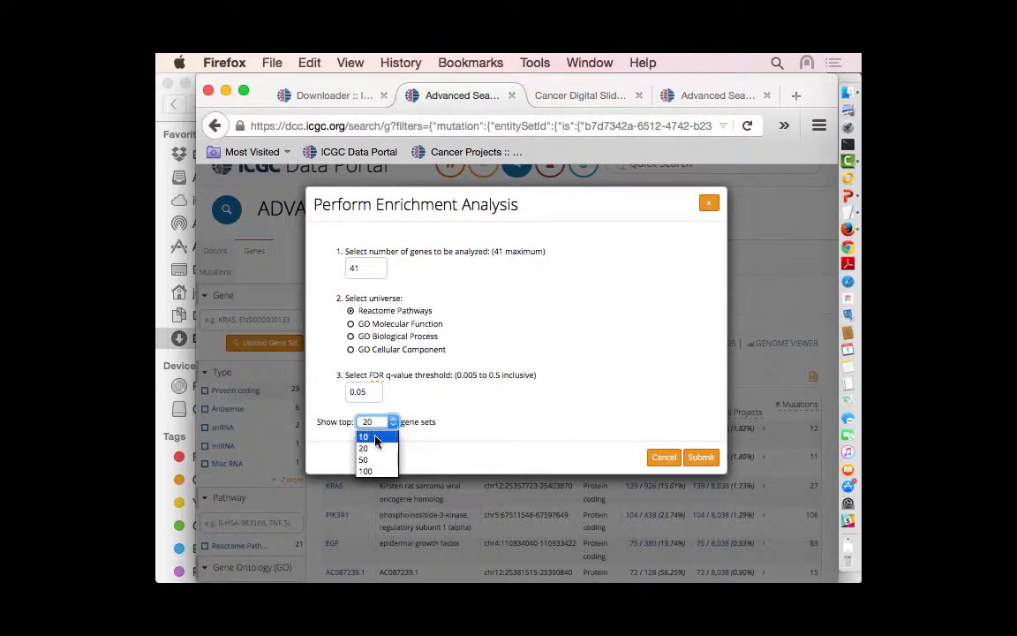
{"action": "left_click", "coordinate": [551, 421]}
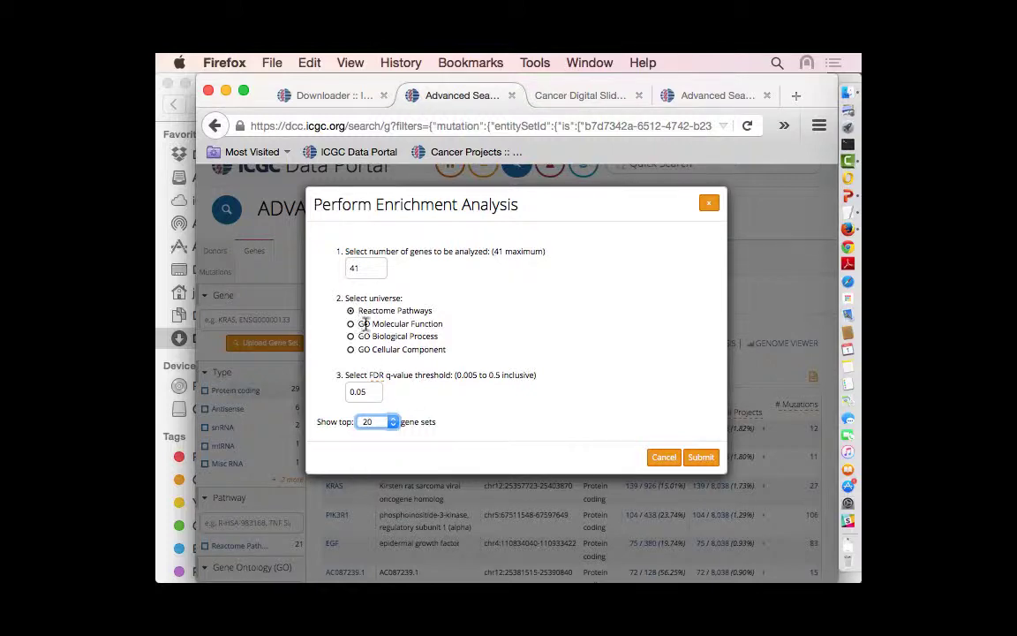
{"action": "left_click", "coordinate": [700, 458]}
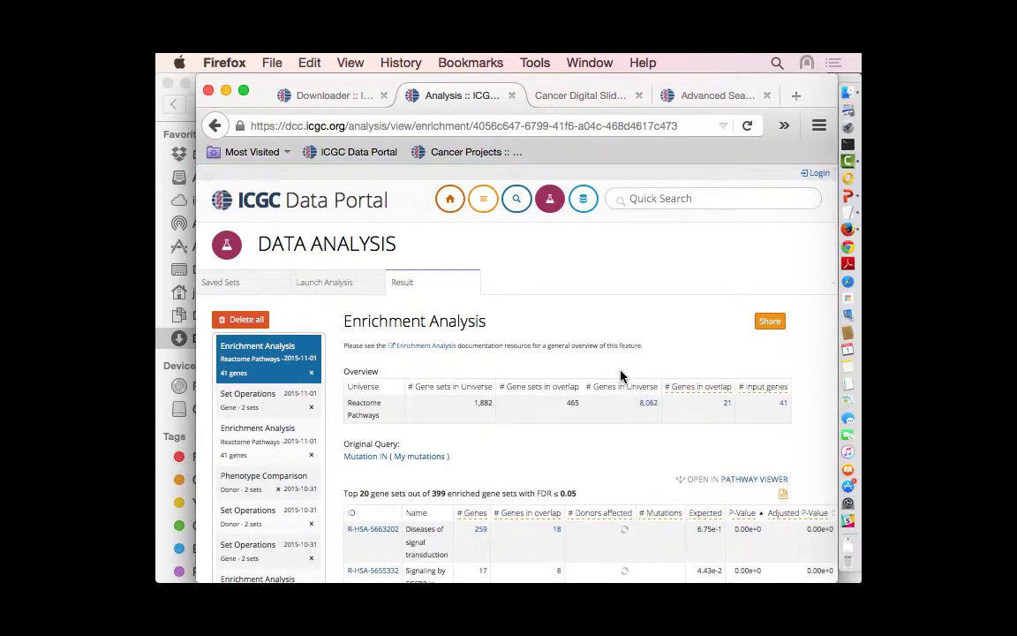
{"action": "scroll", "coordinate": [600, 459], "scroll_direction": "down", "scroll_amount": 2}
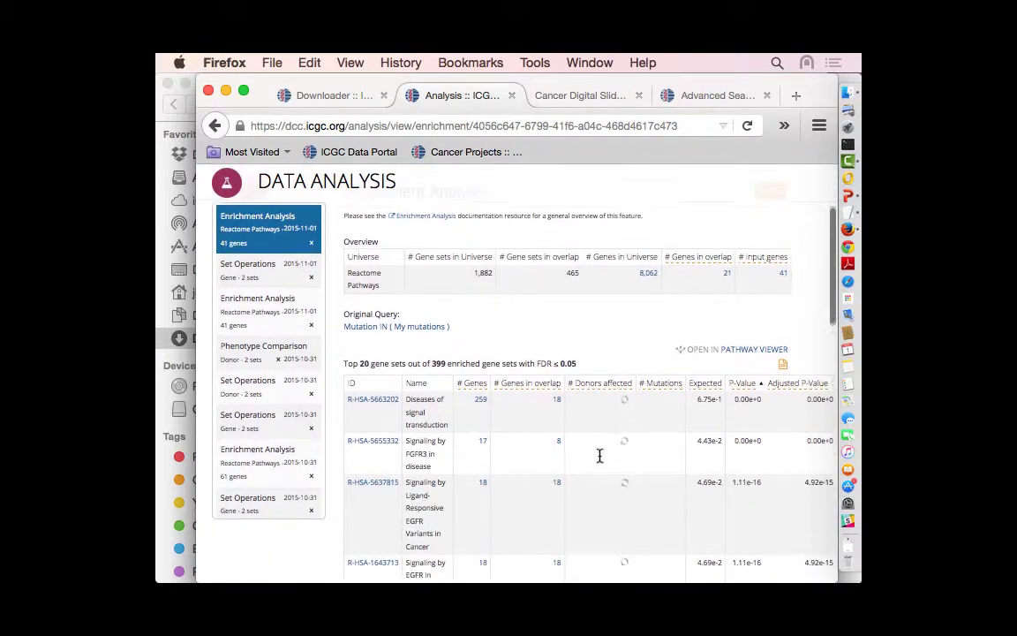
{"action": "scroll", "coordinate": [499, 389], "scroll_direction": "up", "scroll_amount": 1}
{"action": "scroll", "coordinate": [505, 383], "scroll_direction": "down", "scroll_amount": 1}
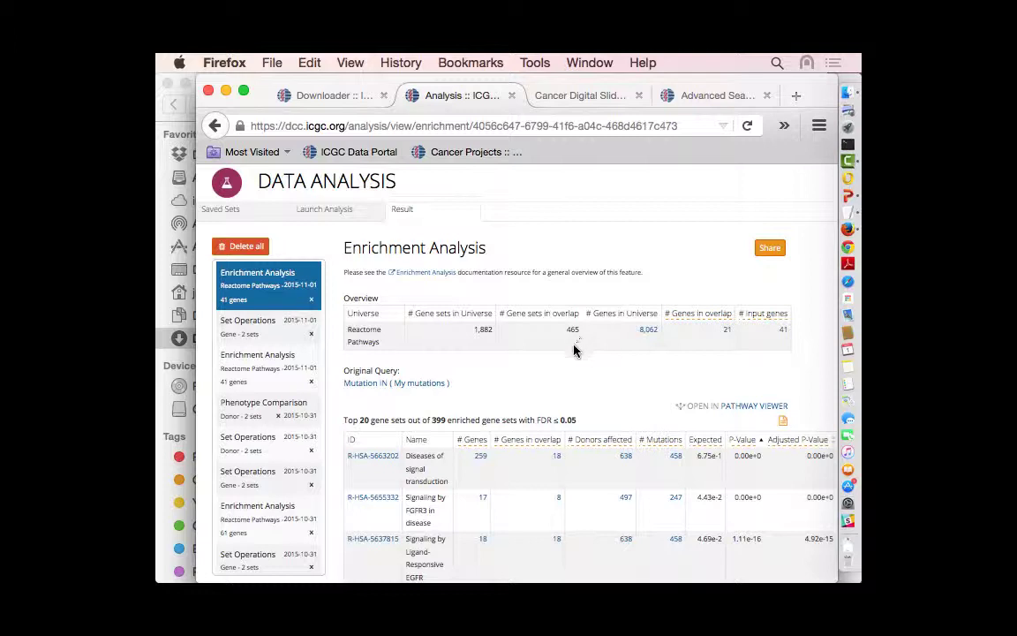
{"action": "scroll", "coordinate": [569, 355], "scroll_direction": "down", "scroll_amount": 1}
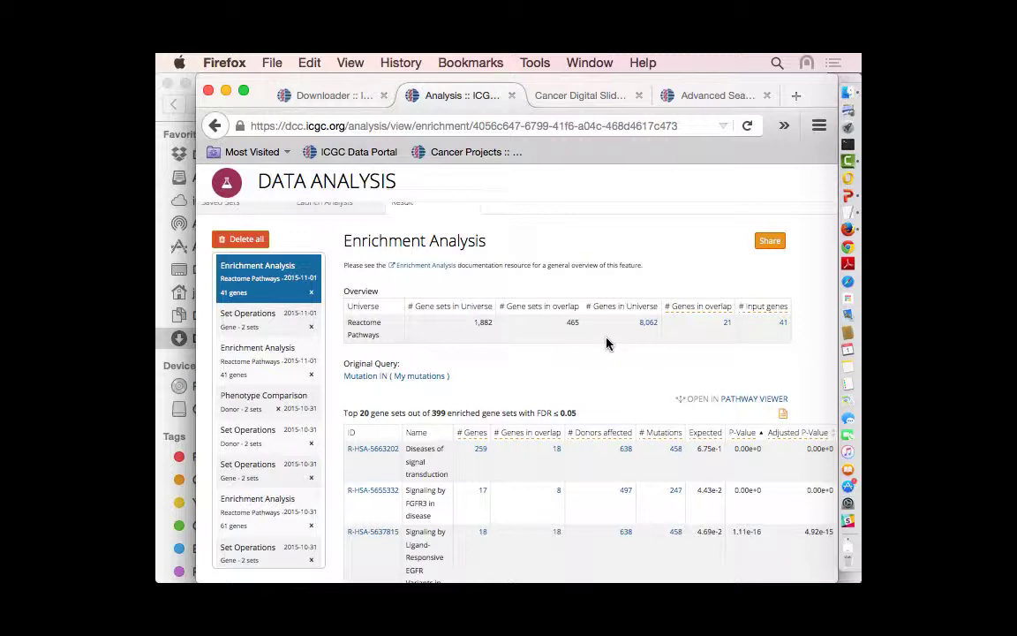
{"action": "scroll", "coordinate": [574, 358], "scroll_direction": "down", "scroll_amount": 2}
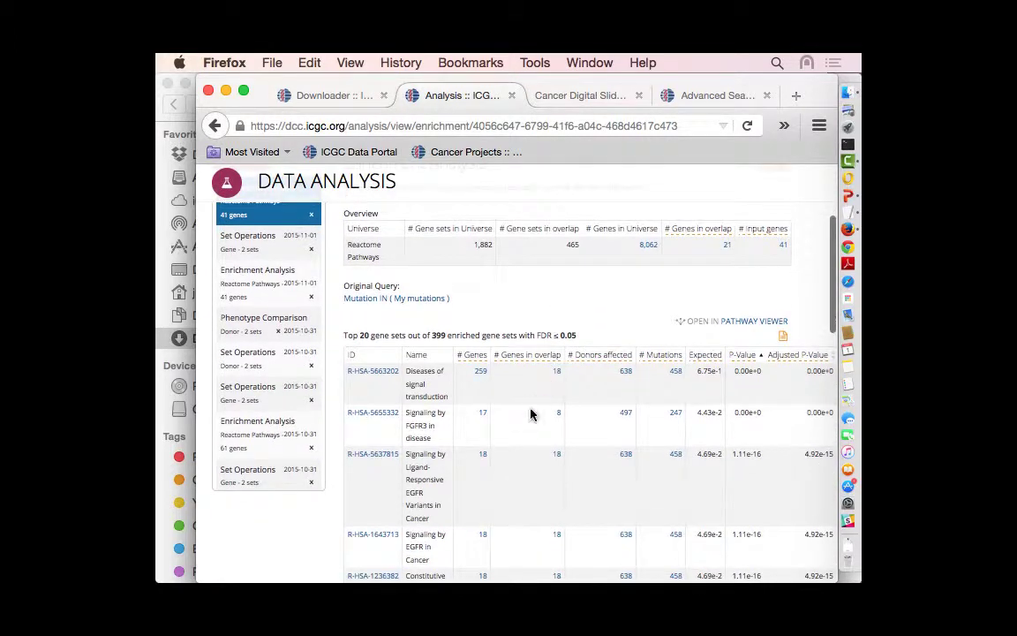
{"action": "scroll", "coordinate": [538, 402], "scroll_direction": "down", "scroll_amount": 1}
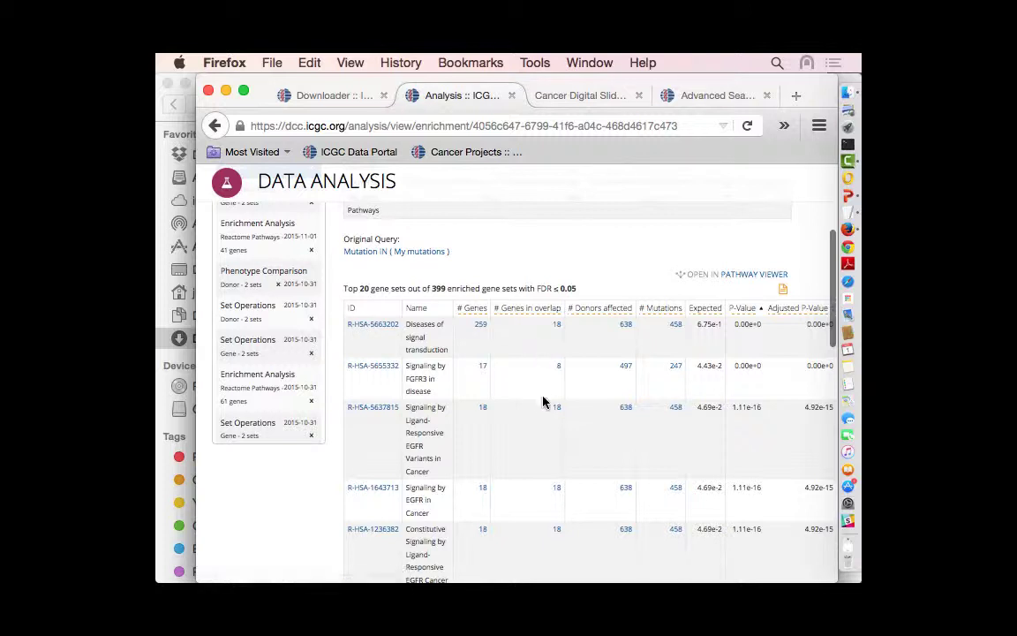
{"action": "scroll", "coordinate": [536, 402], "scroll_direction": "down", "scroll_amount": 1}
{"action": "scroll", "coordinate": [540, 389], "scroll_direction": "up", "scroll_amount": 1}
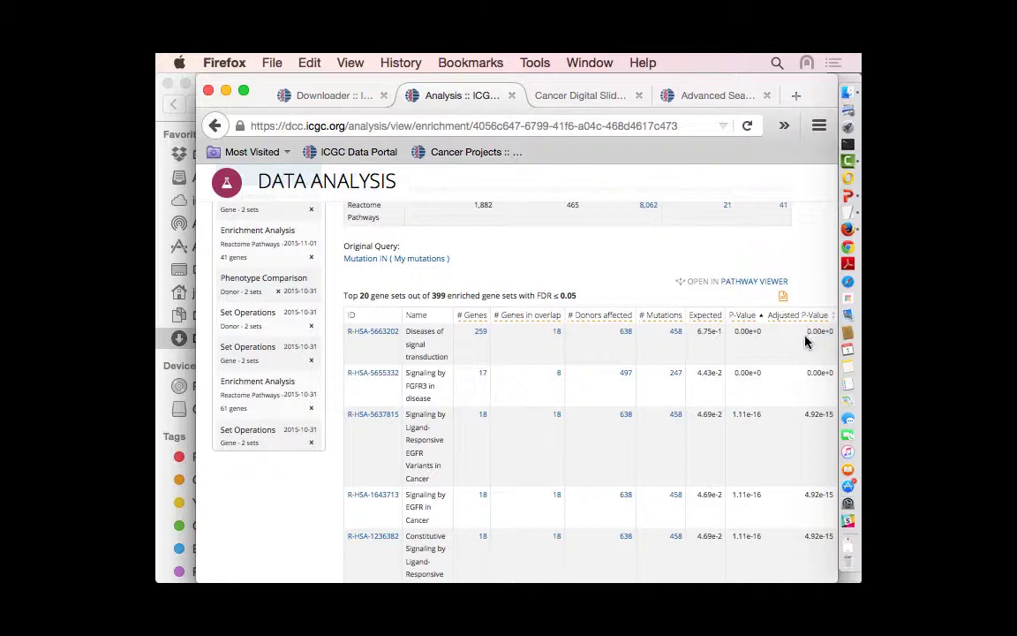
{"action": "scroll", "coordinate": [793, 352], "scroll_direction": "down", "scroll_amount": 2}
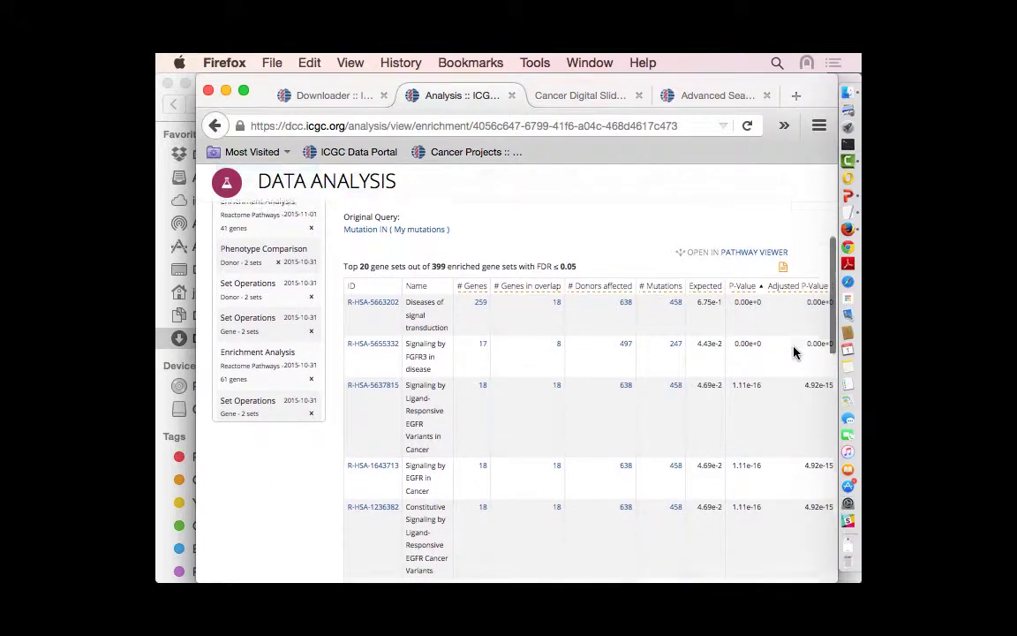
{"action": "scroll", "coordinate": [793, 352], "scroll_direction": "down", "scroll_amount": 5}
{"action": "scroll", "coordinate": [529, 431], "scroll_direction": "down", "scroll_amount": 8}
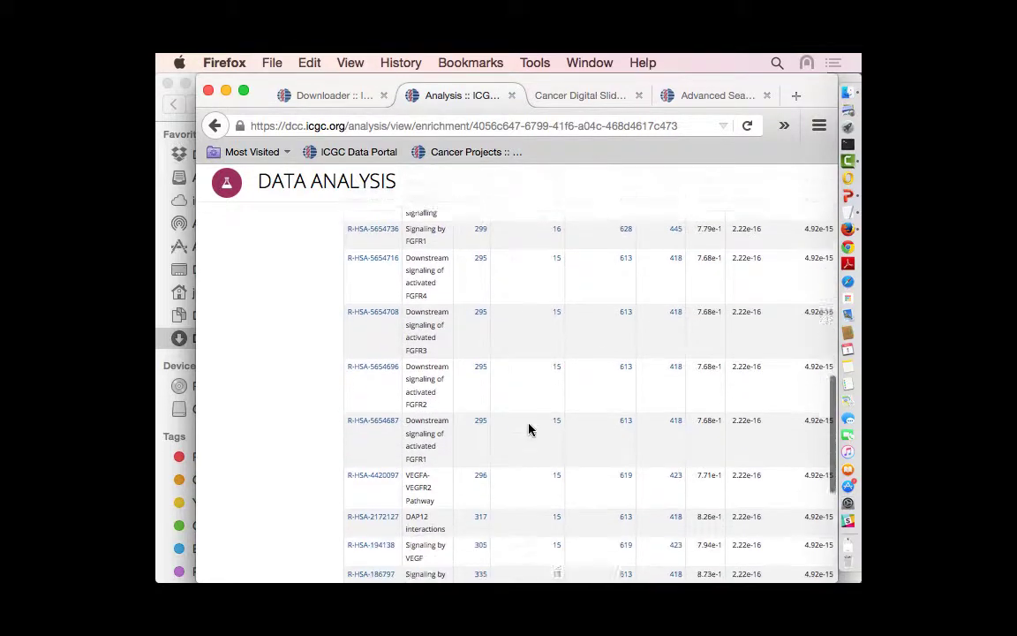
{"action": "scroll", "coordinate": [528, 429], "scroll_direction": "down", "scroll_amount": 2}
{"action": "scroll", "coordinate": [529, 428], "scroll_direction": "up", "scroll_amount": 8}
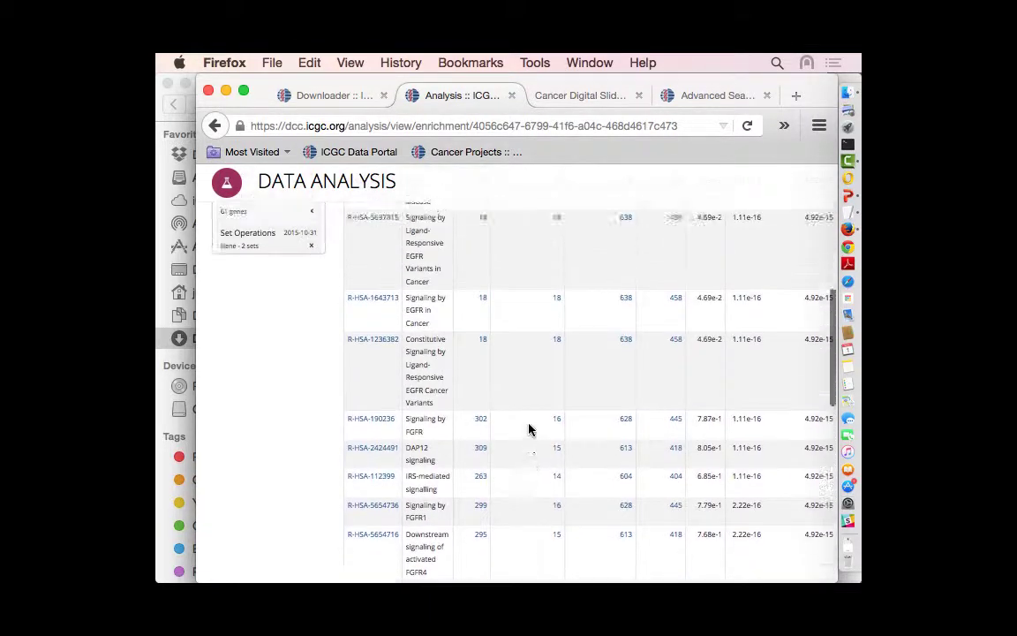
{"action": "scroll", "coordinate": [799, 371], "scroll_direction": "down", "scroll_amount": 2}
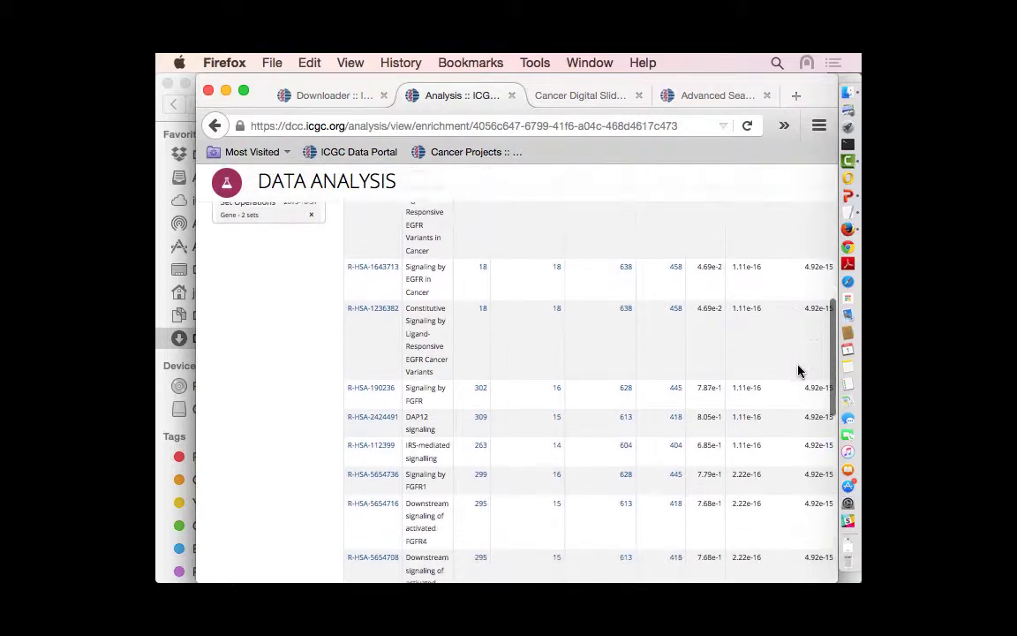
{"action": "scroll", "coordinate": [799, 371], "scroll_direction": "up", "scroll_amount": 10}
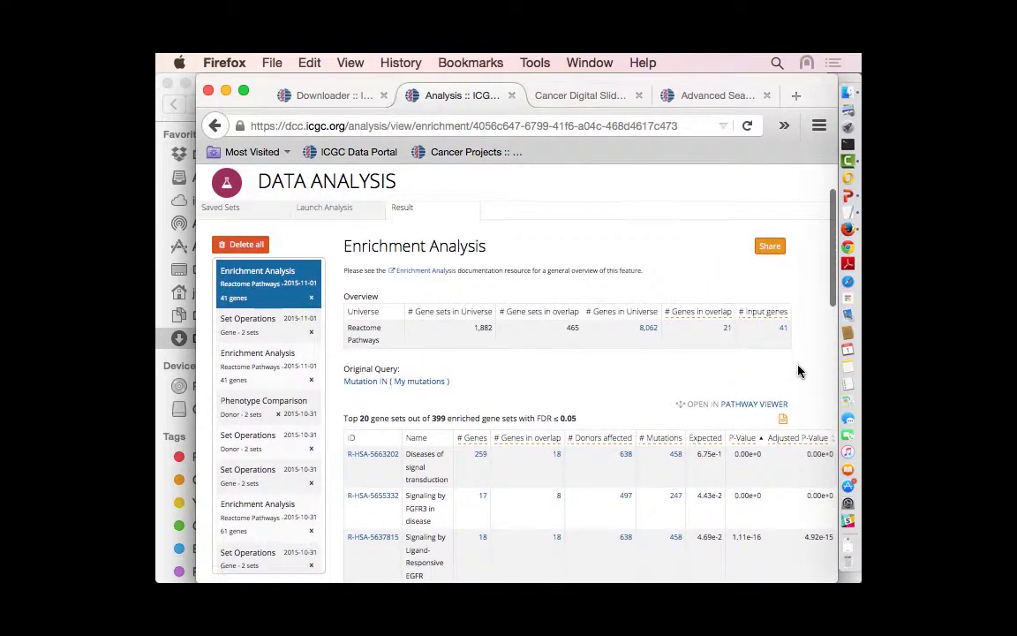
Open the enriched gene sets in Pathway Viewer and browse FGFR3, EGFR in Cancer and TGF-beta pathways
{"action": "left_click", "coordinate": [767, 413]}
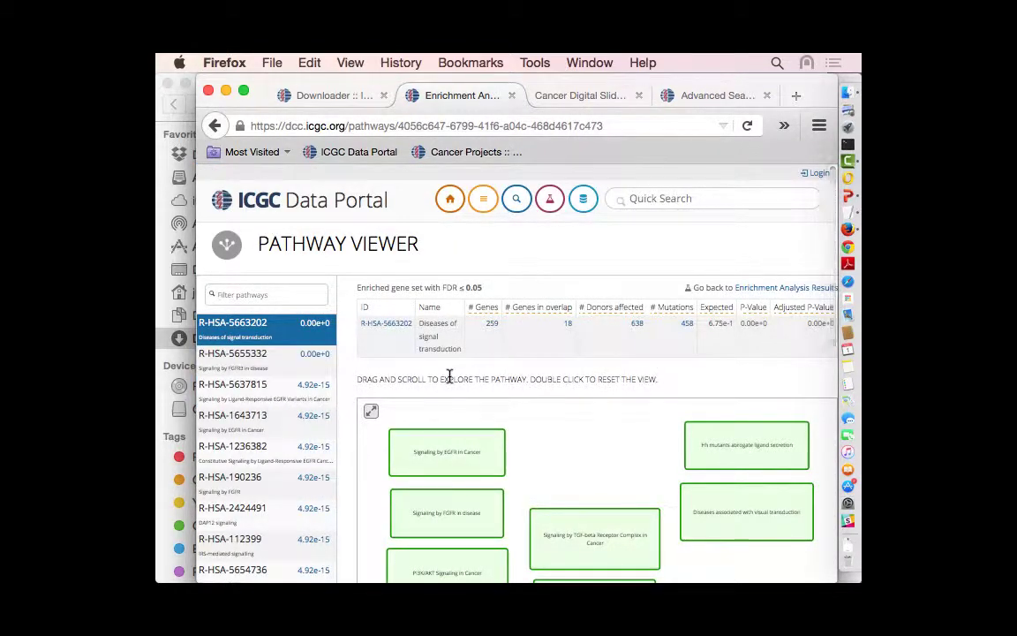
{"action": "left_click", "coordinate": [234, 359]}
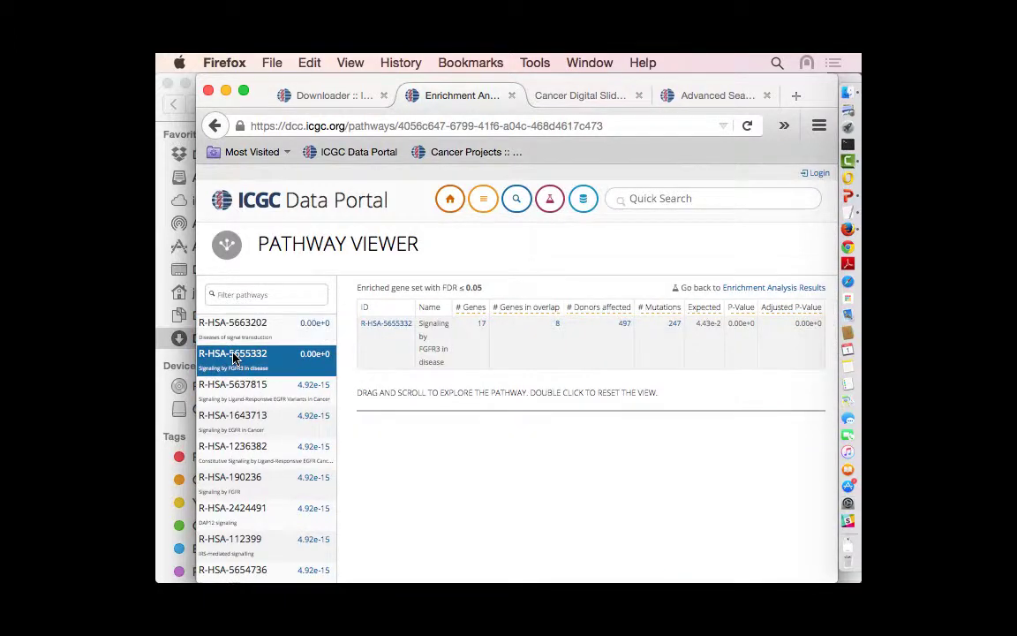
{"action": "left_click", "coordinate": [279, 425]}
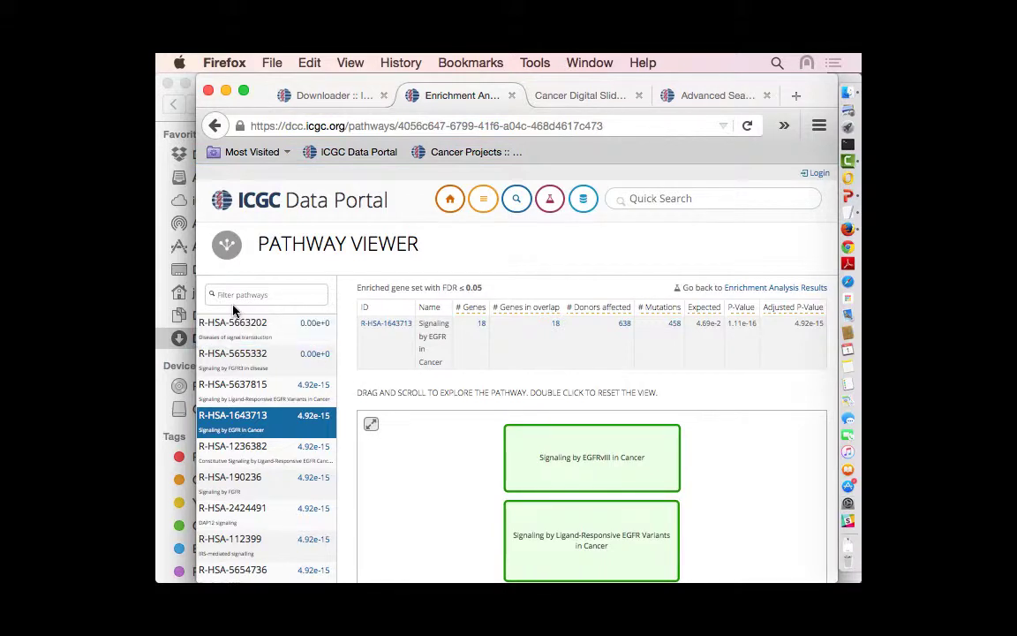
{"action": "left_click", "coordinate": [314, 334]}
{"action": "scroll", "coordinate": [648, 378], "scroll_direction": "down", "scroll_amount": 3}
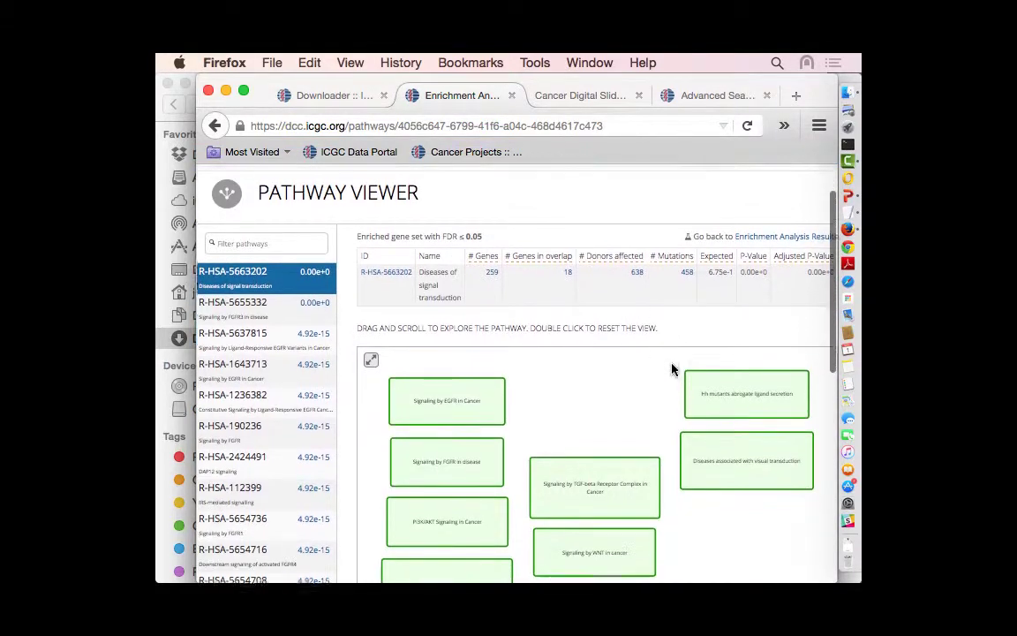
{"action": "left_click", "coordinate": [593, 402]}
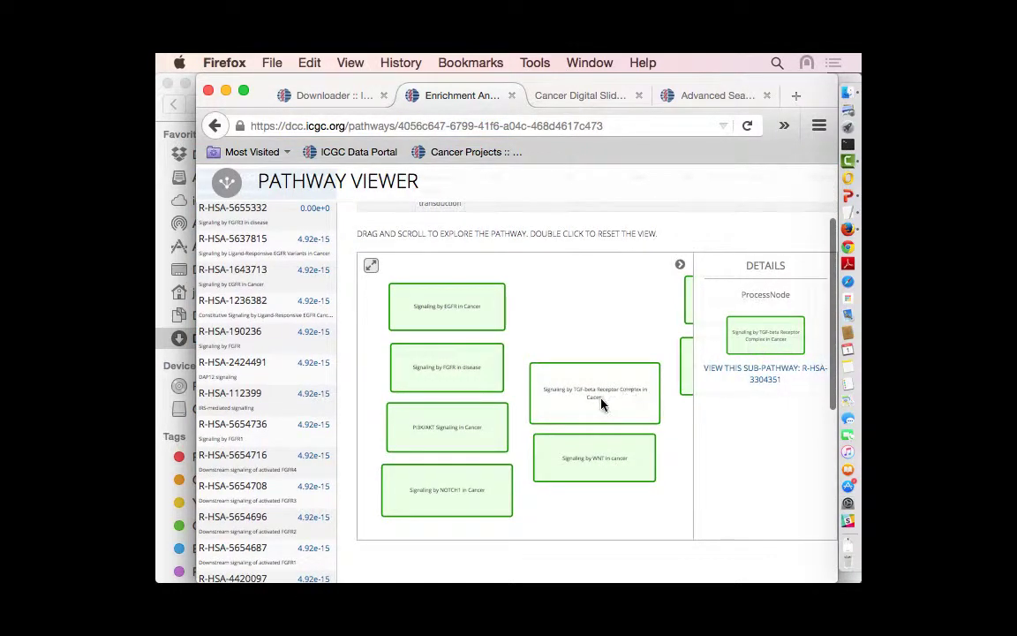
{"action": "left_click", "coordinate": [256, 281]}
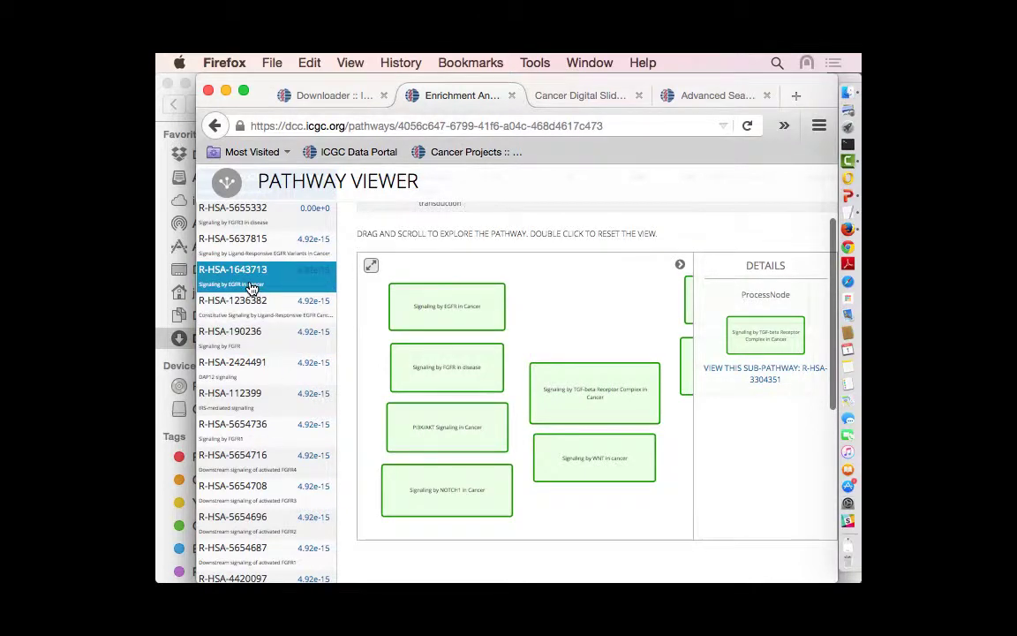
Show the R-HSA-1236382 constitutive EGFR signaling diagram and view PLCG1 and HSP90 complex details
{"action": "left_click", "coordinate": [246, 313]}
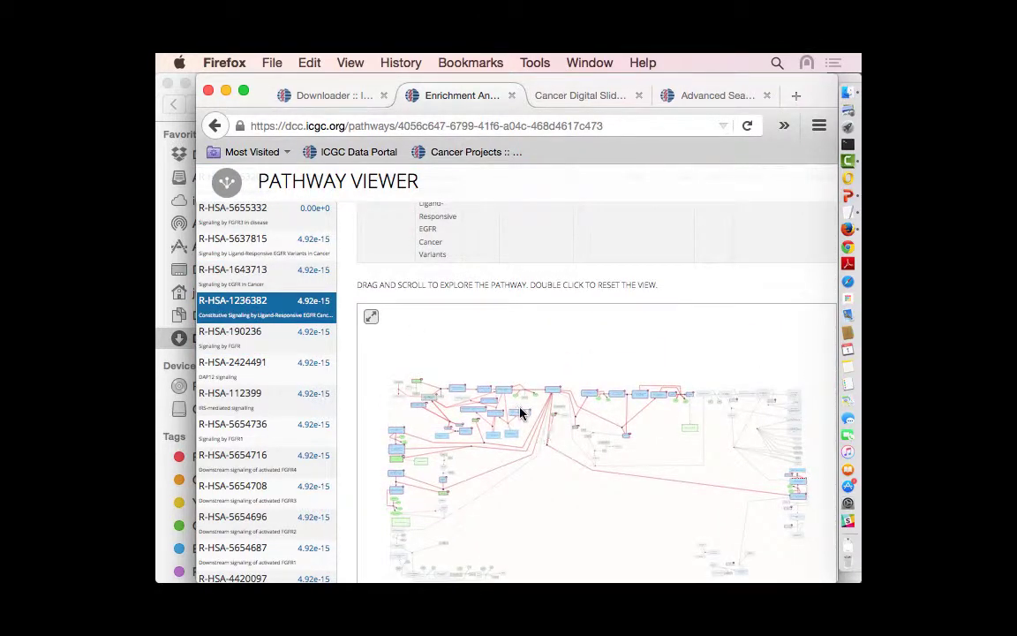
{"action": "scroll", "coordinate": [521, 414], "scroll_direction": "up", "scroll_amount": 6}
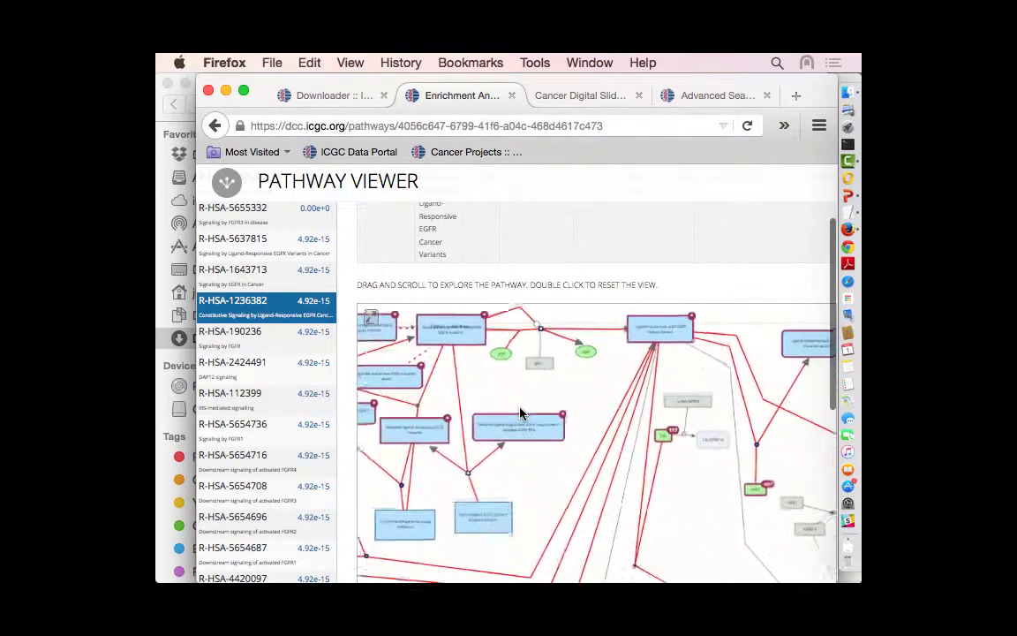
{"action": "left_click_drag", "start_coordinate": [519, 413], "coordinate": [684, 303]}
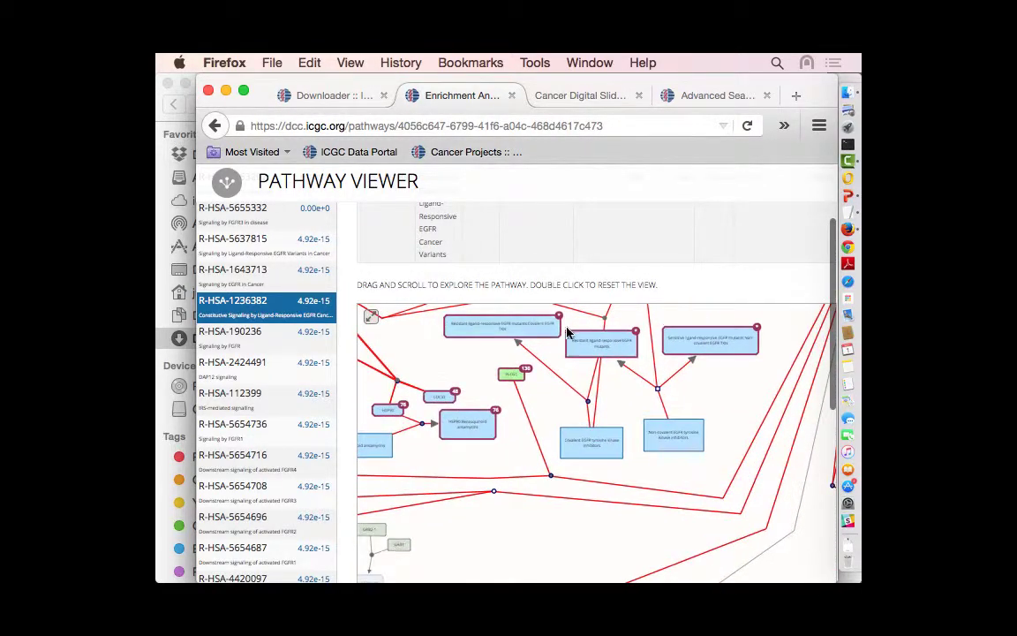
{"action": "left_click_drag", "start_coordinate": [519, 463], "coordinate": [595, 440]}
{"action": "left_click", "coordinate": [574, 357]}
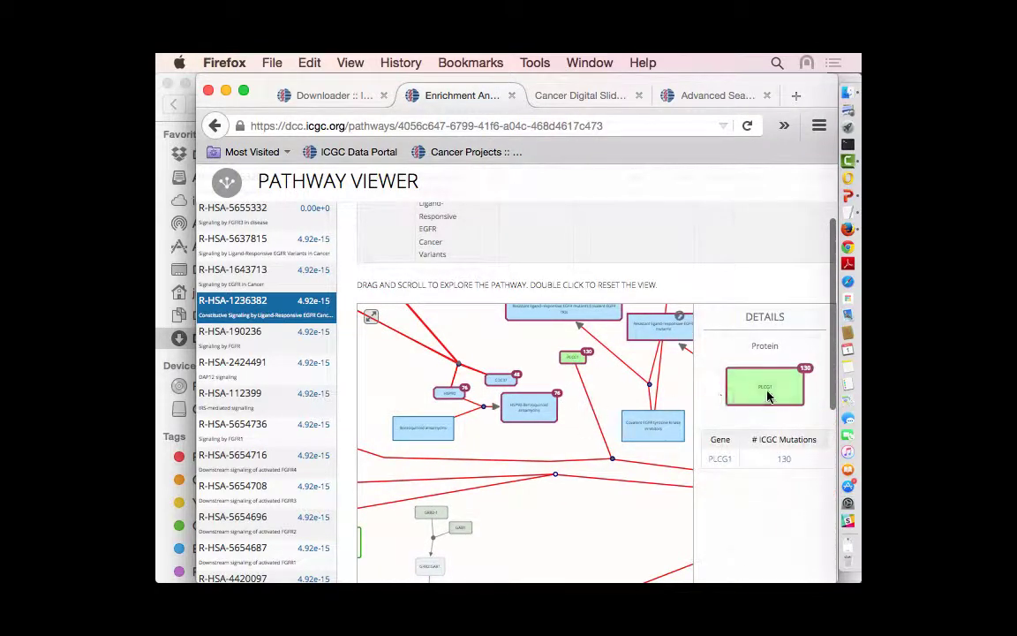
{"action": "left_click", "coordinate": [524, 410]}
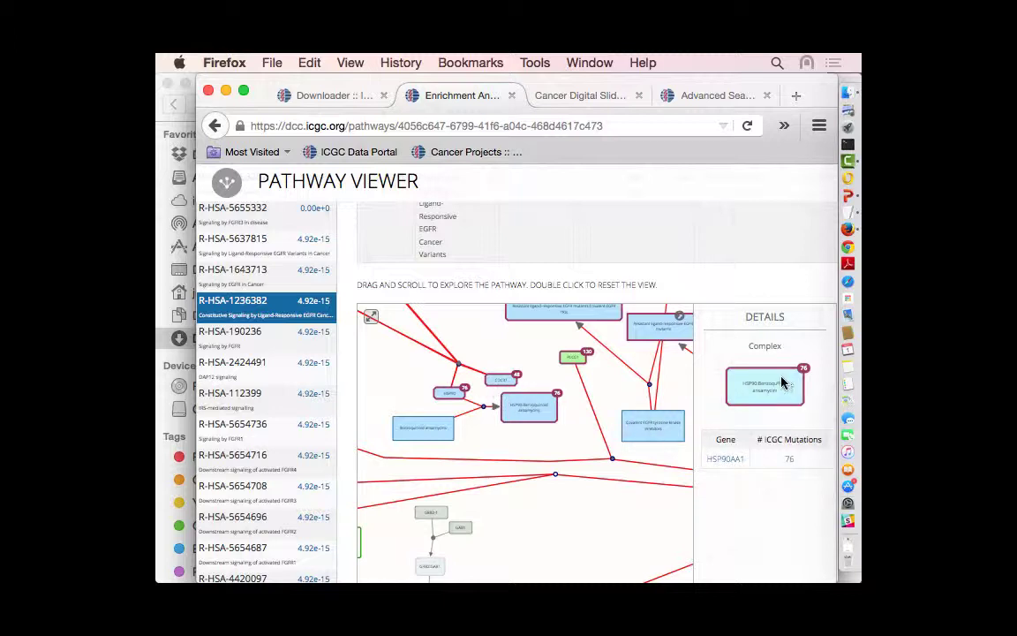
{"action": "left_click", "coordinate": [570, 358]}
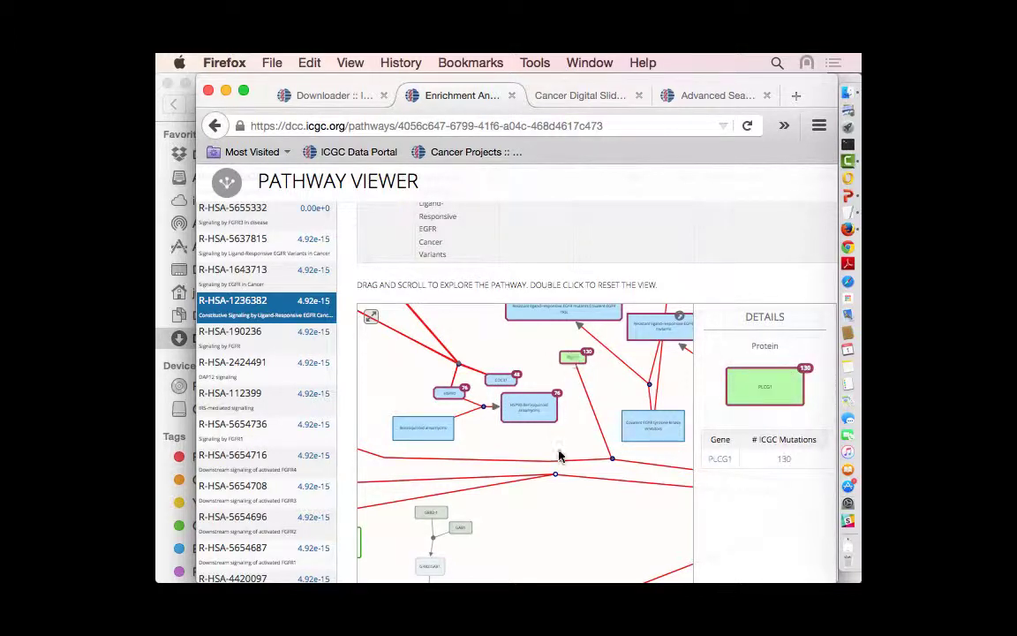
{"action": "left_click_drag", "start_coordinate": [557, 448], "coordinate": [485, 543]}
{"action": "scroll", "coordinate": [551, 492], "scroll_direction": "down", "scroll_amount": 3}
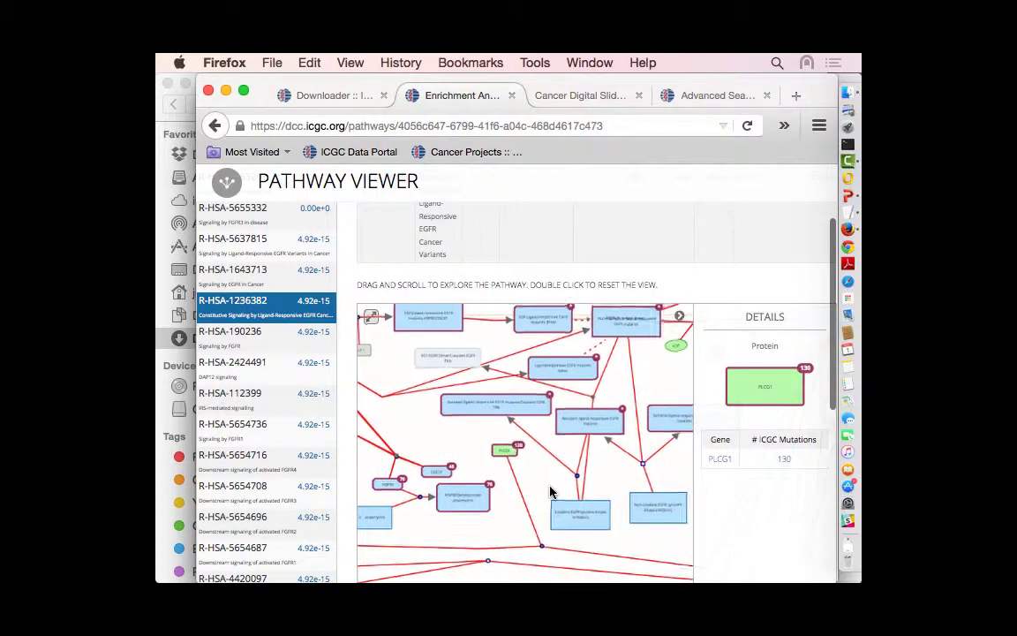
{"action": "left_click_drag", "start_coordinate": [445, 424], "coordinate": [497, 421]}
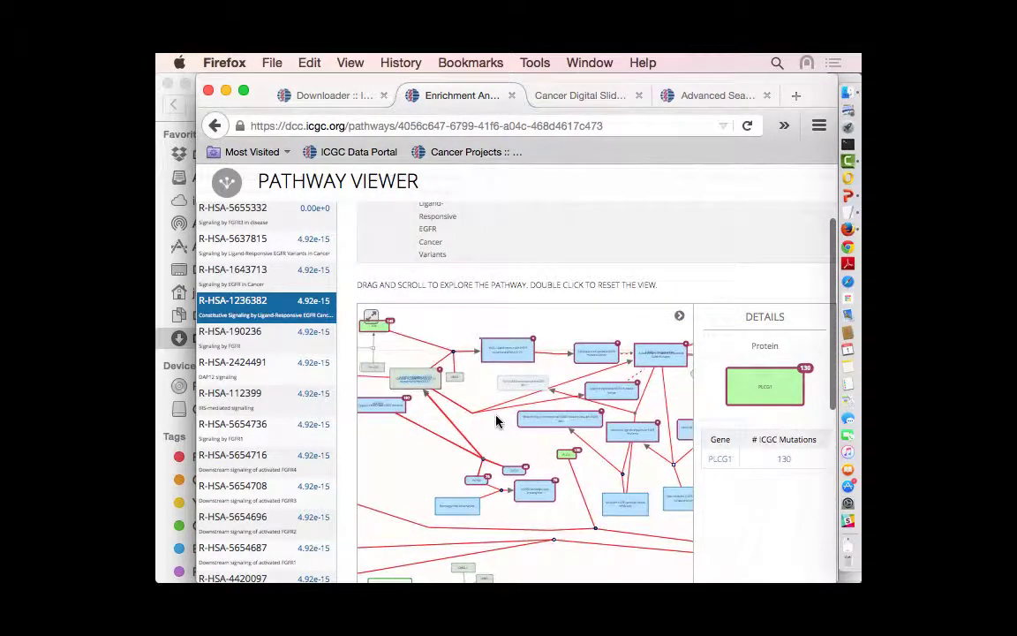
{"action": "scroll", "coordinate": [672, 293], "scroll_direction": "up", "scroll_amount": 3}
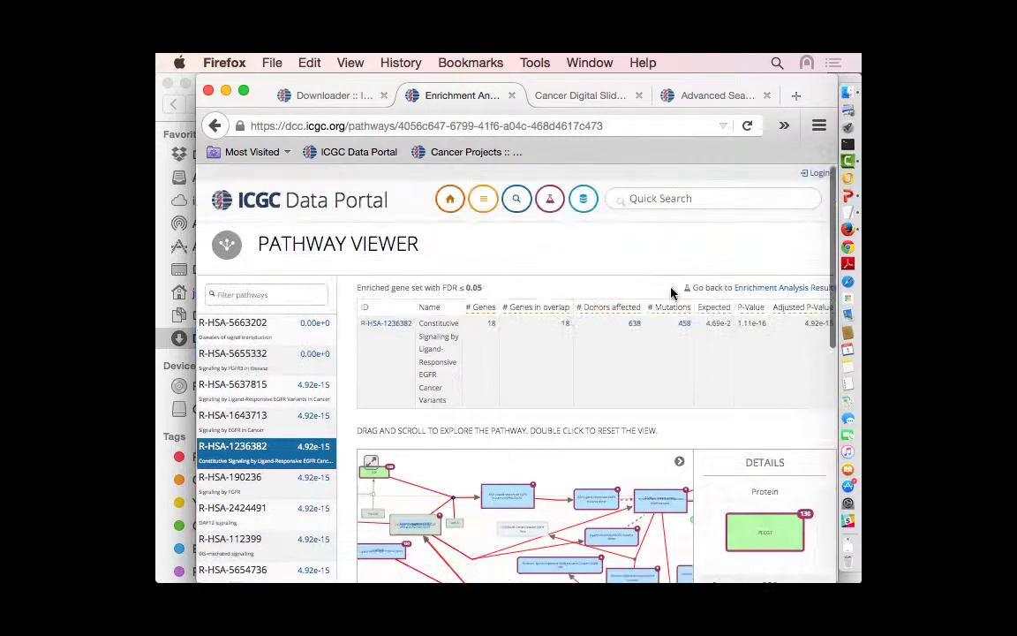
Go back to the Enrichment Analysis results, then switch to the TextEdit use-case notes
{"action": "left_click", "coordinate": [771, 289]}
{"action": "scroll", "coordinate": [618, 310], "scroll_direction": "down", "scroll_amount": 2}
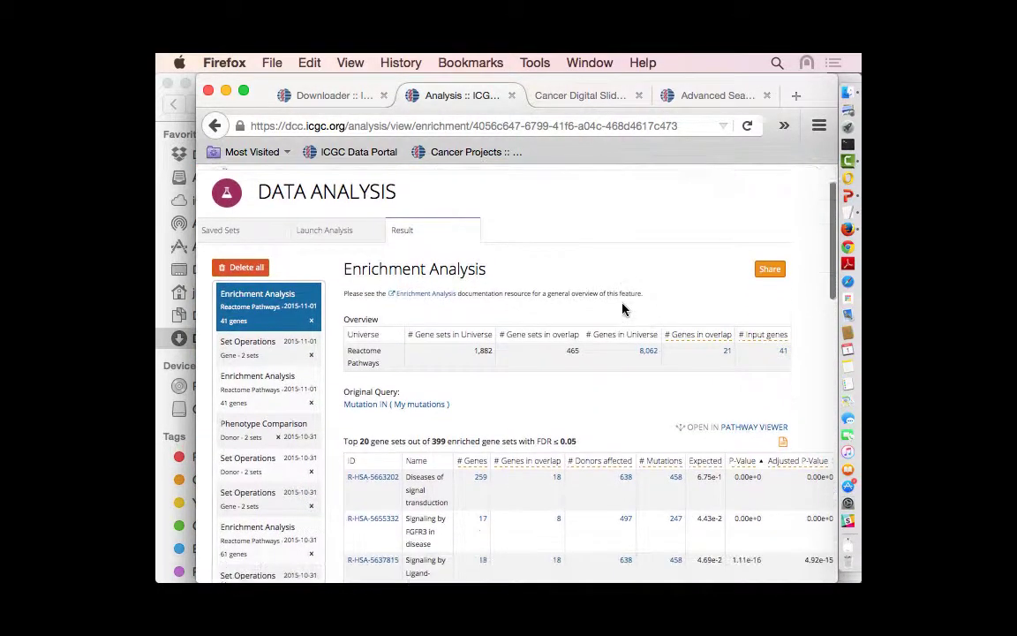
{"action": "scroll", "coordinate": [584, 382], "scroll_direction": "down", "scroll_amount": 1}
{"action": "key", "text": "super+Tab"}
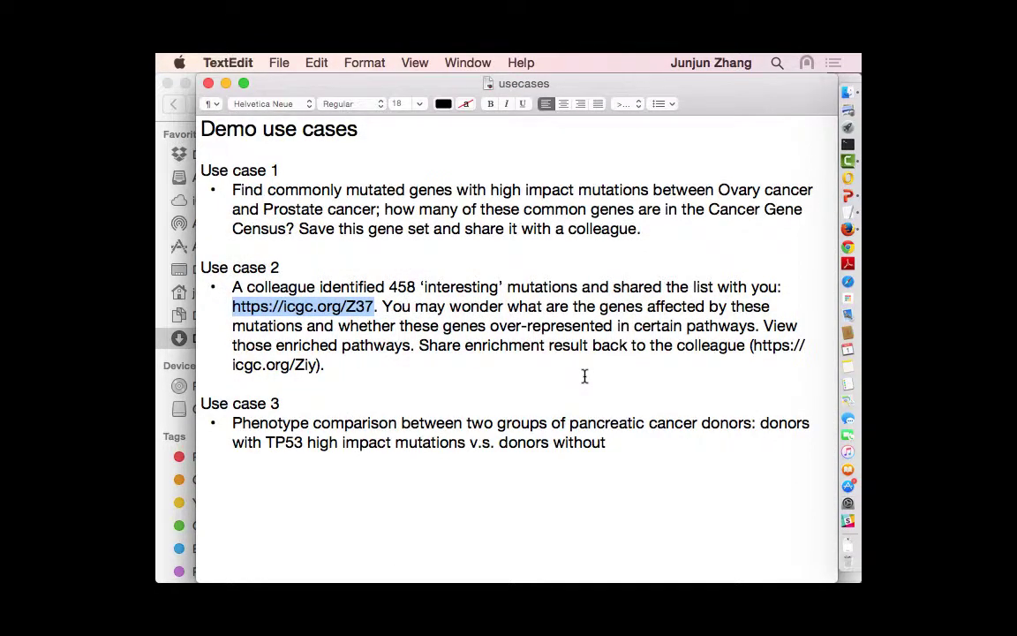
{"action": "left_click", "coordinate": [490, 502]}
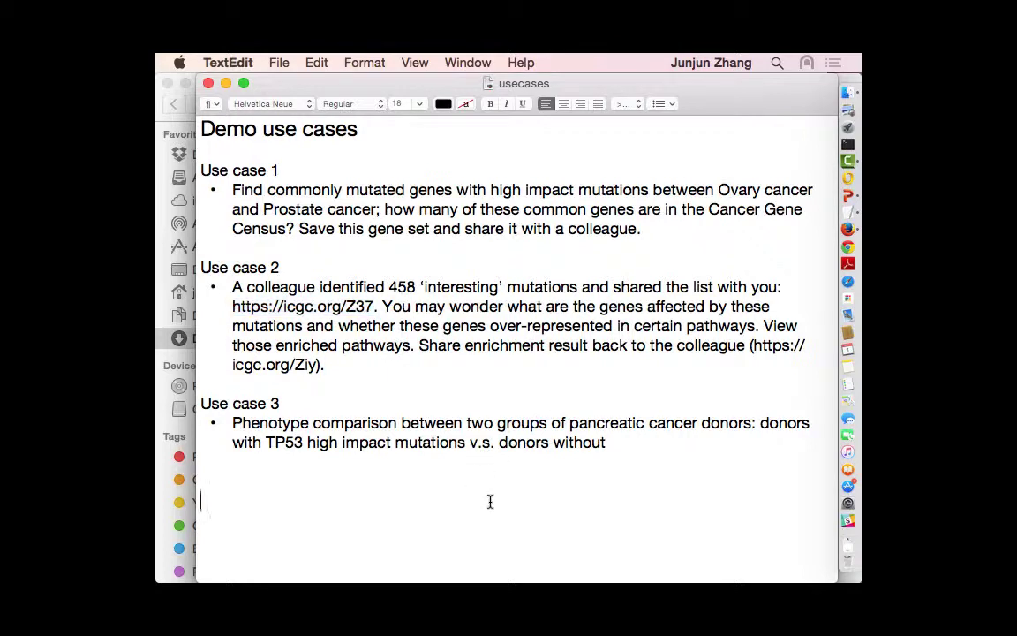